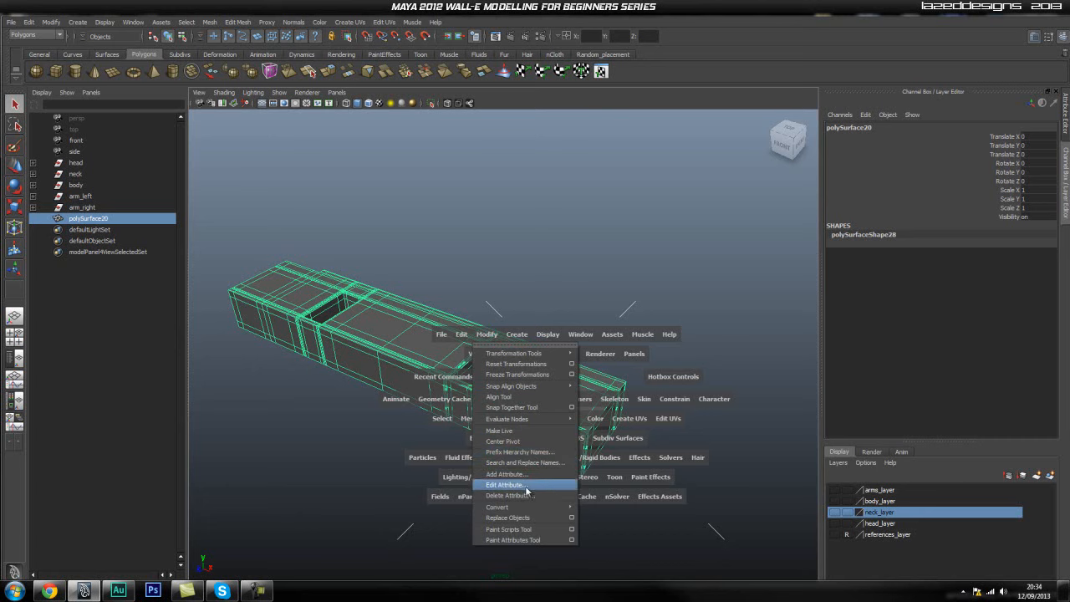
Make the track plate mesh polySurface20 live so new geometry can be drawn on its surface.
click(527, 431)
mouse_move(527, 431)
alt+mouse_down()
mouse_move(413, 375)
mouse_move(628, 428)
mouse_move(621, 437)
mouse_move(483, 351)
mouse_move(545, 358)
mouse_move(561, 398)
mouse_move(621, 415)
mouse_move(413, 304)
mouse_move(487, 382)
mouse_move(549, 390)
alt+mouse_up()
scroll(502, 368, down, 10)
alt+right_drag(549, 390, 683, 408)
alt+drag(655, 381, 504, 422)
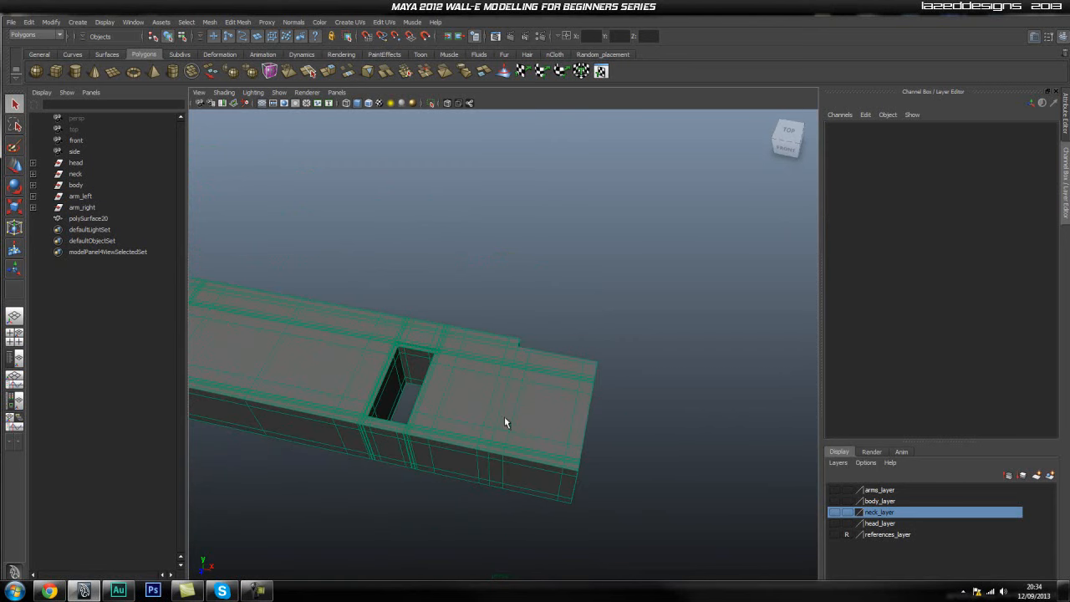
Draw a long polygon cube on the plate's top face between the rectangular opening and the stepped end.
click(57, 71)
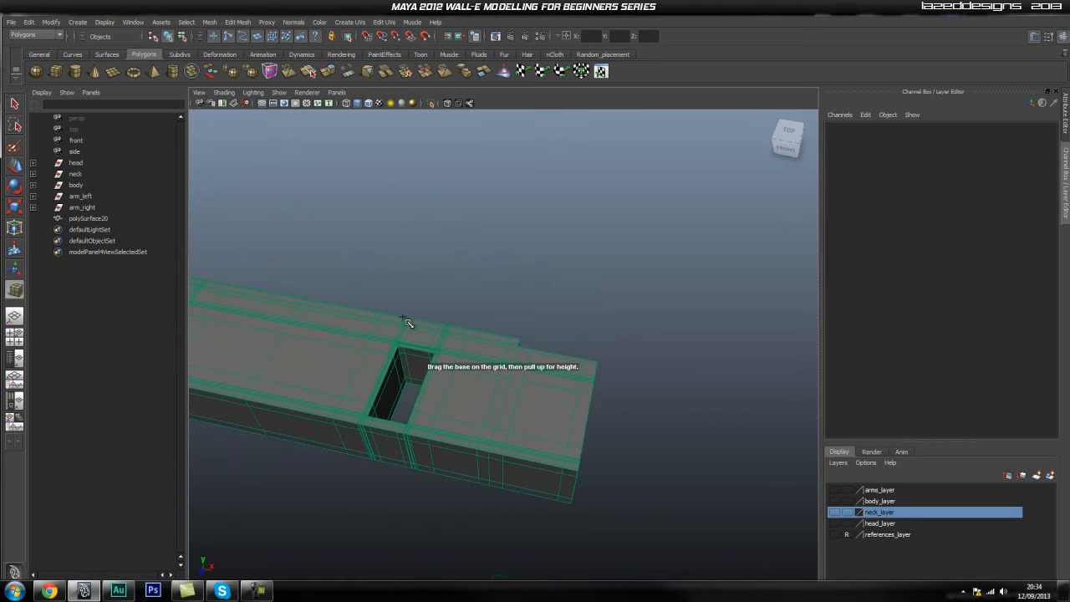
drag(460, 390, 568, 438)
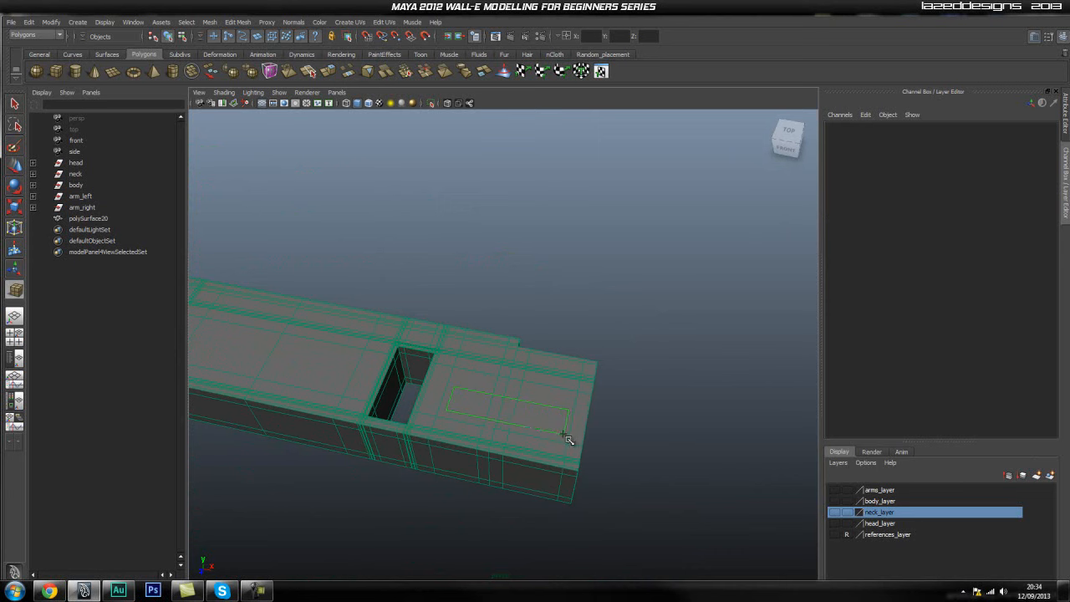
drag(519, 425, 544, 394)
In the top view, rotate the new cube to about -19.4 degrees around Y.
alt+drag(680, 461, 460, 315)
key(f)
alt+right_drag(563, 383, 370, 404)
alt+drag(464, 400, 442, 391)
key(space)
alt+middle_drag(619, 339, 429, 387)
alt+right_drag(430, 387, 660, 360)
alt+middle_drag(587, 333, 588, 346)
key(e)
drag(556, 303, 559, 325)
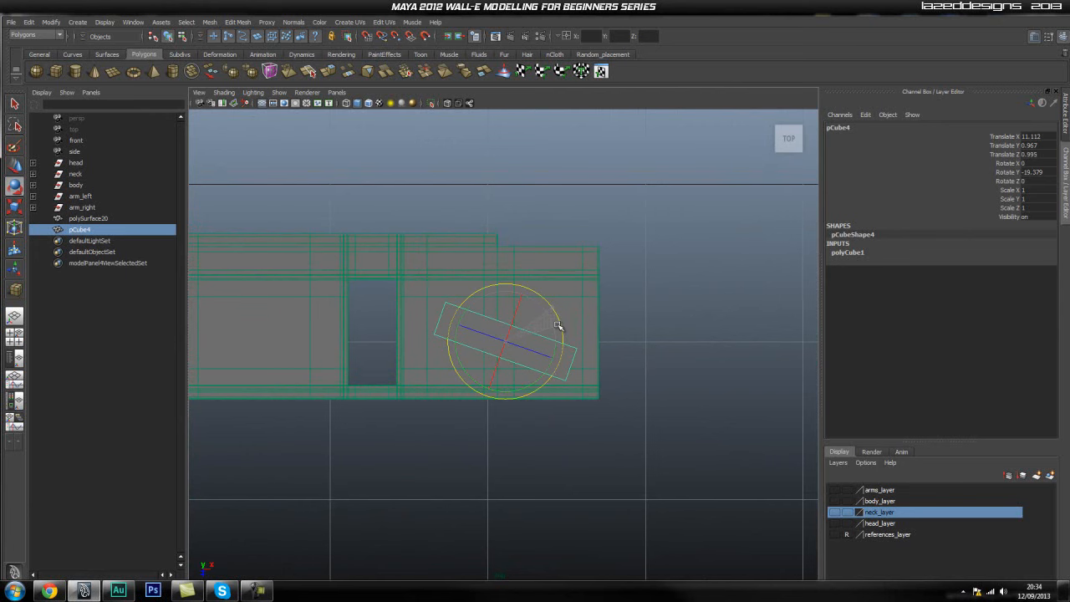
Shift the angled cube slightly toward the plate's long unstepped edge and extend its end vertices toward the rectangular opening.
key(w)
drag(495, 373, 492, 385)
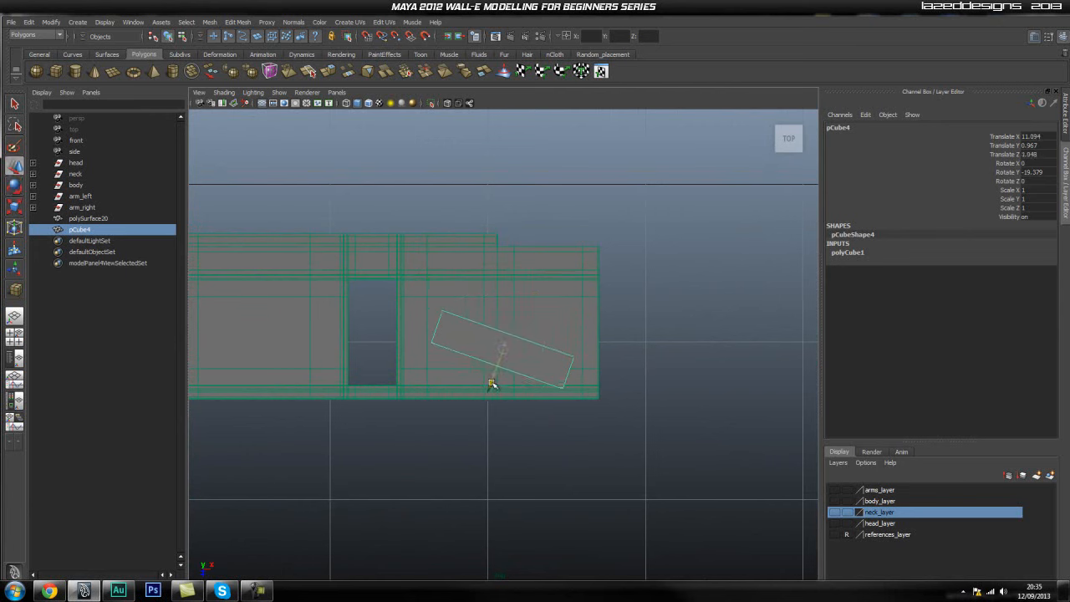
drag(492, 384, 493, 383)
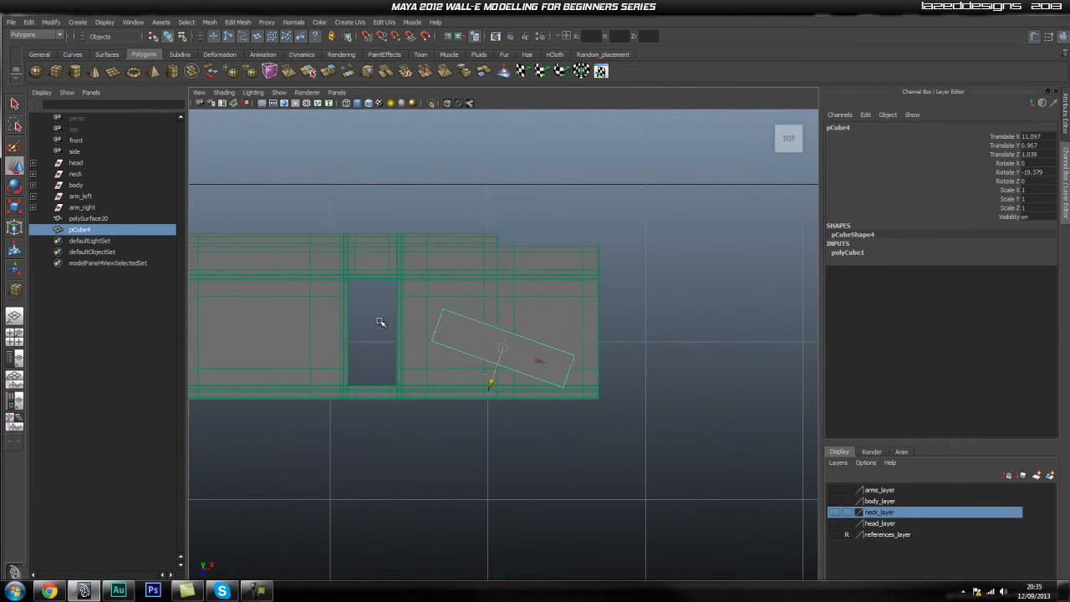
right_drag(448, 324, 401, 324)
drag(446, 285, 417, 366)
drag(469, 340, 451, 334)
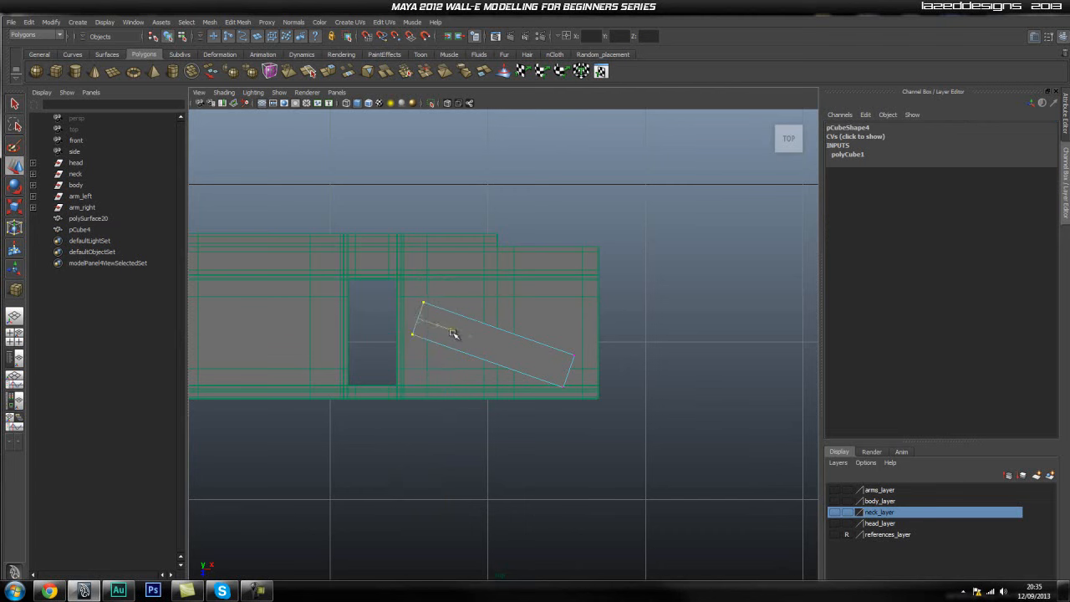
Rotate the lengthened cube to about -14.5 degrees around Y and nudge it toward the plate's unstepped edge.
right_drag(514, 348, 551, 335)
key(e)
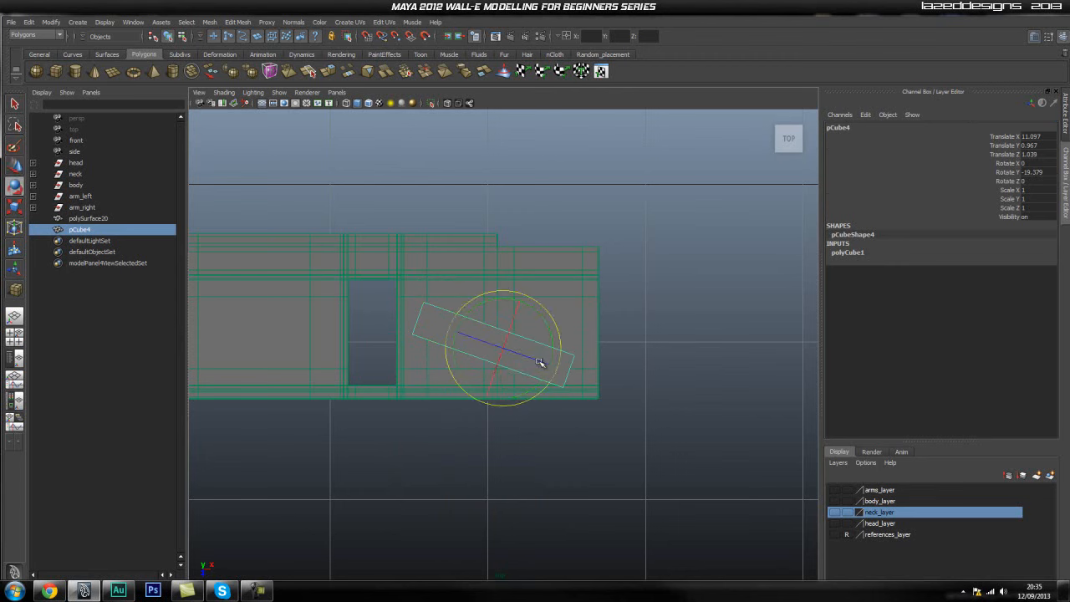
drag(559, 335, 558, 331)
key(w)
drag(492, 386, 492, 388)
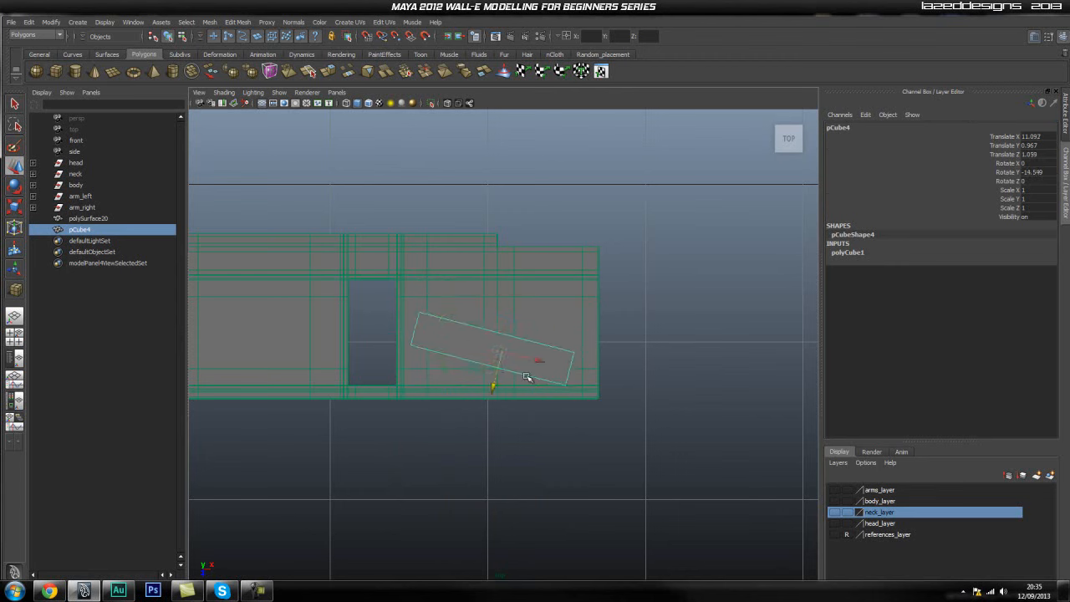
Examine the angled bar's placement relative to the openings and edges of the plate in the top view.
click(652, 320)
alt+middle_drag(409, 351, 463, 328)
click(552, 323)
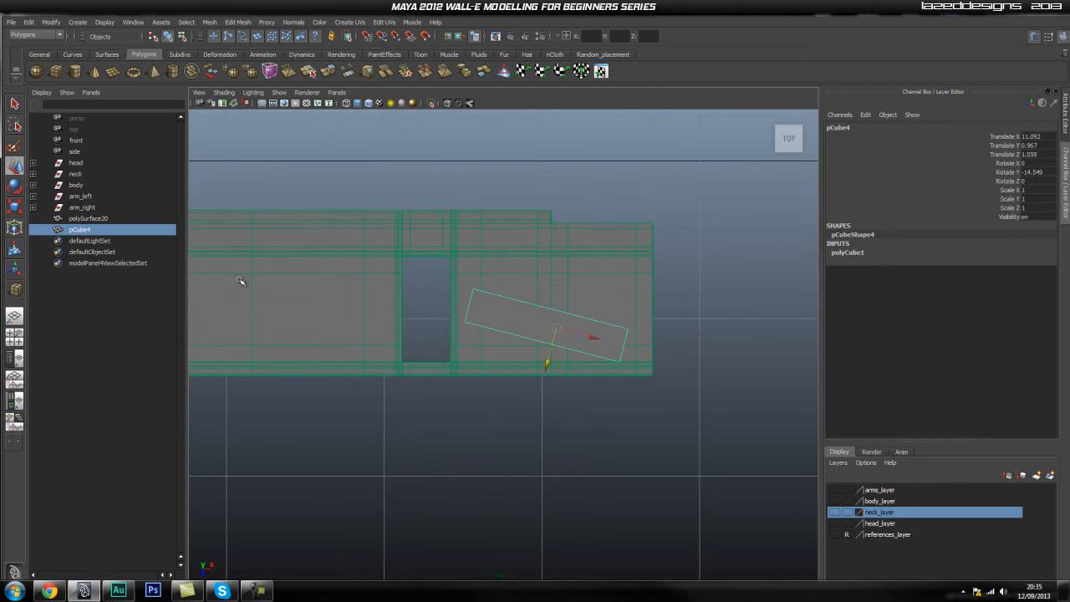
click(411, 149)
alt+middle_drag(346, 191, 540, 178)
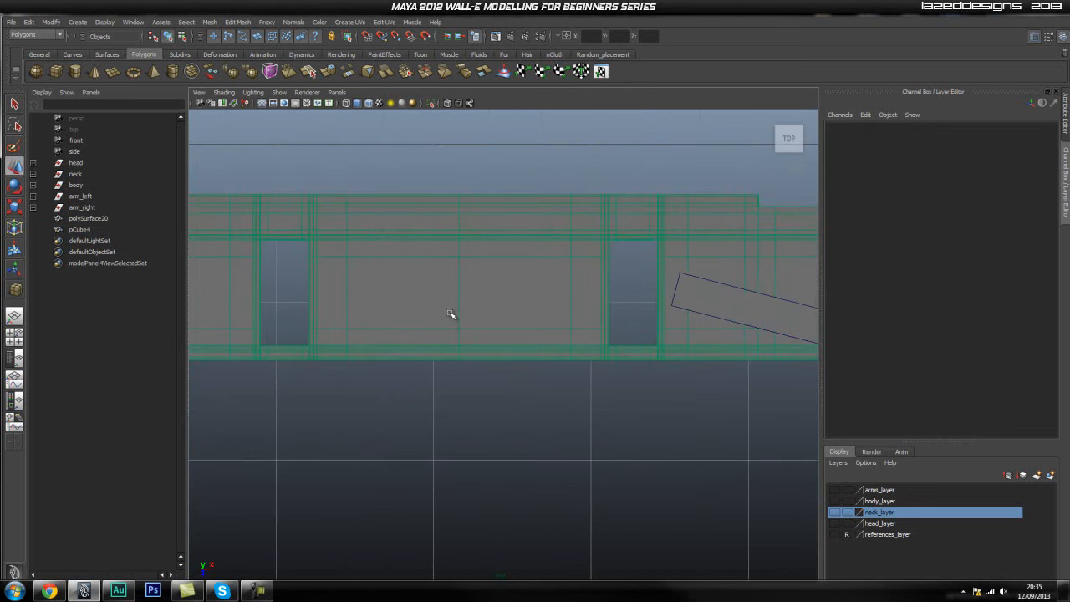
alt+right_drag(526, 278, 639, 308)
alt+right_drag(423, 305, 508, 281)
alt+middle_drag(508, 281, 400, 274)
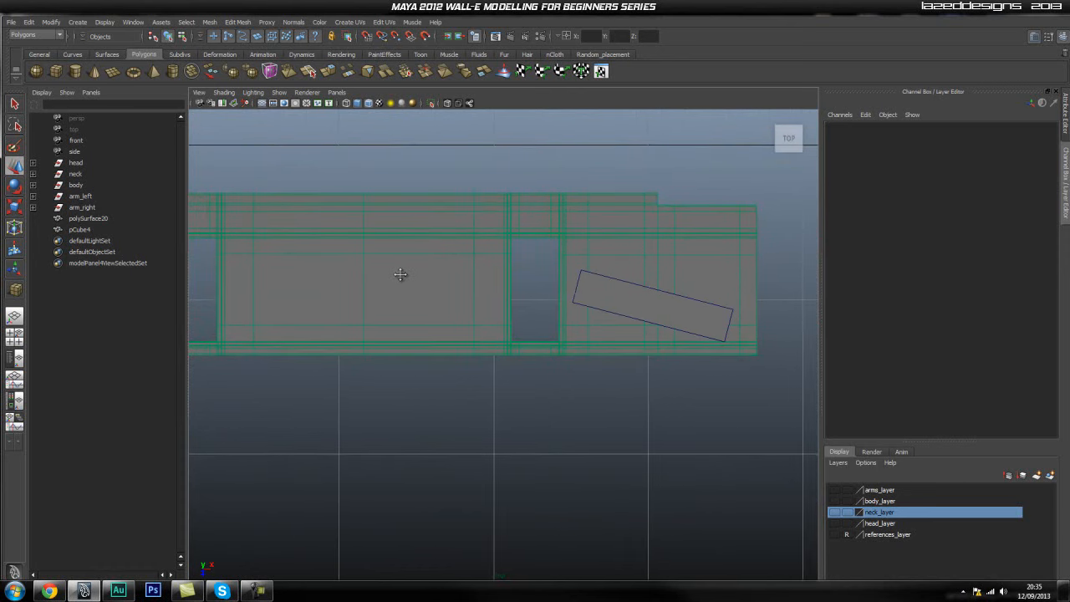
alt+right_drag(400, 274, 641, 316)
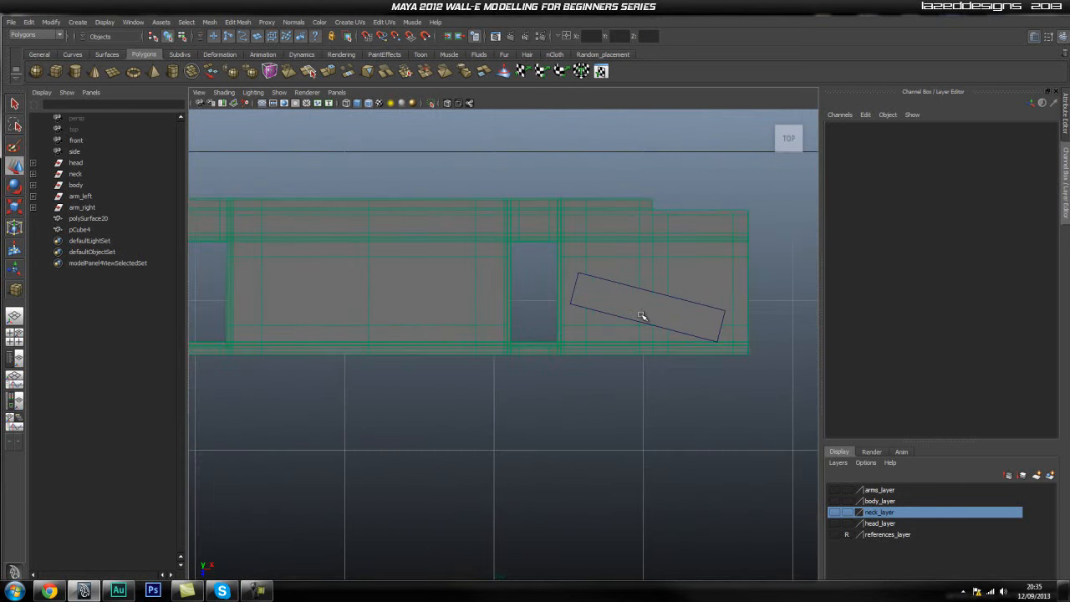
click(644, 313)
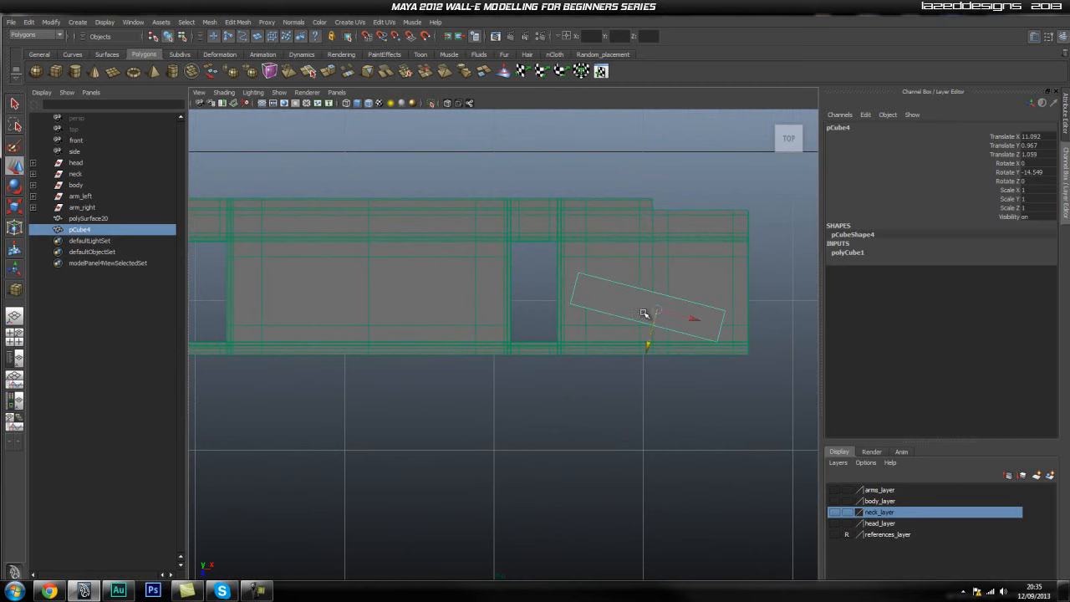
click(652, 371)
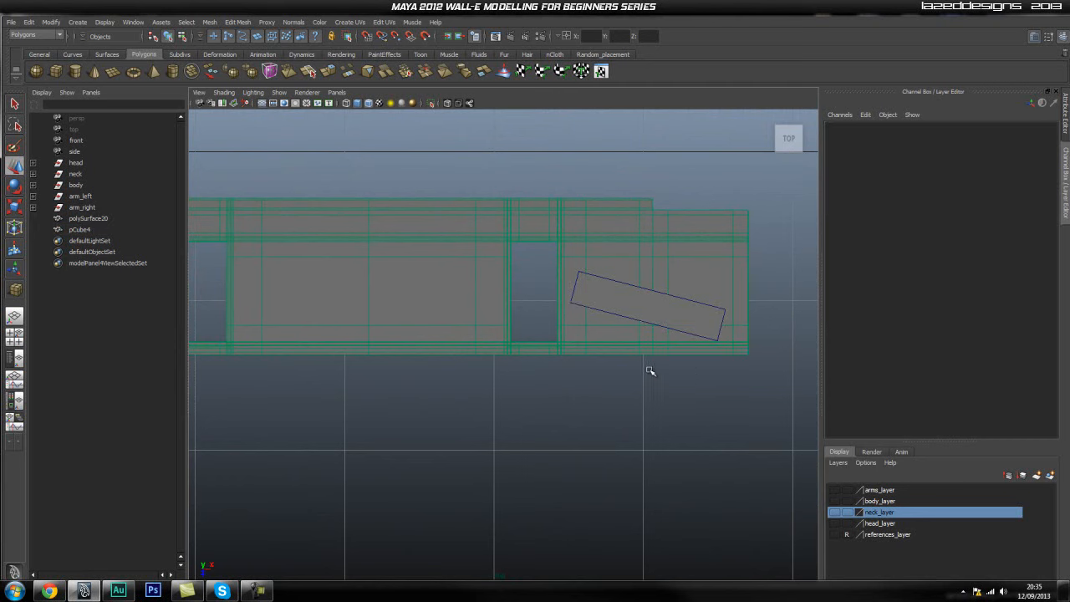
Compare the plate with the WALL-E blueprint in the front view by temporarily showing references_layer, and return to the top view.
key(space)
drag(440, 312, 441, 334)
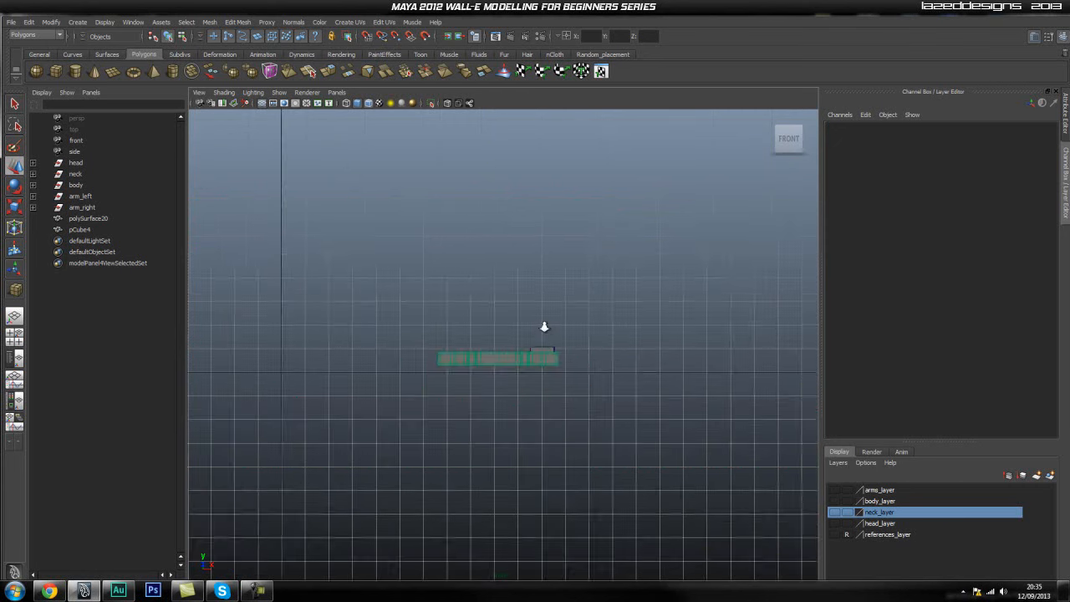
click(835, 534)
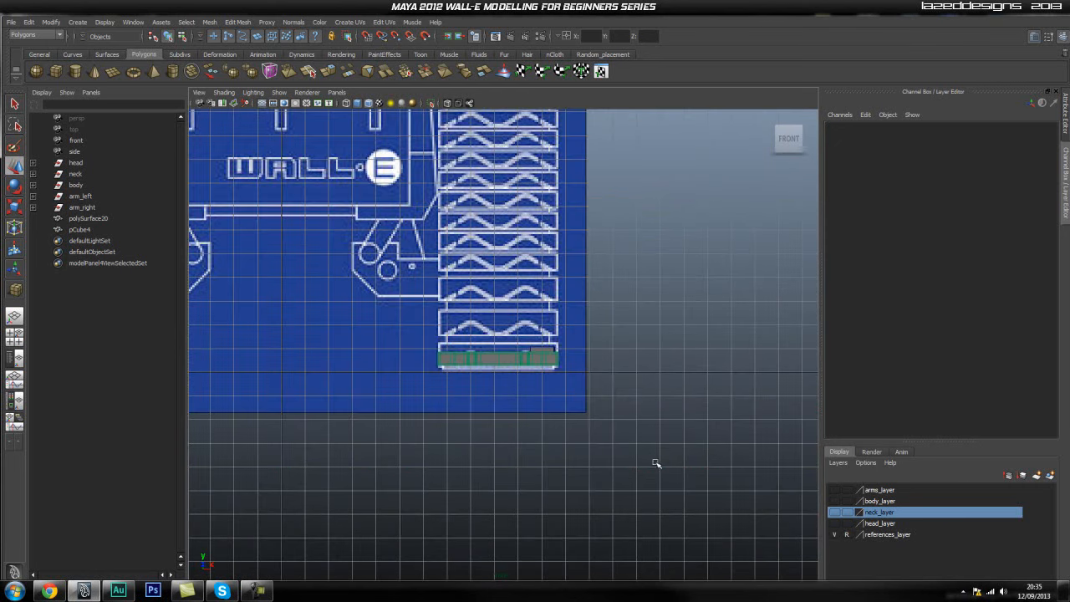
scroll(594, 389, up, 6)
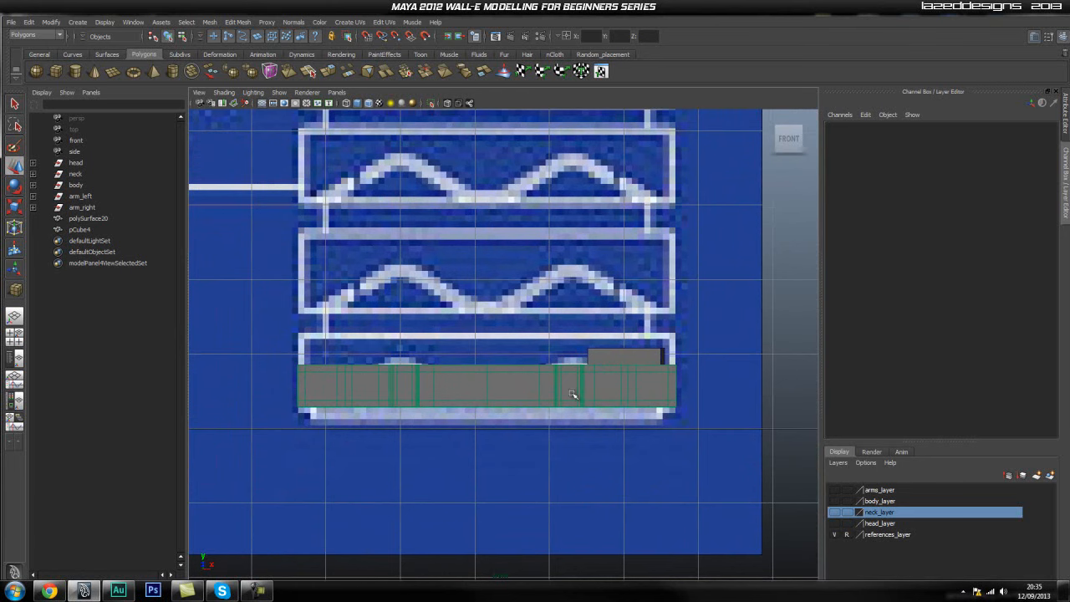
click(833, 534)
drag(487, 361, 447, 378)
scroll(370, 323, up, 4)
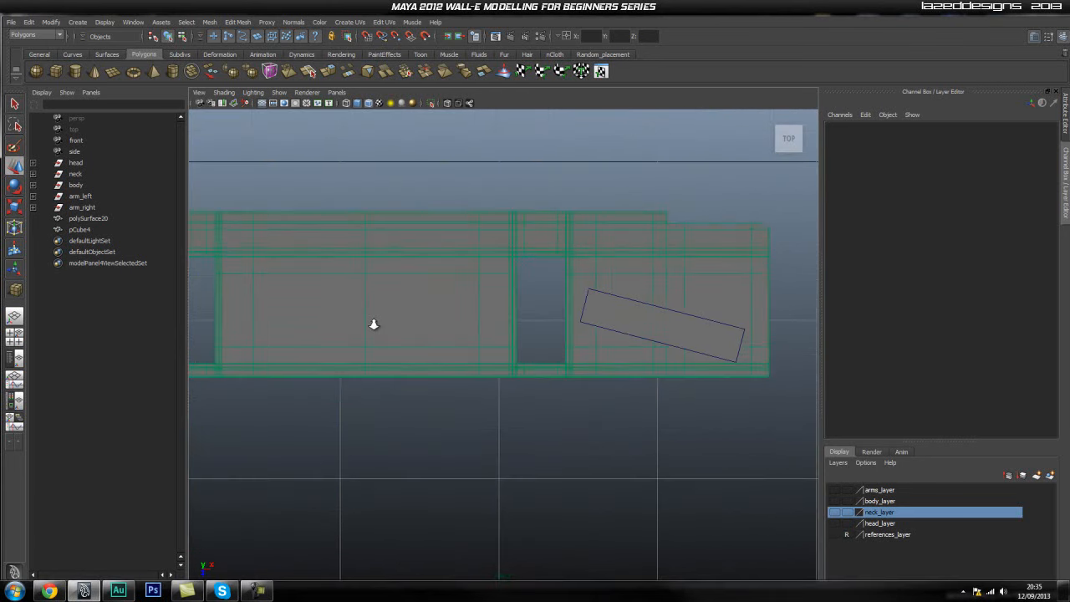
Draw a small second cube on the plate section between the two openings, at about X 9.32, Z 1.238.
click(56, 72)
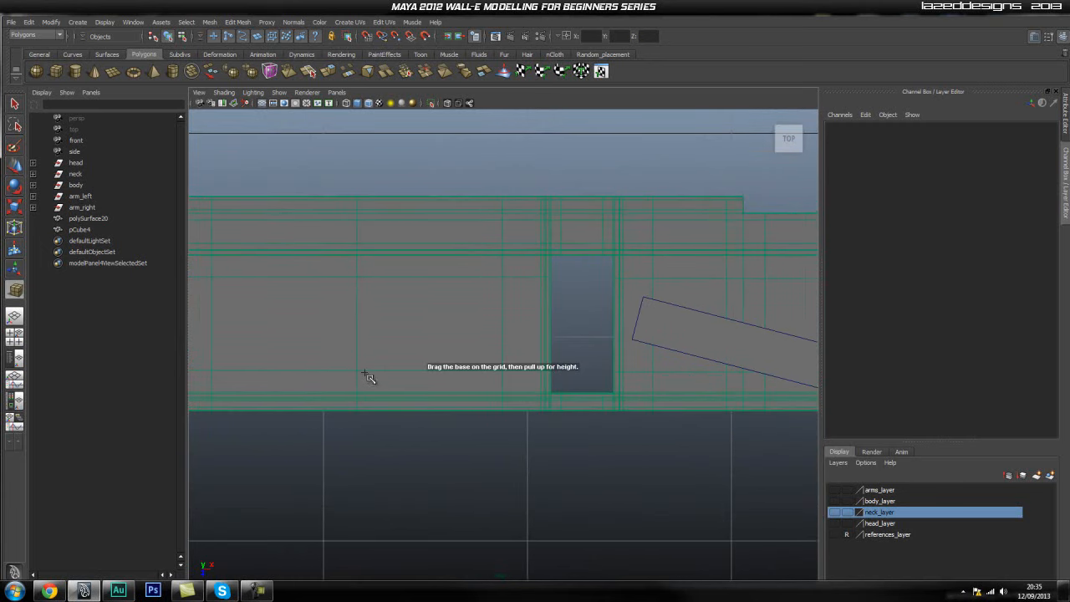
drag(371, 373, 397, 368)
scroll(473, 389, up, 4)
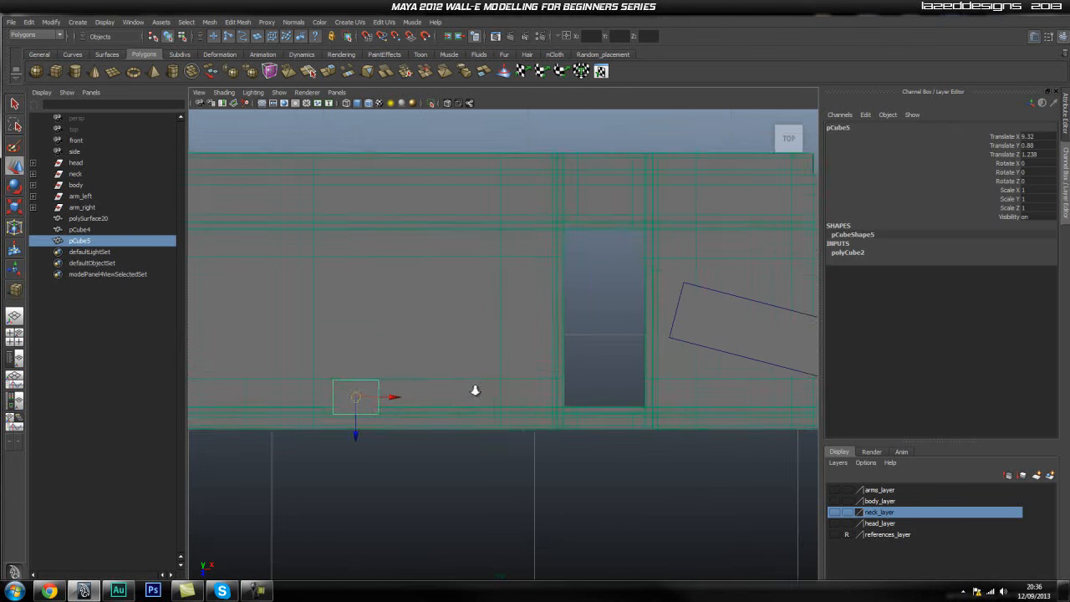
alt+middle_drag(406, 375, 453, 359)
Move the small cube's two upper corner vertices up the plate to form a slanted bar with an angled tip.
right_drag(347, 390, 326, 389)
drag(341, 372, 348, 402)
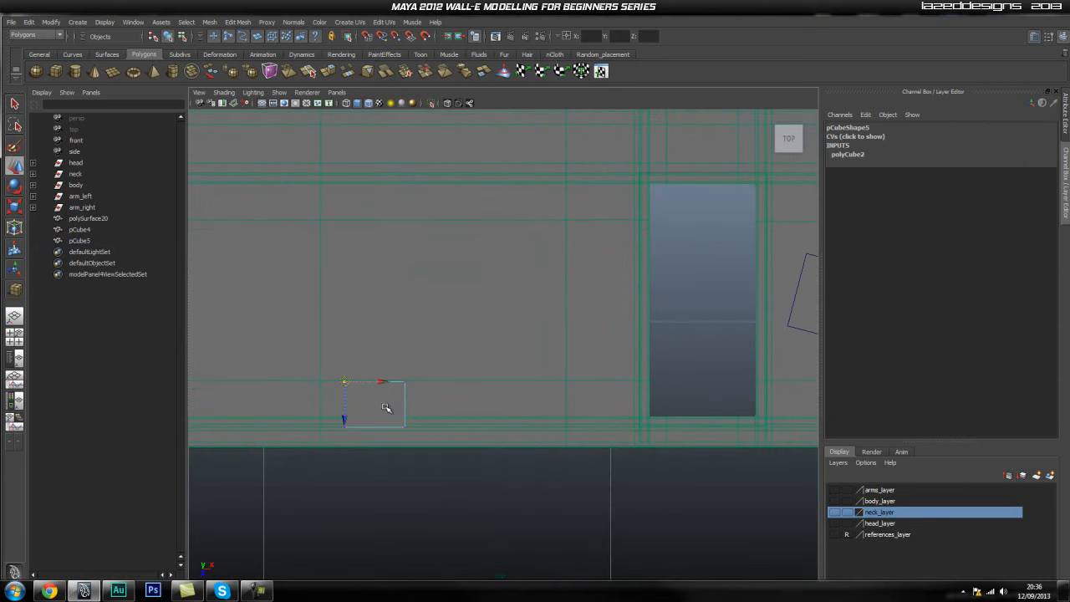
drag(347, 381, 456, 185)
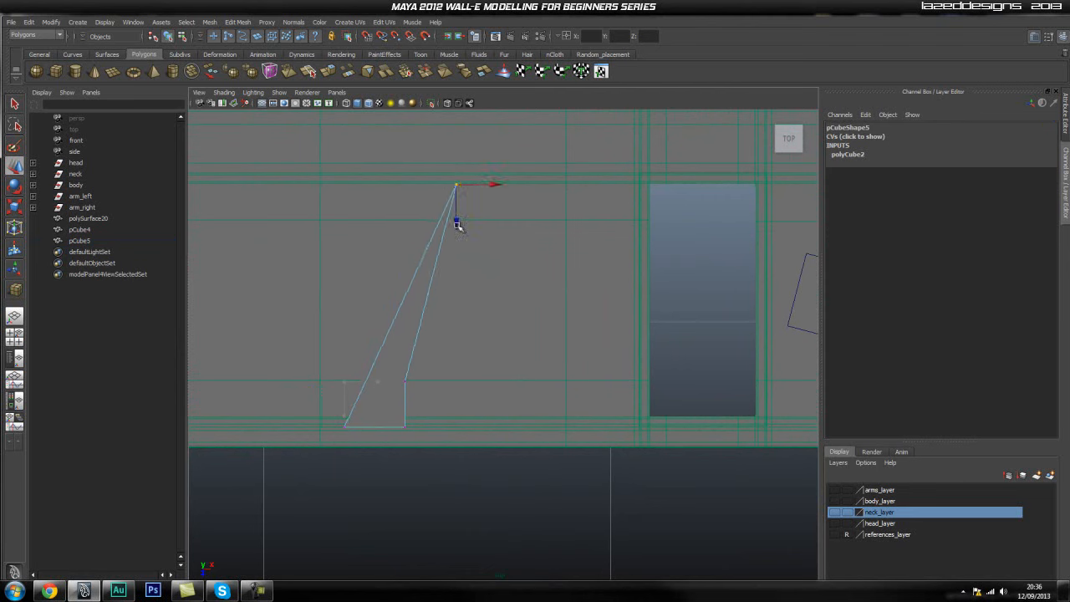
click(405, 376)
drag(407, 382, 472, 236)
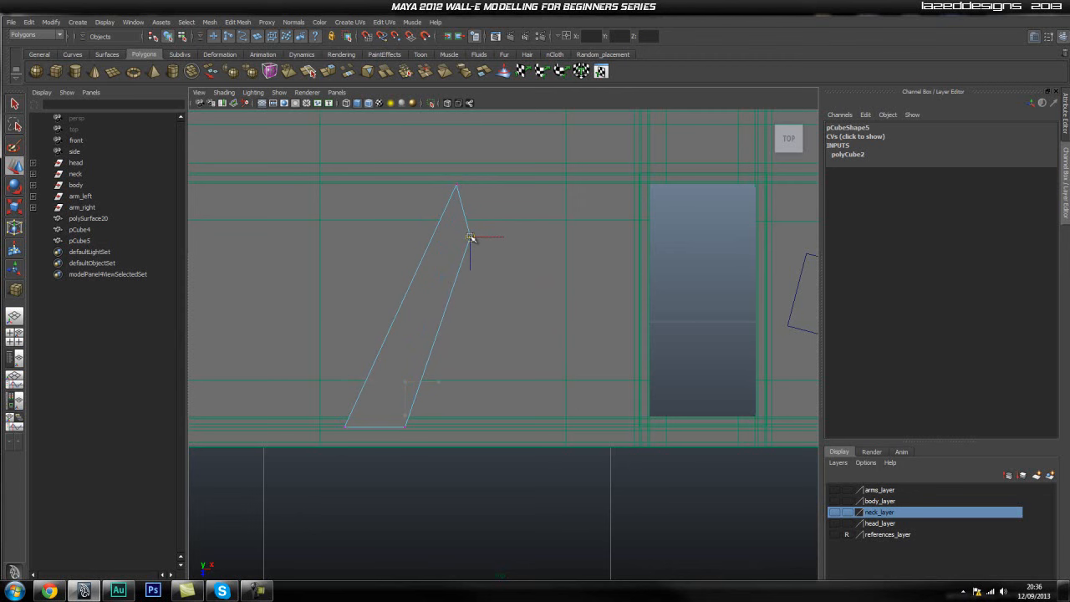
drag(471, 238, 471, 234)
Lower the slanted bar's tip vertices and shift its base vertices slightly away from the neighbouring bar.
drag(517, 165, 467, 267)
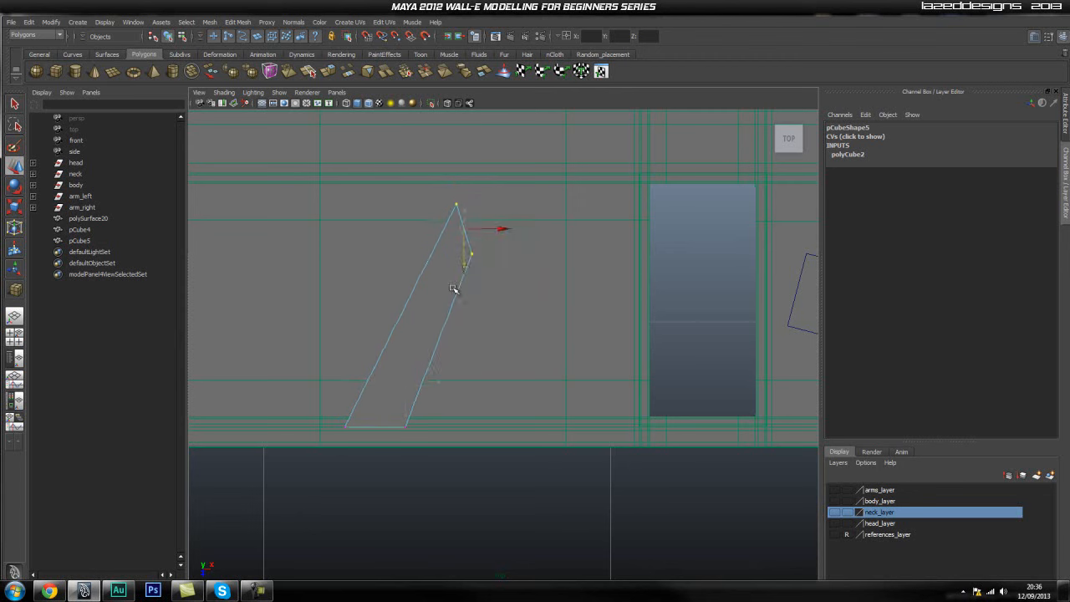
drag(449, 404, 324, 456)
drag(410, 427, 400, 427)
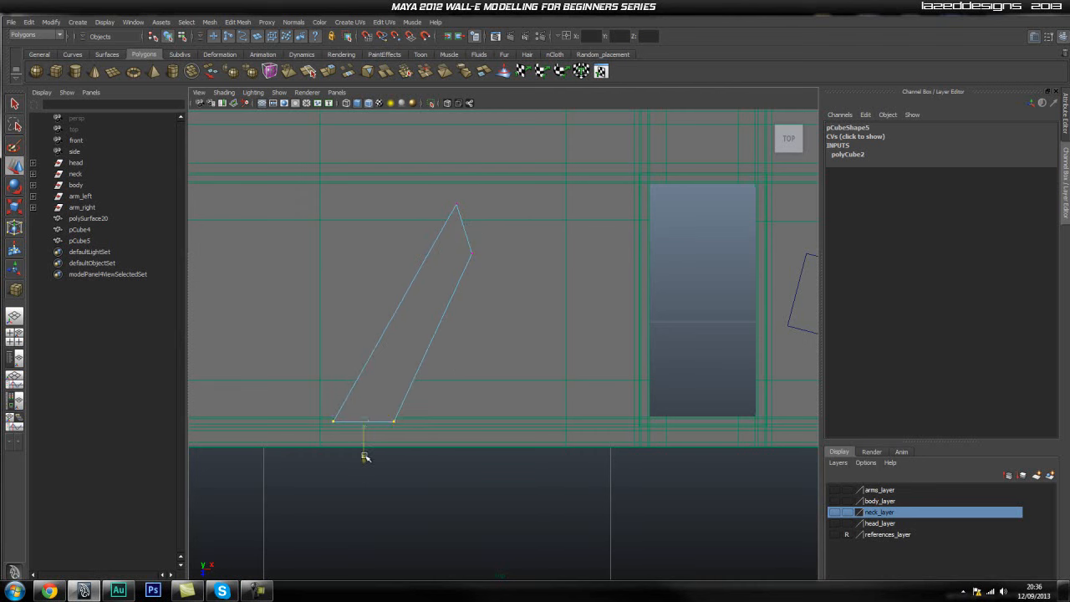
click(536, 327)
In the perspective view, pull the slanted bar's tip vertices back toward its base to shorten it.
key(space)
drag(454, 249, 463, 227)
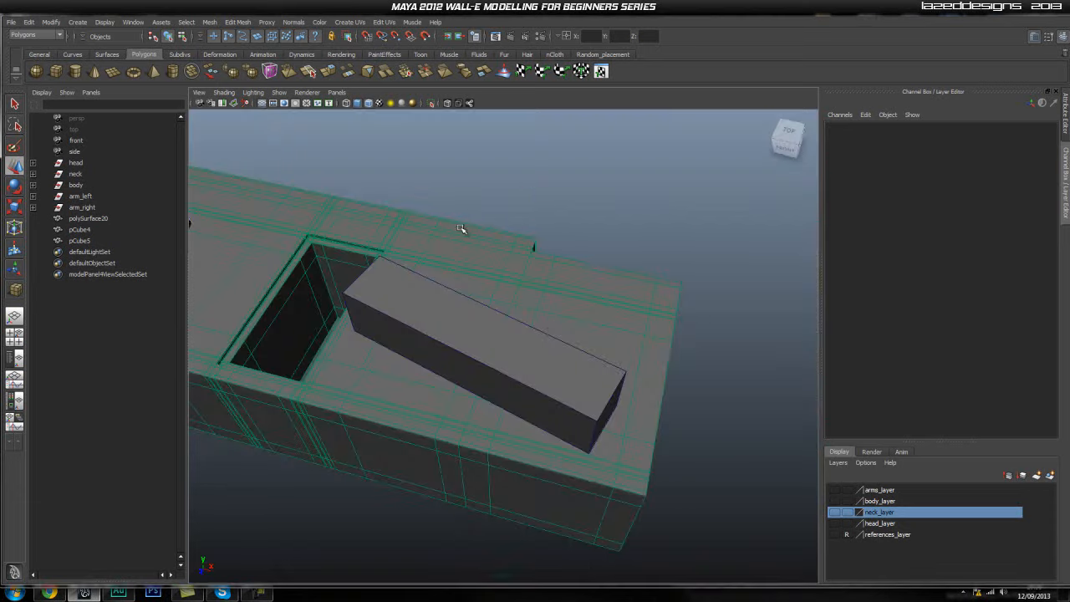
alt+middle_drag(385, 279, 462, 278)
alt+drag(462, 278, 521, 396)
alt+middle_drag(448, 396, 445, 376)
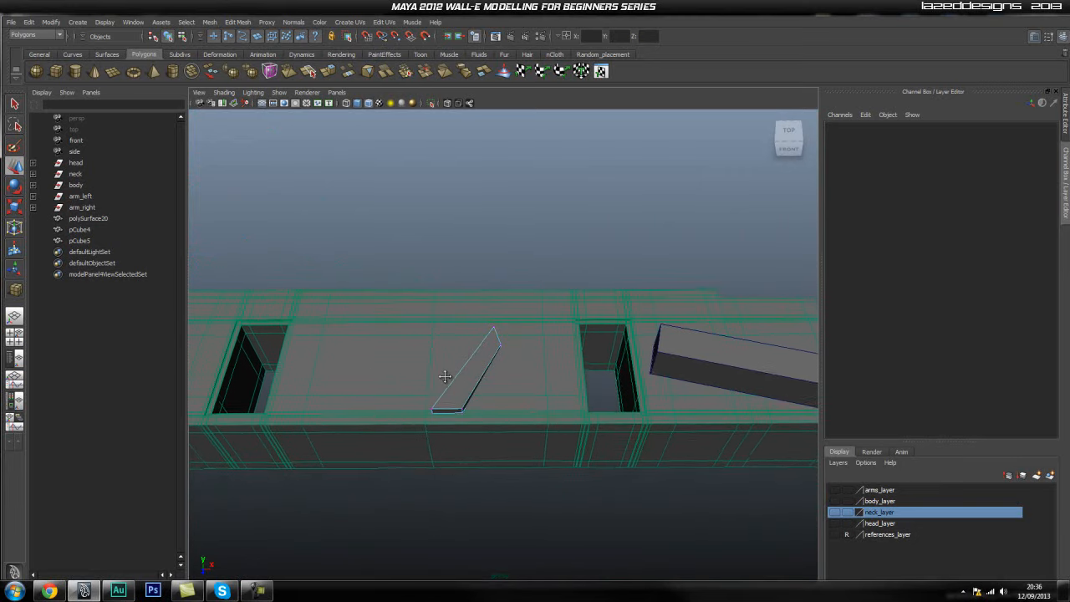
alt+right_drag(362, 377, 563, 393)
alt+drag(545, 374, 543, 388)
click(484, 347)
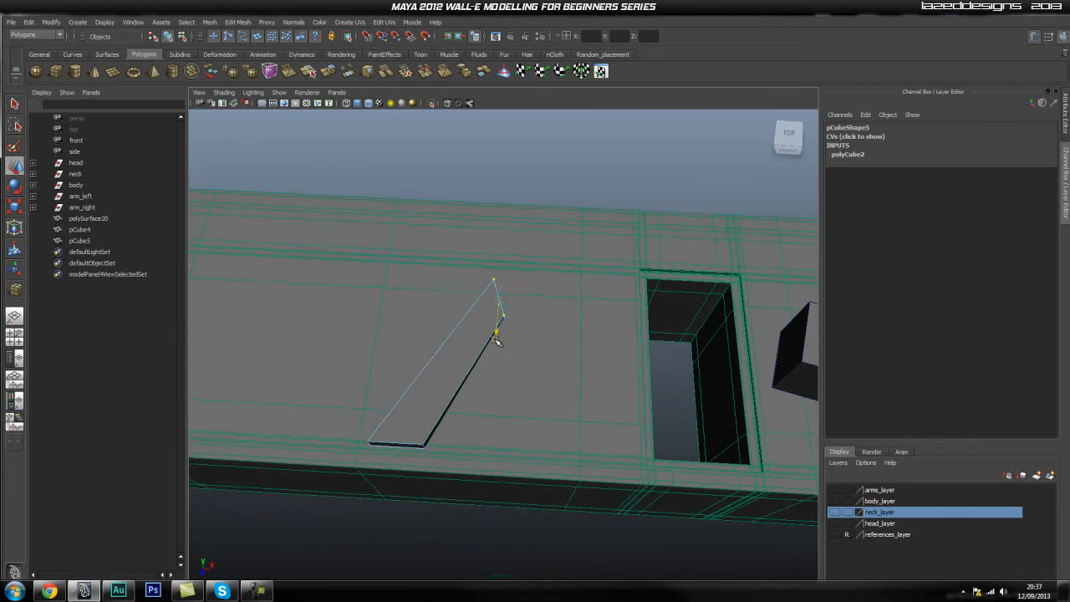
drag(497, 335, 496, 354)
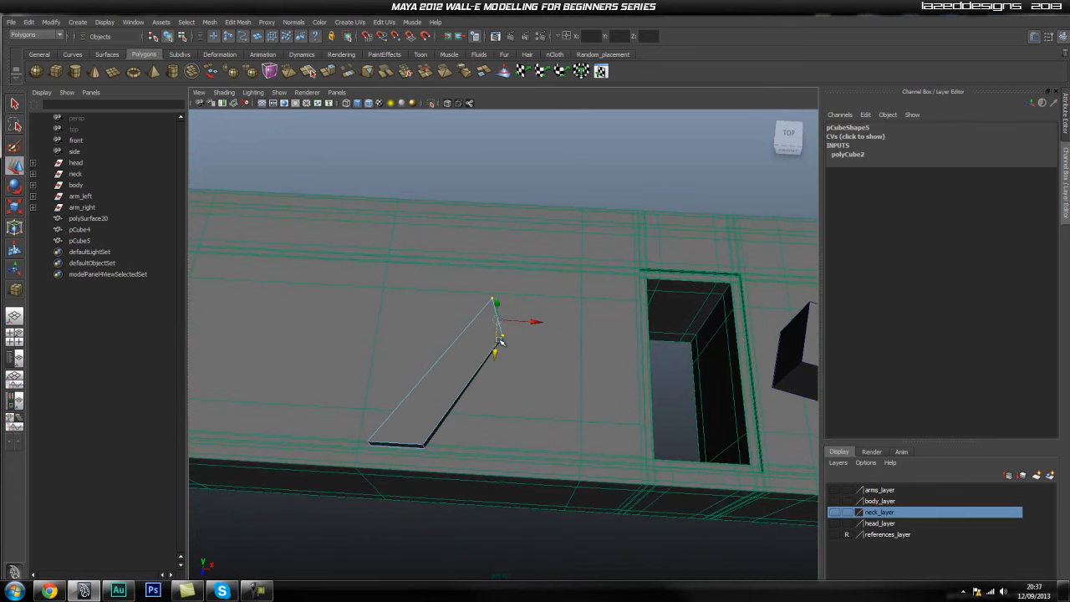
Move the whole slanted bar away from the plate's near edge, toward the middle of its section.
right_drag(453, 388, 478, 371)
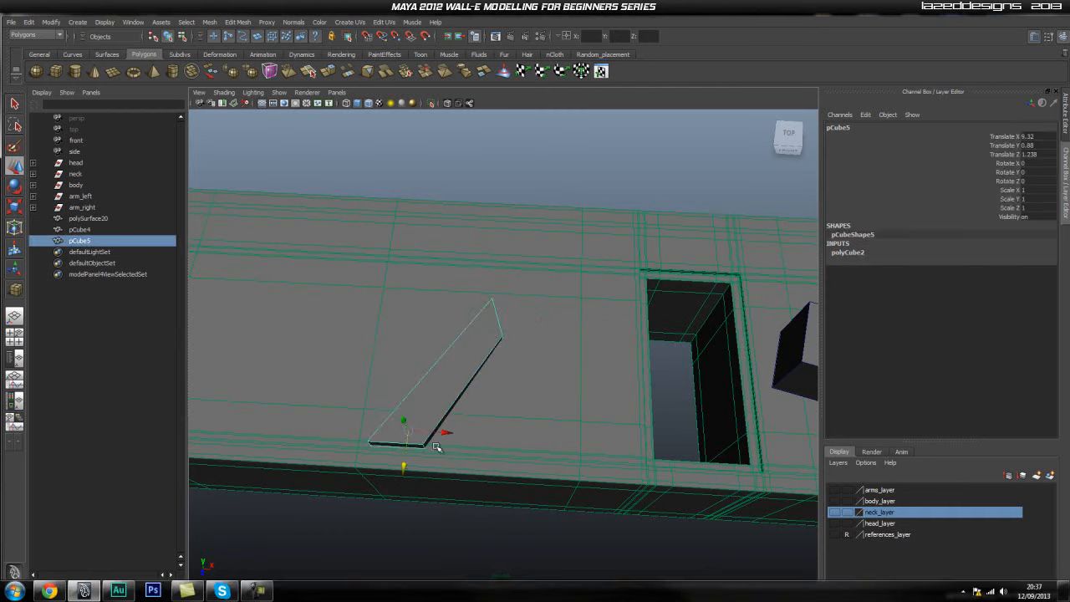
click(408, 459)
click(438, 407)
drag(402, 468, 406, 451)
Extrude the slanted bar's angled tip face by about 0.378 along its local Z toward the neighbouring opening.
alt+drag(514, 282, 557, 415)
right_drag(554, 400, 542, 435)
click(602, 424)
alt+drag(601, 424, 444, 404)
key(space)
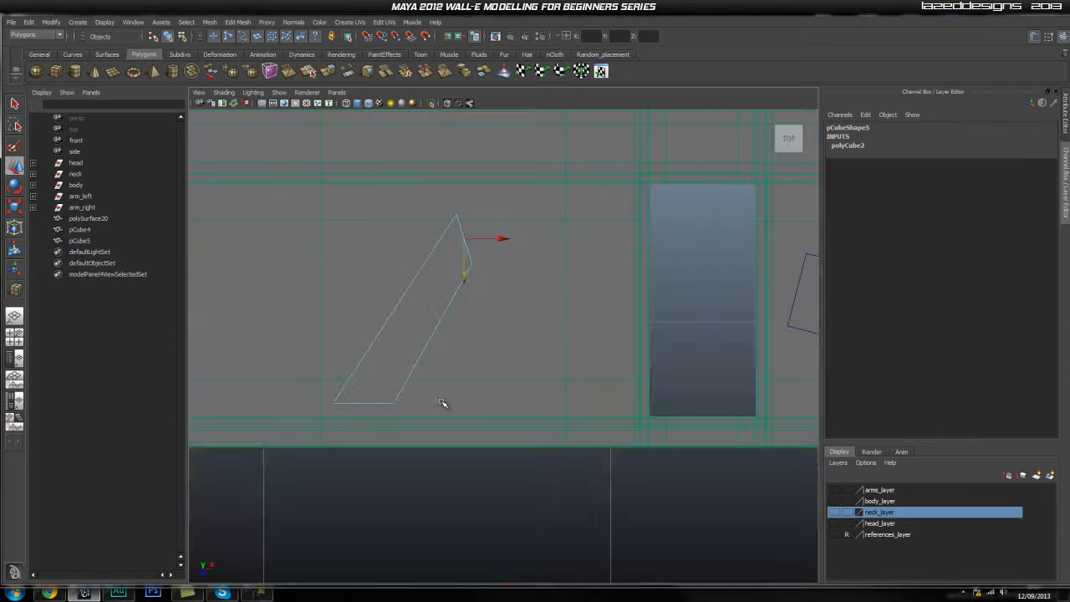
click(237, 22)
click(243, 31)
drag(269, 20, 898, 192)
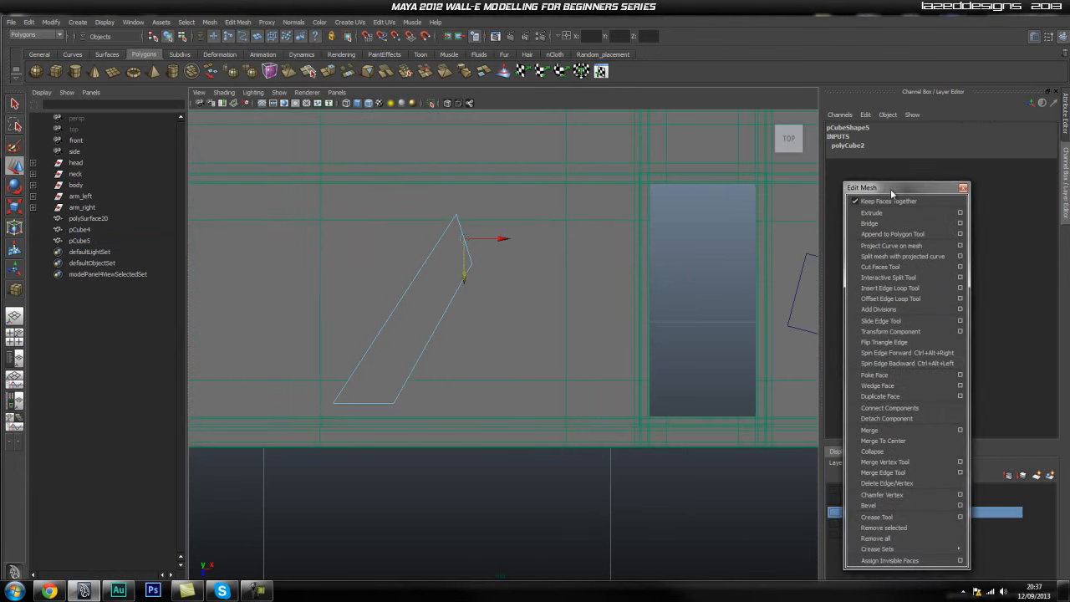
click(888, 214)
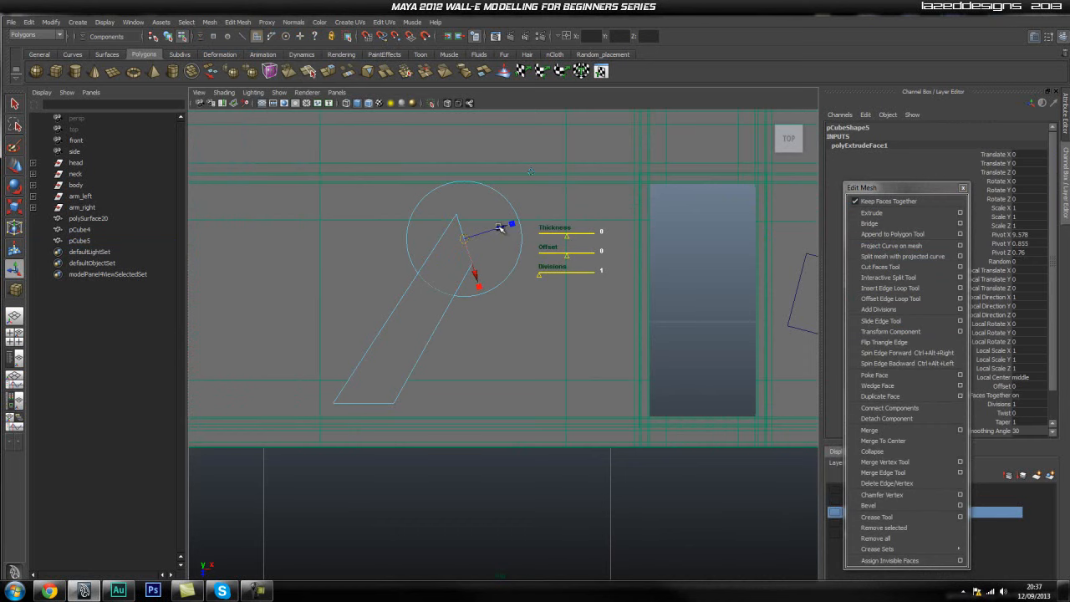
drag(501, 227, 625, 188)
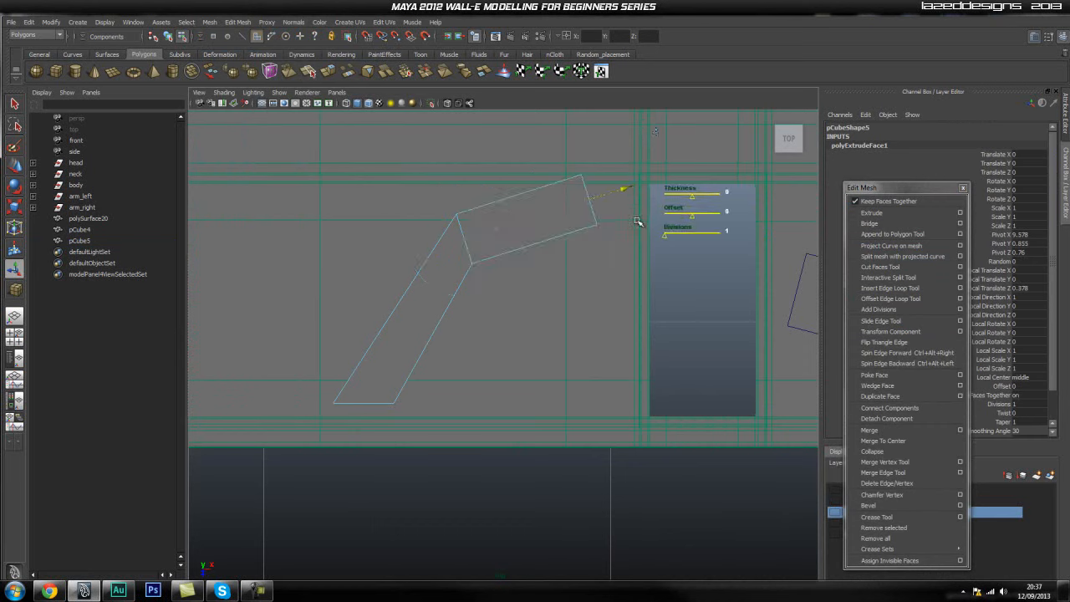
Replace the angled tip extrusion with a 0.401 one along world X, and flatten its end face along X.
drag(600, 238, 612, 279)
click(669, 176)
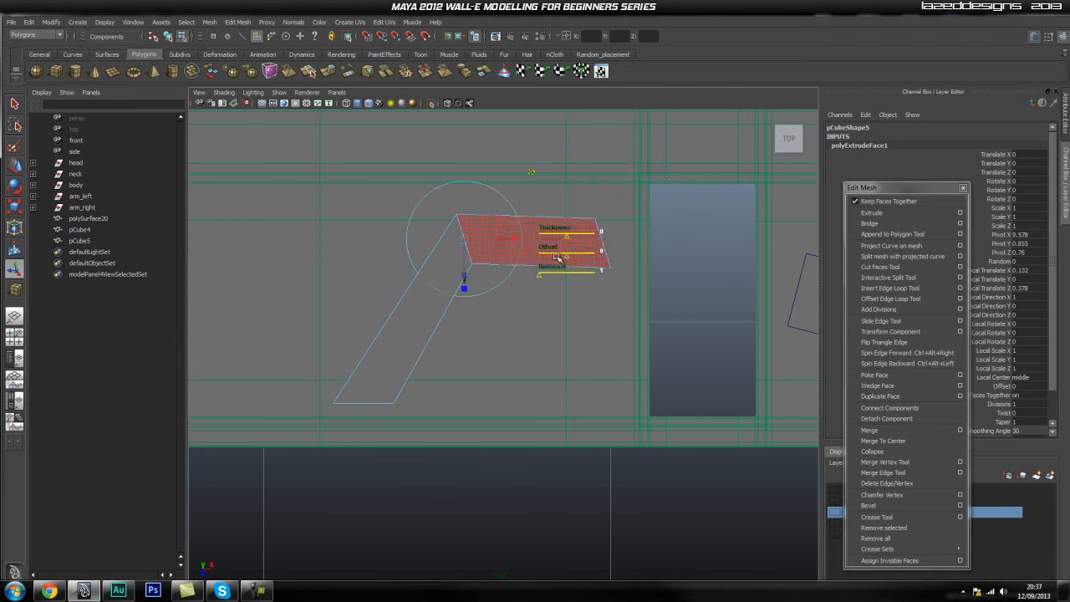
key(ctrl+z)
key(ctrl+z)
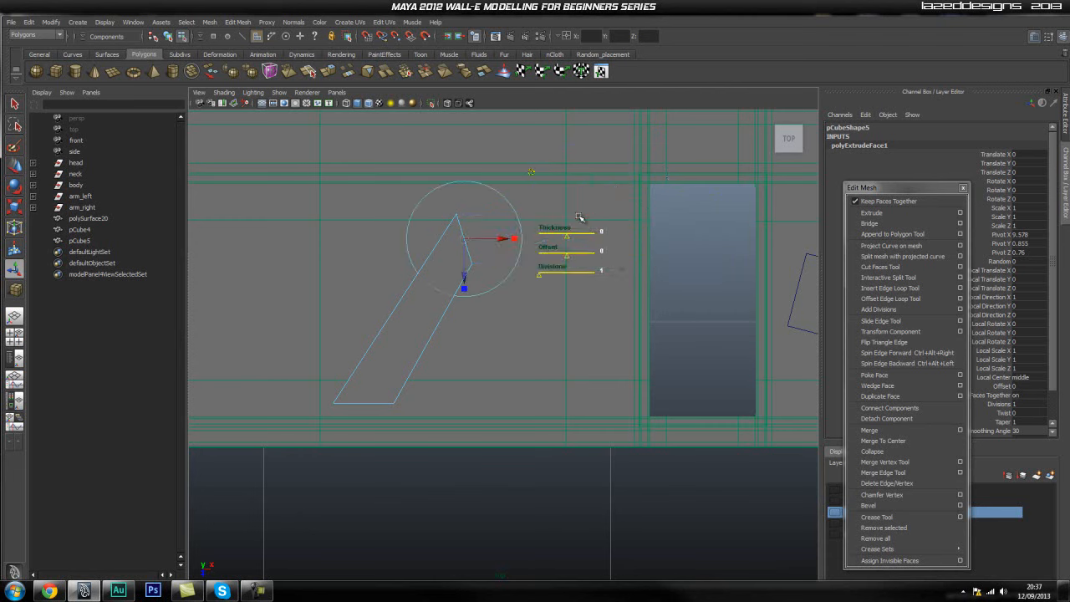
drag(500, 240, 640, 245)
key(r)
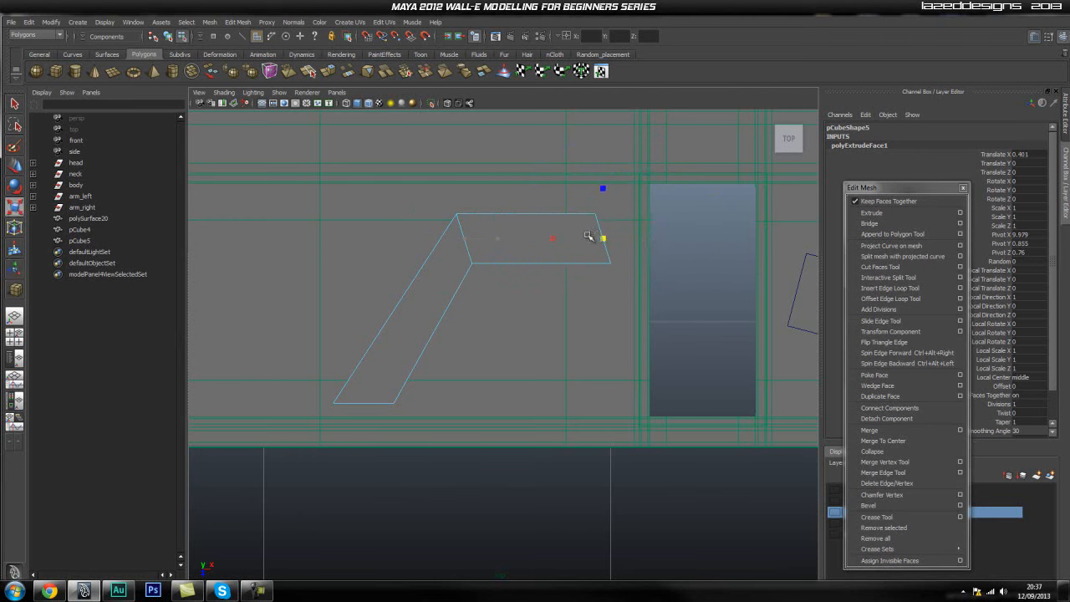
drag(553, 239, 600, 240)
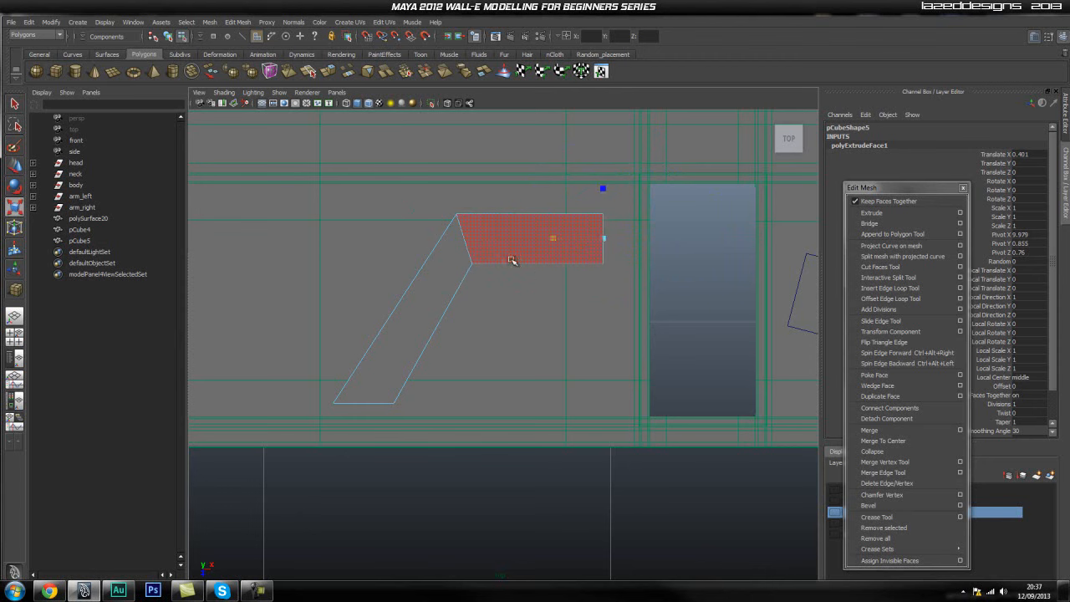
Move the two vertices at the bar's bend toward the plate's far edge so the extruded arm slopes slightly.
key(q)
right_drag(504, 241, 477, 212)
drag(478, 212, 425, 293)
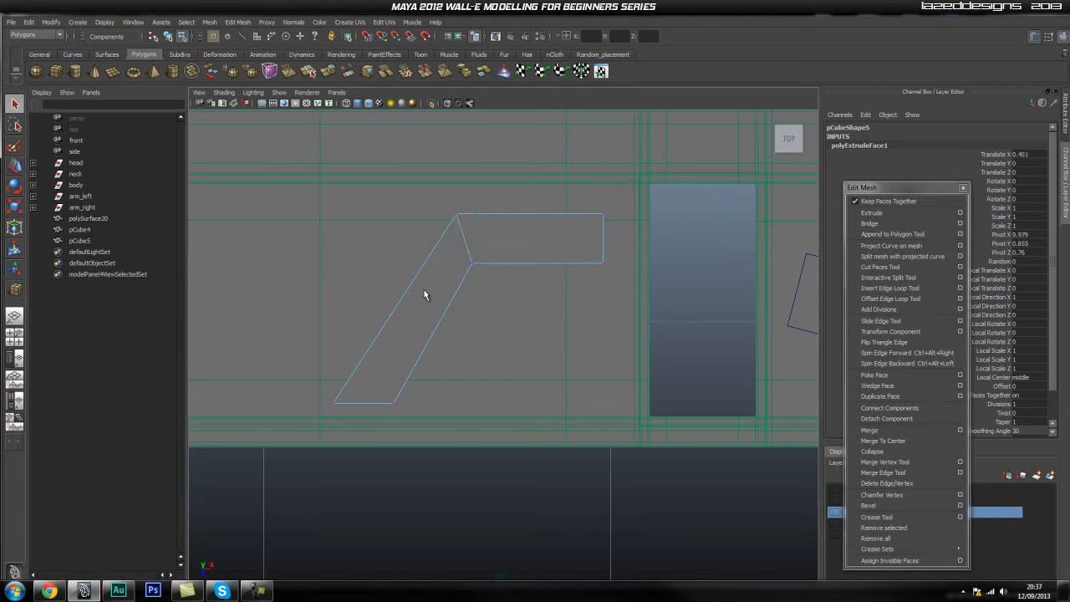
key(w)
middle_drag(465, 279, 462, 259)
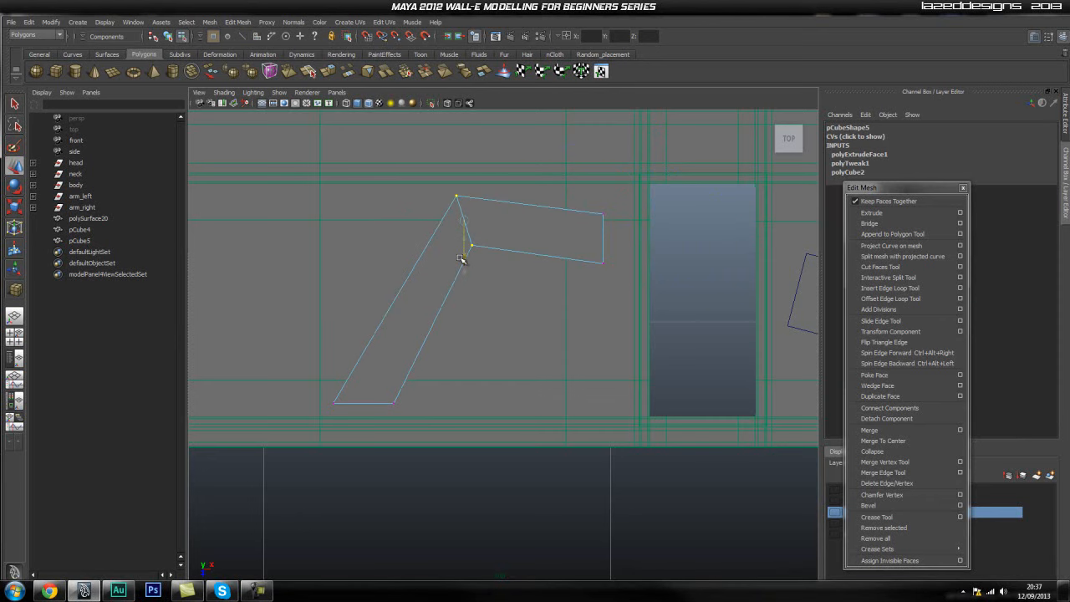
click(540, 301)
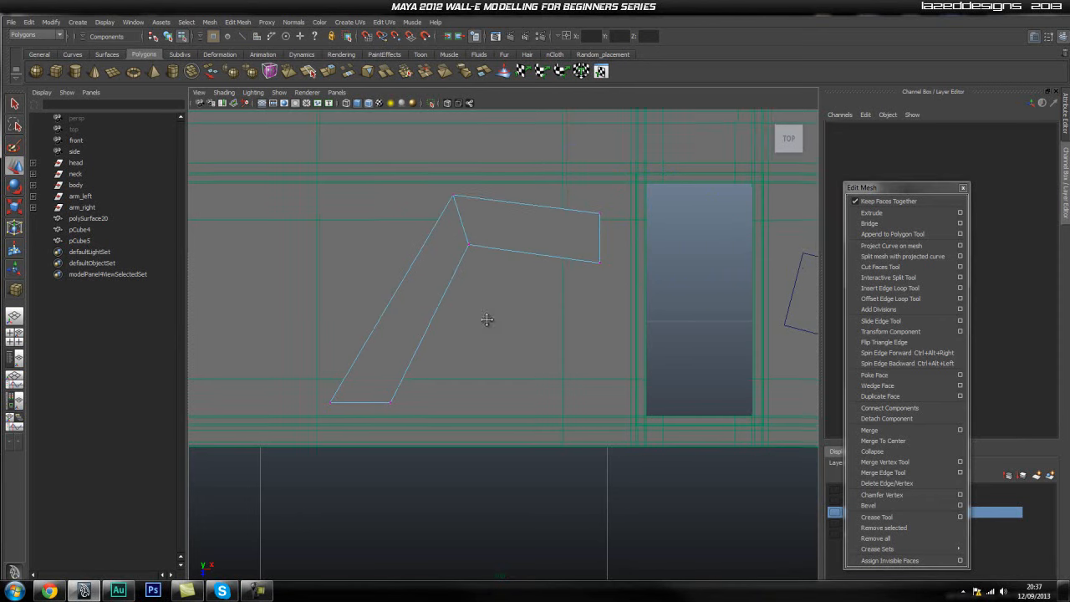
Shift the bar's bend vertices and the arm's end vertices toward the neighbouring opening.
scroll(470, 318, down, 6)
scroll(407, 319, up, 6)
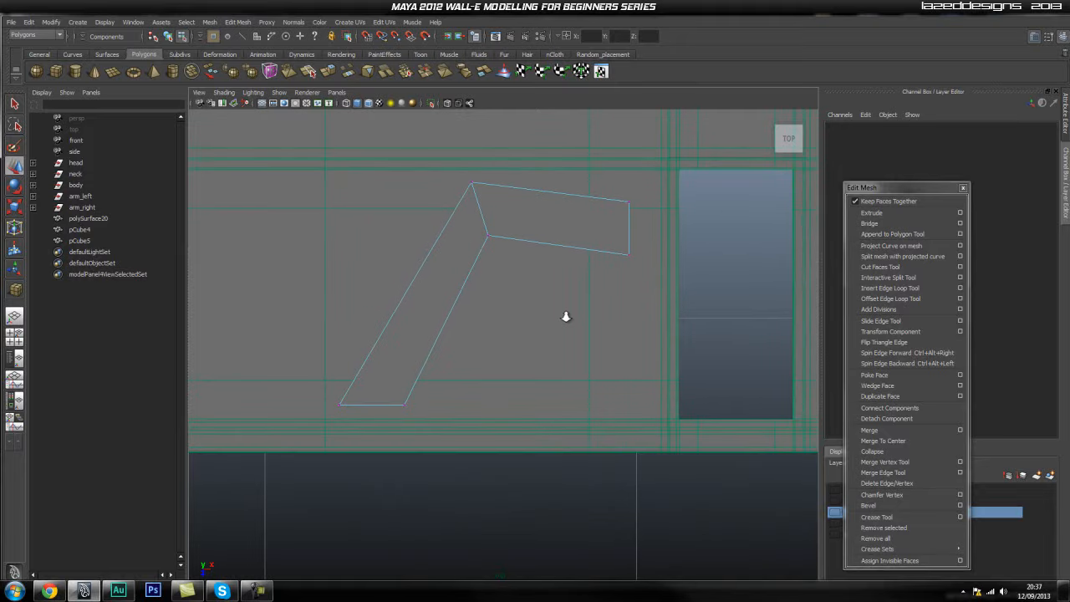
alt+middle_drag(542, 296, 554, 292)
right_drag(468, 264, 410, 275)
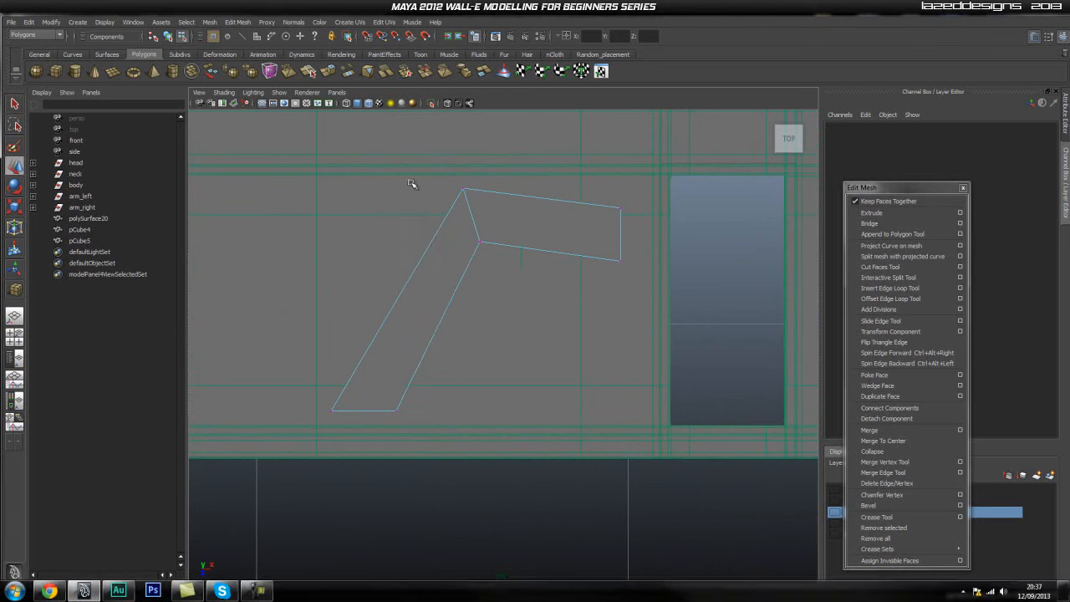
drag(410, 186, 491, 280)
drag(501, 220, 549, 223)
drag(639, 191, 626, 268)
drag(663, 227, 691, 227)
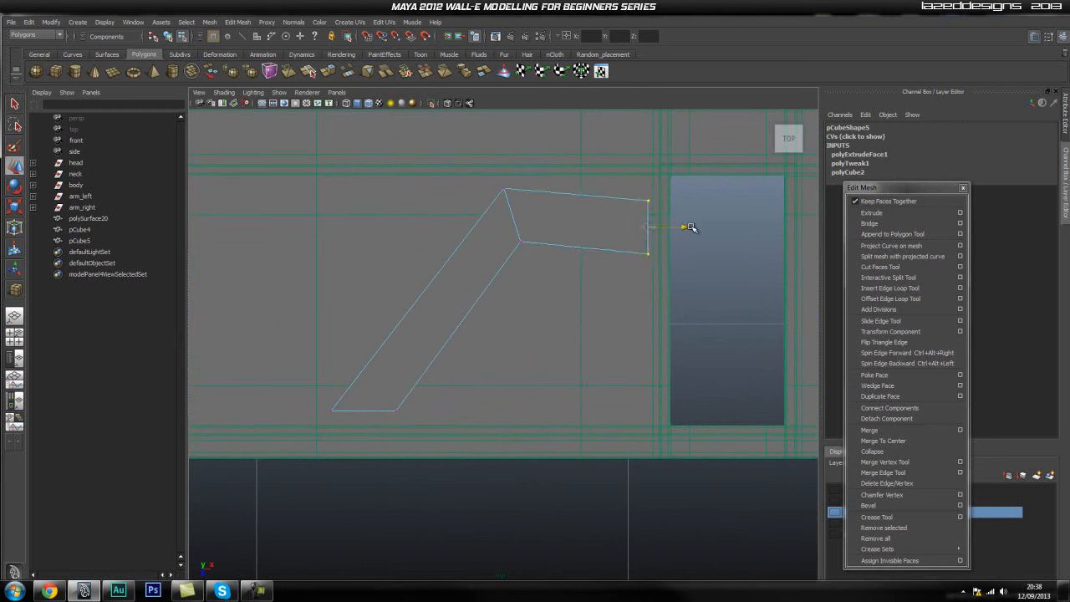
Move the bend vertices further toward the opening and slightly closer to the plate's far edge.
drag(478, 277, 535, 180)
drag(556, 220, 589, 219)
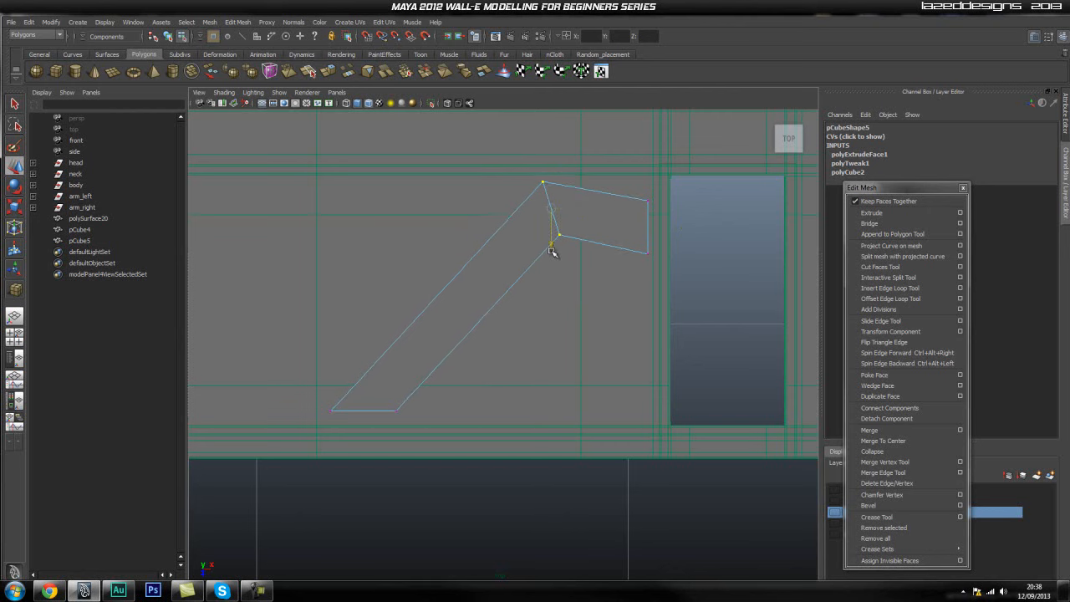
click(496, 289)
In the perspective view, lower the whole bent bar to Translate Y 0.875.
key(space)
drag(496, 289, 589, 241)
alt+drag(462, 300, 466, 308)
key(q)
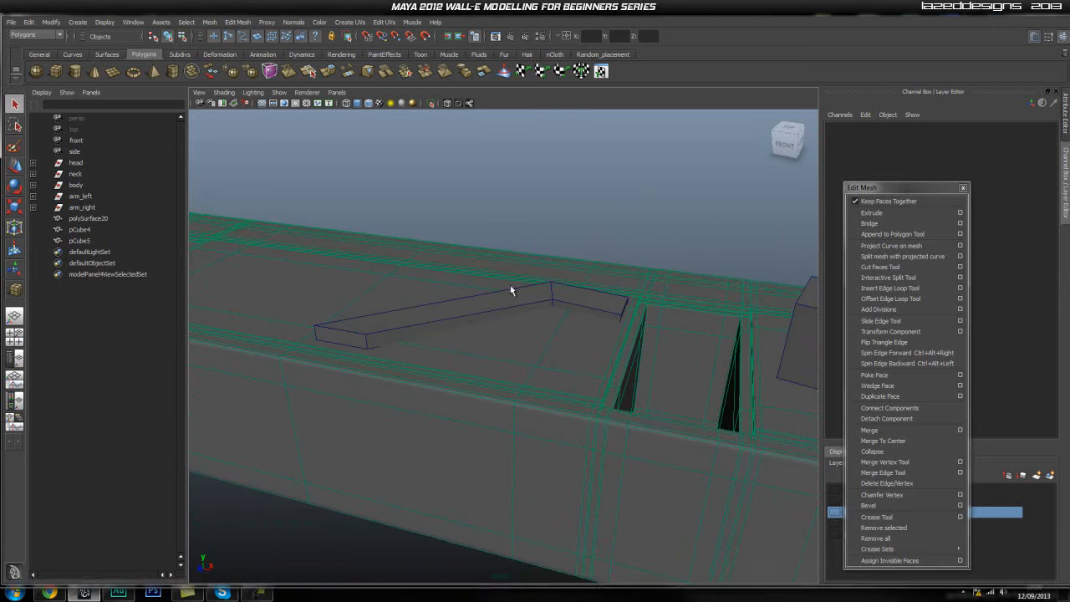
key(F8)
key(w)
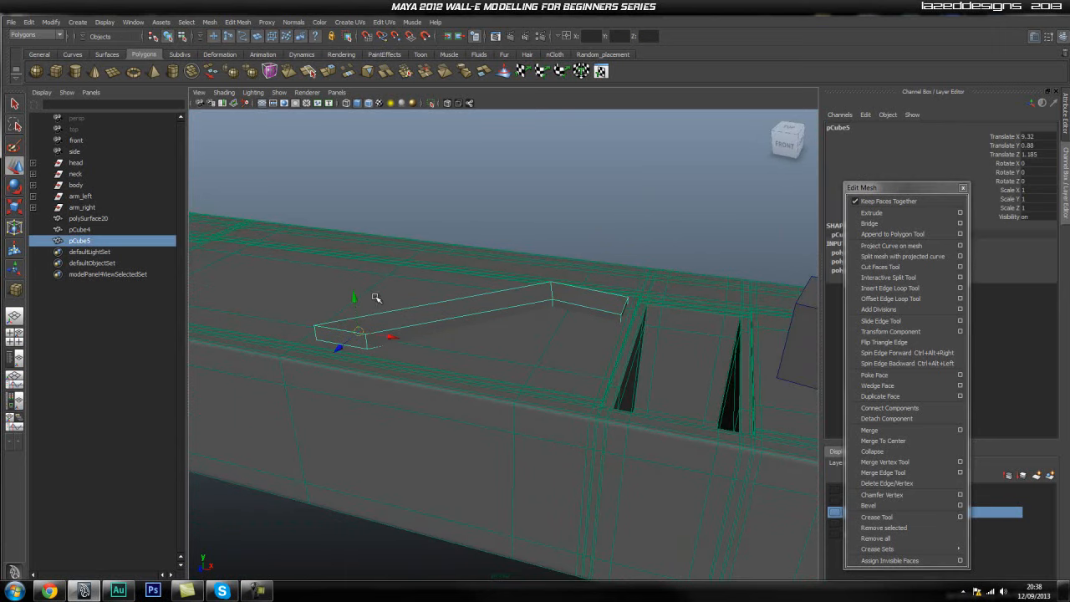
drag(352, 298, 353, 299)
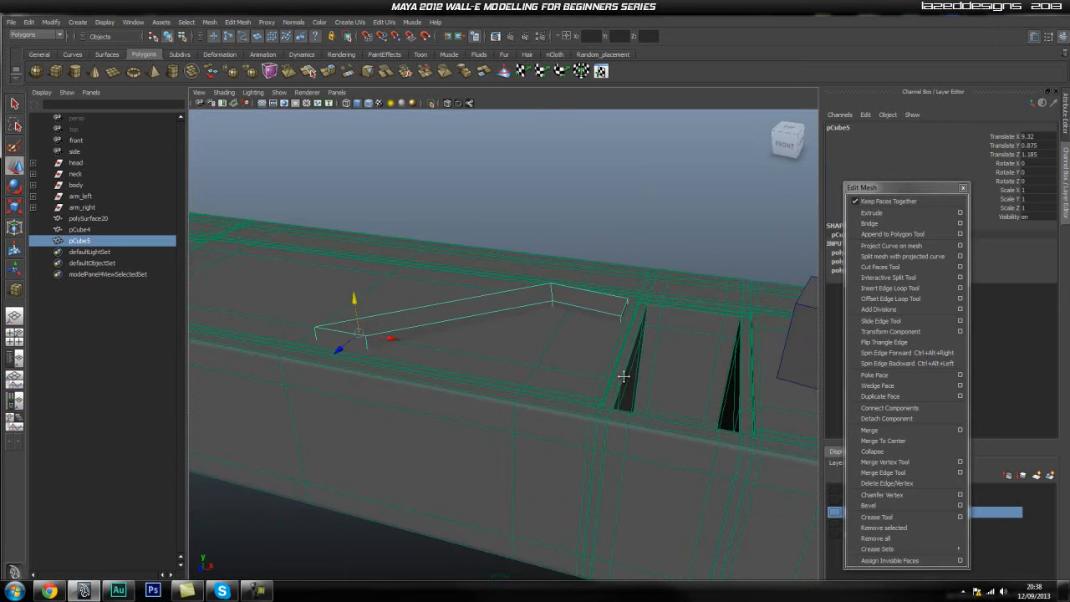
Lower the angled block on the plate's end section to Translate Y 0.813.
alt+middle_drag(624, 376, 404, 318)
click(674, 301)
alt+right_drag(680, 336, 566, 331)
alt+middle_drag(686, 321, 584, 327)
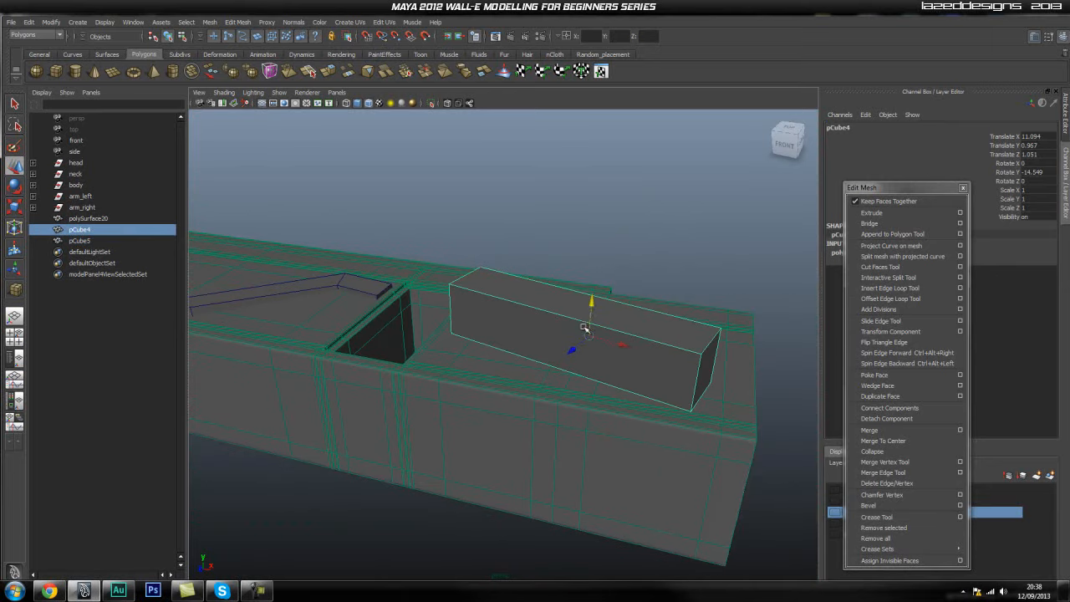
drag(589, 305, 615, 343)
Show the references layer and raise the angled block to Translate Y 0.885 against the blueprint in the side view.
key(space)
alt+middle_drag(504, 352, 513, 374)
drag(882, 189, 682, 174)
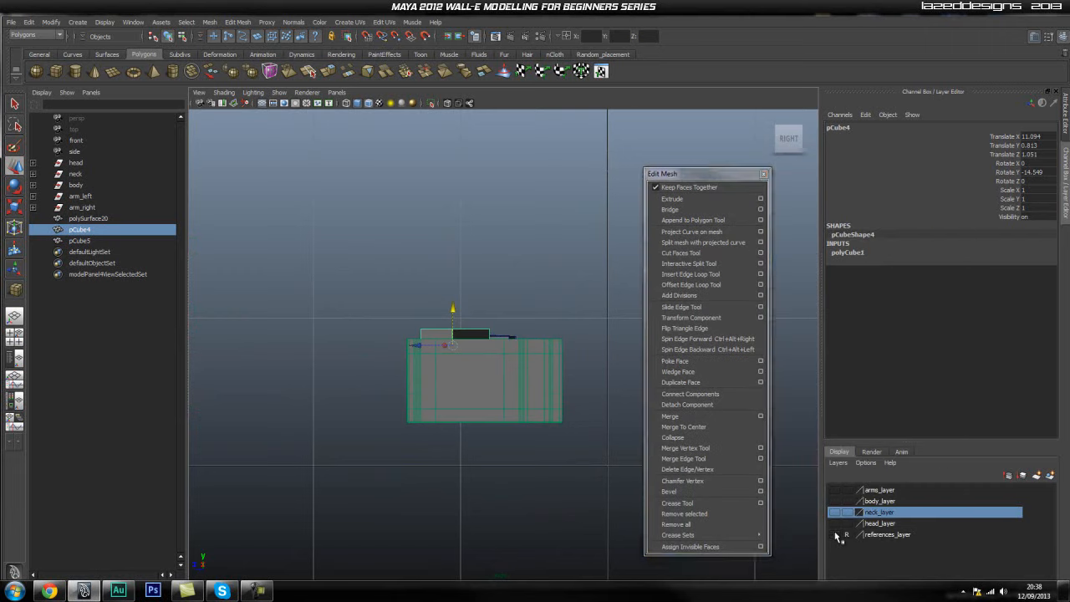
click(835, 534)
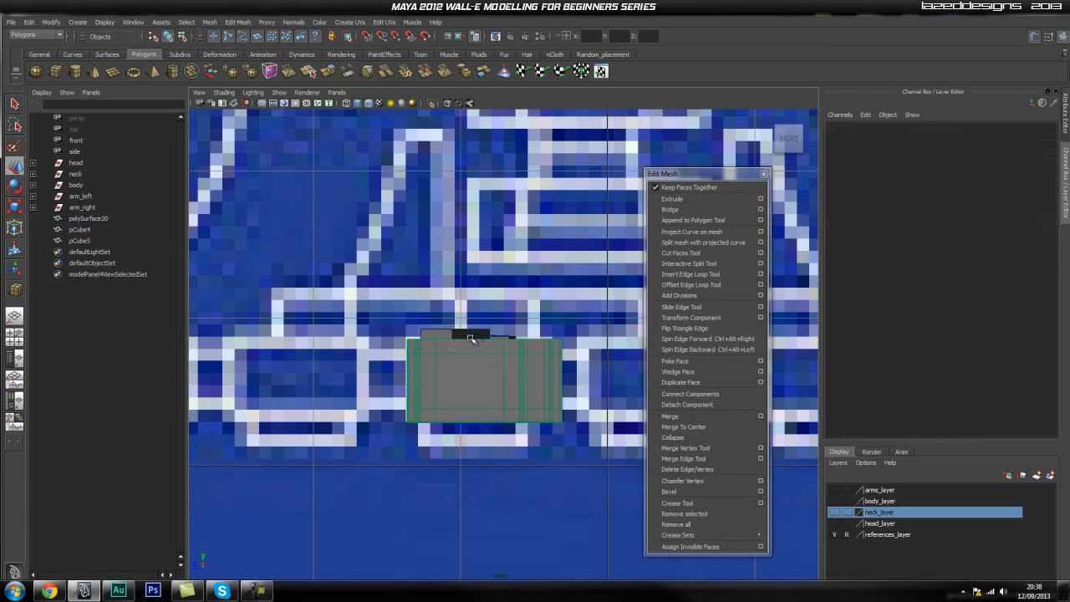
drag(455, 310, 460, 298)
key(space)
drag(458, 342, 459, 313)
alt+drag(402, 363, 536, 335)
In the front view, flatten the bent bar's top vertices and snap them level with the angled block's top.
key(space)
key(space)
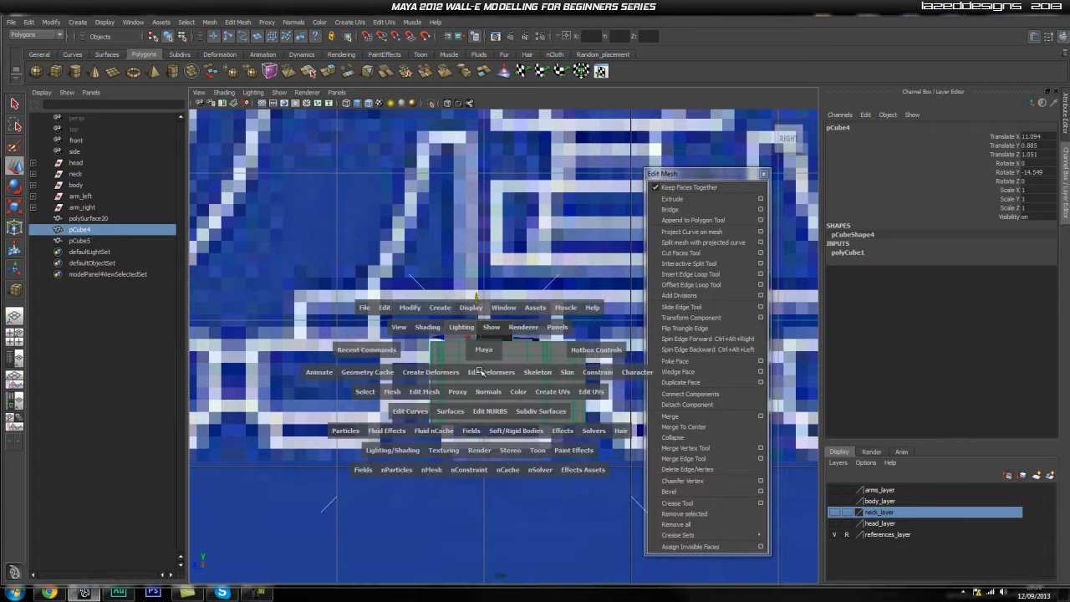
drag(482, 372, 414, 367)
scroll(414, 366, up, 3)
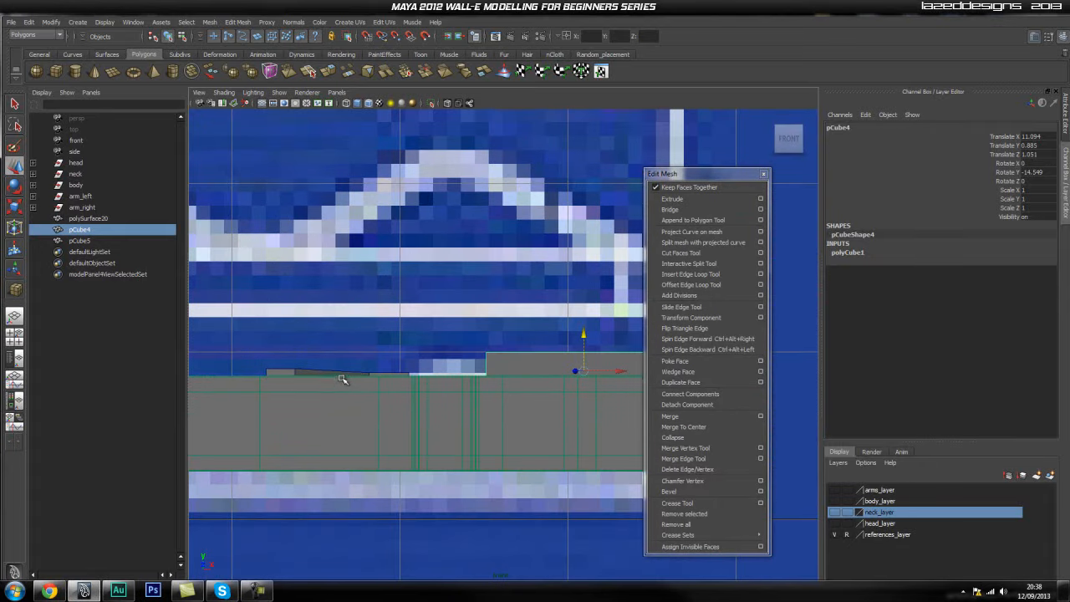
click(342, 371)
right_drag(303, 369, 246, 371)
drag(232, 334, 444, 373)
mouse_move(336, 334)
mouse_down()
mouse_move(341, 310)
mouse_move(336, 326)
mouse_up()
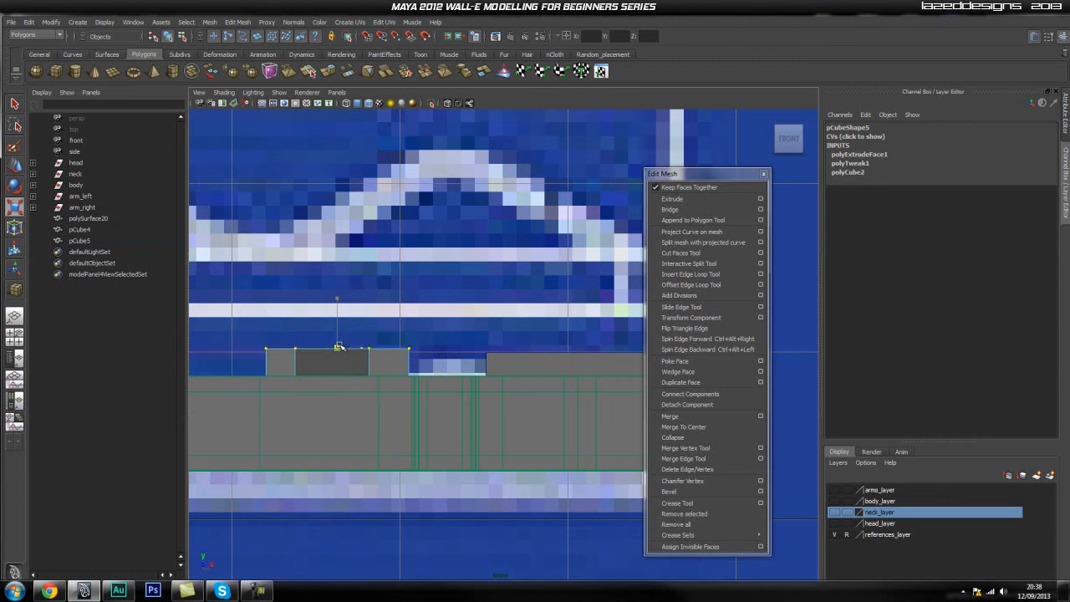
key(w)
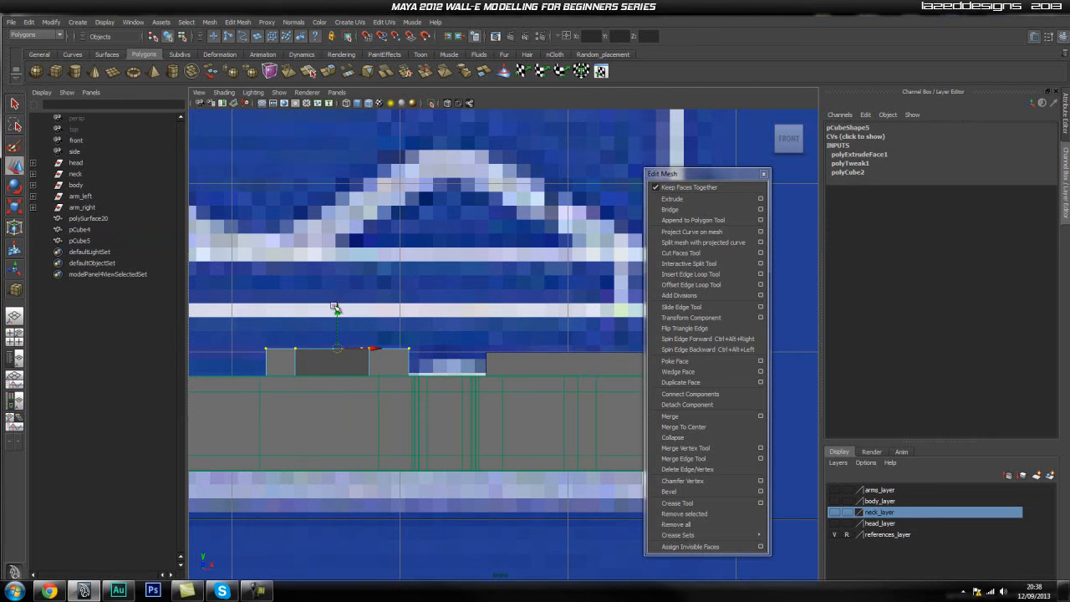
middle_drag(485, 353, 487, 355)
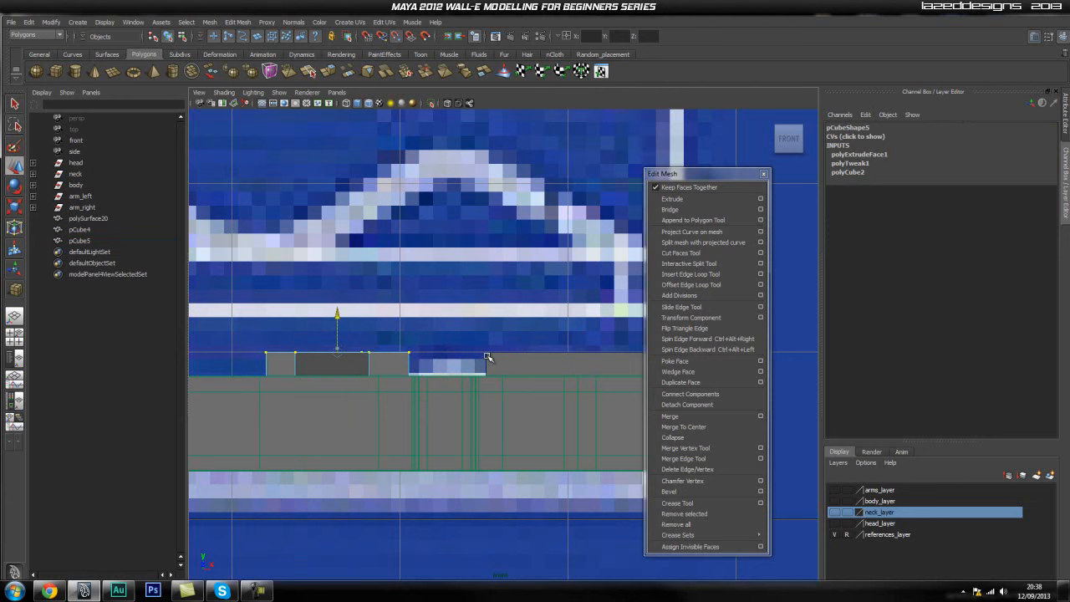
Return to the perspective view and turn off the wireframe overlay on the shaded plate and bars.
key(space)
drag(377, 368, 381, 336)
alt+drag(440, 368, 397, 376)
click(506, 262)
alt+drag(506, 262, 449, 308)
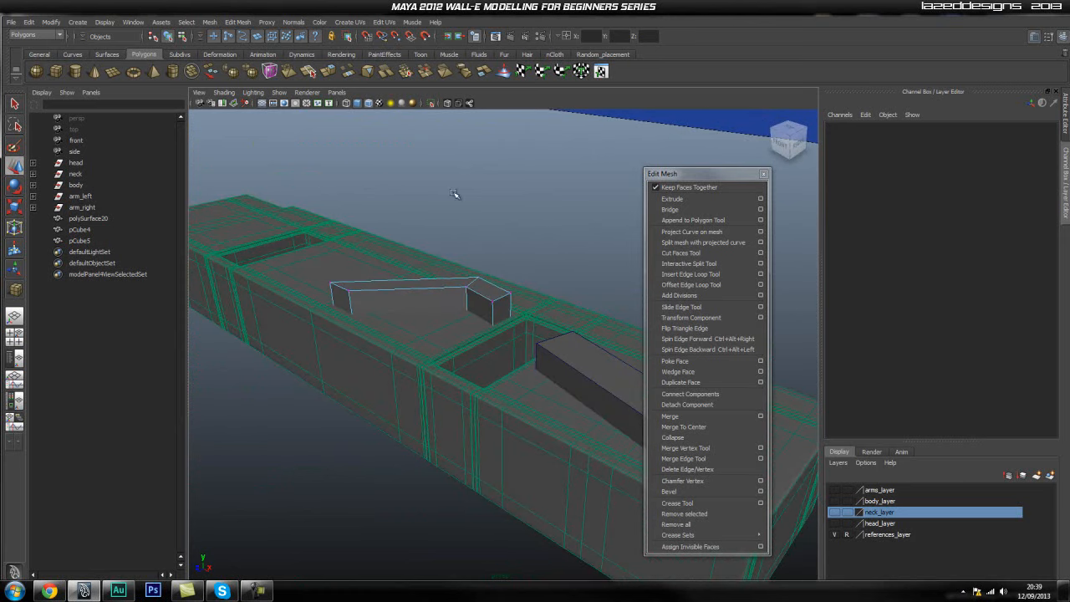
key(space)
drag(351, 338, 382, 443)
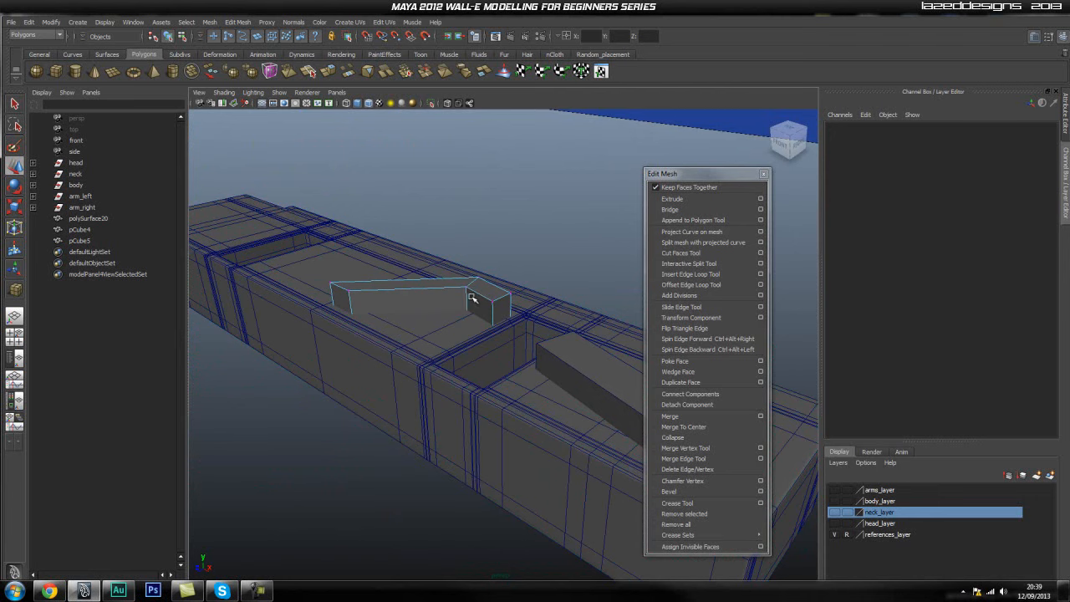
click(368, 103)
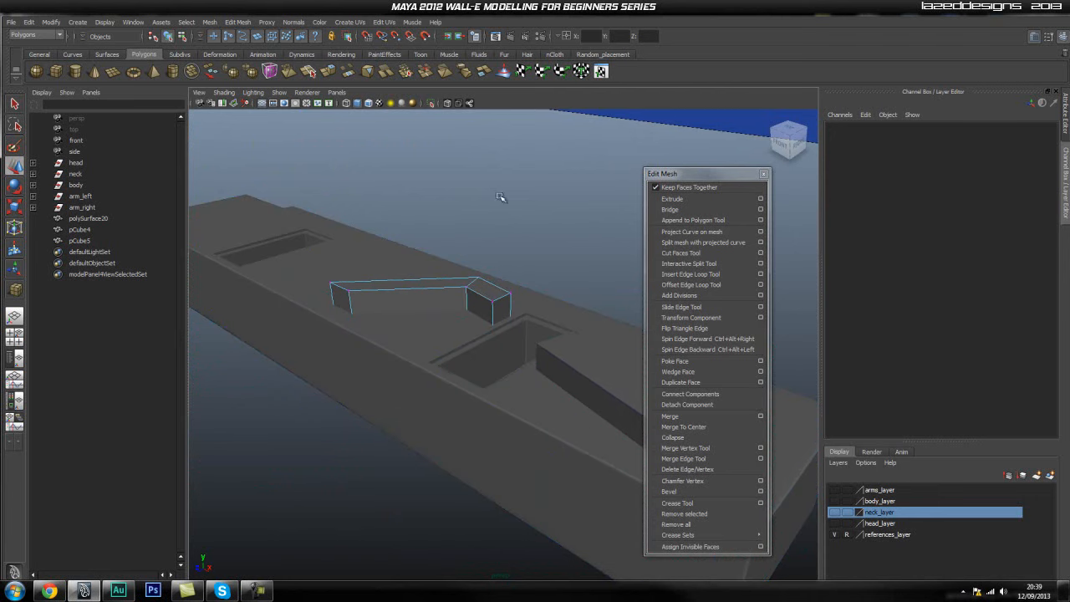
Select the angled block on the plate's end section and frame it in the perspective view.
click(443, 291)
alt+middle_drag(539, 296, 454, 264)
click(553, 264)
click(547, 376)
alt+middle_drag(547, 375, 487, 306)
alt+right_drag(428, 328, 474, 325)
alt+middle_drag(474, 326, 485, 348)
alt+drag(485, 348, 523, 367)
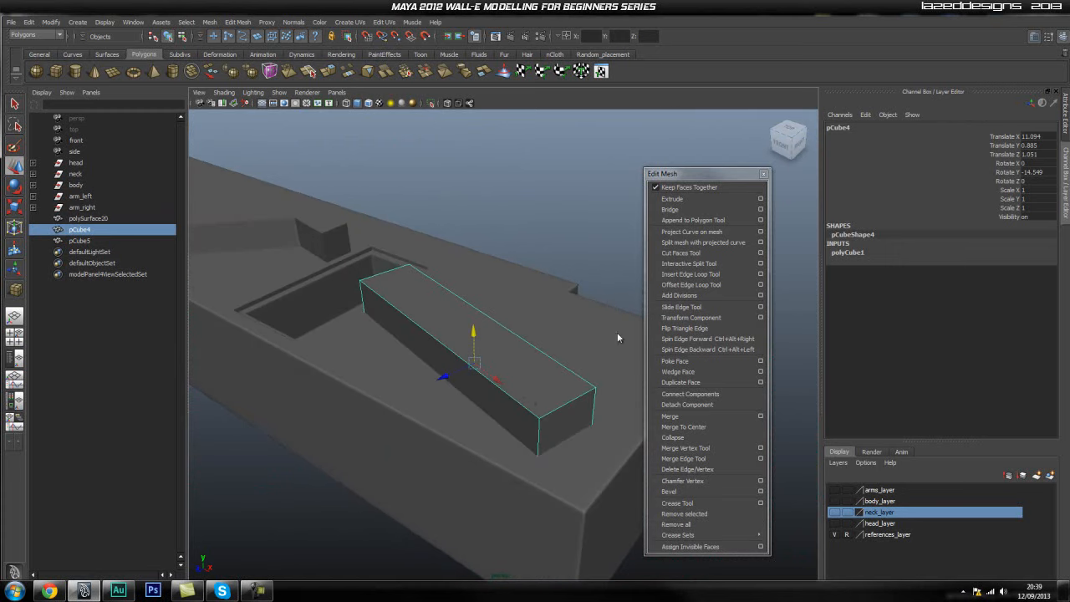
alt+middle_drag(509, 365, 492, 334)
alt+middle_drag(328, 253, 583, 312)
alt+right_drag(583, 312, 311, 255)
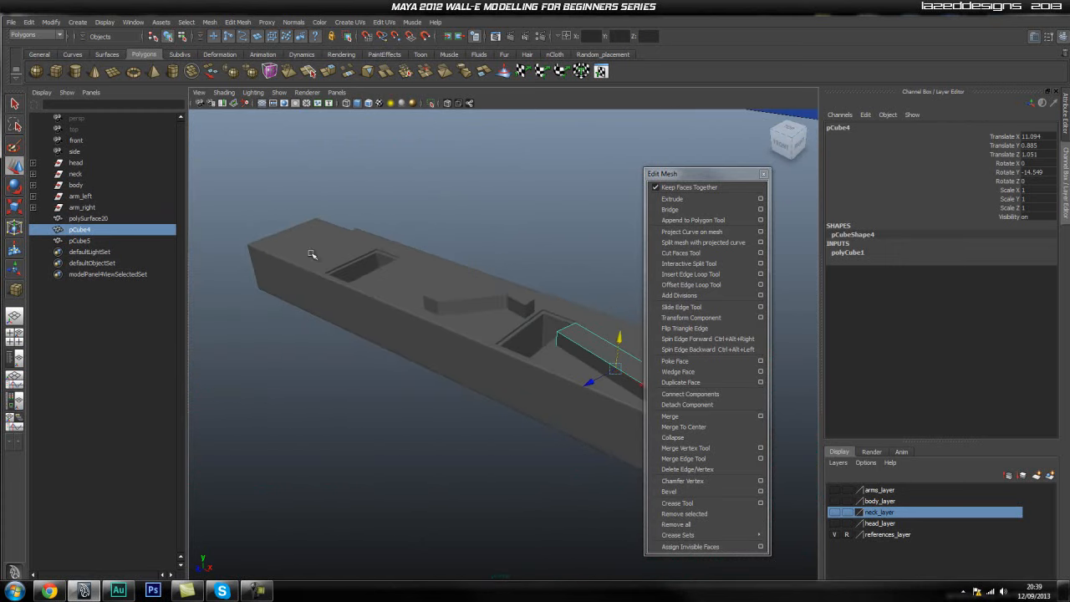
key(f)
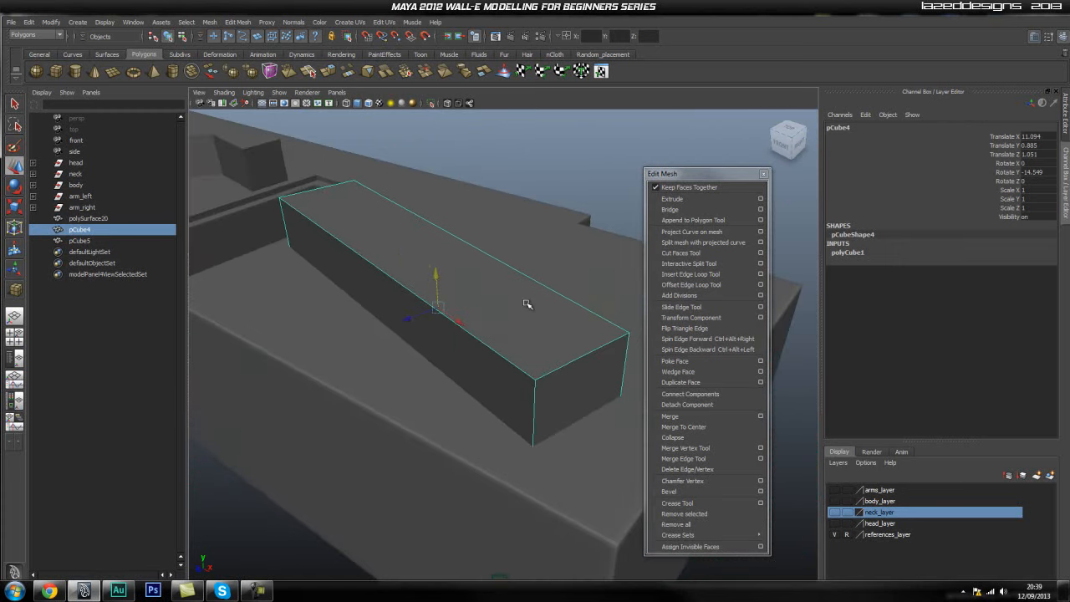
click(701, 274)
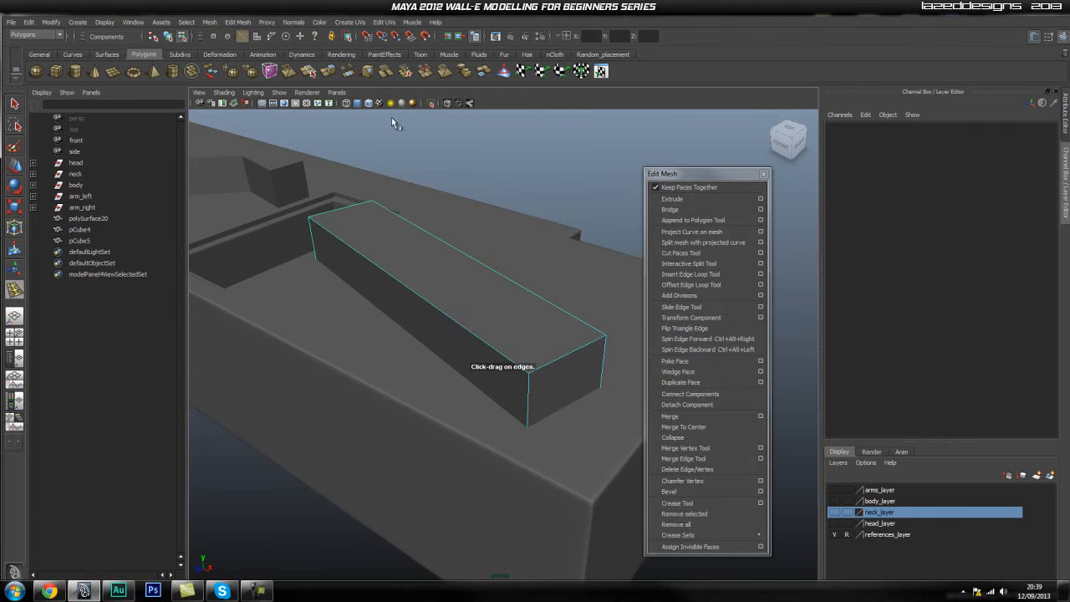
click(432, 103)
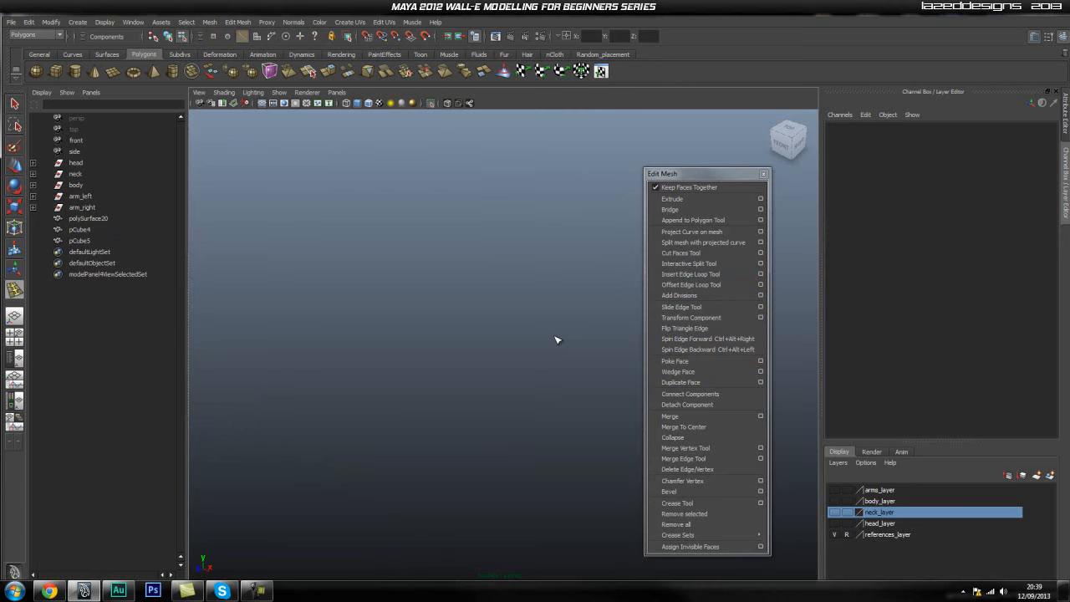
click(430, 103)
key(q)
Reselect the angled block as an object and isolate it in the viewport.
right_drag(430, 279, 463, 270)
click(461, 270)
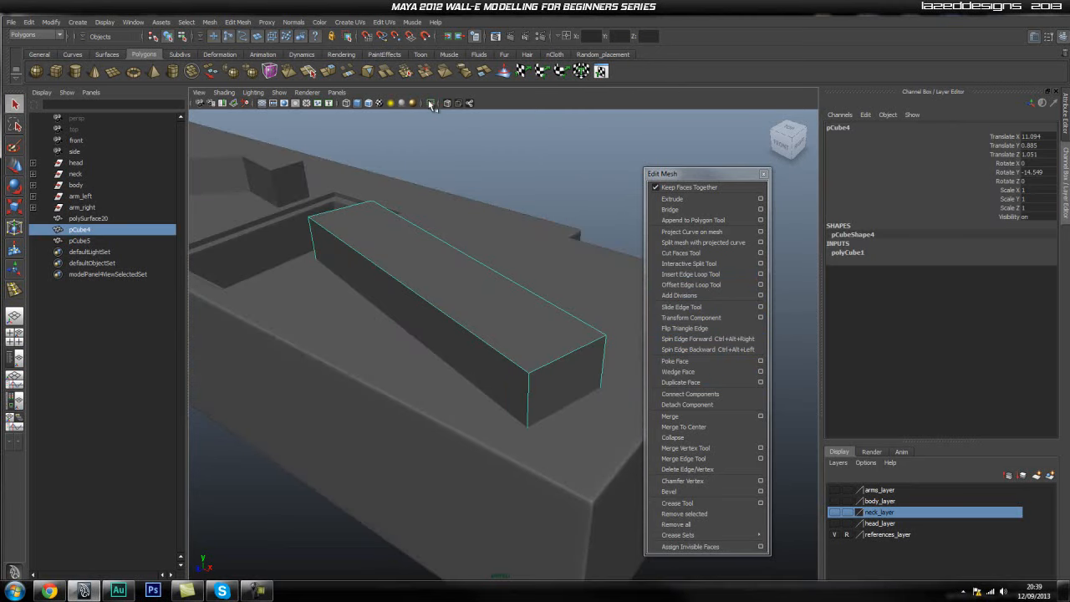
click(432, 103)
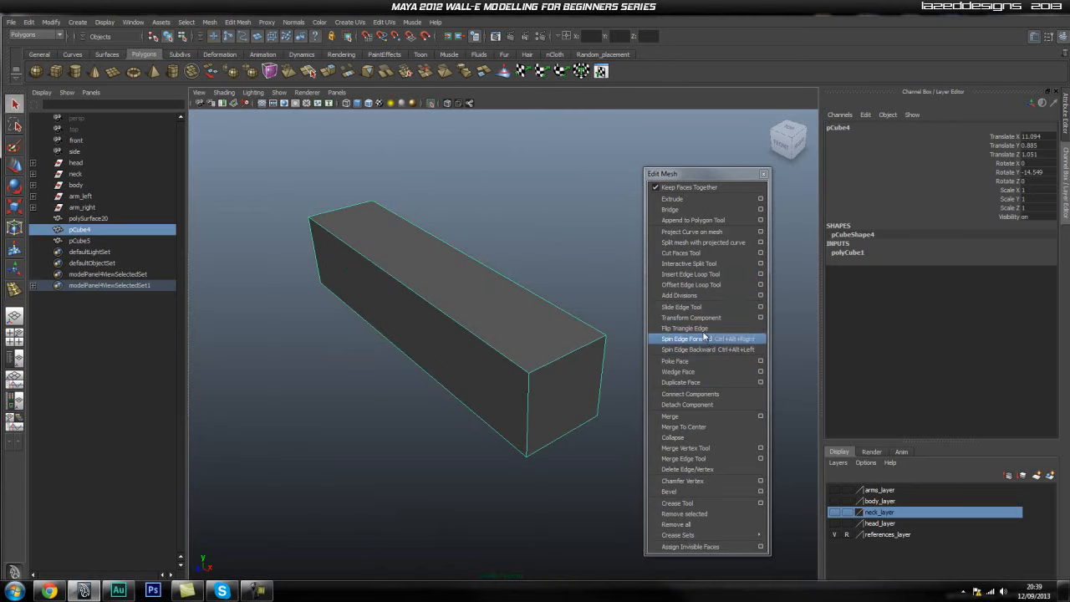
Insert a horizontal edge loop around the isolated block, just below its top face.
click(693, 274)
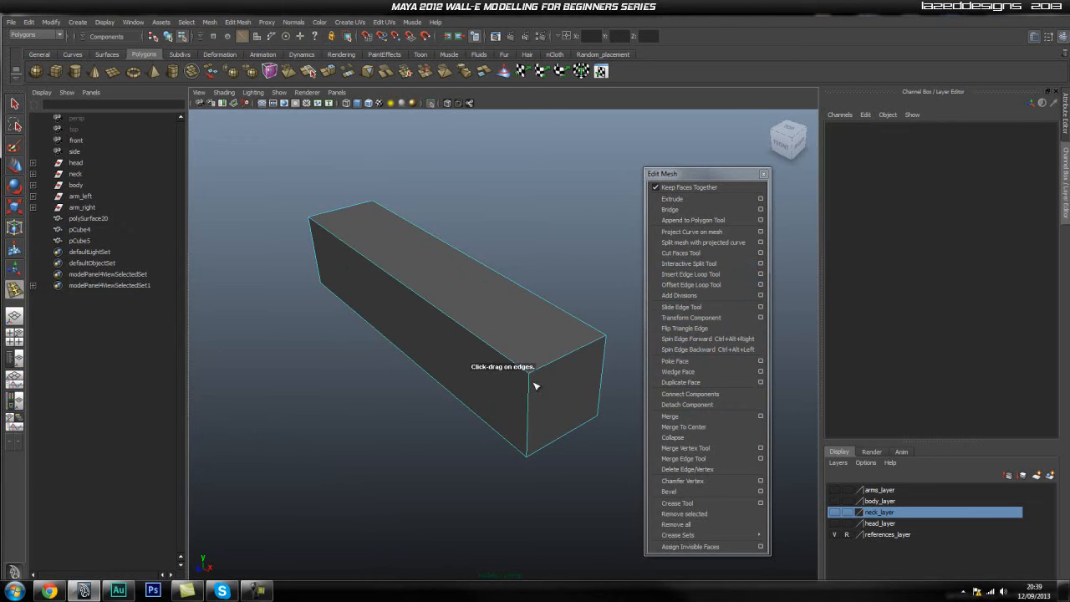
drag(528, 387, 529, 381)
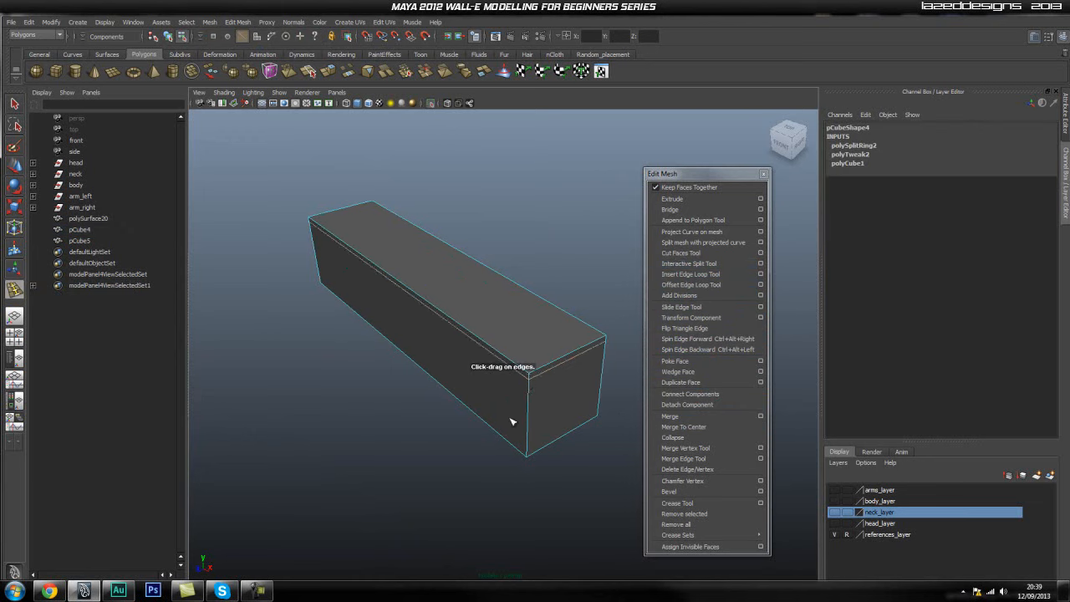
alt+right_drag(511, 420, 596, 418)
alt+middle_drag(597, 418, 566, 380)
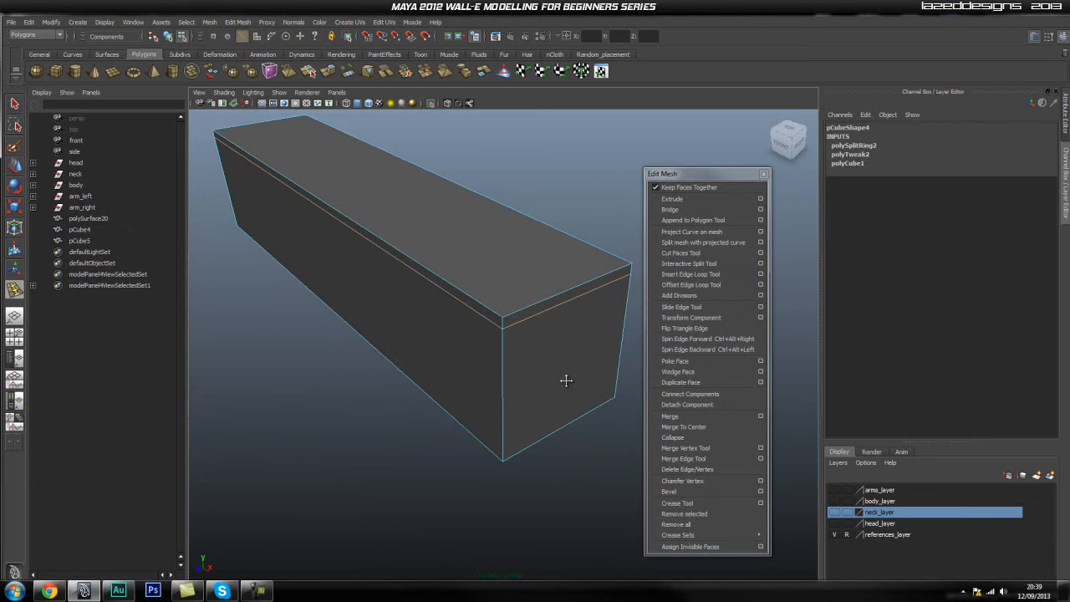
Insert supporting edge loops close to the isolated block's bottom, long side edges and ends, then return to object mode.
drag(505, 457, 509, 436)
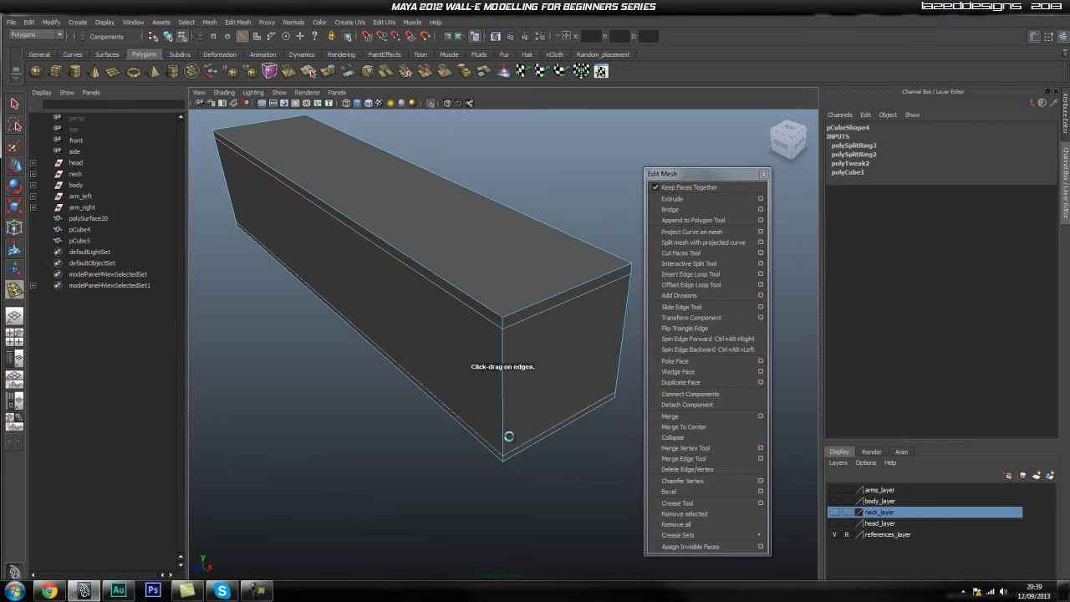
drag(521, 328, 499, 318)
drag(619, 274, 629, 275)
alt+drag(346, 306, 460, 315)
click(441, 278)
key(q)
right_click(461, 315)
click(502, 304)
click(561, 434)
alt+drag(561, 435, 533, 414)
Select the horizontal edge loop below the block's top face and move it up closer to the top edge.
click(385, 371)
right_drag(532, 415, 527, 372)
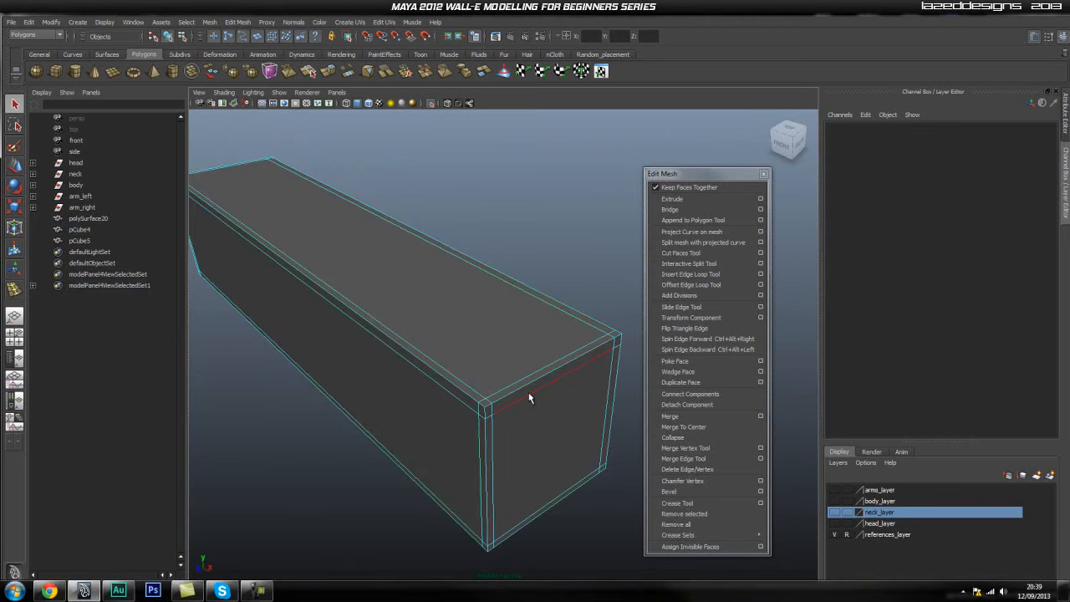
click(530, 394)
double_click(447, 390)
key(w)
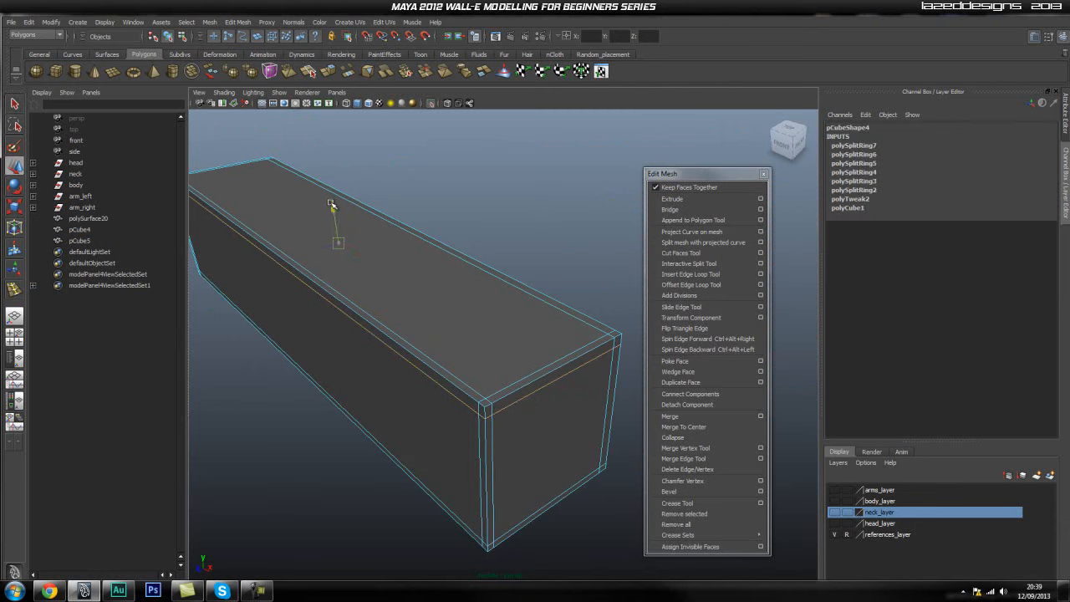
click(405, 280)
Return to object mode, inspect the block's smooth preview, and restore its unsmoothed display.
right_drag(459, 287, 490, 274)
click(560, 258)
alt+right_drag(561, 279, 509, 342)
alt+drag(509, 342, 528, 339)
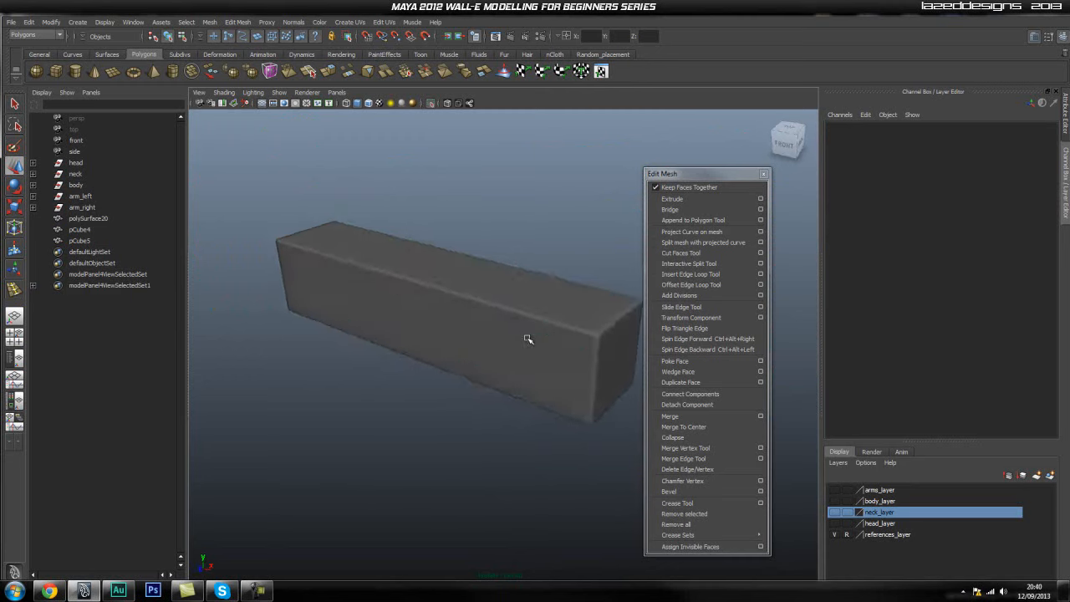
click(528, 338)
alt+middle_drag(526, 318, 412, 363)
key(1)
mouse_move(333, 363)
alt+right_down()
mouse_move(413, 360)
mouse_move(346, 367)
alt+right_up()
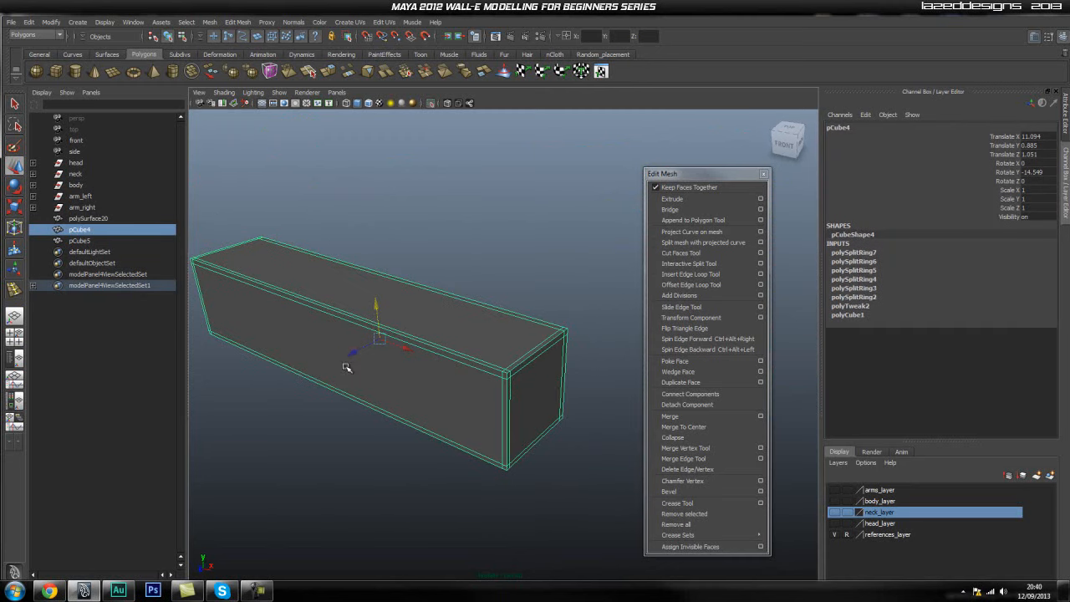
Try an additional edge loop across the middle of the block, check it smoothed, and undo it.
click(691, 284)
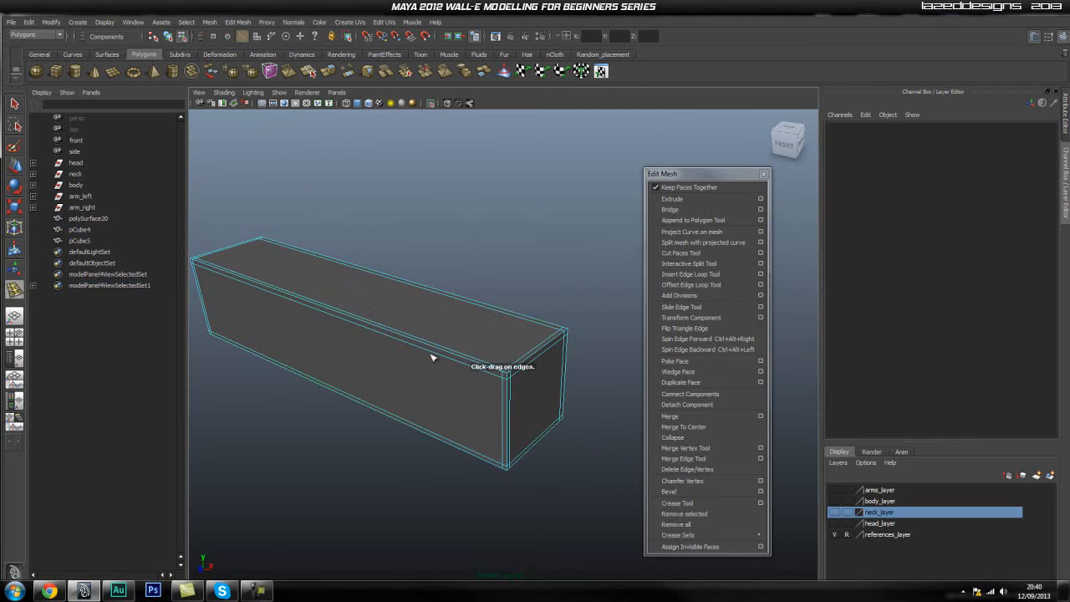
click(329, 314)
key(q)
key(F8)
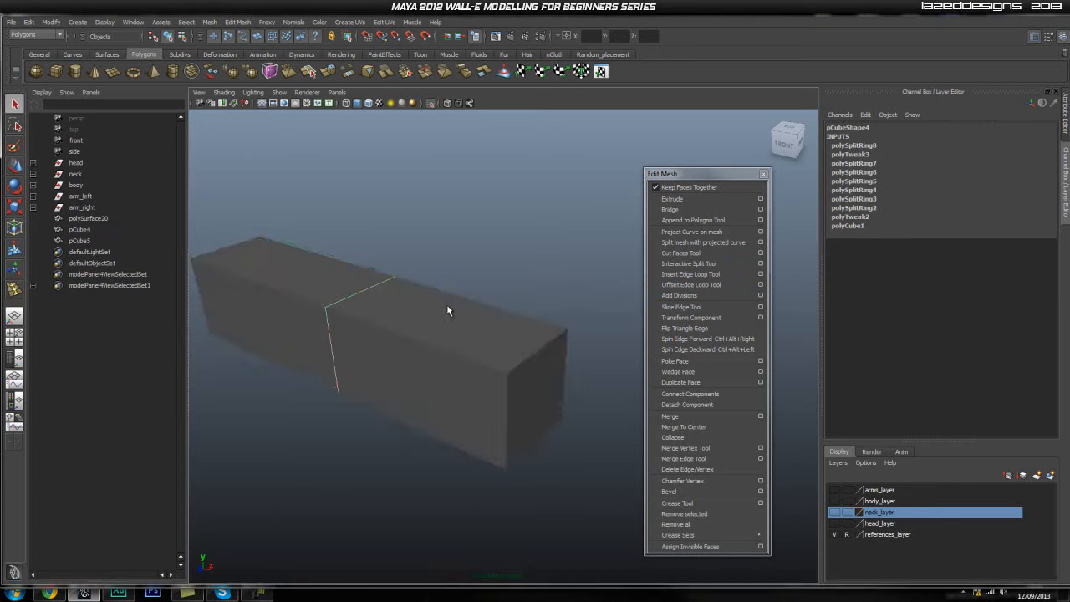
click(482, 288)
alt+drag(504, 392, 429, 372)
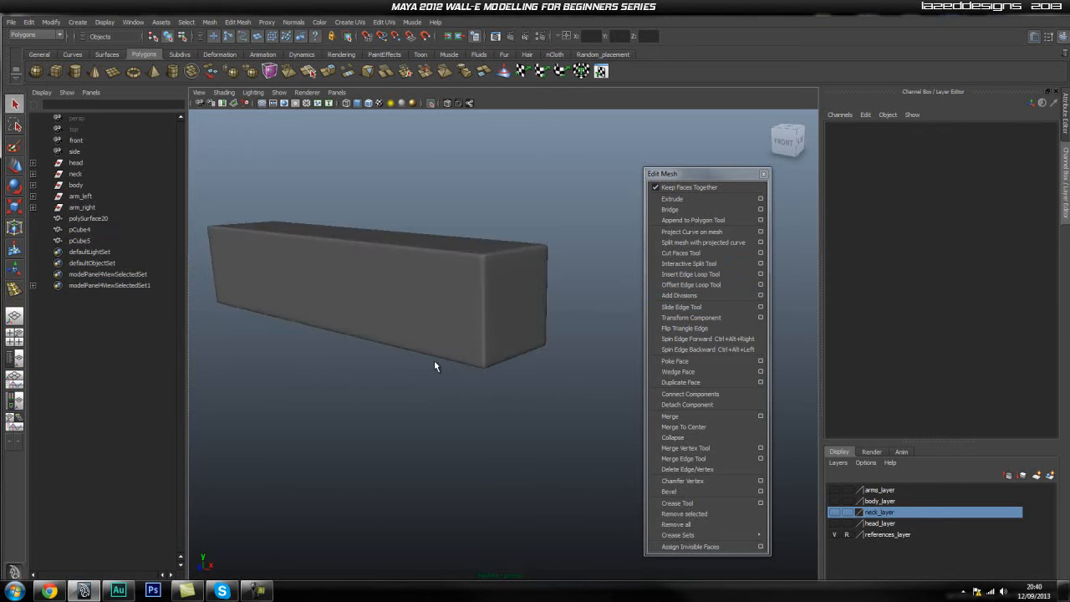
key(z)
key(z)
key(z)
key(z)
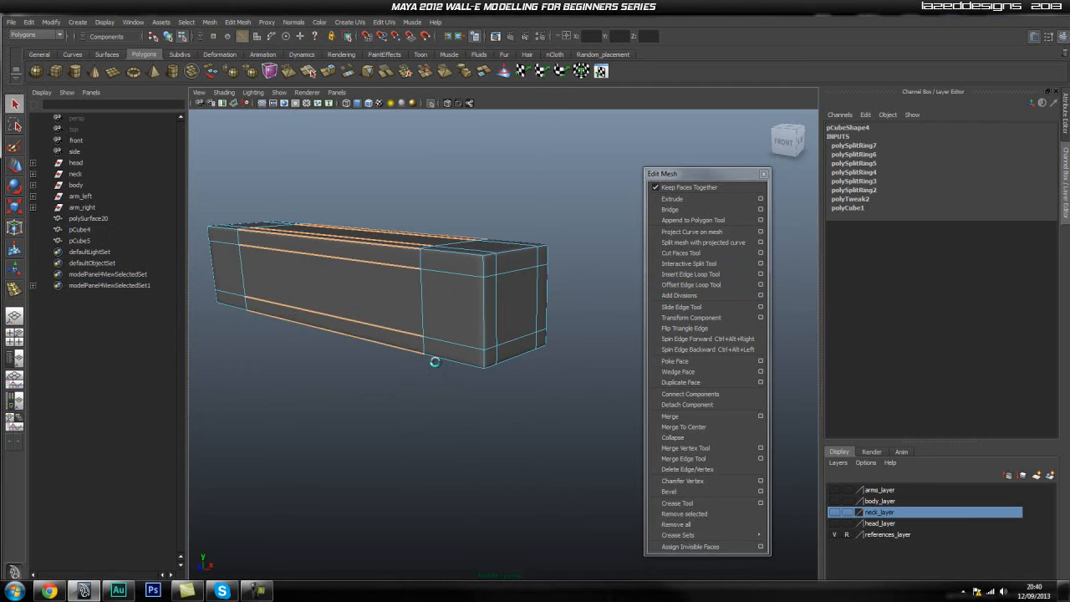
Reselect the block as an object and insert a crosswise edge loop close to each of its two ends.
alt+drag(426, 357, 443, 393)
right_drag(475, 380, 542, 294)
click(542, 293)
click(492, 376)
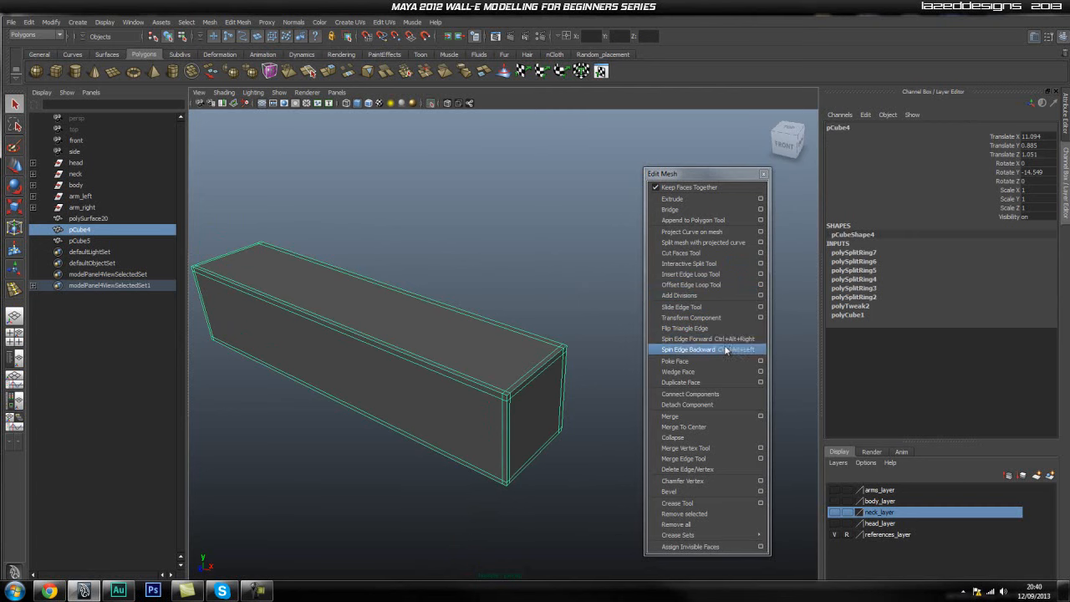
click(705, 276)
drag(500, 393, 498, 392)
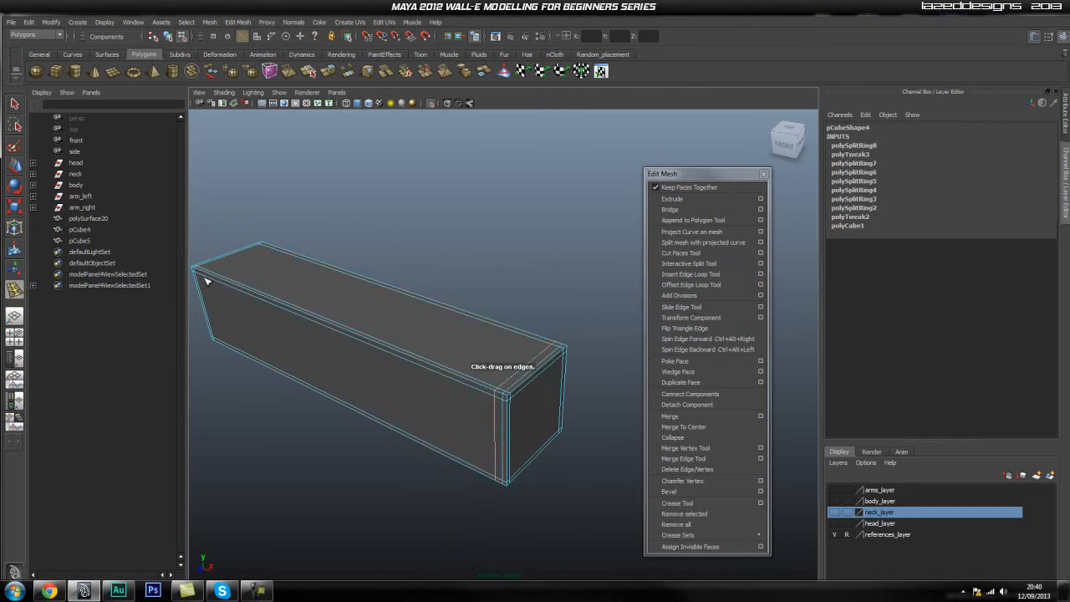
drag(204, 277, 197, 272)
Return the block to object mode and turn on its smooth mesh preview to check the corners.
key(q)
right_drag(316, 289, 363, 276)
key(3)
click(586, 327)
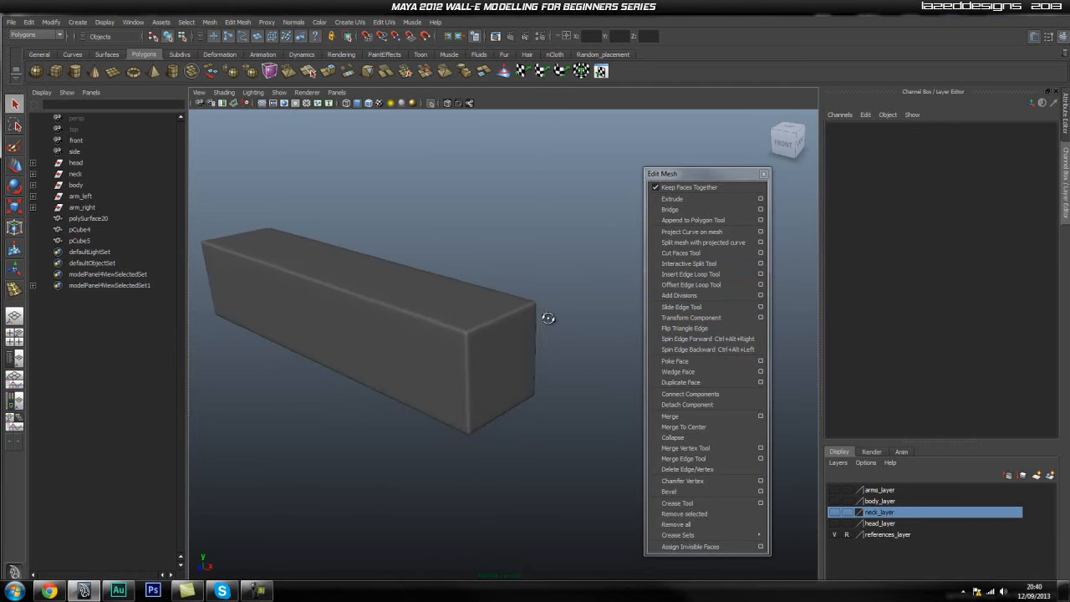
alt+drag(392, 331, 381, 379)
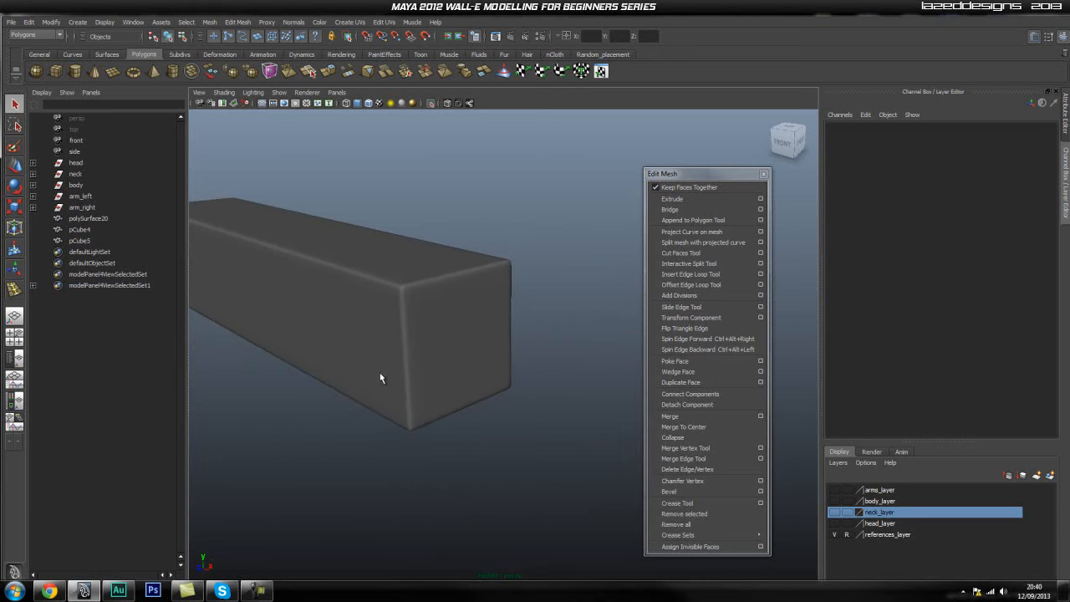
End the block's isolation, then select the bent bar on the plate's middle section and isolate it.
click(431, 103)
scroll(576, 209, down, 8)
alt+drag(490, 270, 513, 363)
scroll(418, 296, up, 2)
click(513, 363)
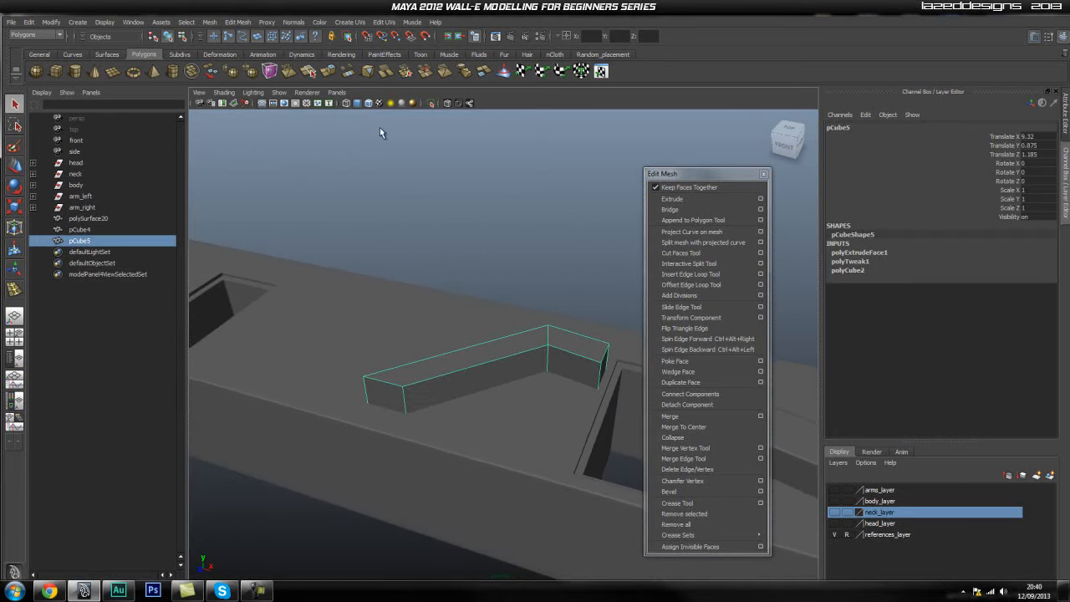
click(434, 102)
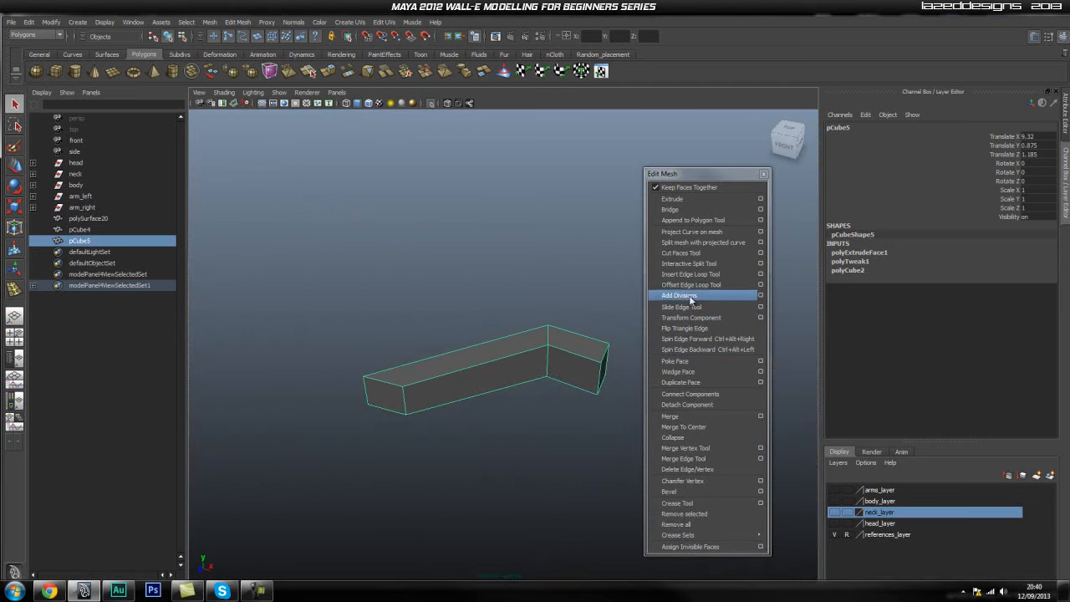
Insert supporting edge loops on the isolated bent bar close to its ends, its bend and its long edges.
click(693, 285)
scroll(501, 361, up, 3)
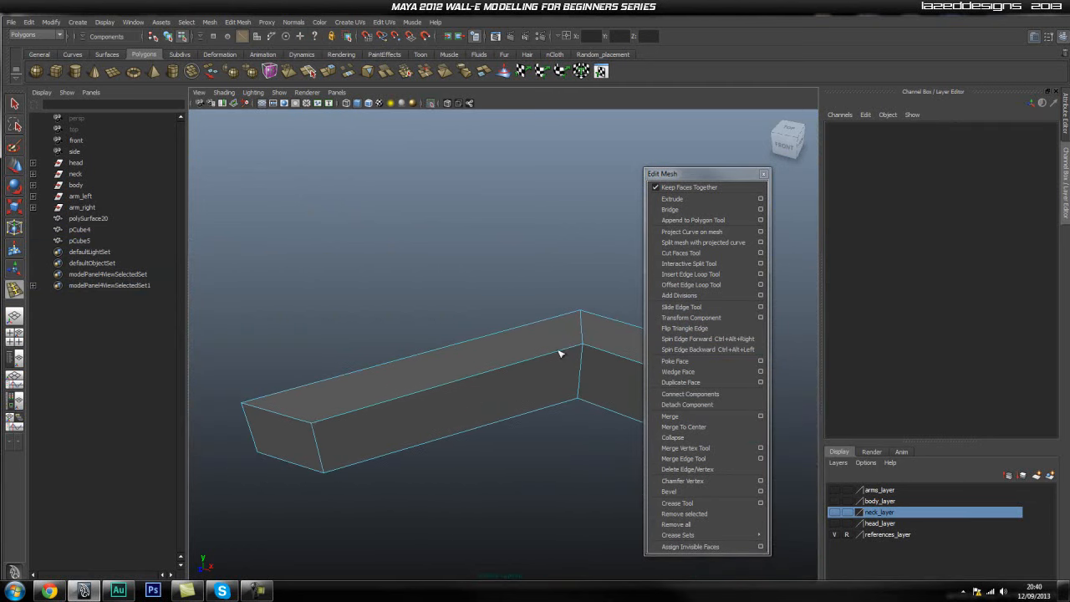
drag(309, 424, 322, 423)
mouse_move(596, 350)
mouse_down()
mouse_move(576, 353)
mouse_move(591, 367)
mouse_move(585, 354)
mouse_up()
drag(583, 392, 426, 433)
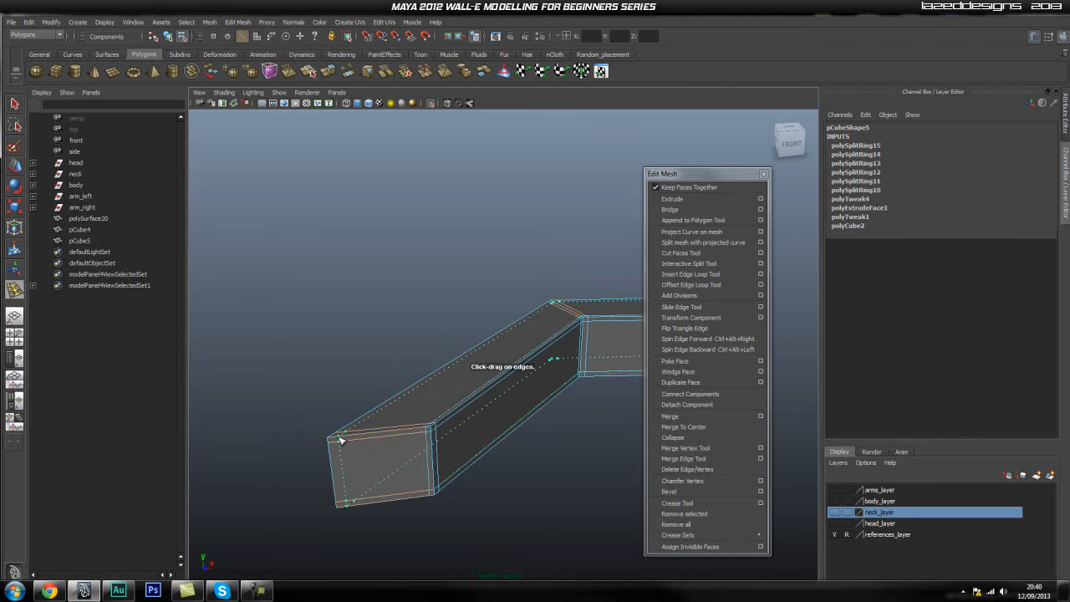
drag(338, 440, 339, 439)
alt+drag(338, 439, 369, 441)
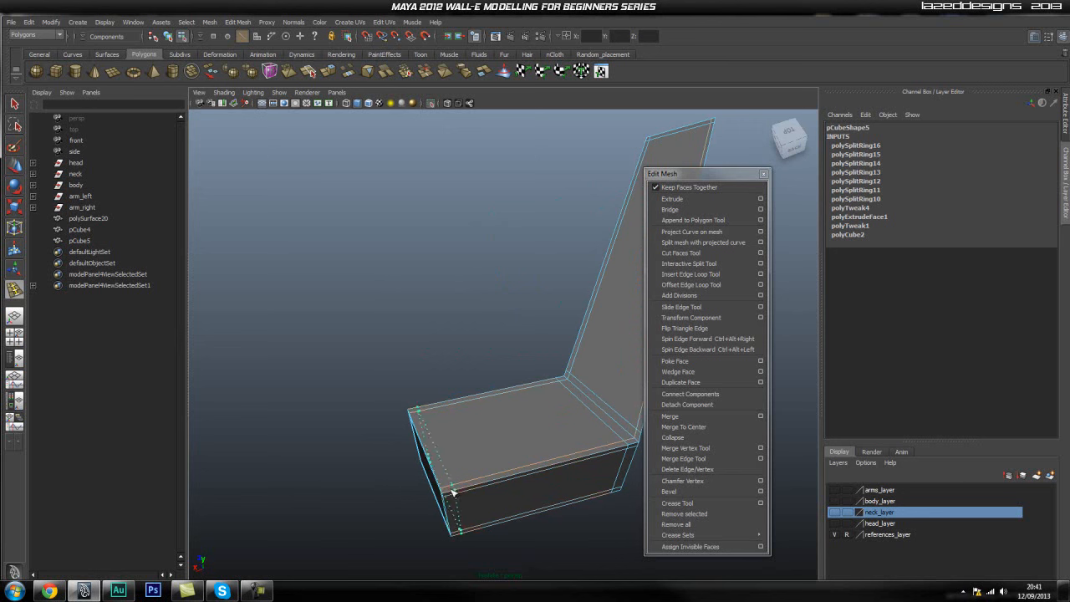
click(455, 495)
Return the bent bar to object mode, inspect it with smooth preview, and end its isolation.
alt+drag(563, 460, 382, 423)
key(q)
right_drag(428, 336, 480, 311)
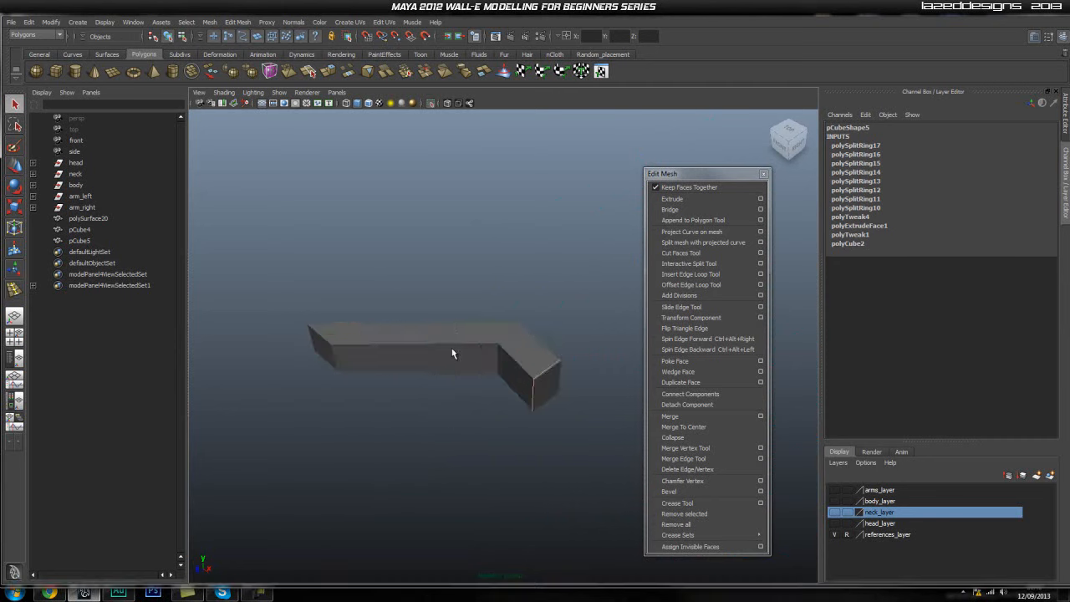
click(454, 432)
alt+drag(454, 432, 318, 239)
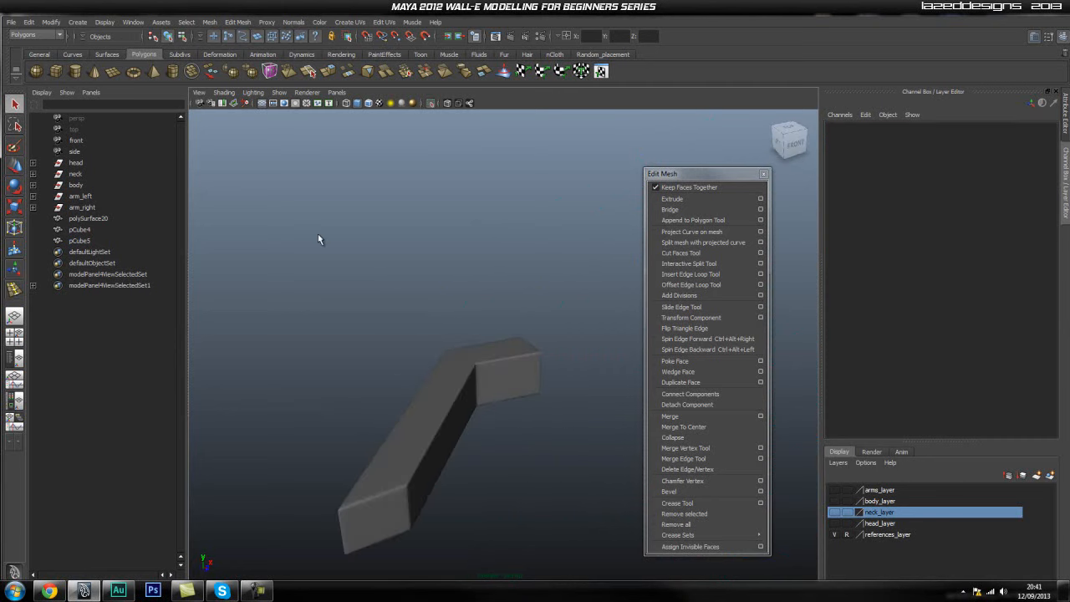
click(426, 102)
Duplicate the bent bar on the plate and mirror the copy by setting its Scale X to -1.
alt+drag(540, 269, 476, 386)
click(474, 354)
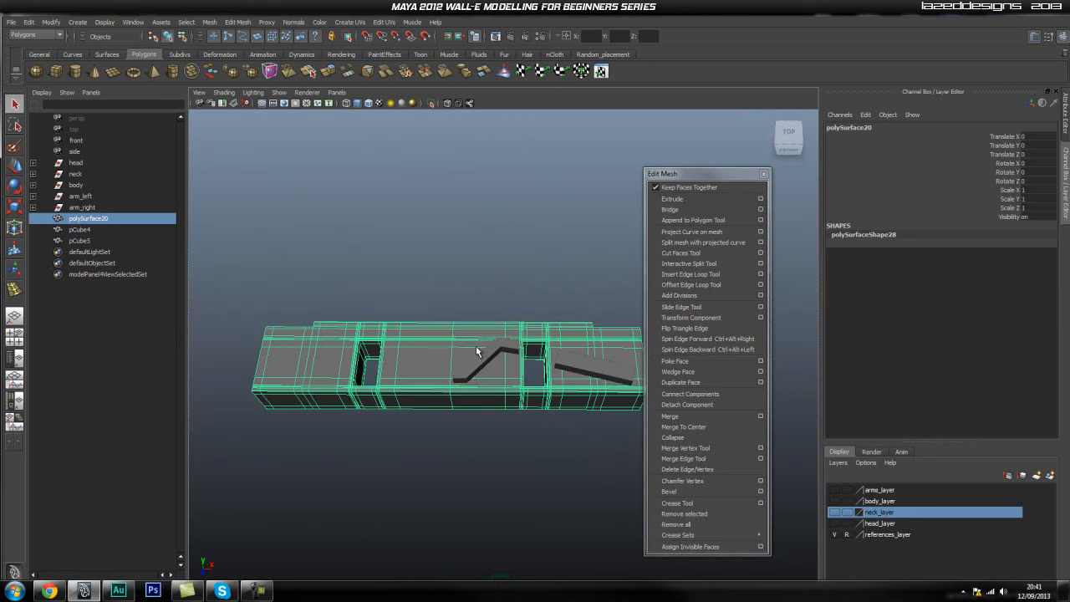
click(487, 353)
scroll(397, 343, up, 4)
alt+middle_drag(500, 337, 512, 338)
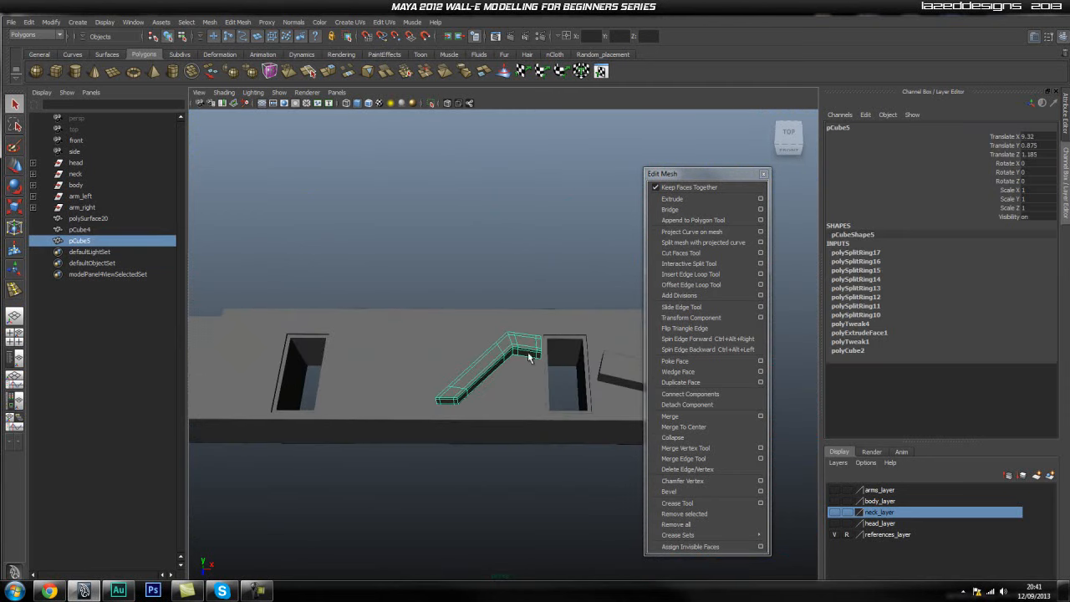
key(ctrl+d)
key(w)
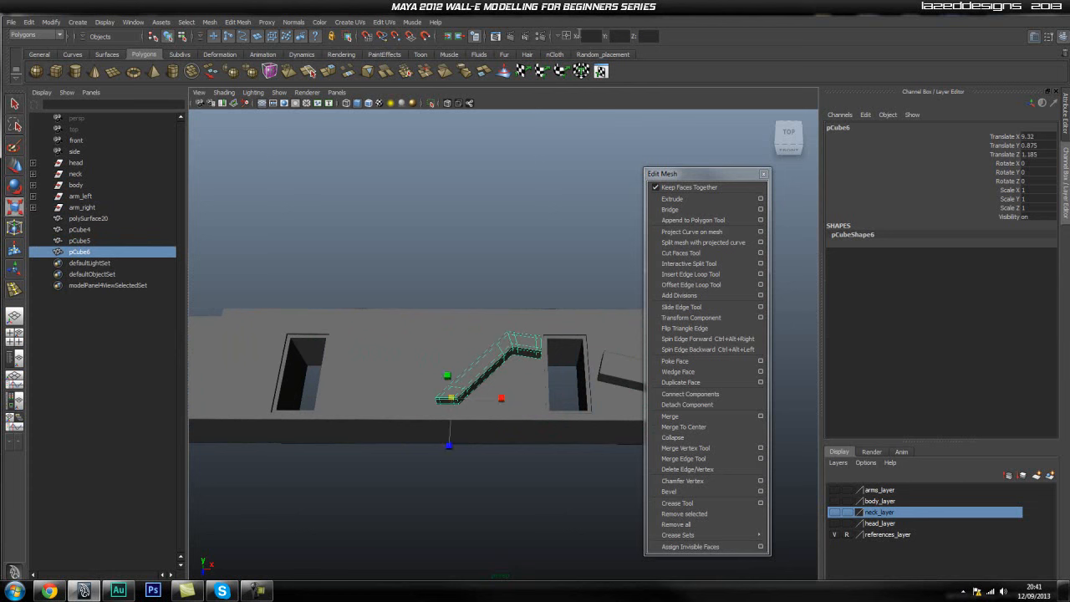
key(Return)
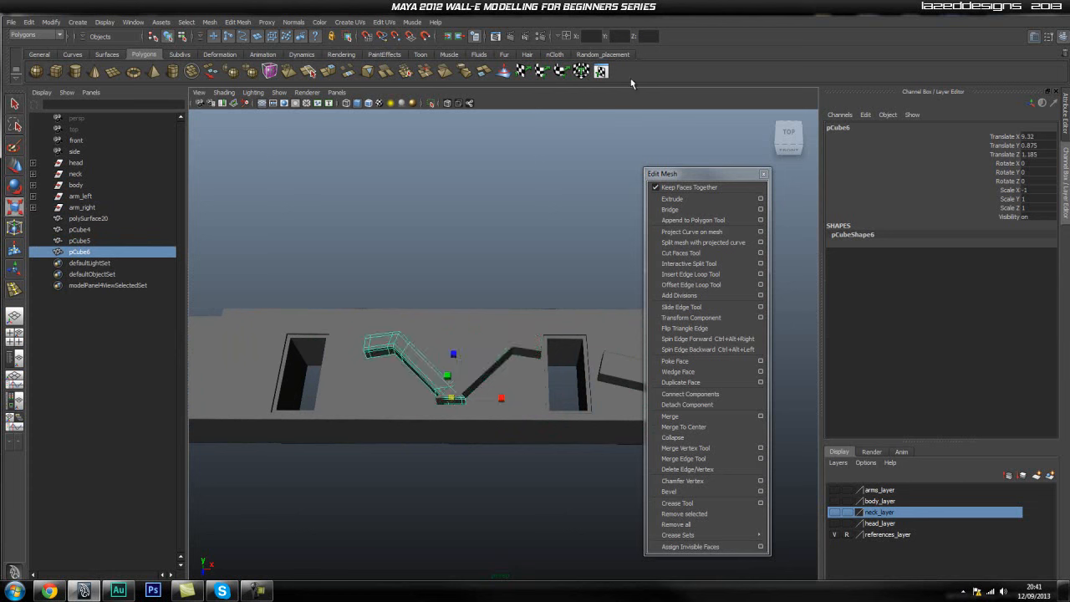
In the top view with wireframe on shaded, move the mirrored bar beside the opposite cutout, at about Translate X 9.0.
click(459, 266)
click(407, 342)
key(space)
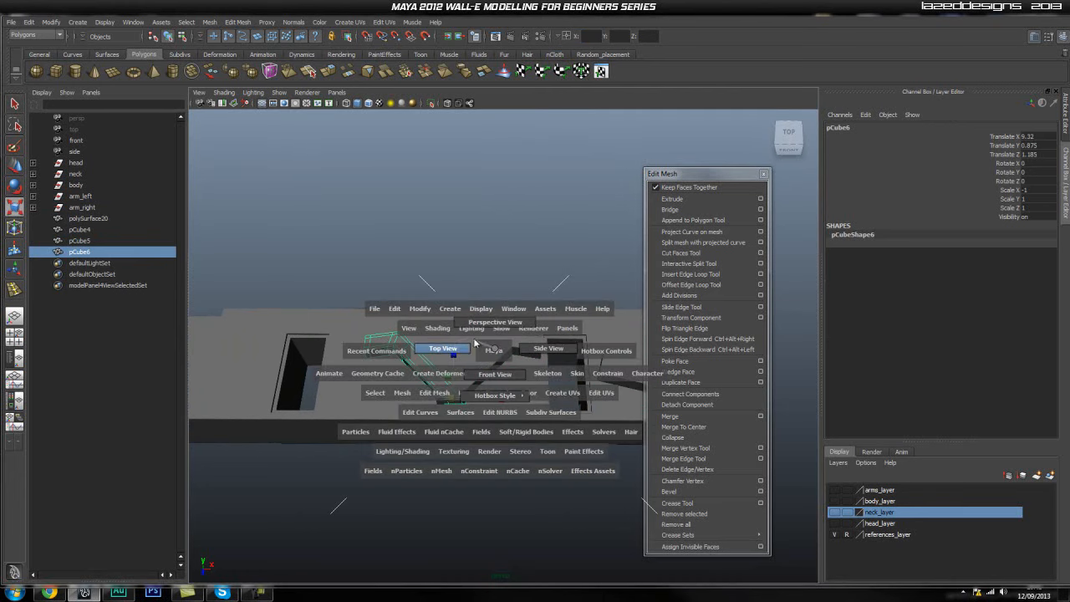
drag(473, 362, 443, 349)
alt+right_drag(484, 384, 532, 354)
key(w)
alt+drag(454, 377, 384, 364)
click(370, 104)
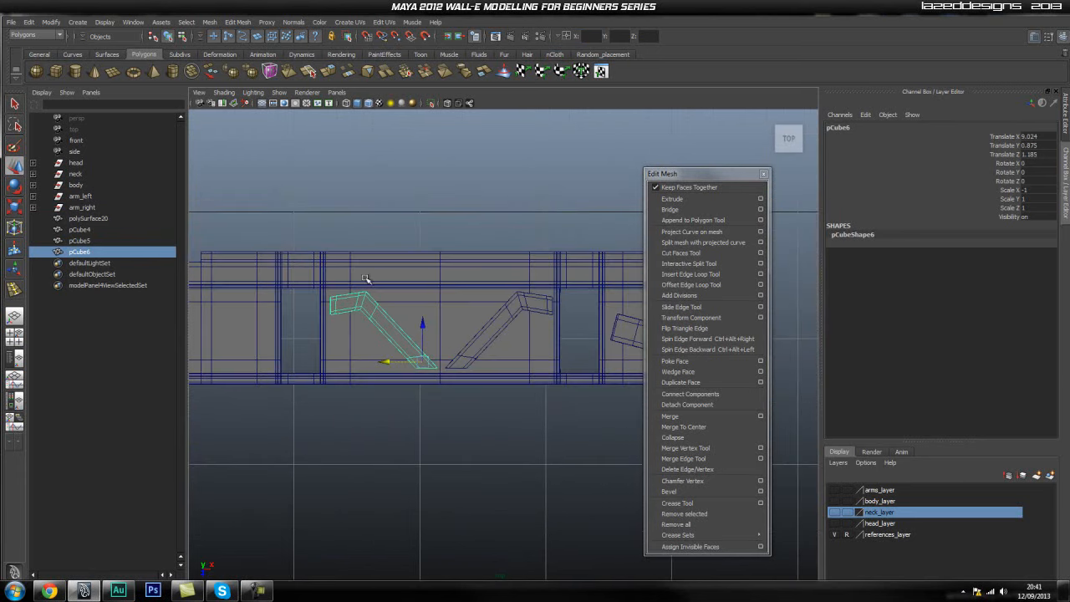
drag(385, 360, 381, 362)
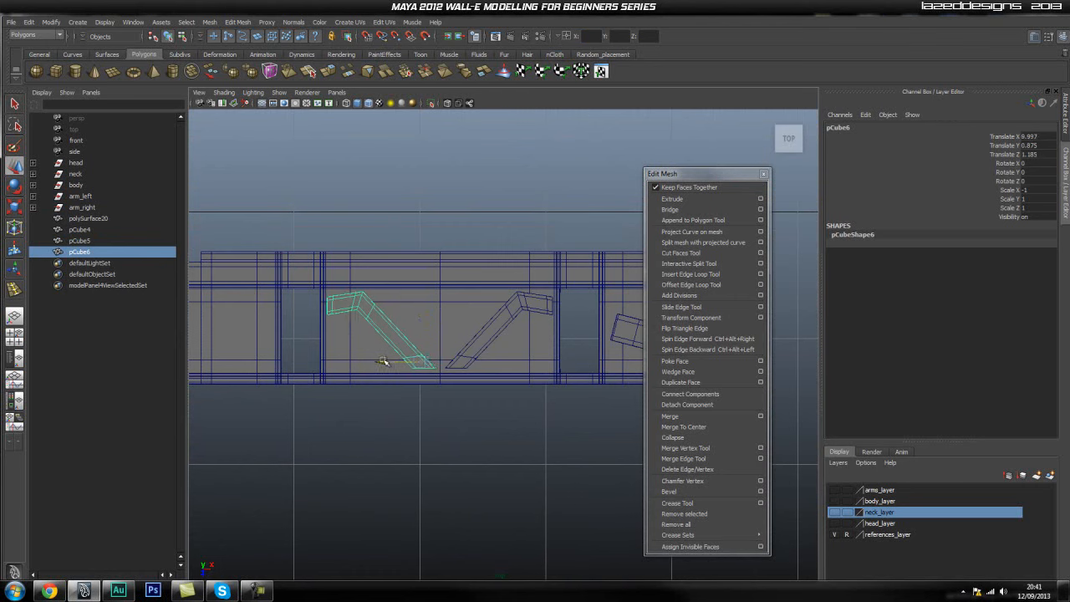
click(471, 208)
Duplicate the angled end block and move the copy onto the plate's opposite end section, at about Translate X 7.358, Z 1.032.
alt+right_drag(513, 381, 498, 364)
click(591, 333)
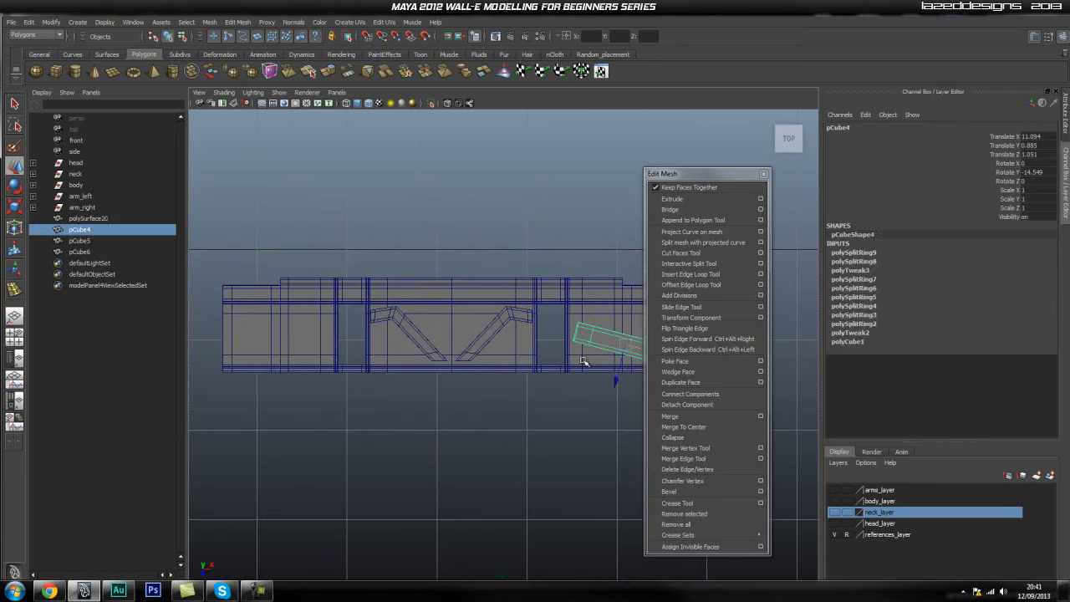
key(ctrl+d)
alt+right_drag(609, 376, 558, 380)
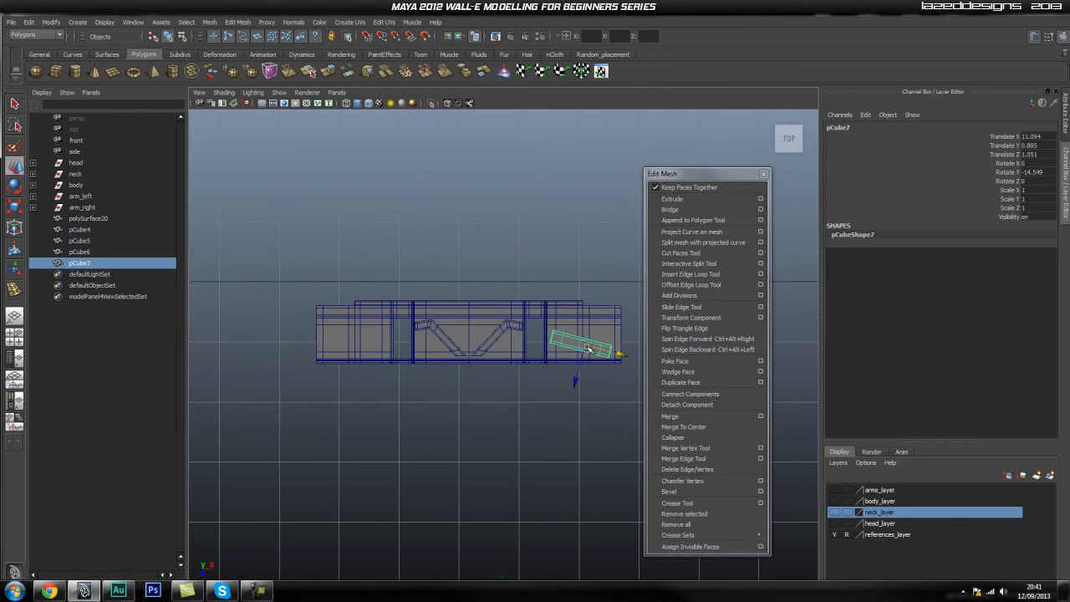
key(r)
key(w)
drag(589, 346, 365, 345)
scroll(270, 365, up, 2)
Set the copied end block's Rotate Y to 14.549 so it angles the opposite way.
double_click(1033, 171)
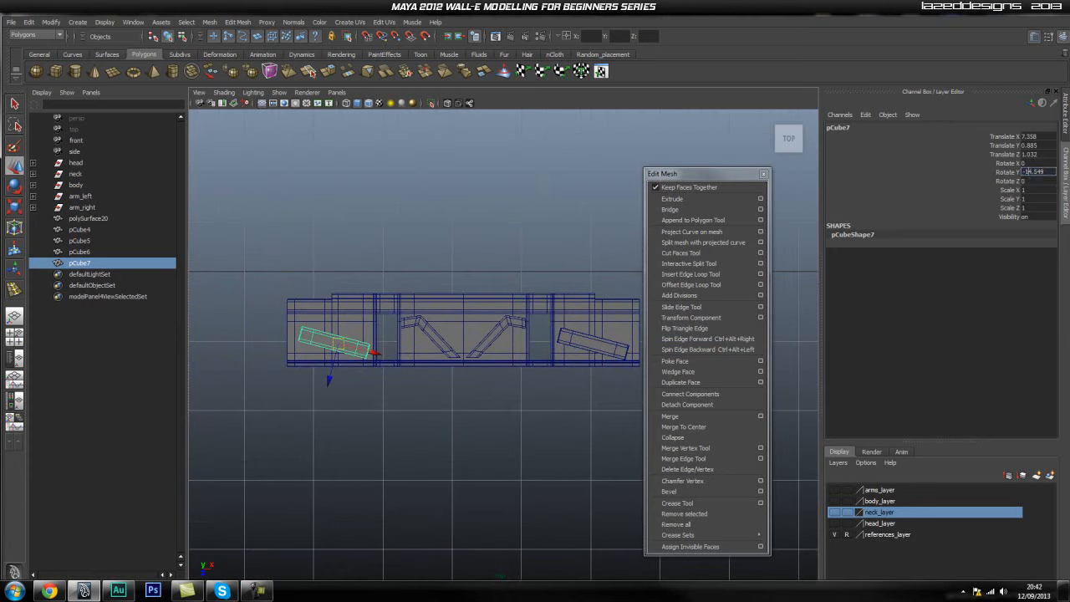
key(Return)
key(Return)
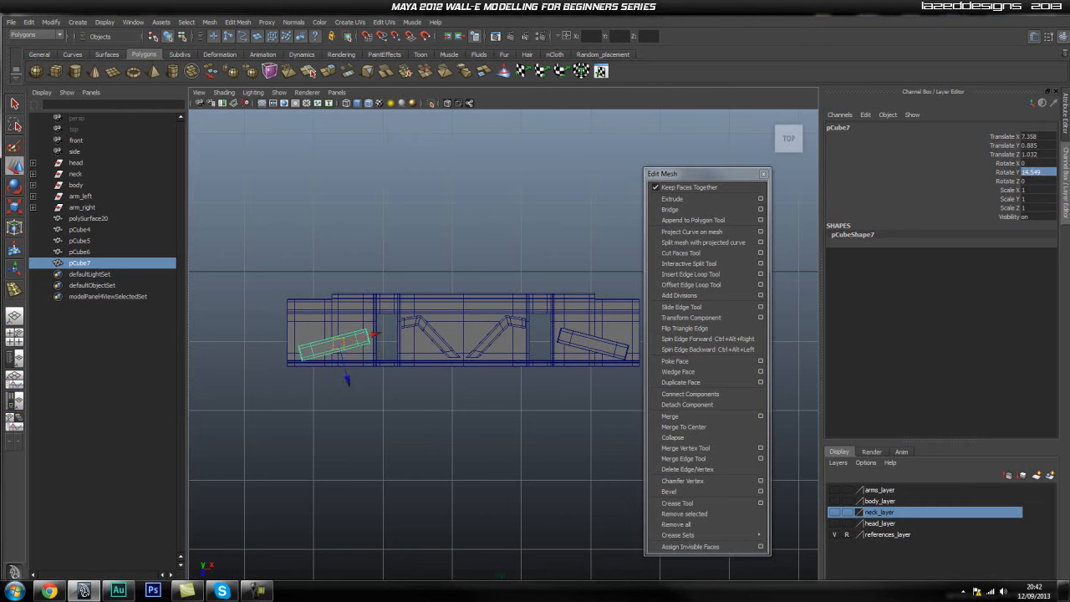
click(383, 177)
Fine-tune the copied end block's position to match its counterpart, at about Translate X 7.356 and Z 0.997.
click(336, 349)
alt+right_drag(273, 375, 331, 369)
drag(336, 382, 333, 378)
alt+middle_drag(469, 386, 437, 385)
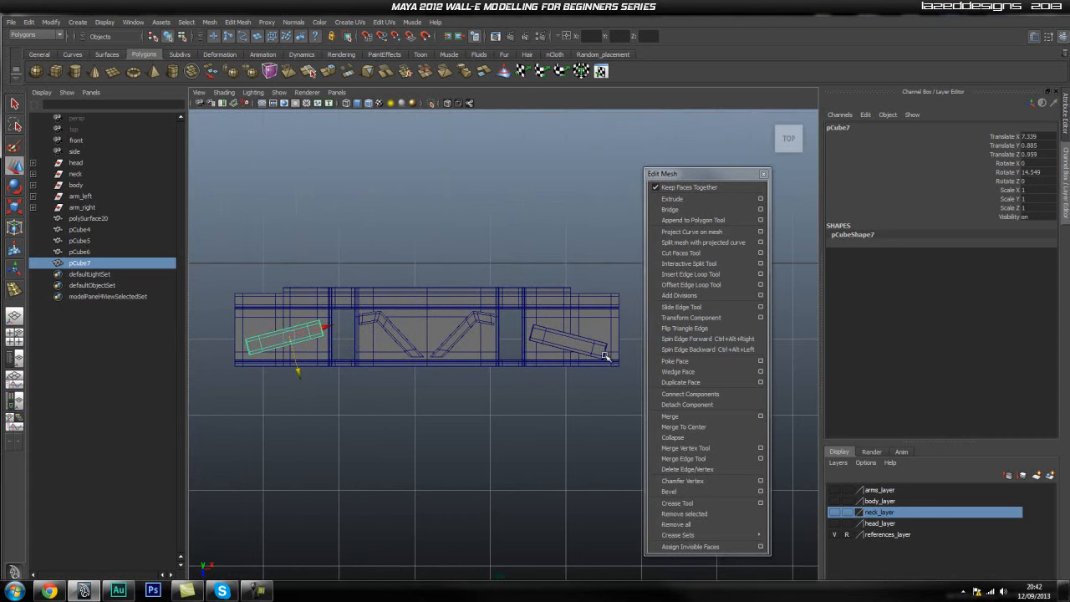
drag(298, 373, 299, 375)
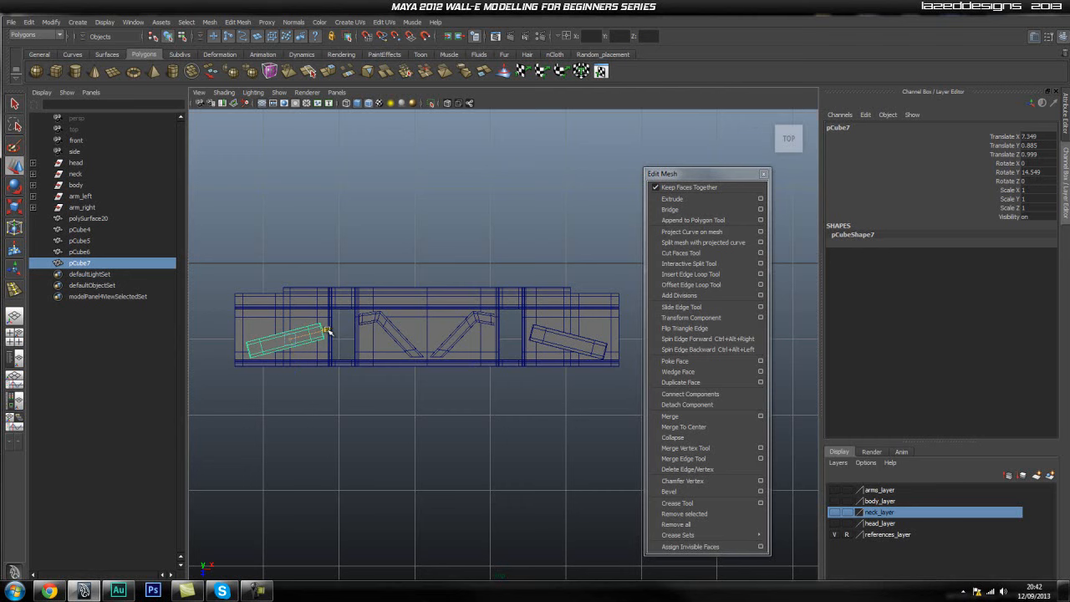
click(360, 262)
alt+middle_drag(475, 345, 483, 308)
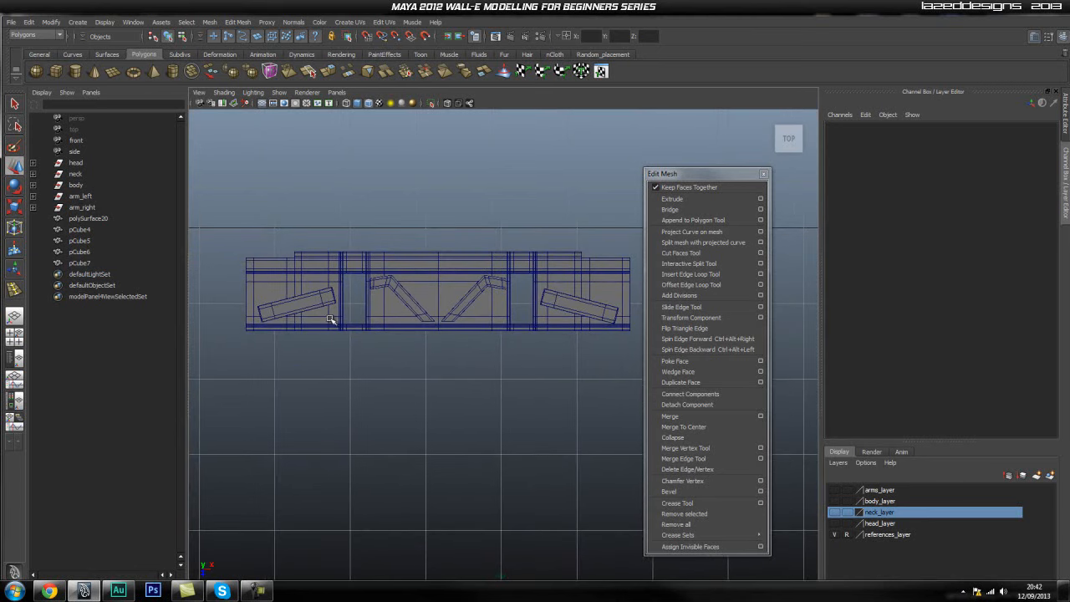
click(308, 310)
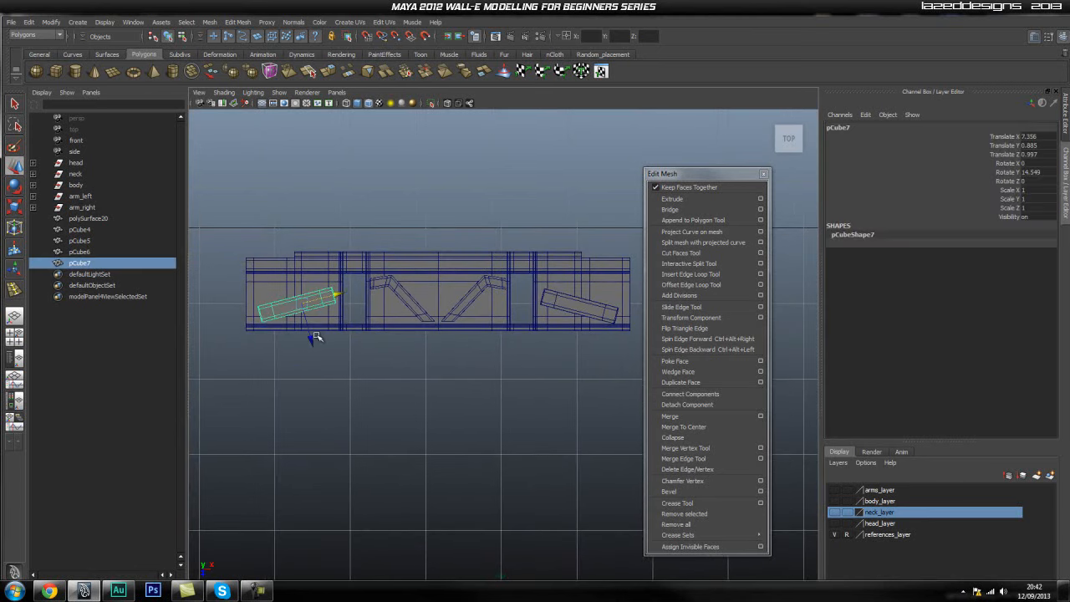
Fine-tune the copied end block's position on the plate, at about Translate X 7.338 and Z 1.011.
drag(311, 337, 311, 338)
click(368, 352)
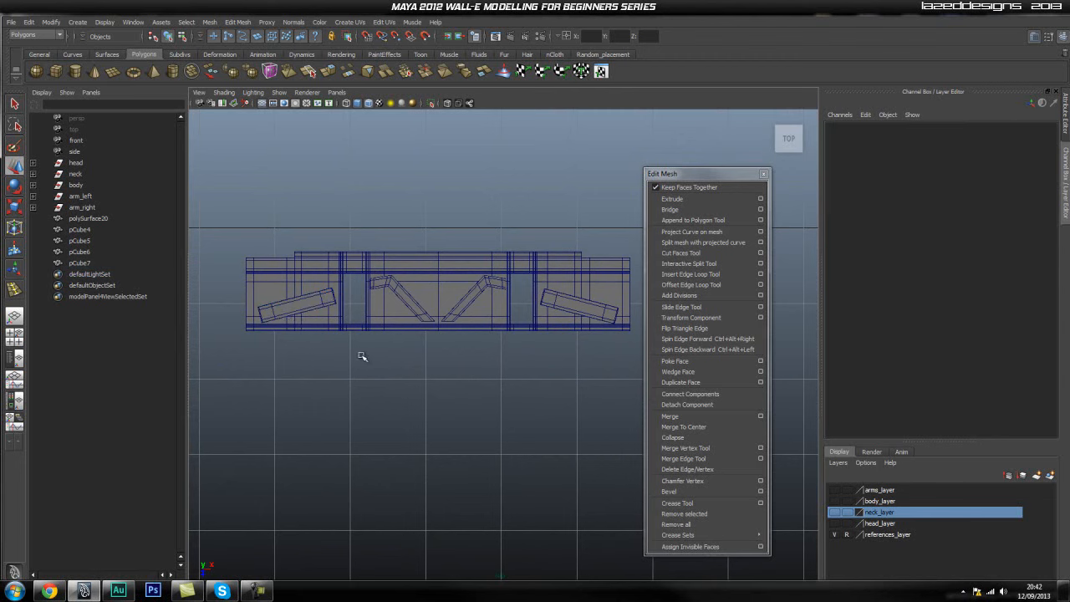
click(303, 302)
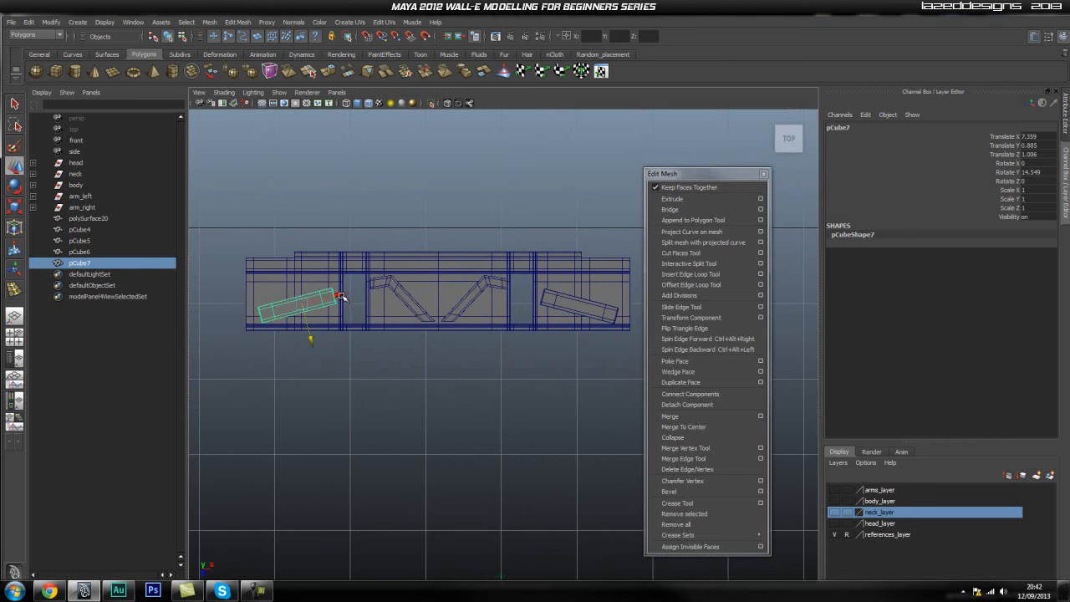
click(362, 327)
Switch to the perspective view, turn off wireframe on shaded and inspect the finished plate from above.
key(space)
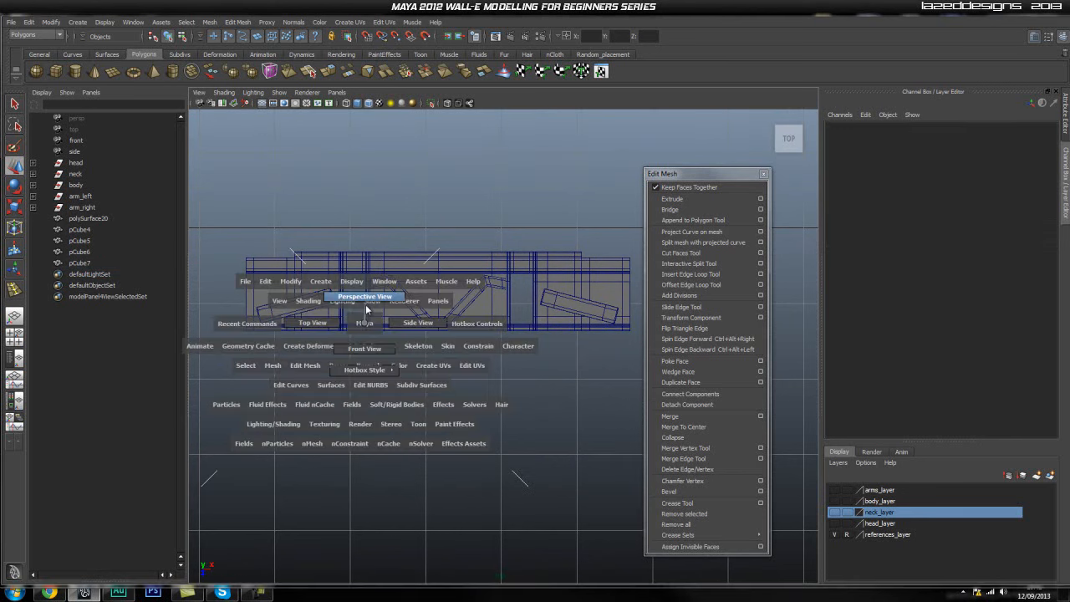
drag(366, 309, 366, 297)
alt+drag(451, 351, 497, 381)
alt+right_drag(497, 381, 359, 363)
alt+middle_drag(358, 363, 362, 393)
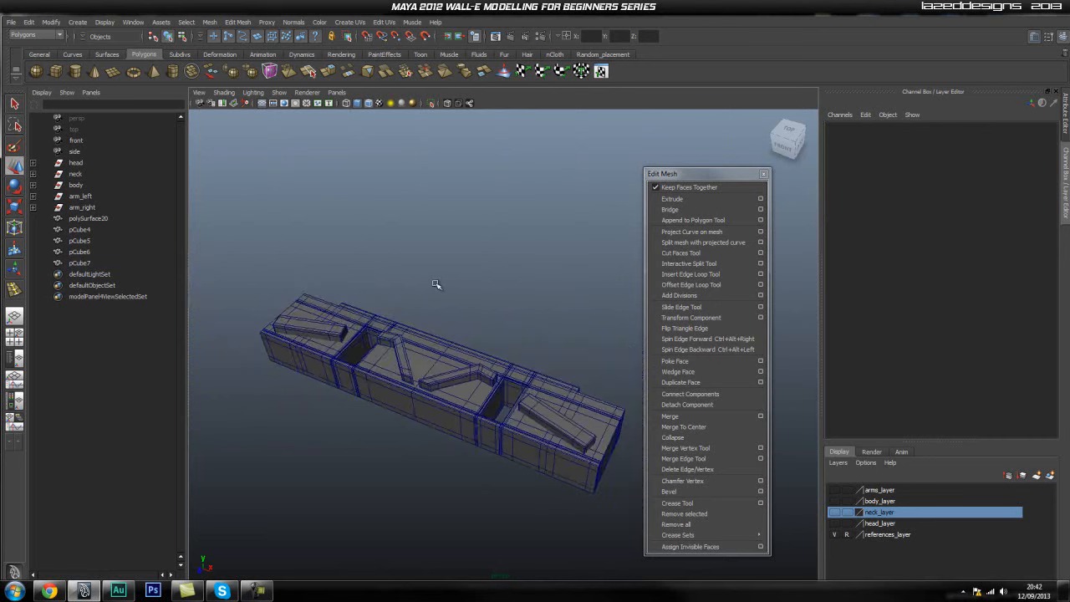
click(369, 102)
mouse_move(505, 261)
alt+mouse_down()
mouse_move(502, 301)
mouse_move(465, 343)
mouse_move(477, 342)
mouse_move(444, 354)
mouse_move(494, 320)
mouse_move(424, 386)
mouse_move(469, 332)
mouse_move(454, 371)
mouse_move(351, 376)
mouse_move(448, 311)
mouse_move(499, 320)
alt+mouse_up()
alt+drag(395, 254, 447, 334)
alt+middle_drag(448, 335, 428, 303)
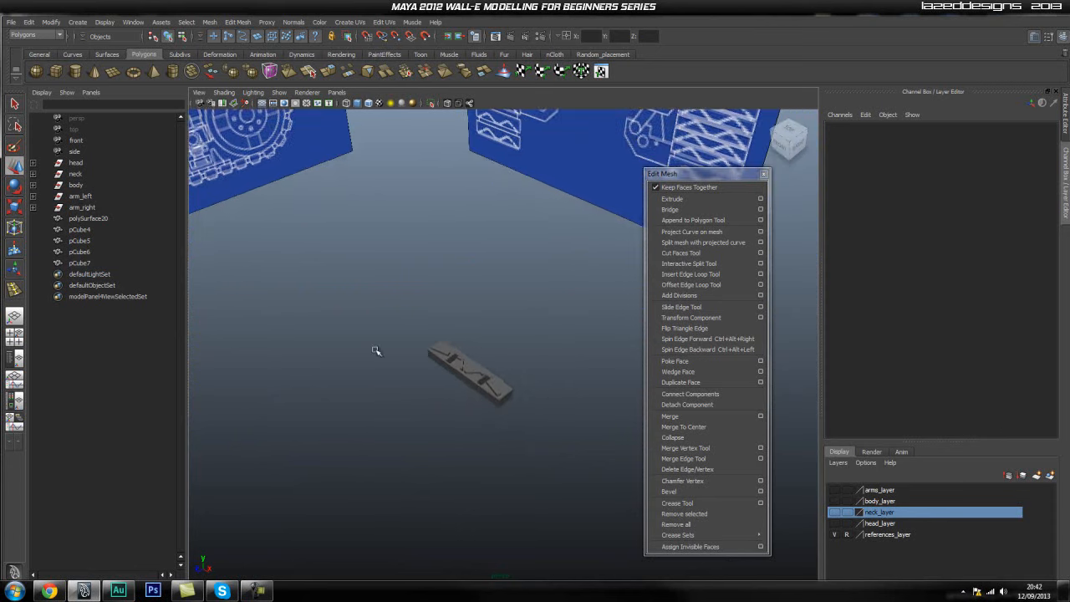
Group the plate with all its raised bars and blocks, and rename the group thread_1.
drag(369, 319, 527, 413)
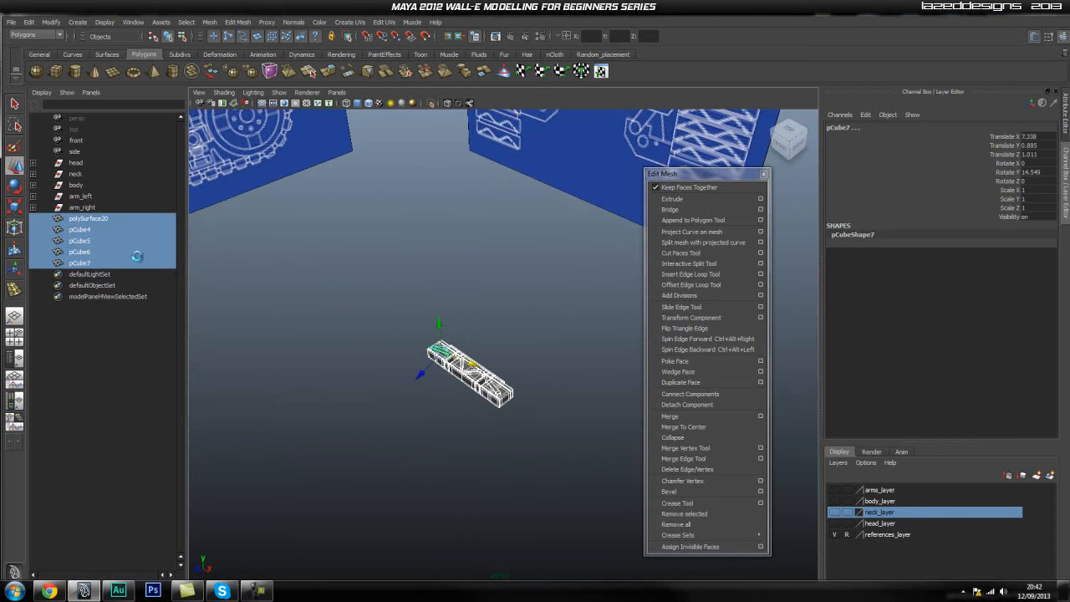
key(ctrl+g)
double_click(79, 219)
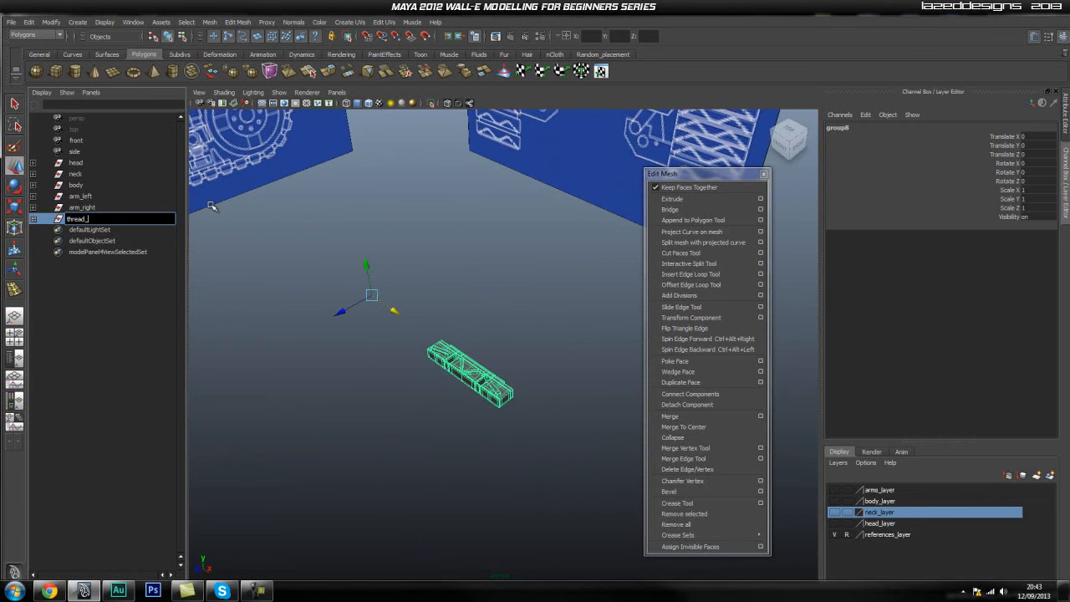
text(thread_1)
key(Return)
click(436, 290)
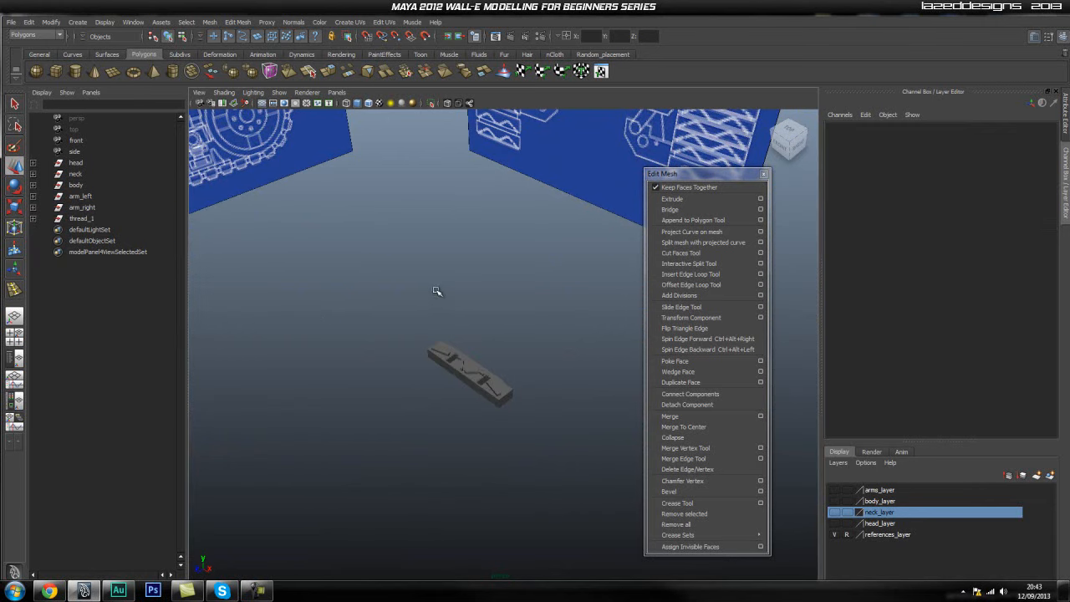
Center the pivot of the thread_1 group on its geometry.
click(103, 218)
key(space)
drag(348, 311, 386, 419)
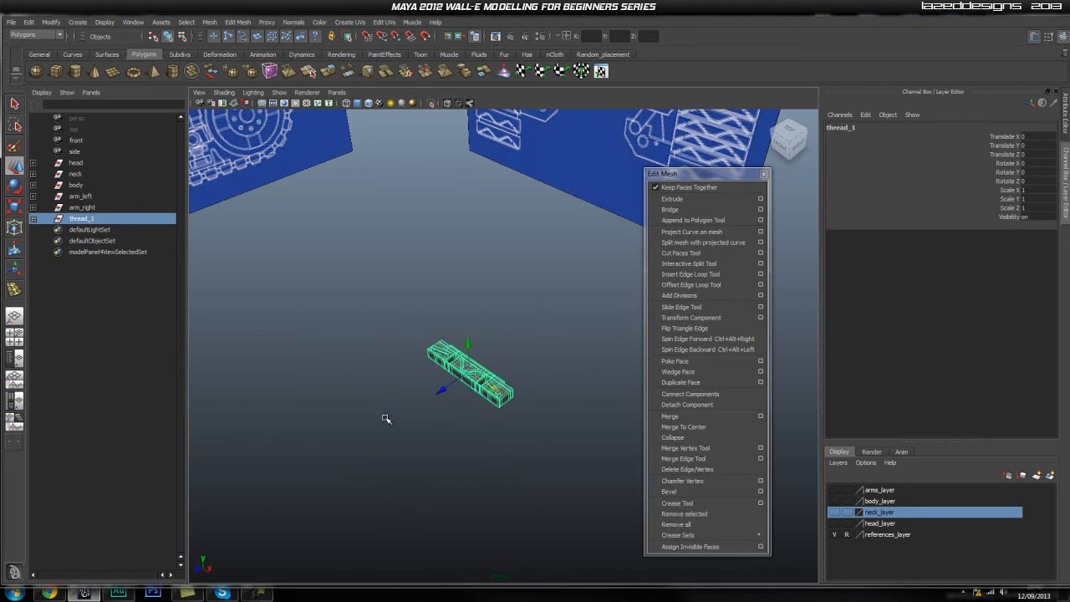
In the side view, move thread_1 onto the link outline above the small wheel, at about Translate Y 3.839, Z 5.168.
key(space)
drag(413, 346, 442, 364)
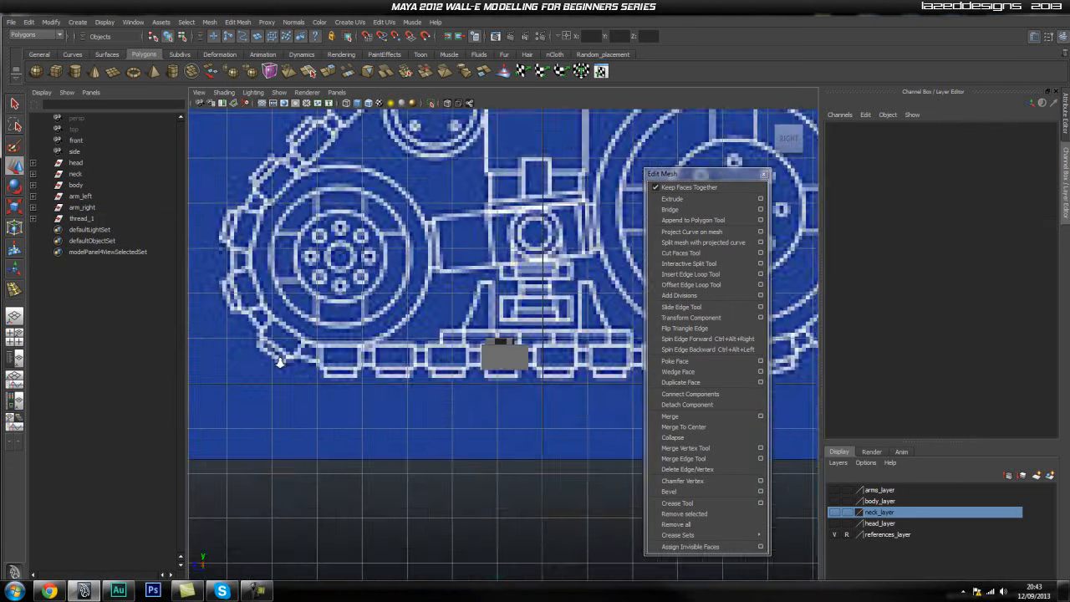
alt+middle_drag(423, 311, 354, 468)
alt+right_drag(355, 469, 331, 452)
alt+middle_drag(330, 451, 344, 344)
alt+right_drag(344, 343, 473, 310)
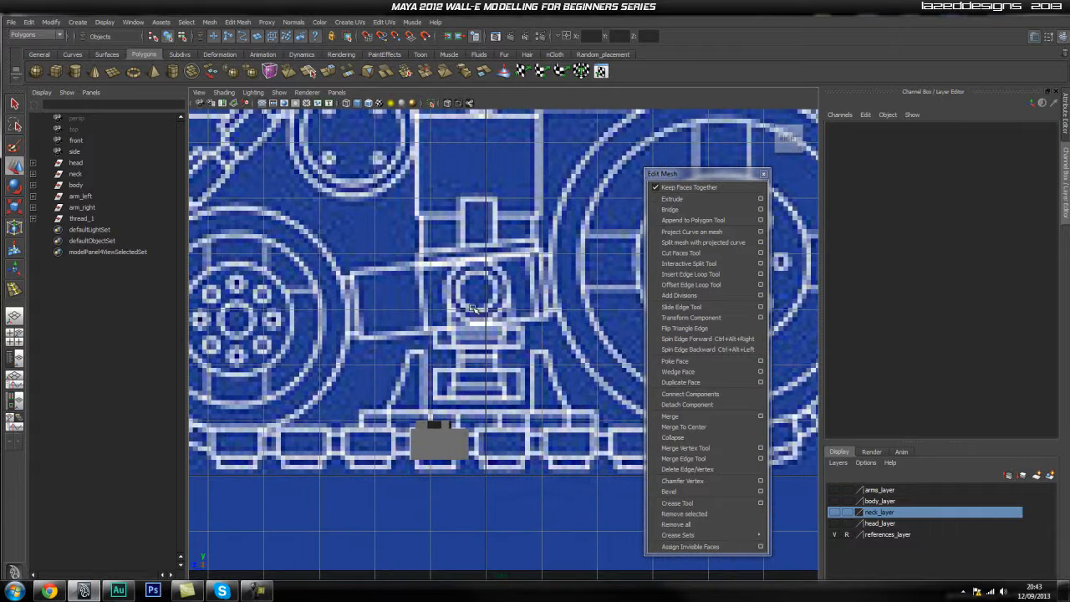
click(98, 219)
alt+right_drag(511, 454, 425, 444)
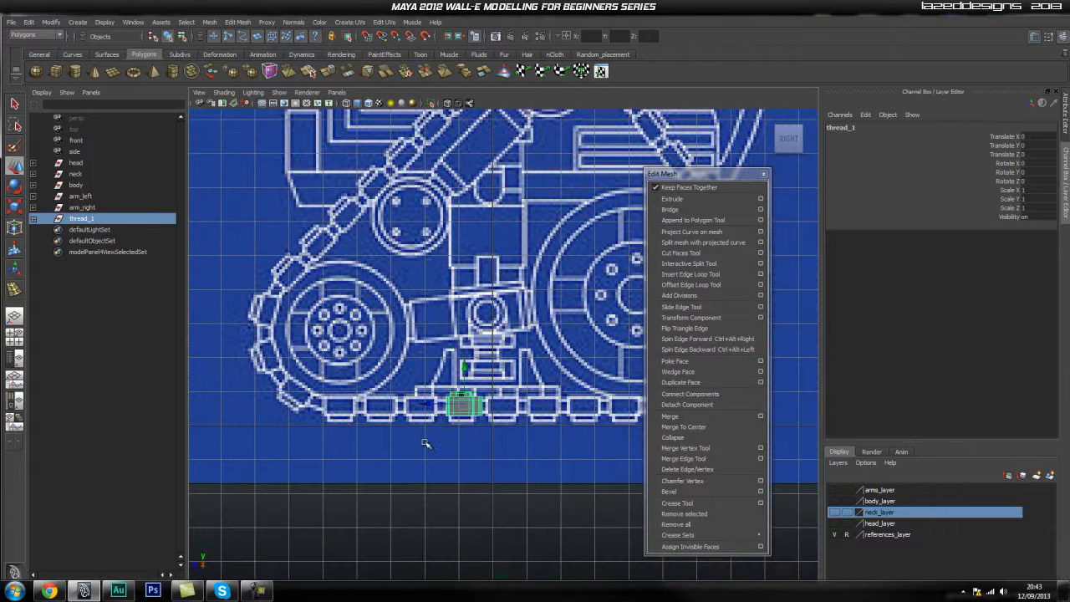
alt+middle_drag(425, 444, 466, 500)
drag(504, 461, 332, 330)
alt+right_drag(347, 351, 549, 455)
Tilt thread_1 to match the slanted link outline, at about Rotate X 46.845, and shift it to Translate Y 3.973, Z 5.131.
key(e)
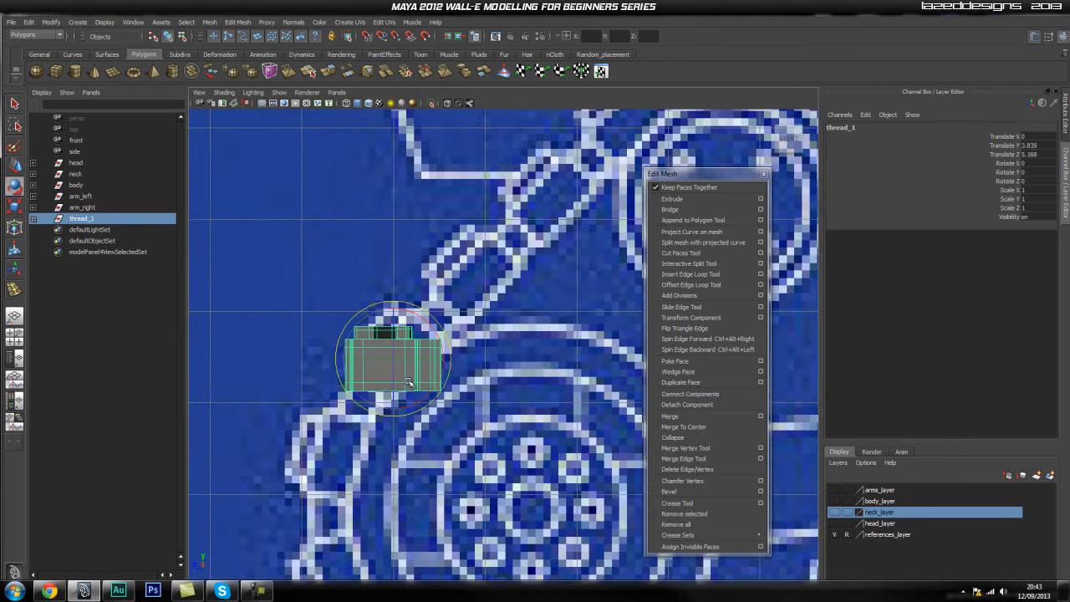
drag(444, 324, 413, 262)
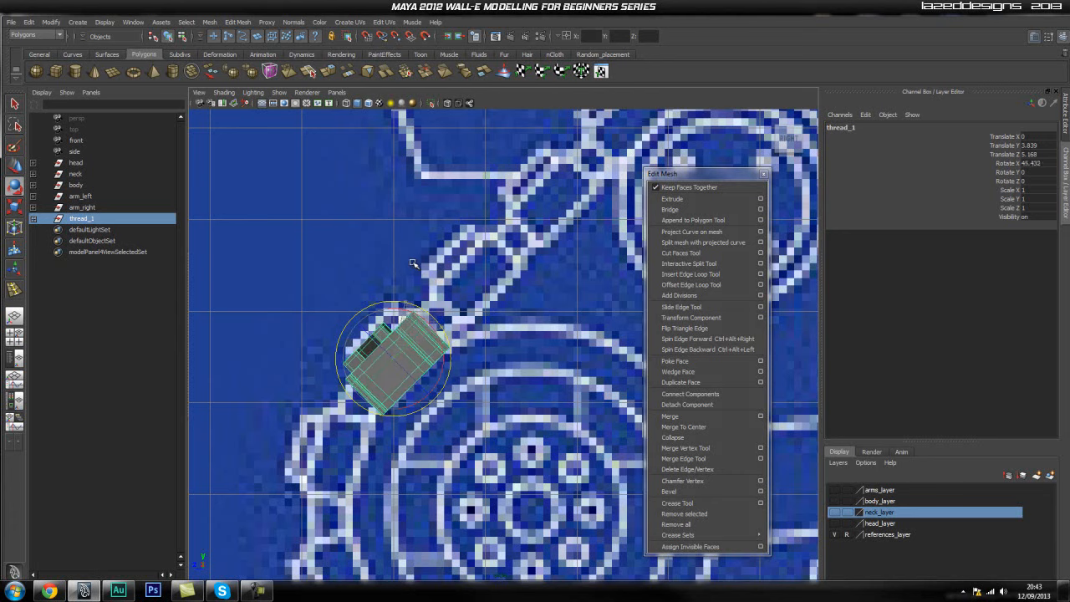
key(w)
drag(390, 357, 395, 346)
alt+middle_drag(458, 301, 456, 312)
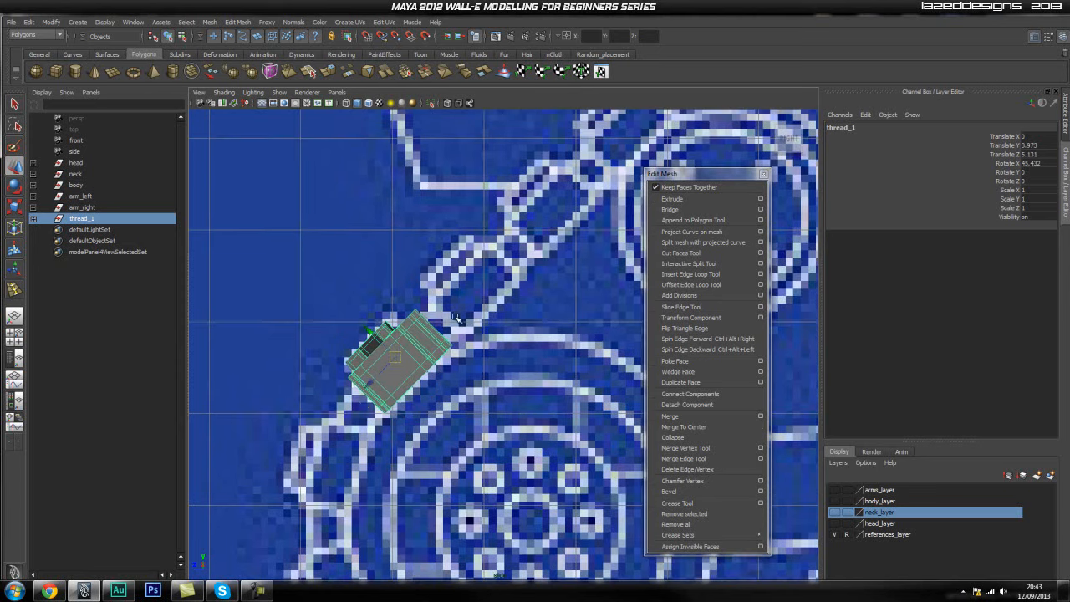
key(e)
drag(434, 314, 428, 306)
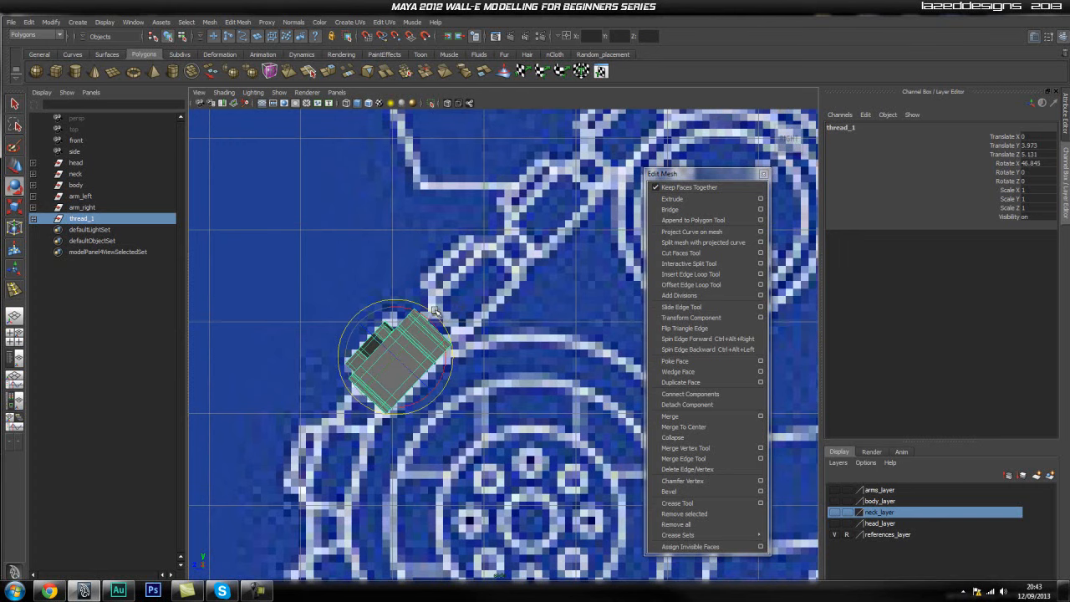
With X-ray shading on, refine thread_1 against the reference link at about Translate Y 3.962, Z 5.111 and Rotate X 45.692.
click(447, 103)
alt+right_drag(342, 306, 441, 289)
alt+middle_drag(453, 288, 453, 297)
key(w)
drag(377, 370, 380, 366)
key(e)
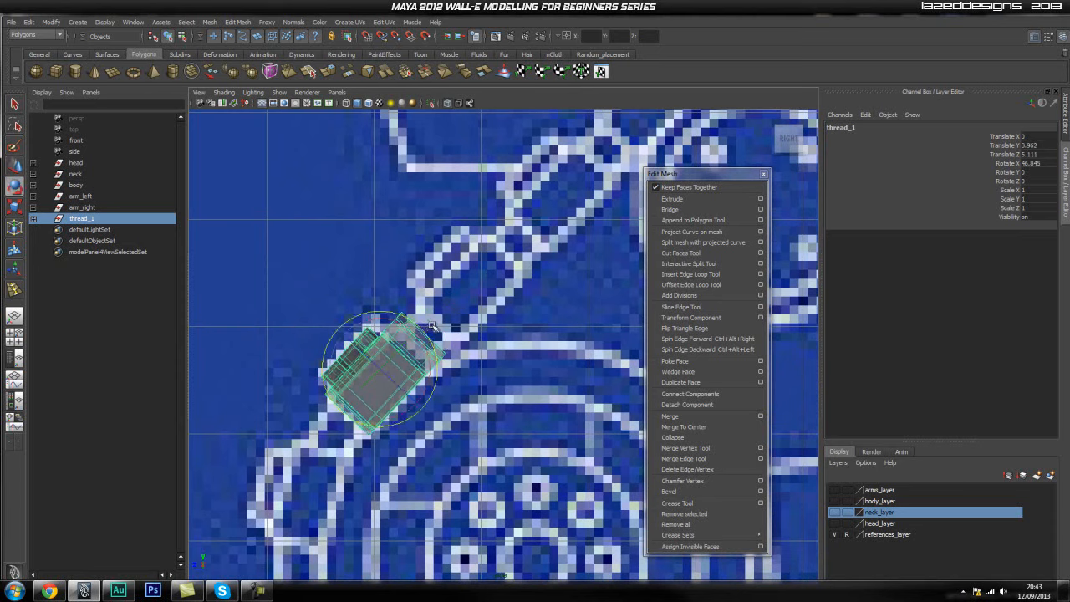
drag(420, 325, 418, 328)
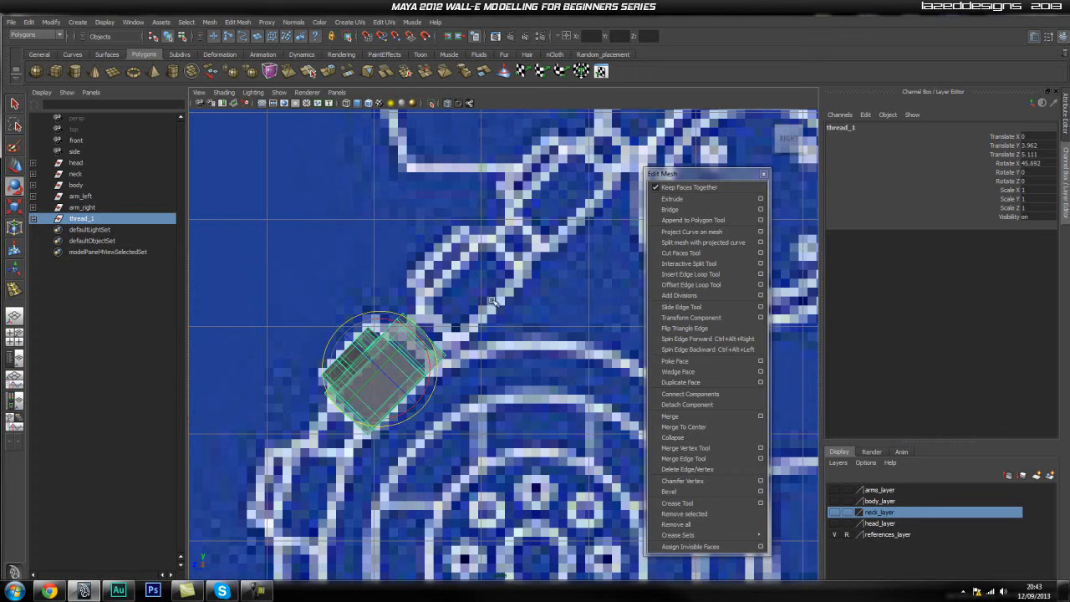
Duplicate thread_1 onto the next link outline up the slope, at about Translate Y 4.806, Z 4.287, and turn off X-ray shading.
alt+middle_drag(467, 283, 460, 318)
key(ctrl+d)
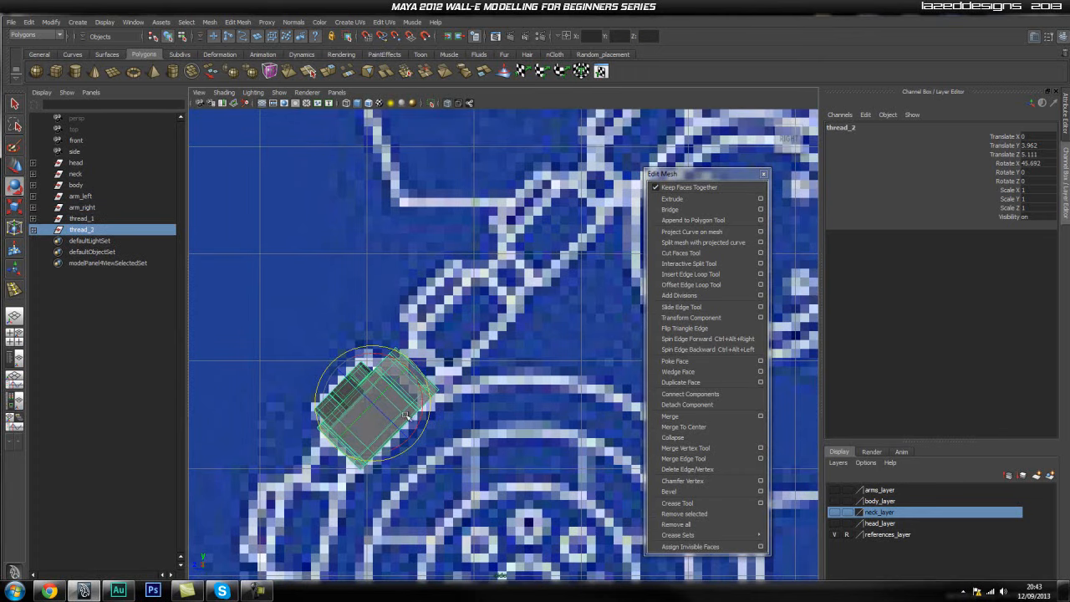
key(w)
drag(349, 432, 446, 349)
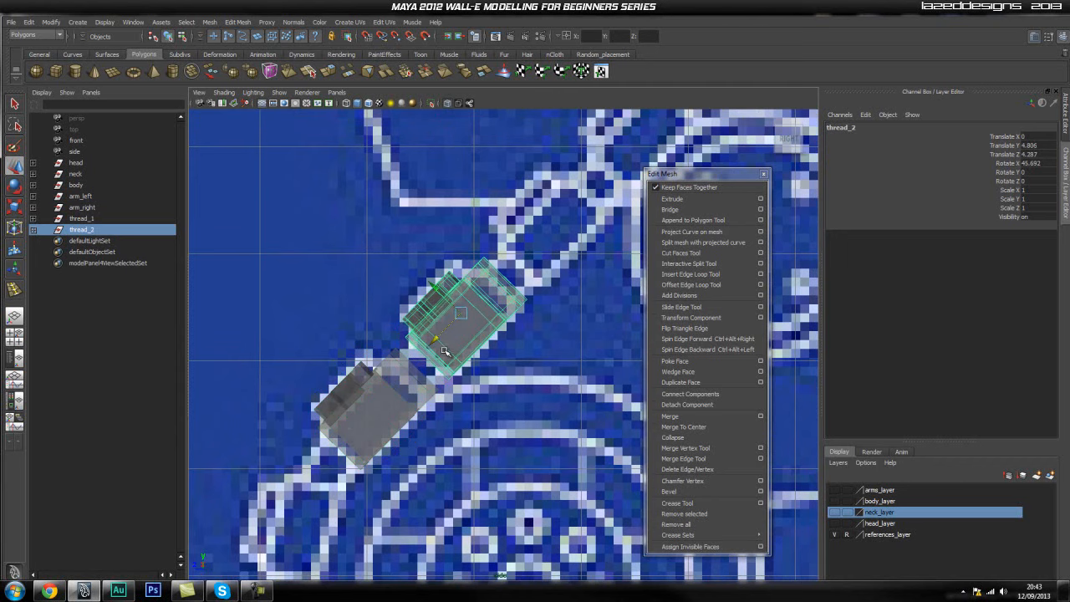
click(448, 104)
Duplicate the link twice more up the slope, placing the copies at about Translate Y 5.663, Z 3.451 and Y 6.536, Z 2.598.
scroll(478, 270, up, 3)
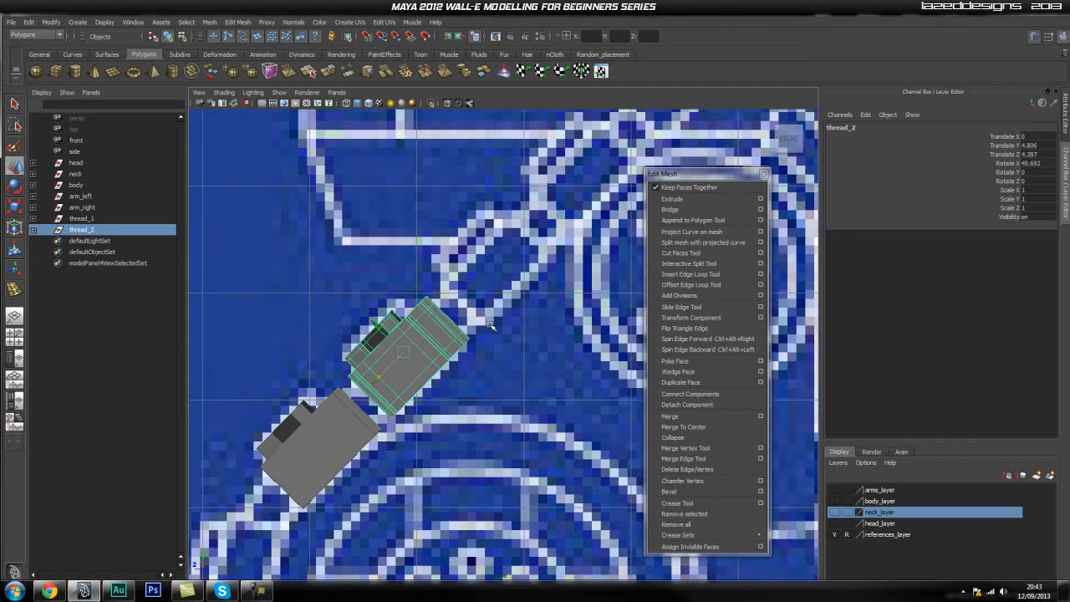
key(ctrl+d)
drag(379, 380, 474, 289)
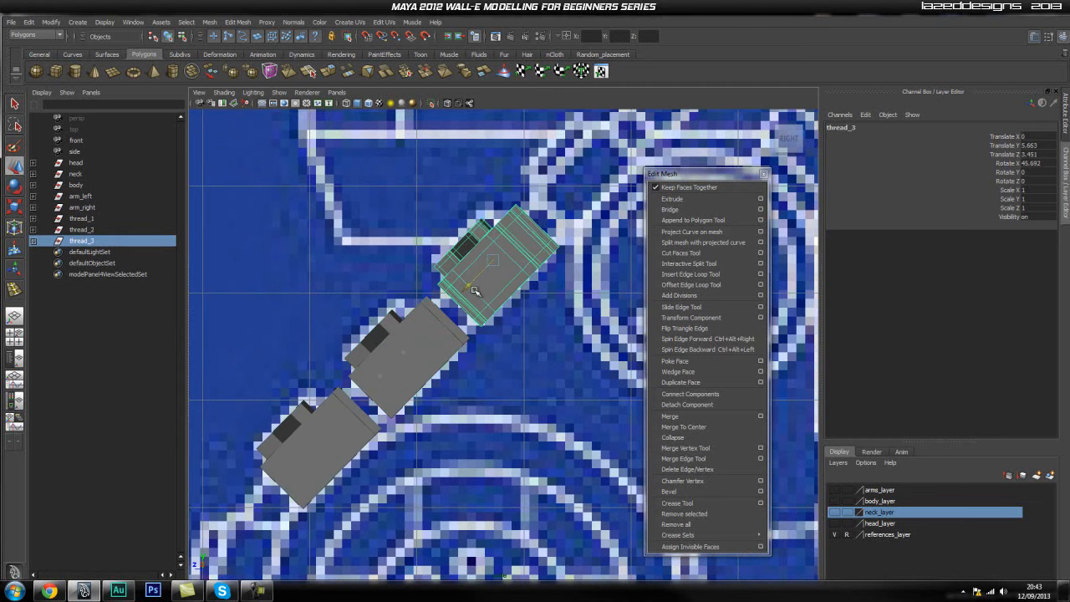
alt+middle_drag(474, 290, 350, 433)
key(ctrl+d)
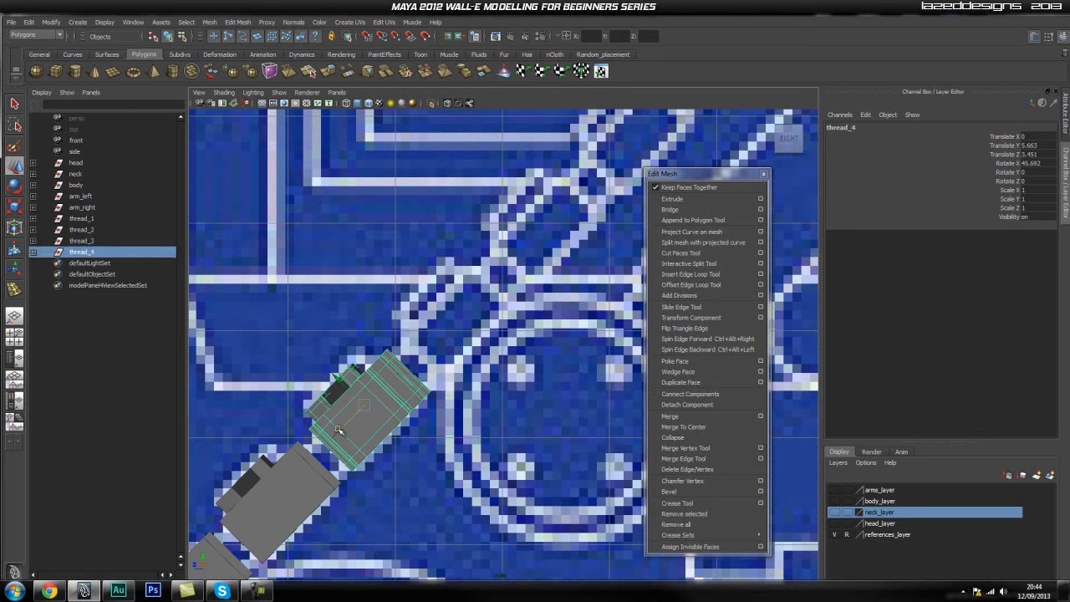
drag(371, 407, 433, 341)
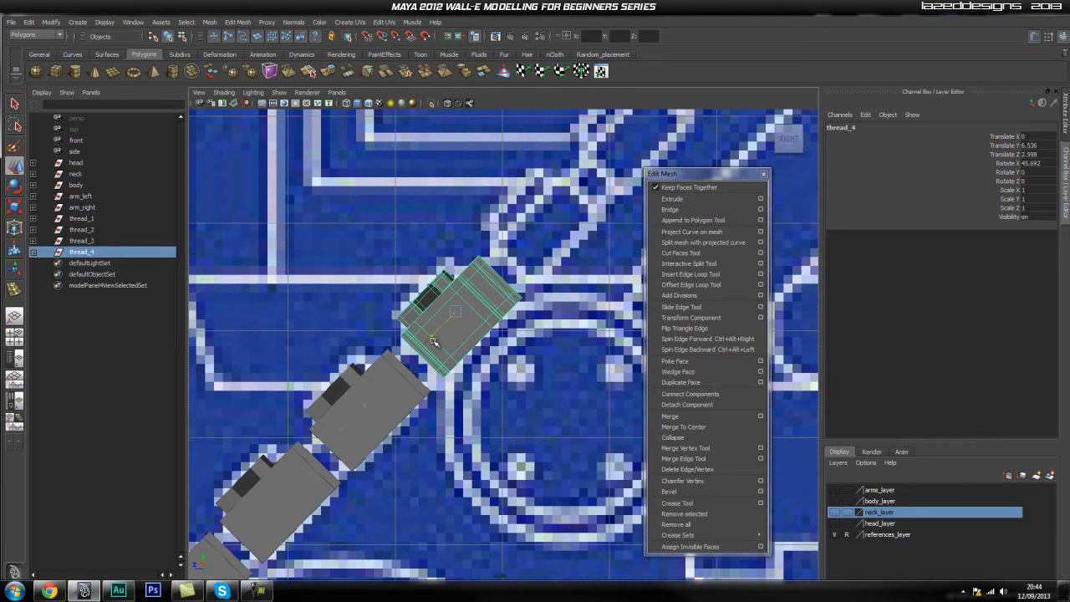
Duplicate the link with its transform twice up the slope and adjust the last copy to about Translate Y 9.045, Z 0.714.
alt+middle_drag(548, 251, 438, 343)
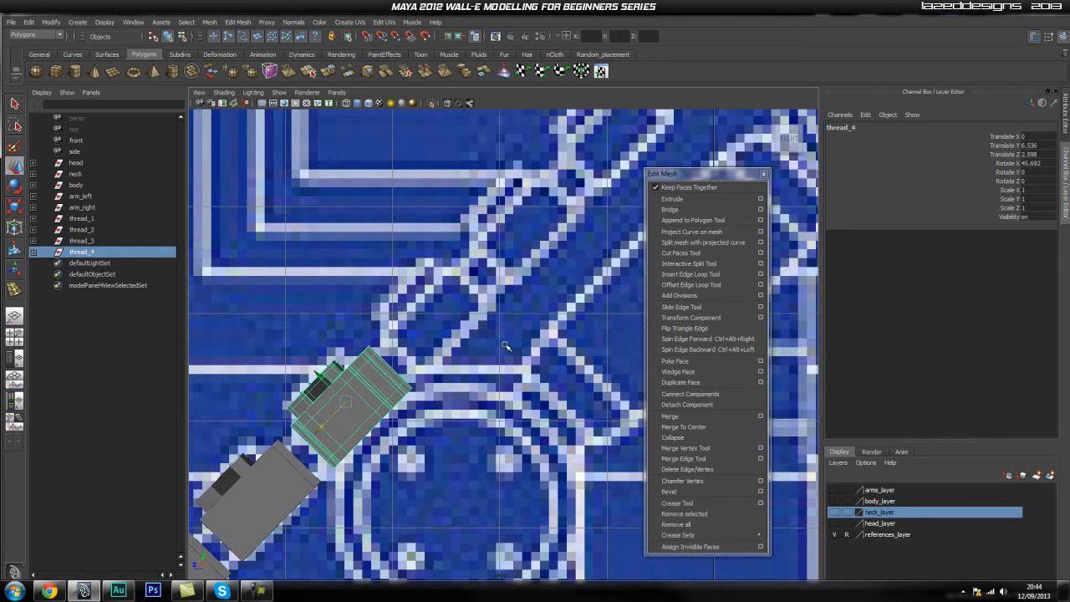
key(shift+d)
alt+middle_drag(524, 220, 460, 324)
key(shift+d)
alt+middle_drag(530, 231, 498, 273)
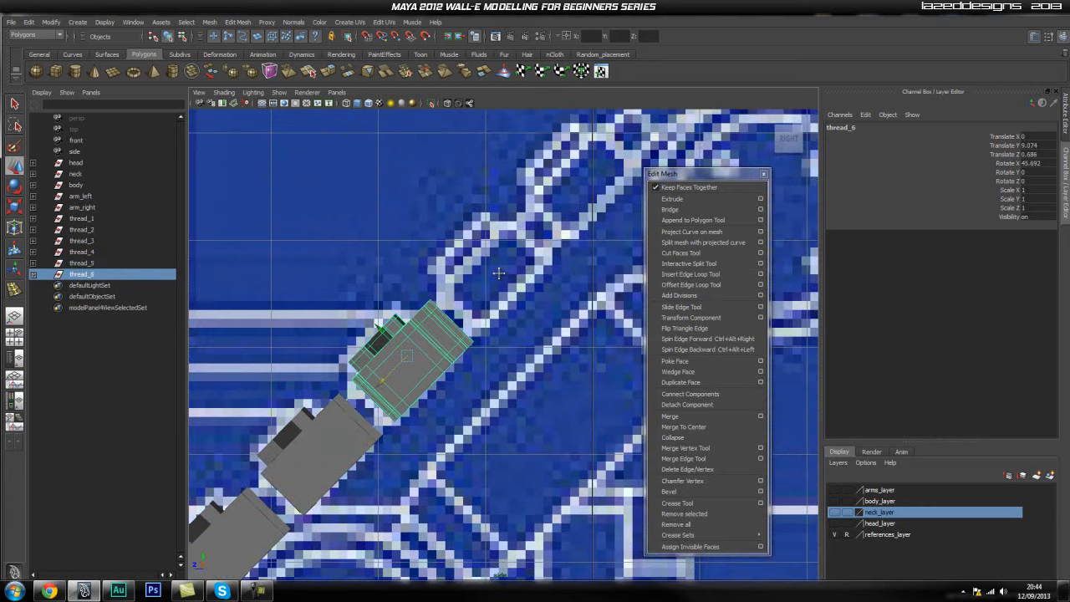
drag(387, 383, 385, 386)
Add two more links up the slope by duplicating with transform, aligning the last at about Translate Y 10.704, Z -0.905.
alt+middle_drag(516, 287, 475, 334)
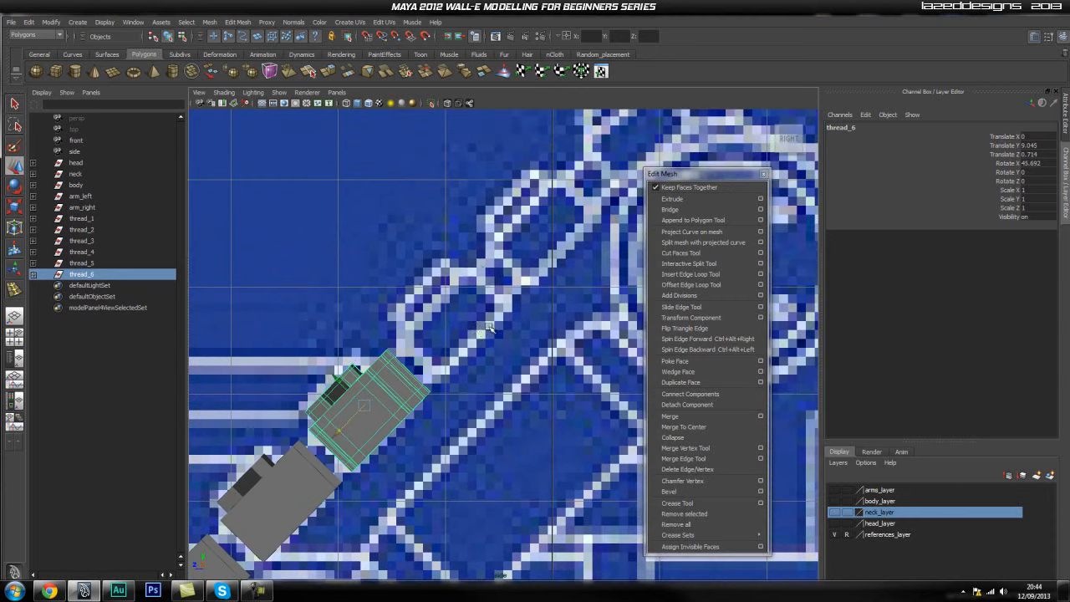
key(shift+d)
drag(423, 341, 421, 344)
alt+middle_drag(558, 255, 438, 363)
key(shift+d)
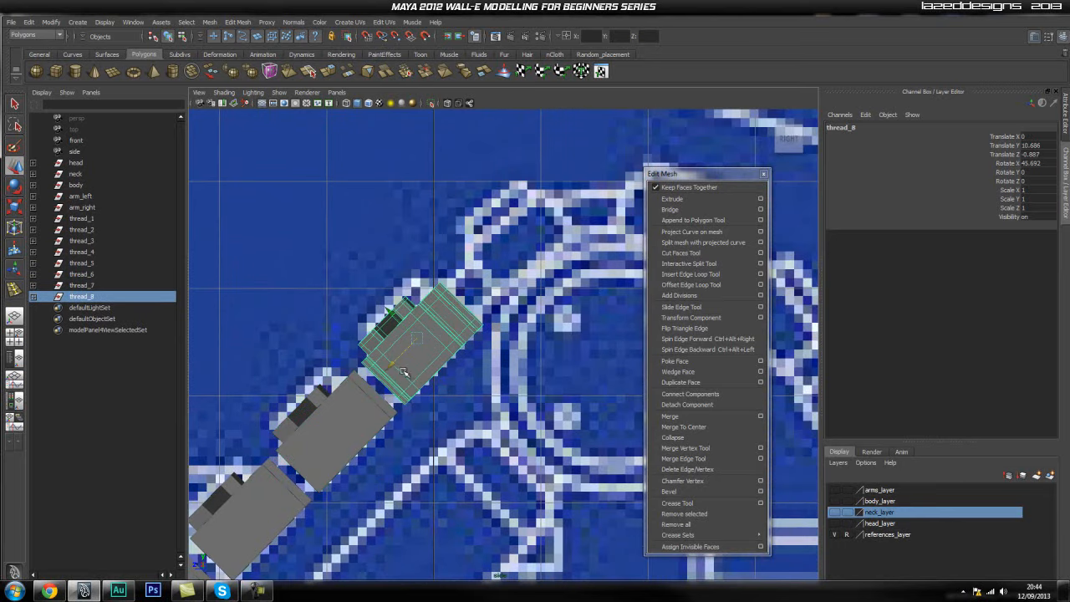
drag(393, 365, 391, 367)
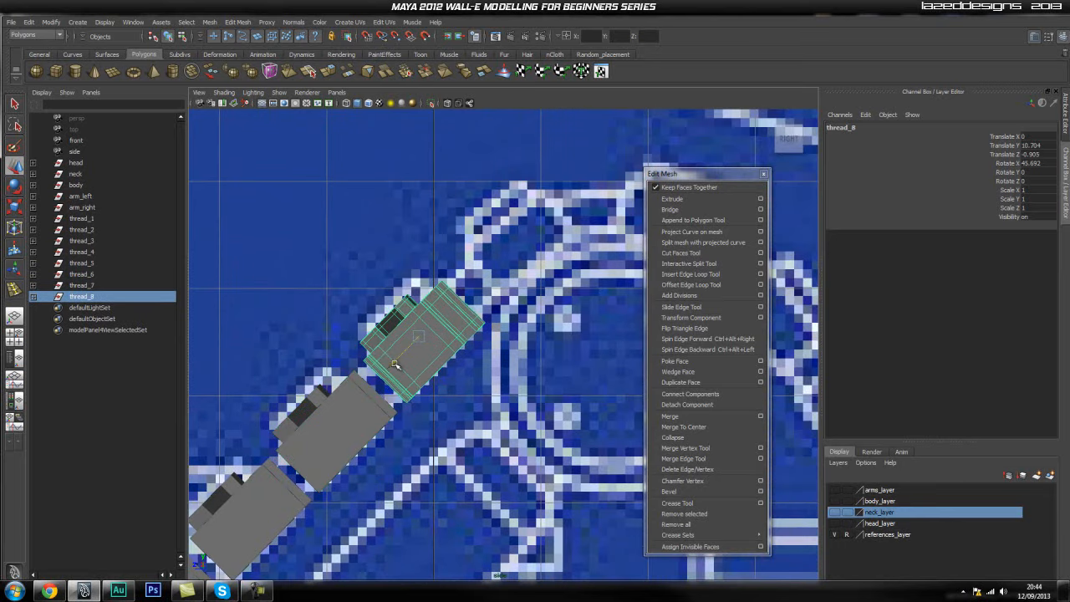
Duplicate the link onto the start of the upper wheel's curve, at about Rotate X 40.918, Translate Y 11.584, Z -1.771.
alt+middle_drag(506, 269, 433, 347)
key(shift+d)
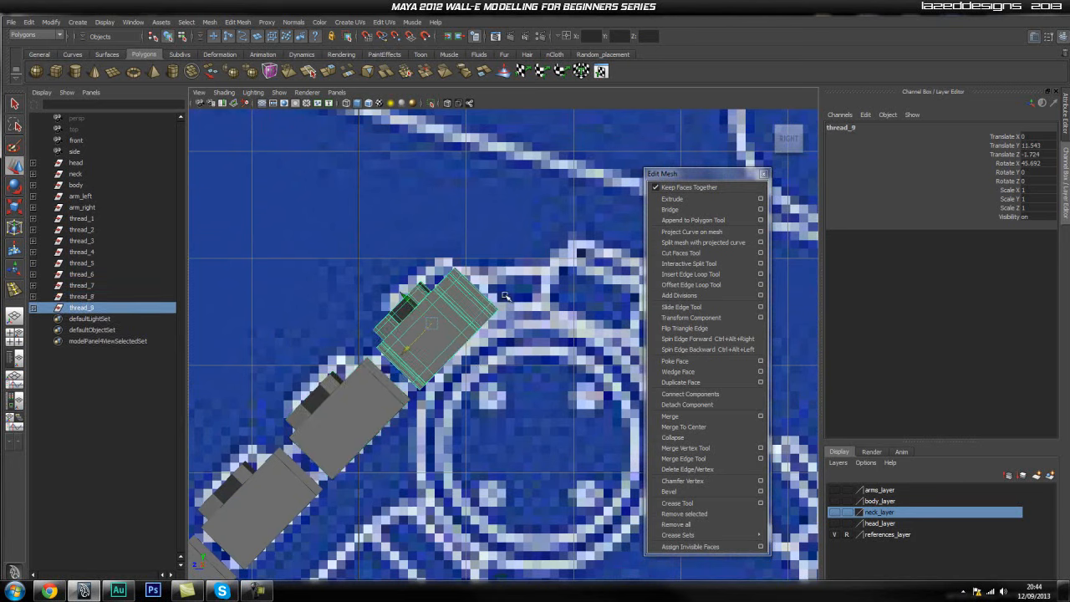
key(e)
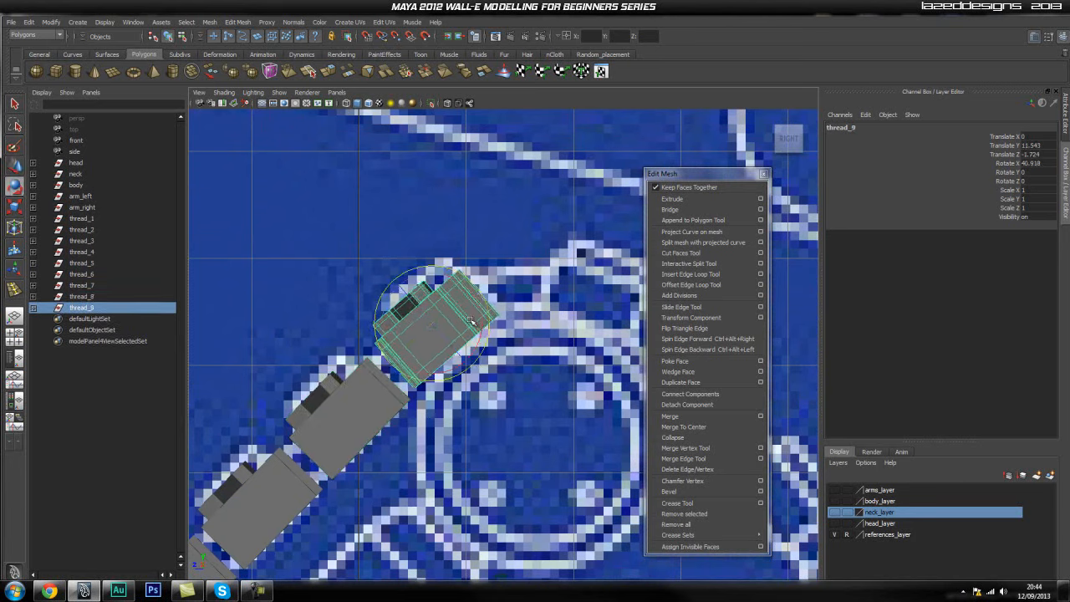
key(w)
middle_drag(405, 349, 412, 346)
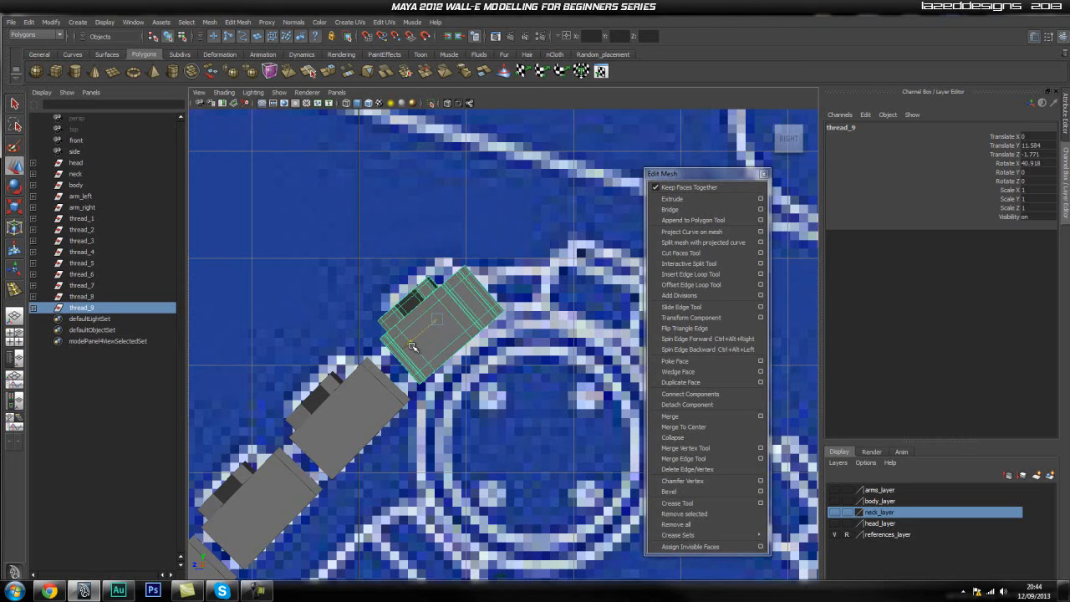
Duplicate the link past the upper wheel's top, tilted to about Rotate X -27.691, at about Translate Y 11.657, Z -3.295.
alt+middle_drag(557, 322, 459, 358)
key(shift+d)
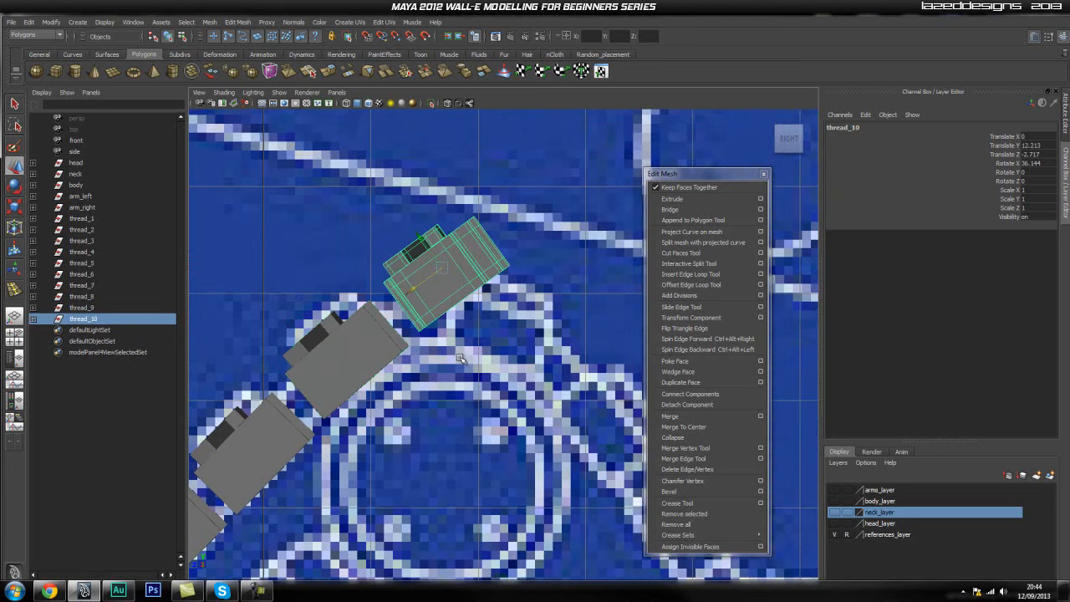
key(e)
drag(487, 237, 492, 294)
key(w)
drag(443, 270, 506, 328)
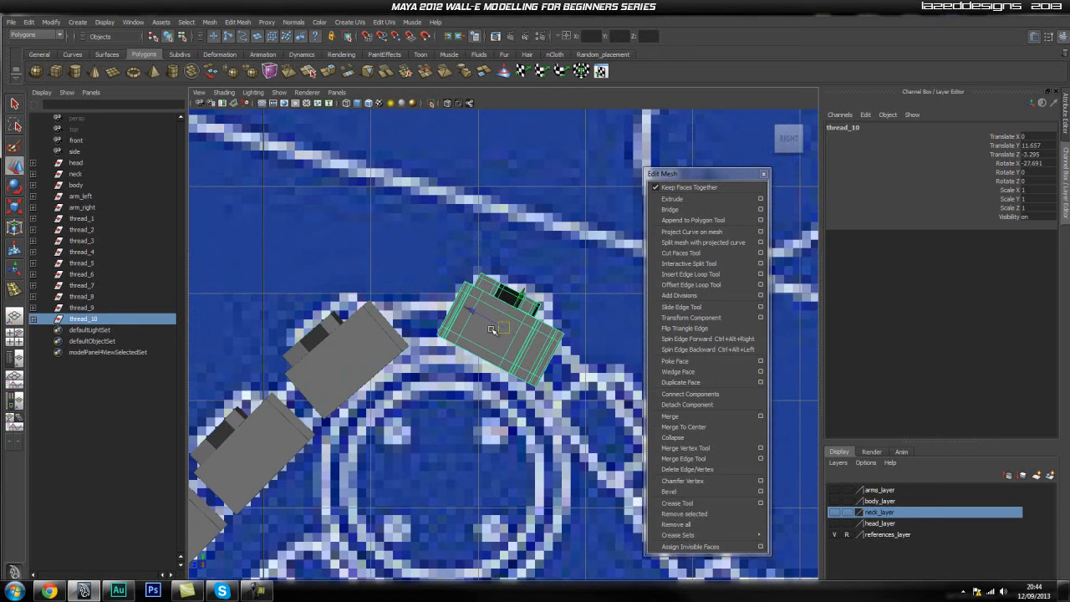
alt+middle_drag(534, 361, 448, 332)
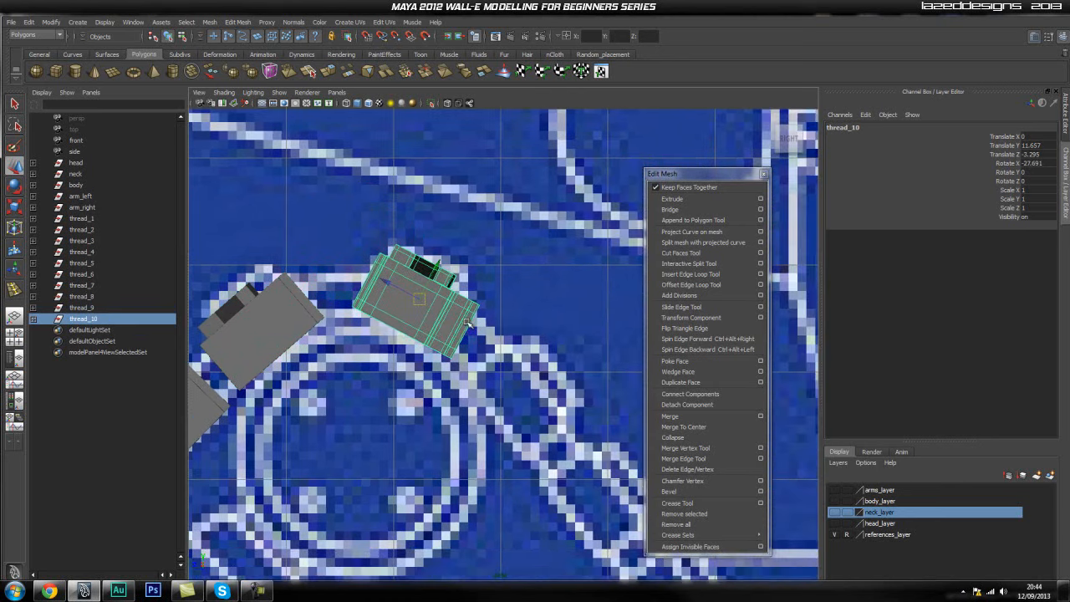
Nudge the link past the upper wheel's top, then duplicate it onto the start of the descending slope, tilted to about Rotate X -49.559.
drag(423, 308, 421, 297)
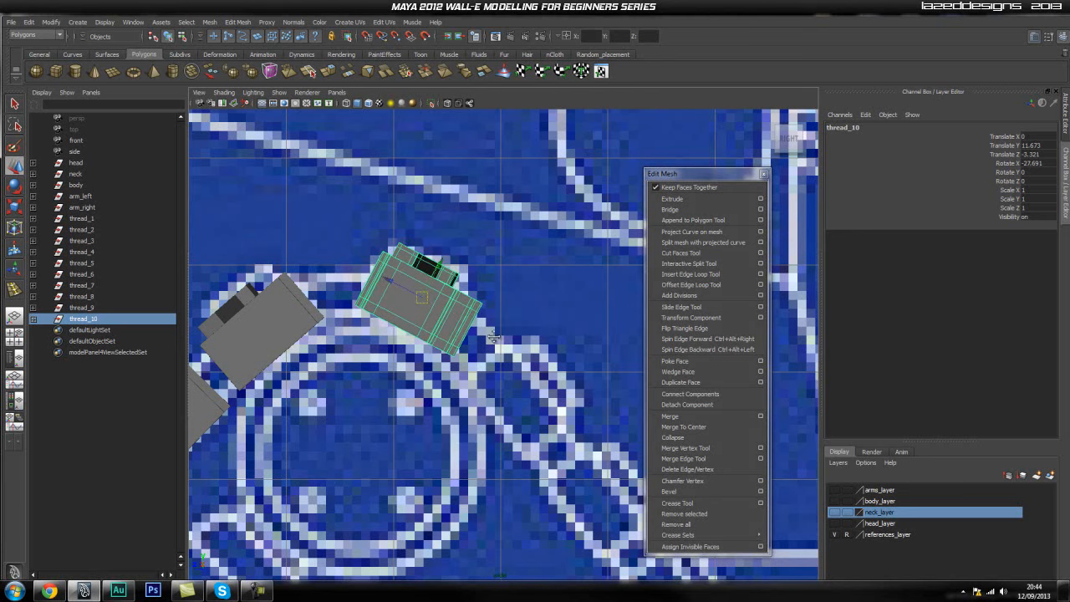
alt+middle_drag(494, 338, 435, 279)
key(ctrl+d)
drag(370, 243, 479, 347)
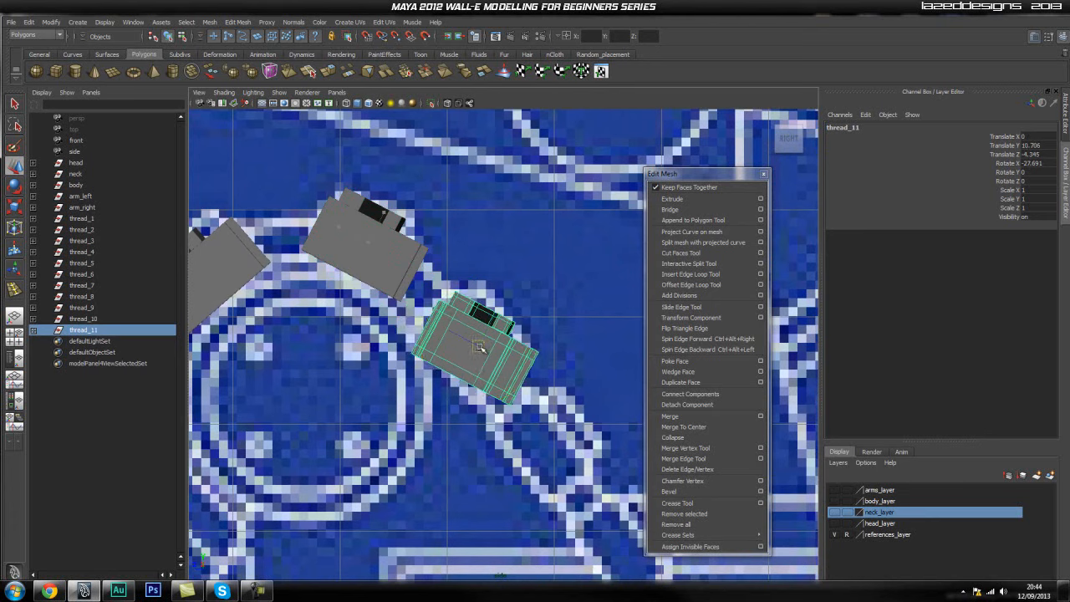
key(e)
mouse_move(529, 310)
mouse_down()
mouse_move(531, 333)
mouse_move(490, 316)
mouse_move(527, 294)
mouse_move(465, 331)
mouse_move(475, 341)
mouse_move(528, 331)
mouse_up()
key(w)
key(e)
alt+middle_drag(528, 330, 483, 250)
Duplicate the tilted link one place down the slope, aligned to the reference at about Translate Y 9.827, Z -5.062.
key(ctrl+d)
key(w)
drag(416, 243, 472, 348)
drag(542, 340, 538, 342)
alt+middle_drag(555, 391, 466, 302)
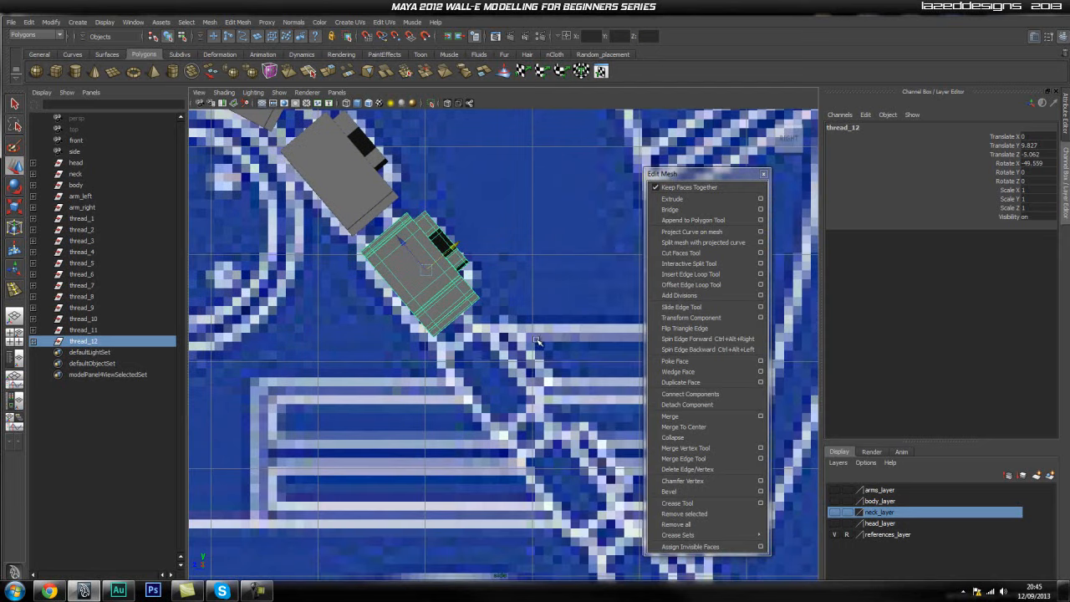
Duplicate the link with its transform down the slope and adjust the copy to about Rotate X -51.671, Translate Y 7.849, Z -4.804.
key(shift+d)
alt+middle_drag(569, 382, 515, 326)
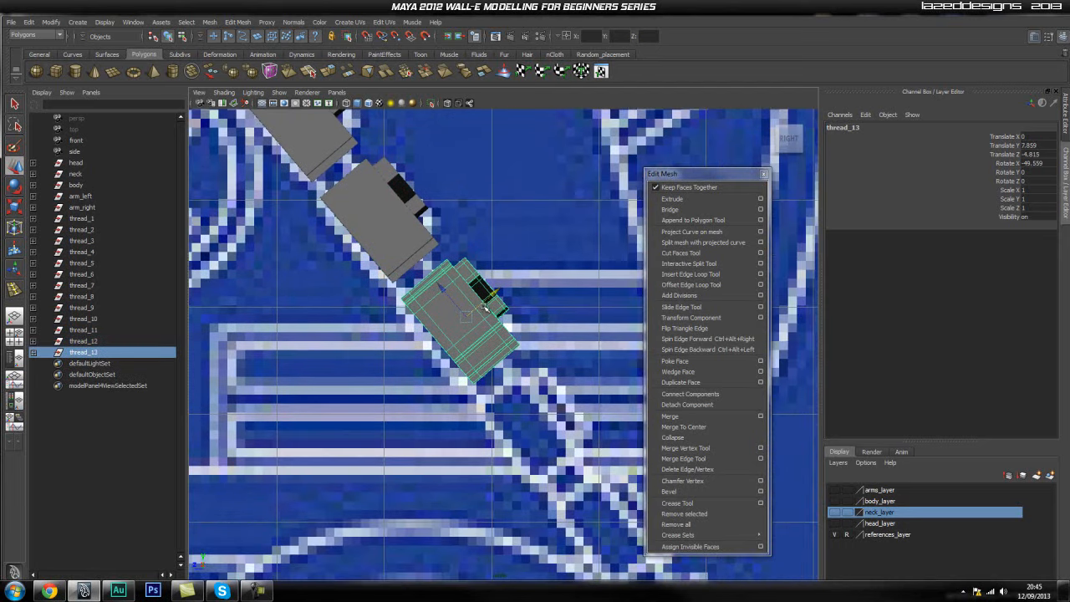
drag(481, 308, 521, 304)
key(e)
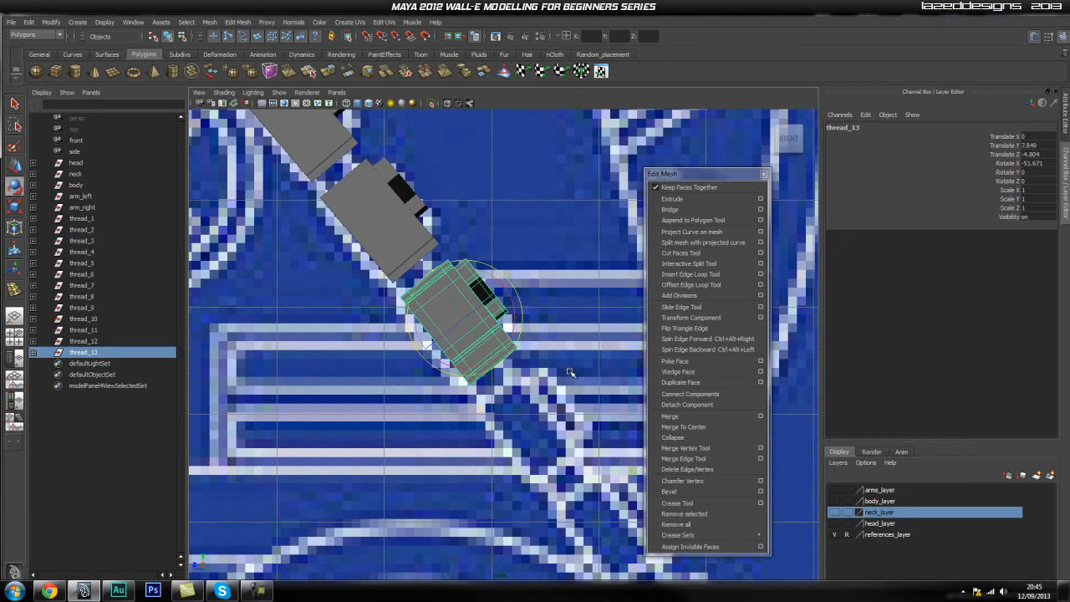
alt+middle_drag(571, 375, 546, 350)
Duplicate two more links down the slope, aligning the last one at about Translate Y 5.898, Z -6.281.
key(ctrl+d)
key(w)
drag(439, 329, 538, 382)
alt+middle_drag(566, 420, 456, 397)
key(ctrl+d)
drag(406, 316, 451, 432)
alt+middle_drag(452, 432, 481, 361)
drag(485, 355, 482, 357)
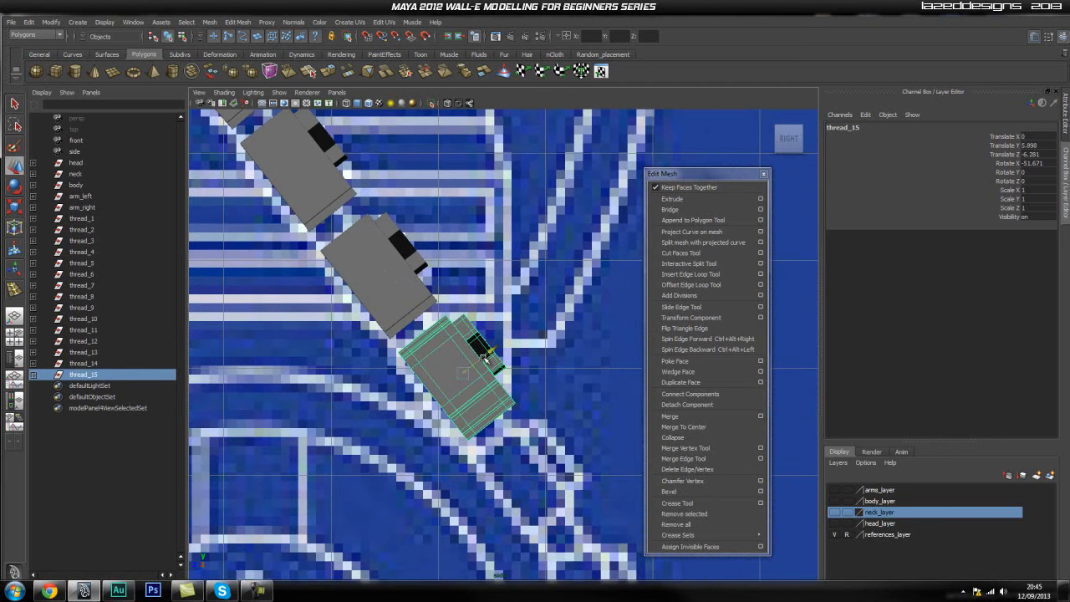
Duplicate the link to the slope's lower end, at about Translate Y 4.903, Z -6.993.
alt+middle_drag(453, 350, 382, 268)
key(ctrl+d)
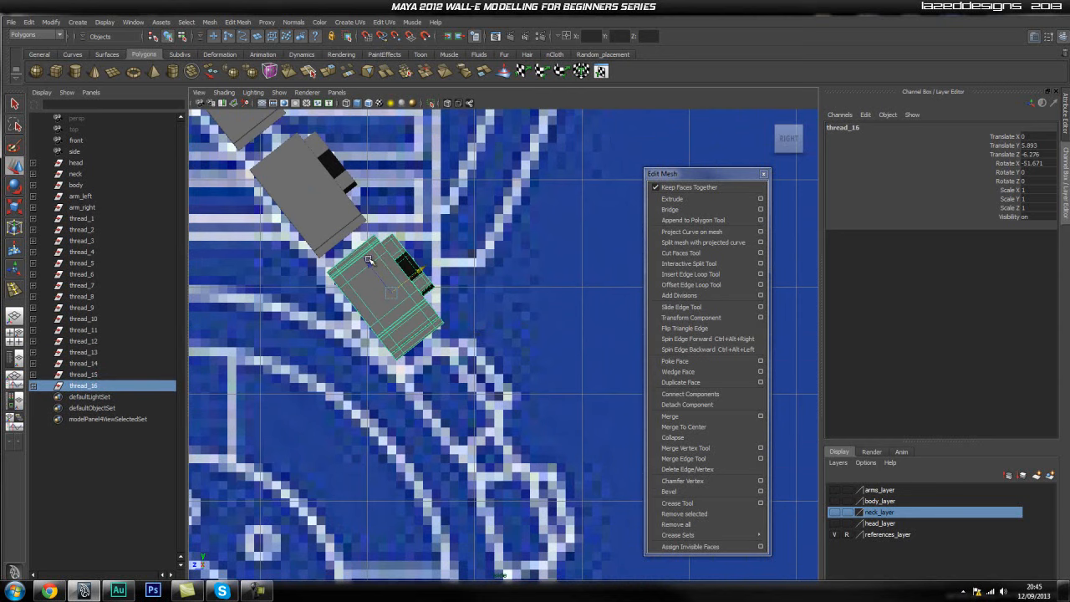
drag(369, 260, 434, 367)
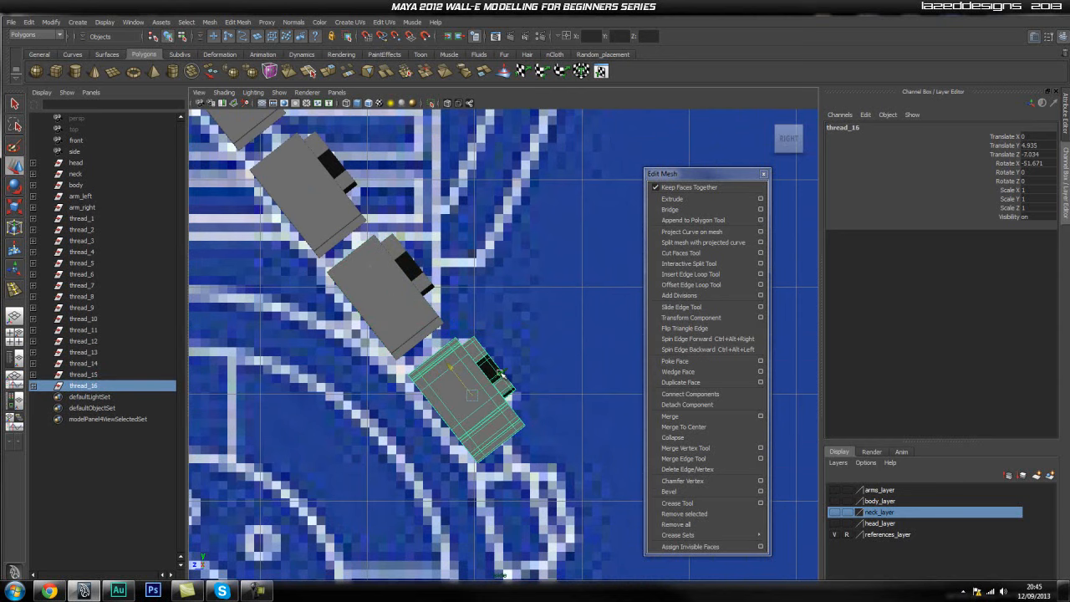
alt+middle_drag(497, 376, 470, 376)
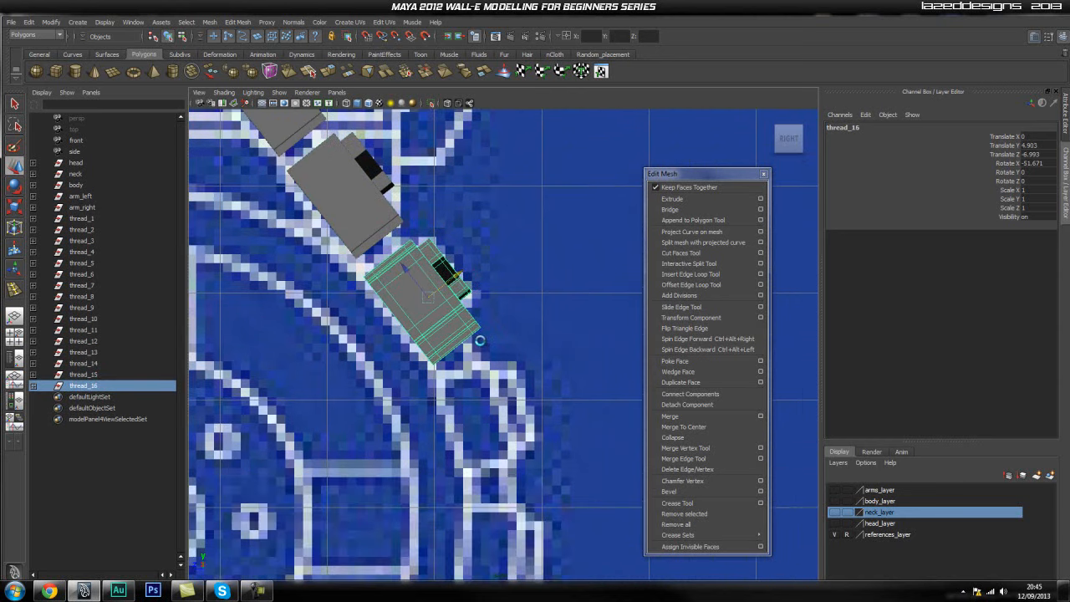
Duplicate the link onto the large lower wheel's outer curve, at about Rotate X -75.653, Translate Y 3.79, Z -7.557.
key(ctrl+d)
drag(471, 376, 493, 386)
key(e)
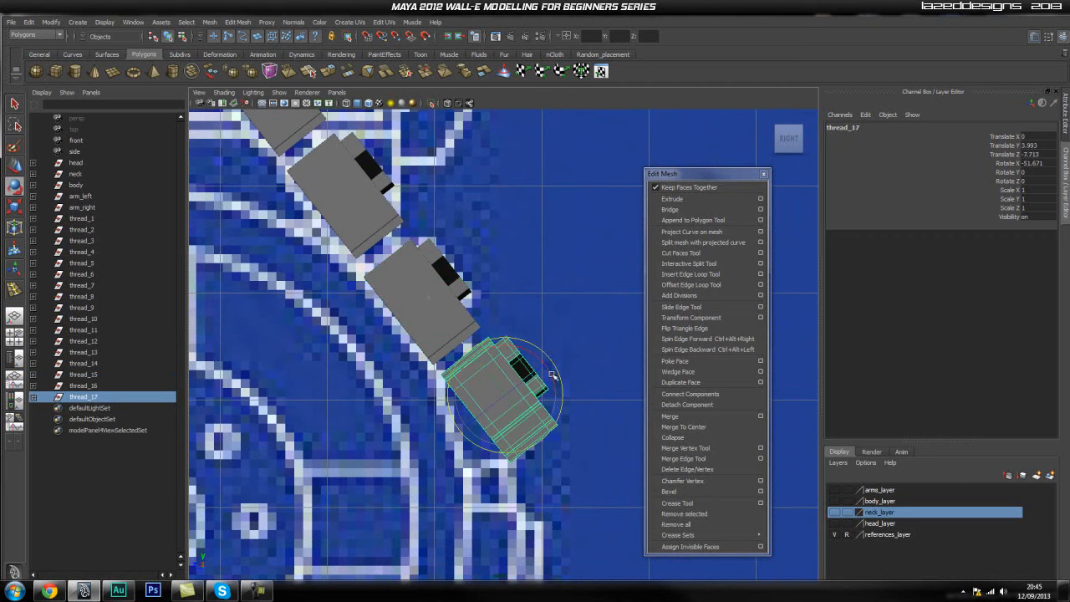
drag(549, 357, 564, 374)
key(w)
drag(507, 403, 495, 418)
key(e)
drag(540, 391, 490, 415)
key(w)
alt+middle_drag(511, 452, 493, 345)
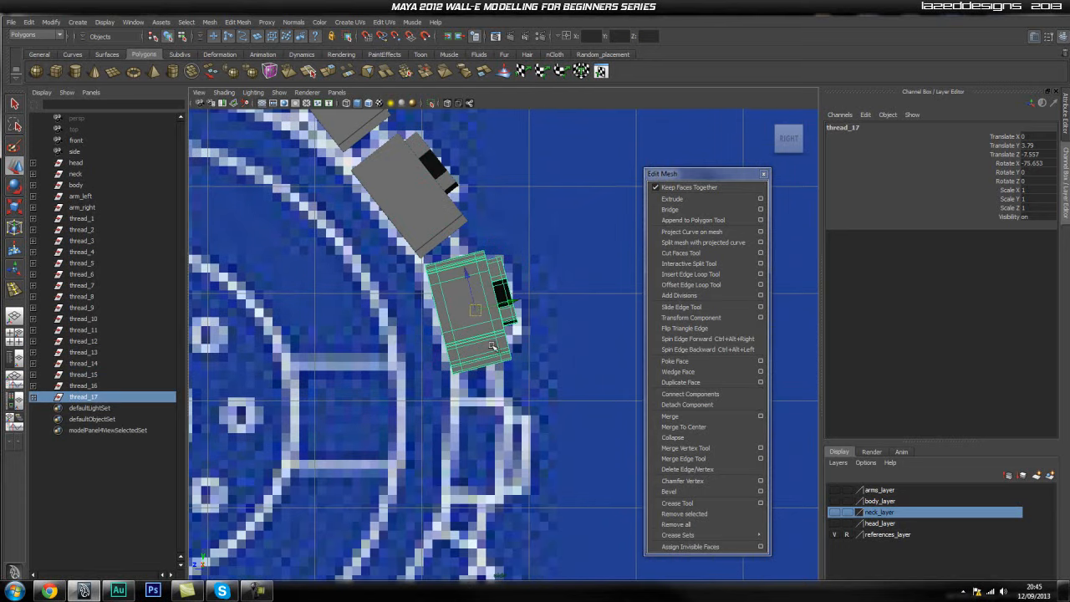
Duplicate the link beside the large wheel, nearly upright at about Rotate X -92.472, Translate Y 2.449, Z -7.692.
key(ctrl+d)
drag(479, 315, 489, 452)
alt+middle_drag(489, 451, 475, 329)
key(e)
drag(516, 293, 481, 335)
key(w)
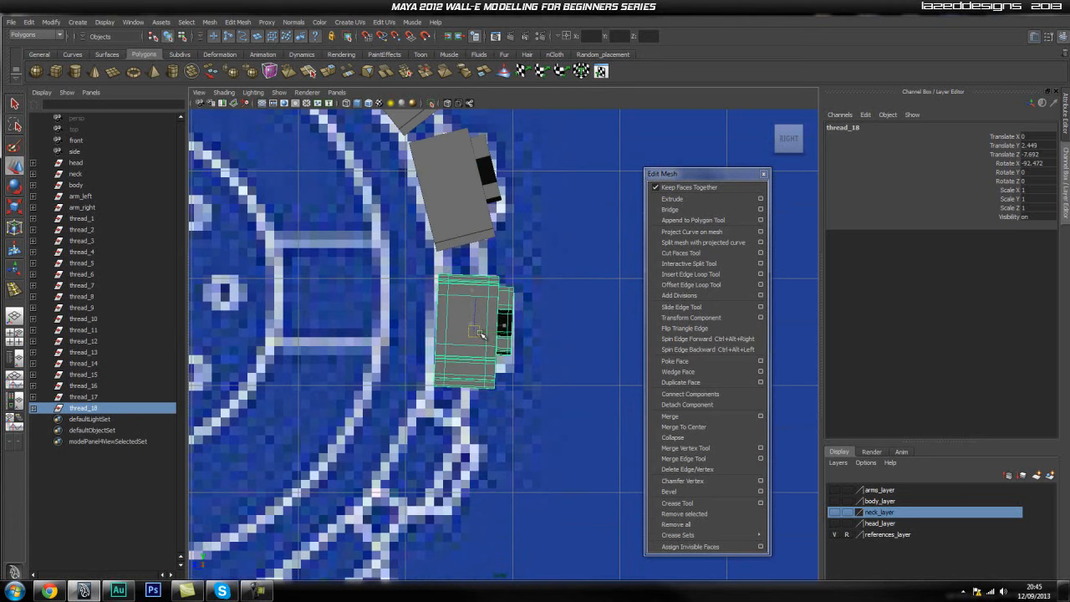
alt+middle_drag(541, 400, 547, 327)
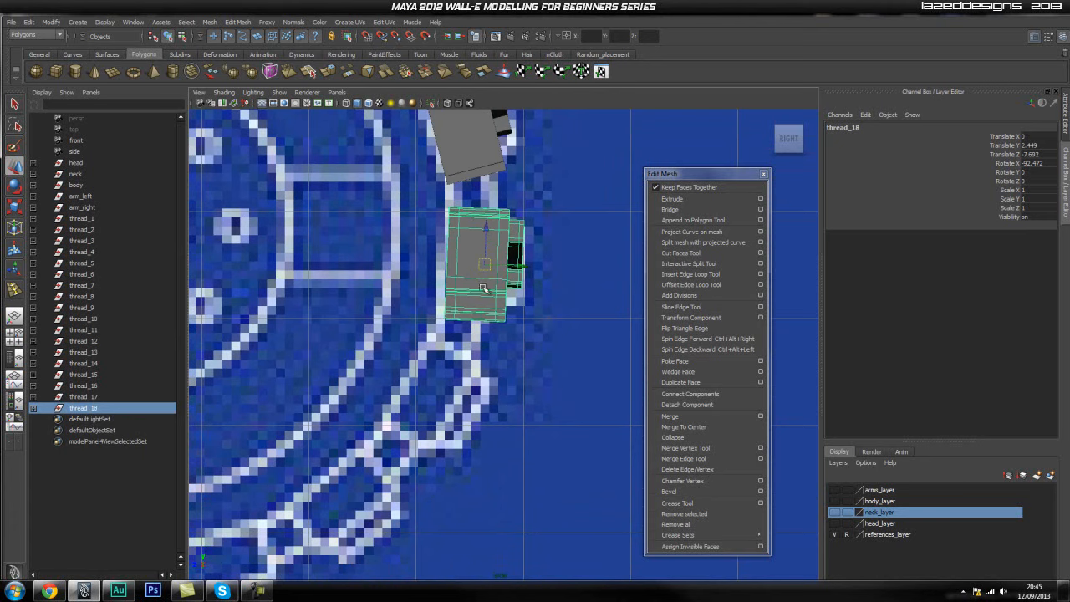
Duplicate the link further down the large wheel's curve, at about Rotate X -120.438, Translate Y 1.175, Z -7.318.
key(ctrl+d)
drag(484, 264, 450, 406)
key(e)
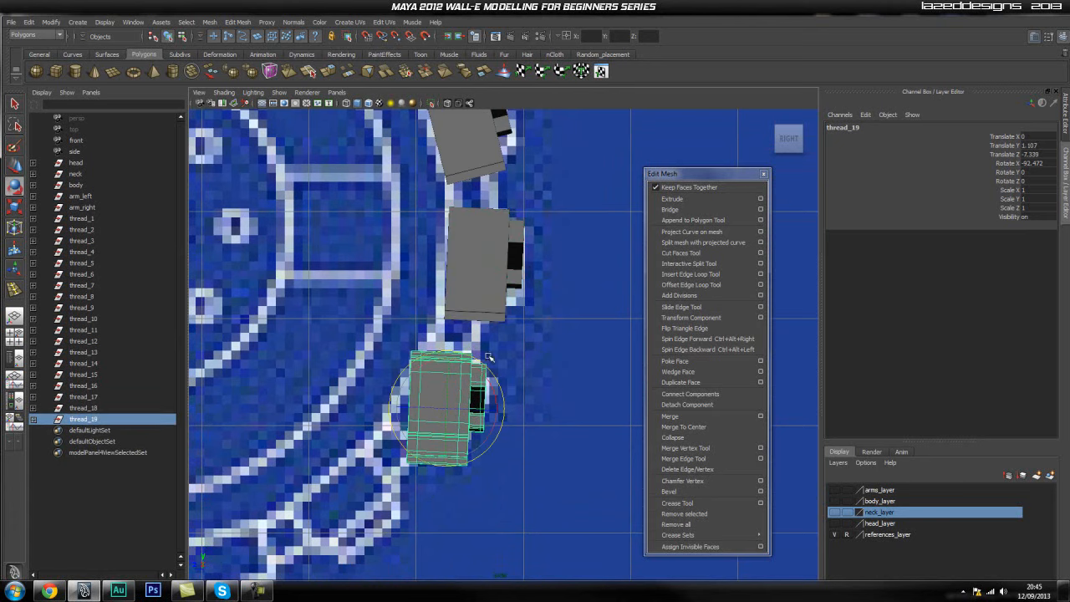
click(498, 379)
click(458, 382)
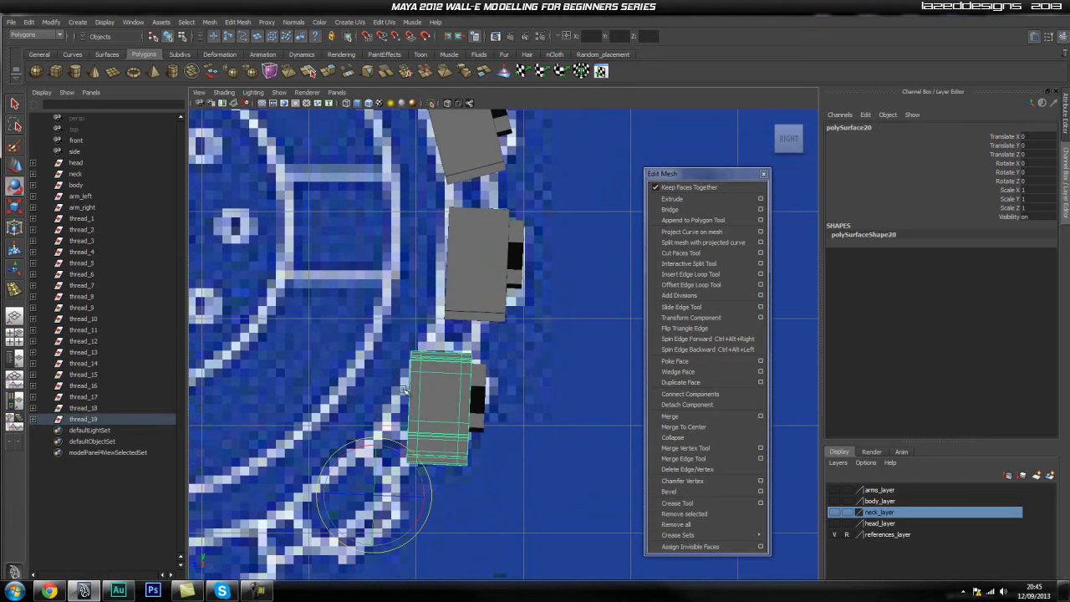
key(Up)
drag(499, 386, 444, 405)
key(w)
key(e)
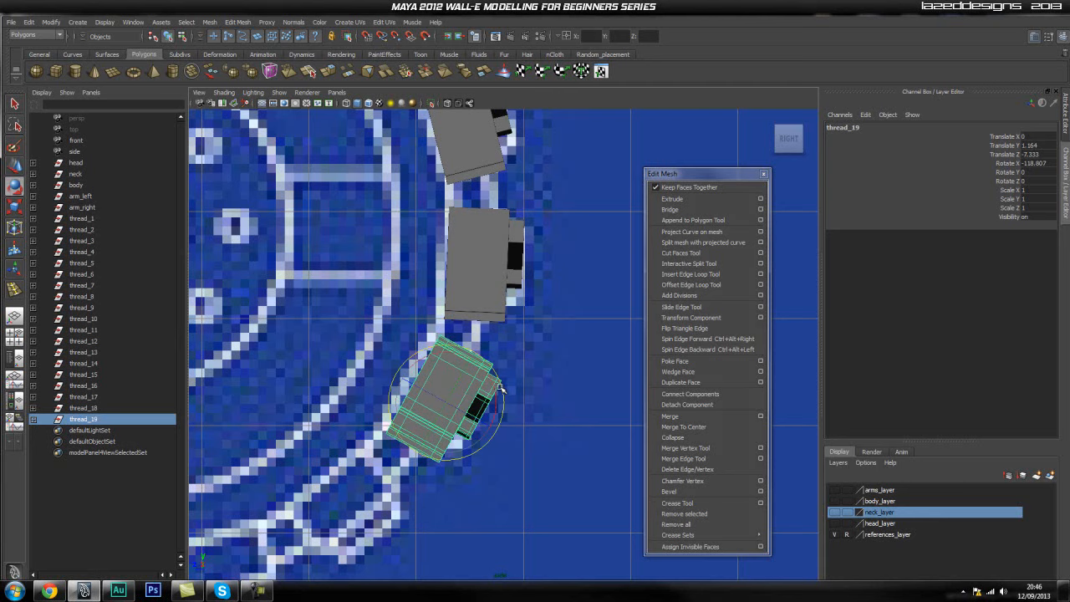
drag(501, 387, 440, 405)
key(w)
alt+middle_drag(418, 451, 465, 378)
Duplicate the link toward the large wheel's underside, at about Rotate X -140.831, Translate Y 0.14, Z -6.424.
key(ctrl+d)
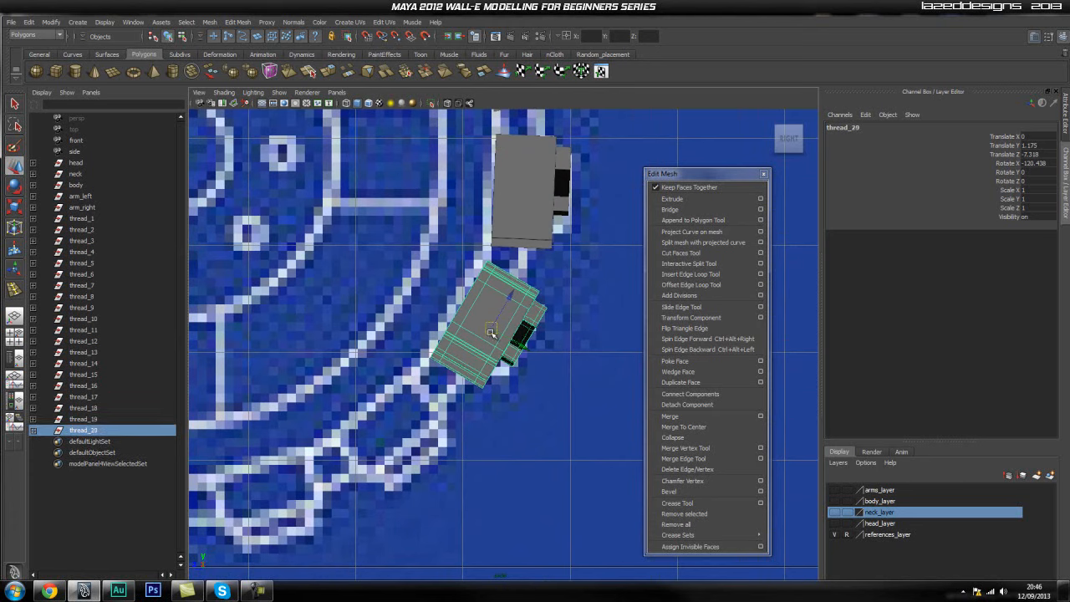
drag(463, 368, 371, 474)
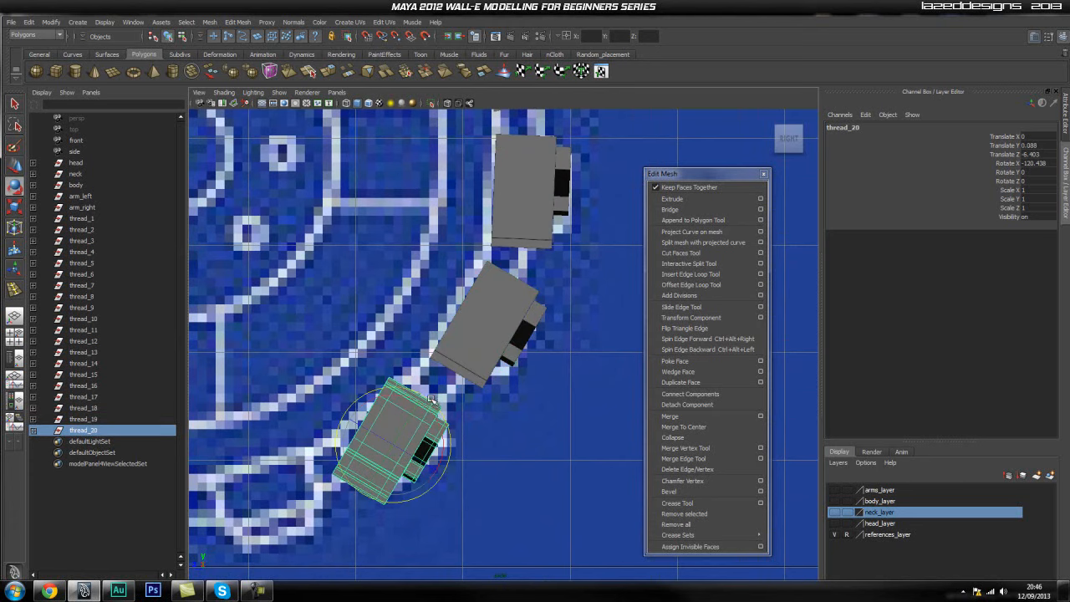
drag(431, 400, 428, 433)
key(w)
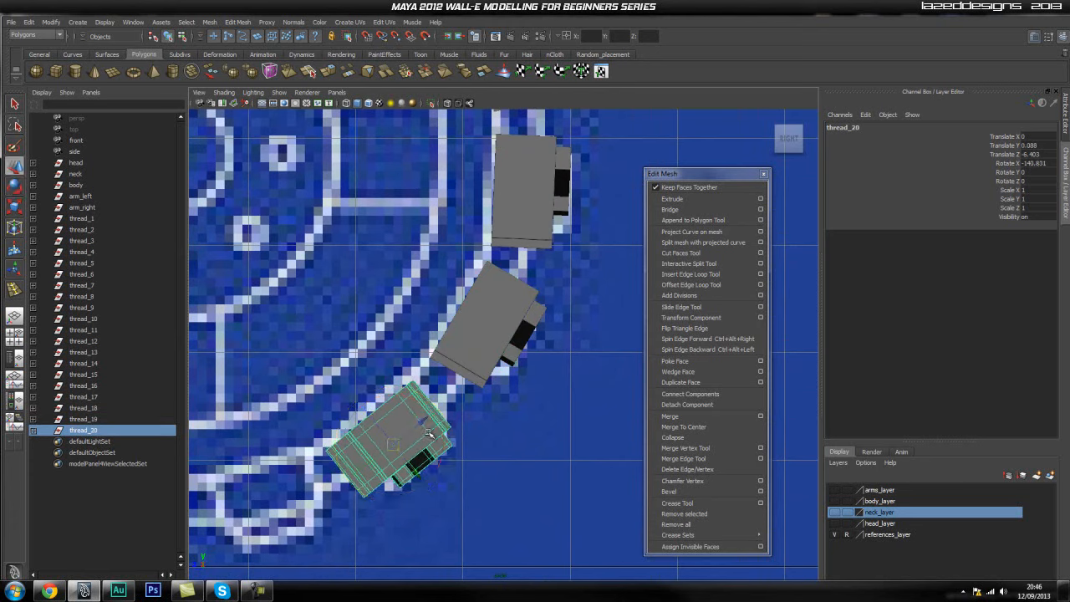
click(387, 434)
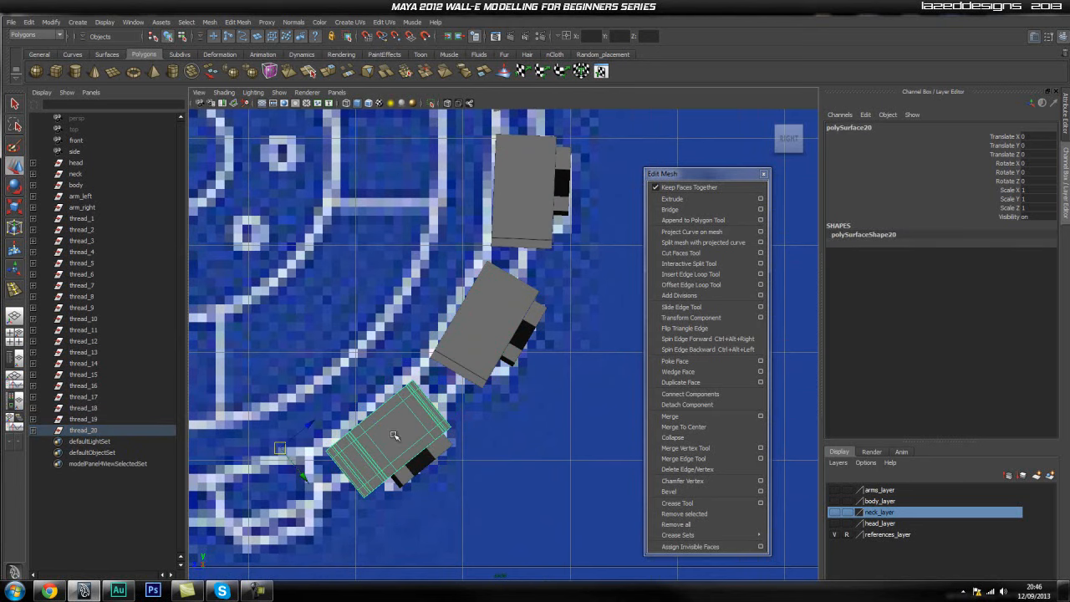
key(Up)
drag(397, 444, 400, 438)
Duplicate the link onto the last slanted reference link under the large wheel and tilt it to match the outline.
alt+middle_drag(343, 439, 430, 365)
key(ctrl+d)
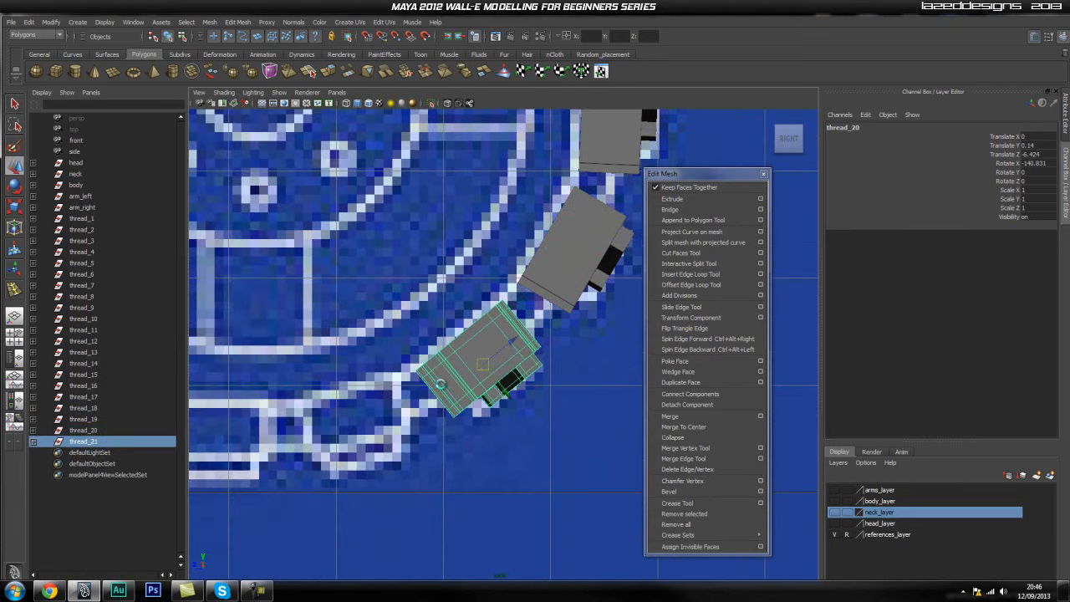
drag(487, 365, 347, 438)
key(e)
drag(385, 398, 370, 429)
key(w)
alt+middle_drag(371, 429, 422, 381)
Duplicate the link onto the flat bottom run and level it at about Rotate X 179.72, Translate Y -0.6, Z -3.928.
key(ctrl+d)
drag(498, 364, 385, 355)
key(e)
key(Up)
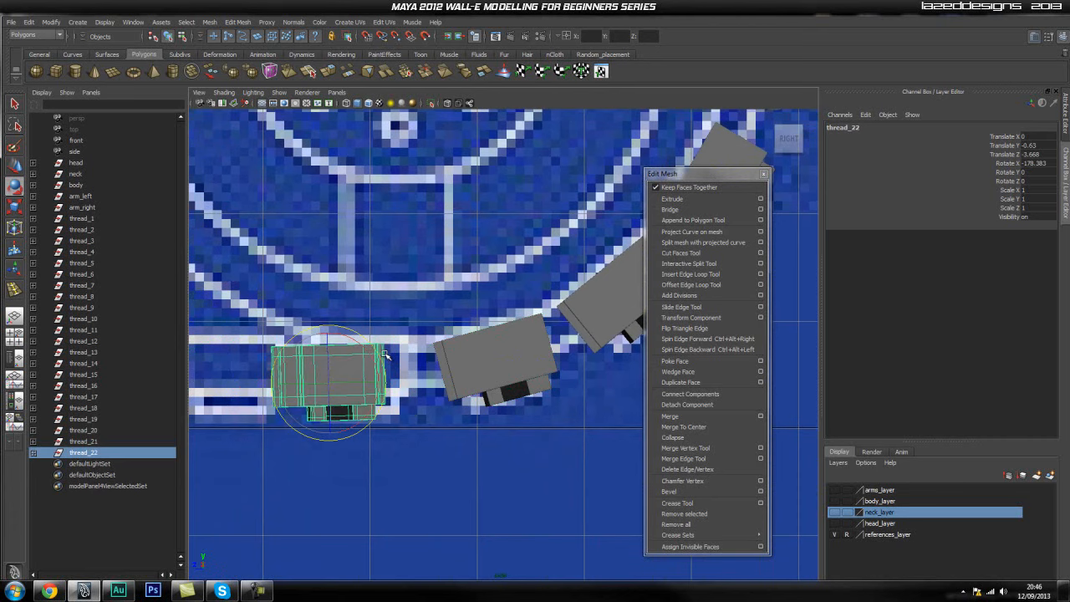
key(Down)
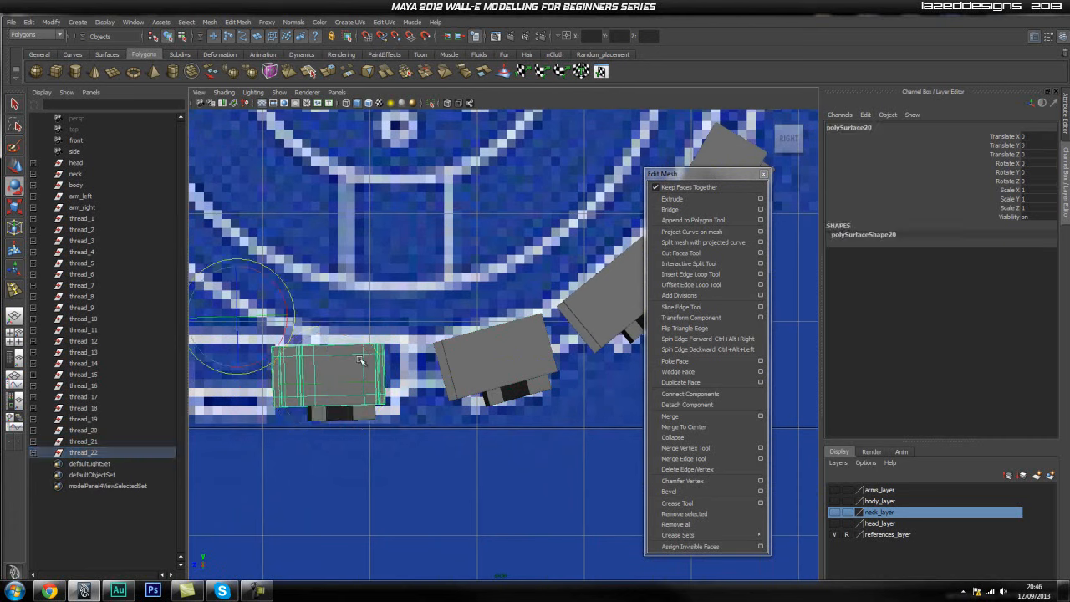
key(Up)
key(w)
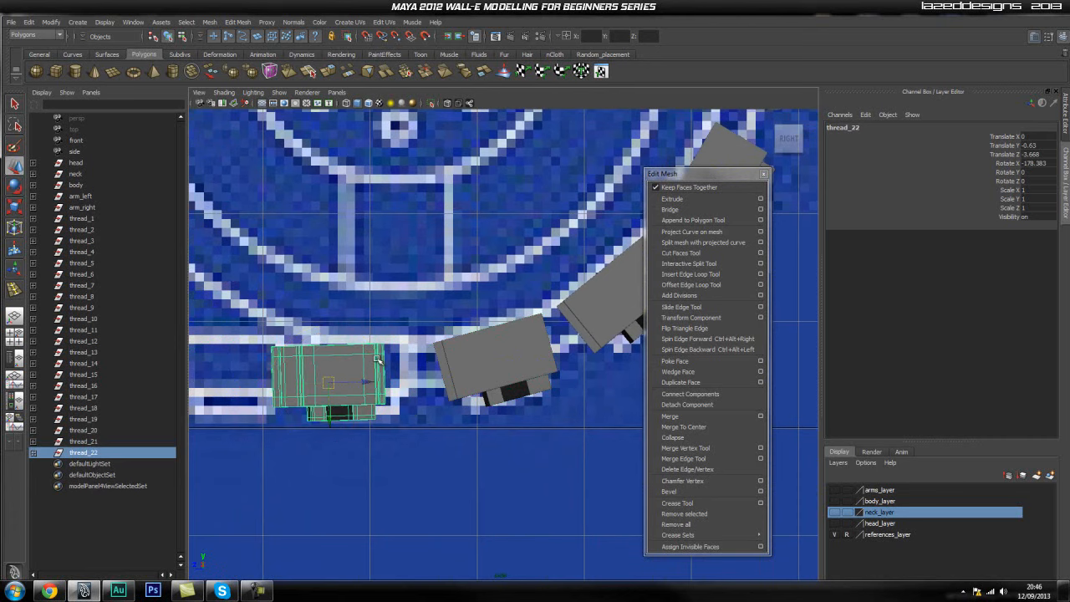
key(e)
drag(375, 350, 397, 386)
key(w)
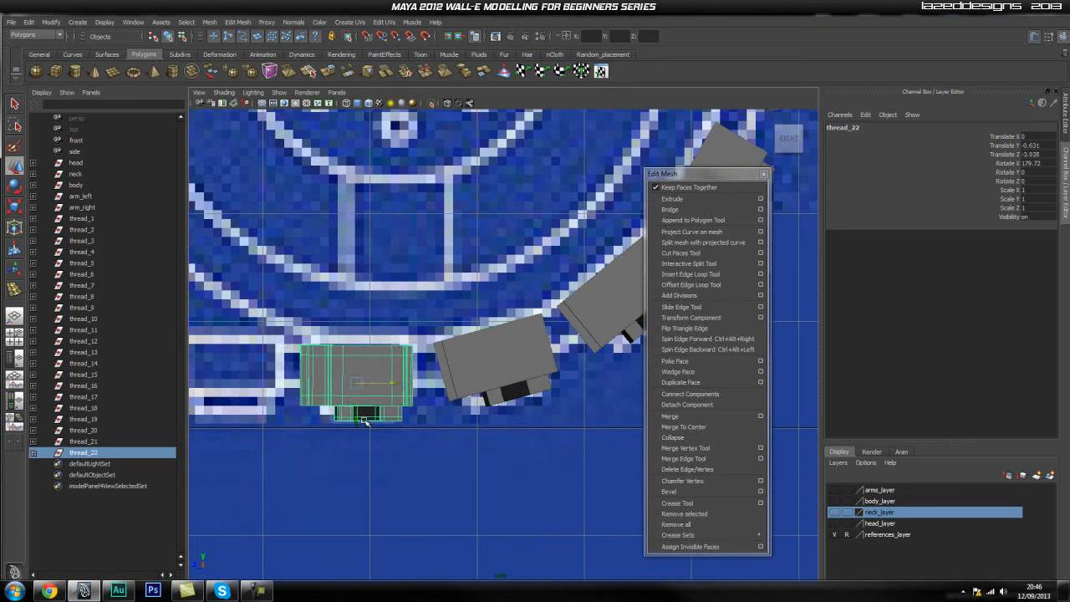
drag(357, 419, 359, 415)
alt+middle_drag(358, 415, 523, 382)
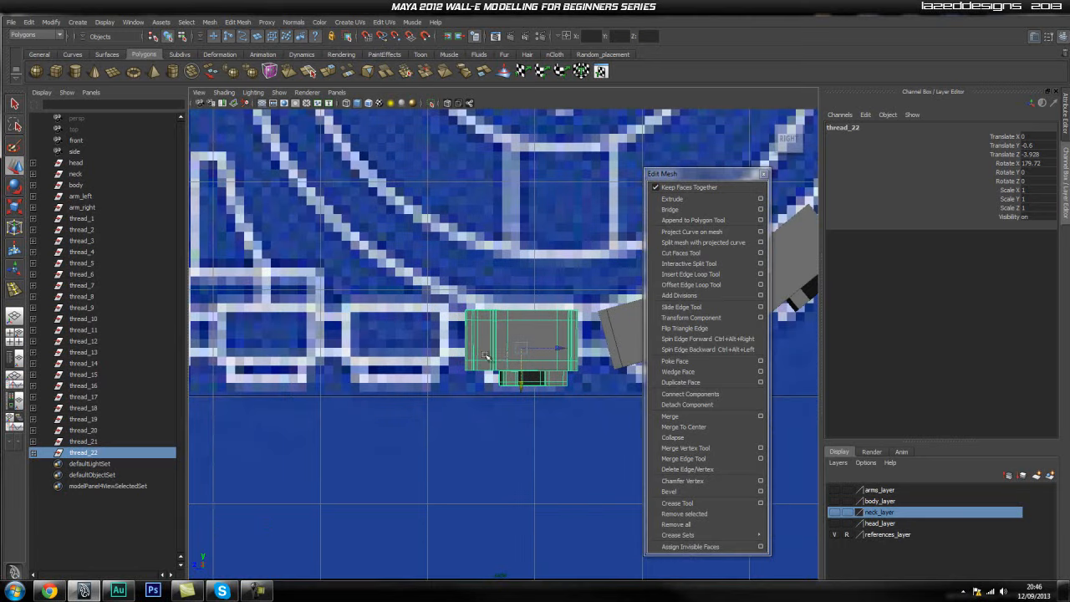
Duplicate the level link one place along the flat bottom run, at about Translate Y -0.594, Z -2.738.
key(ctrl+d)
drag(558, 352, 430, 366)
scroll(430, 366, down, 5)
alt+middle_drag(429, 367, 493, 367)
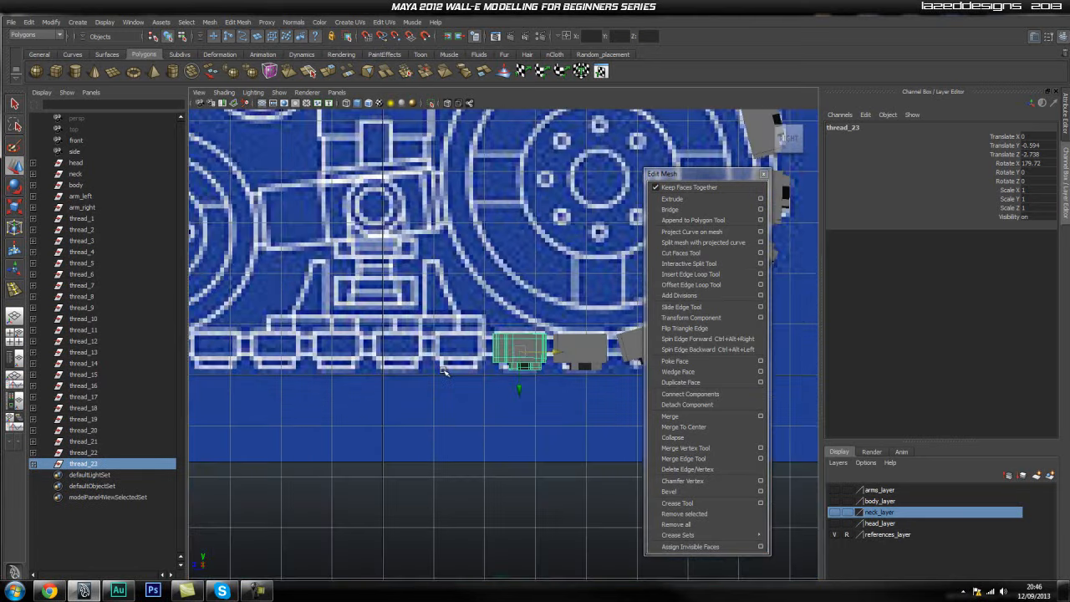
Fill the rest of the flat bottom run with six more links by repeatedly duplicating with transform.
key(shift+d)
key(shift+d)
key(shift+d)
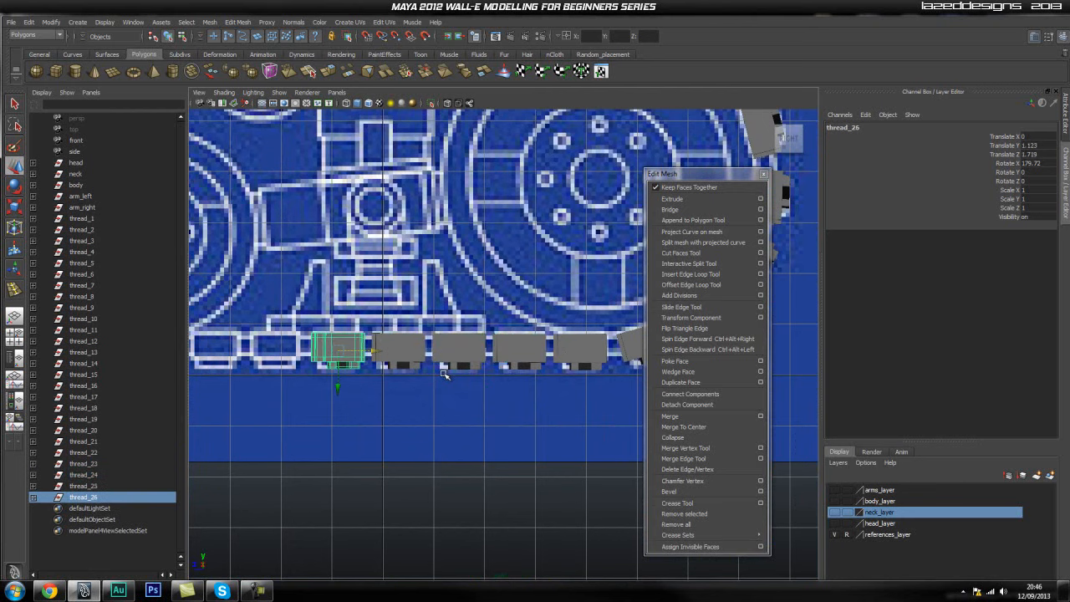
key(shift+d)
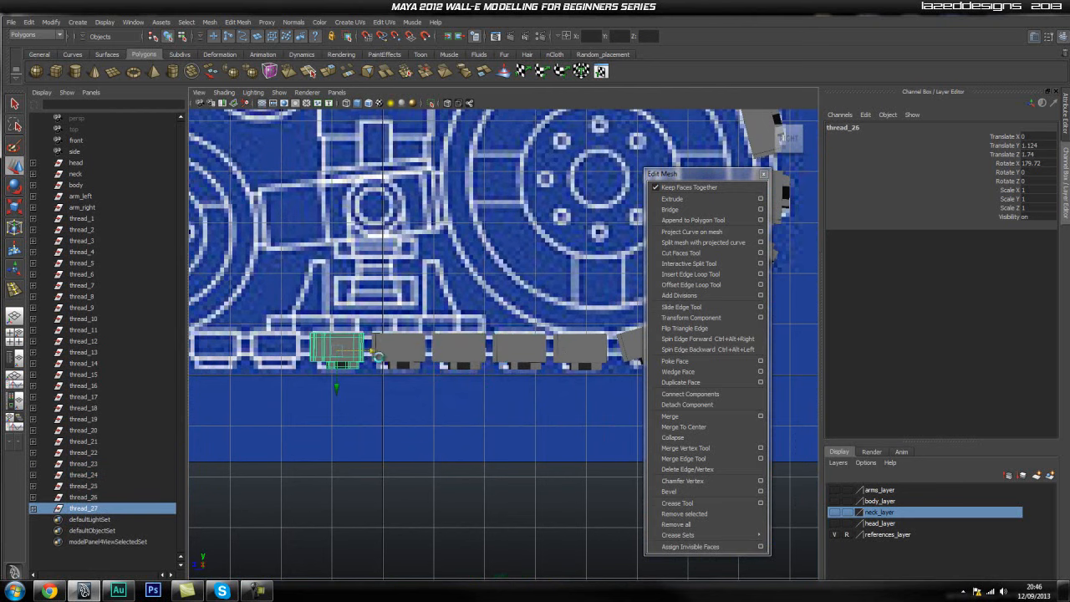
alt+middle_drag(374, 354, 461, 358)
key(shift+d)
key(shift+d)
alt+middle_drag(375, 327, 487, 341)
alt+right_drag(368, 342, 438, 348)
Add a link at the start of the opposite wheel's curve, tilted to about Rotate X 143.546, around Translate Y 1.53, Z 6.587.
key(shift+d)
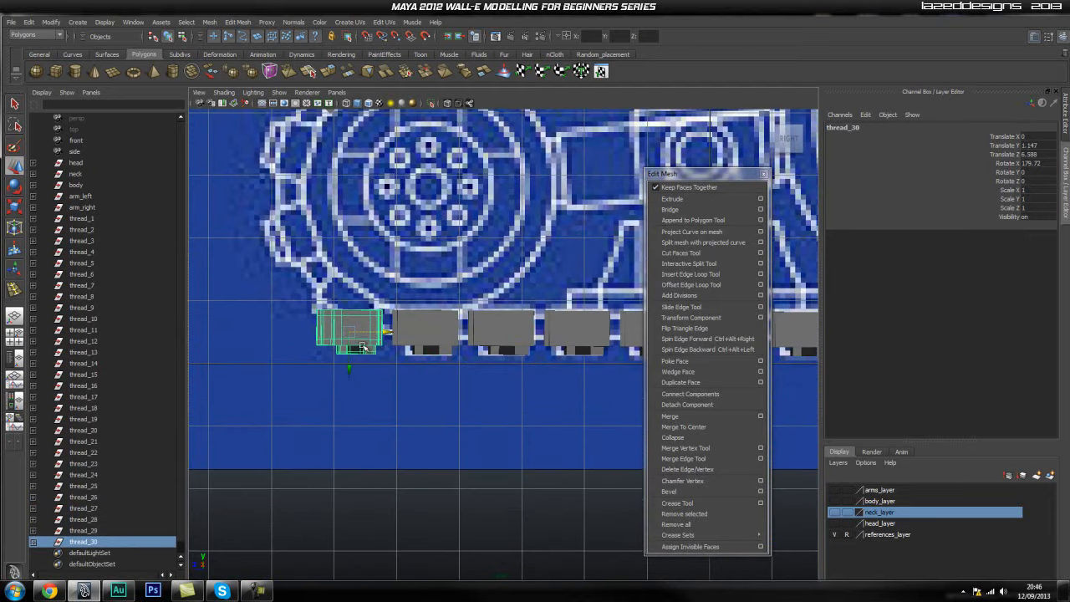
mouse_move(348, 372)
mouse_down()
mouse_move(348, 337)
mouse_move(351, 360)
mouse_up()
key(e)
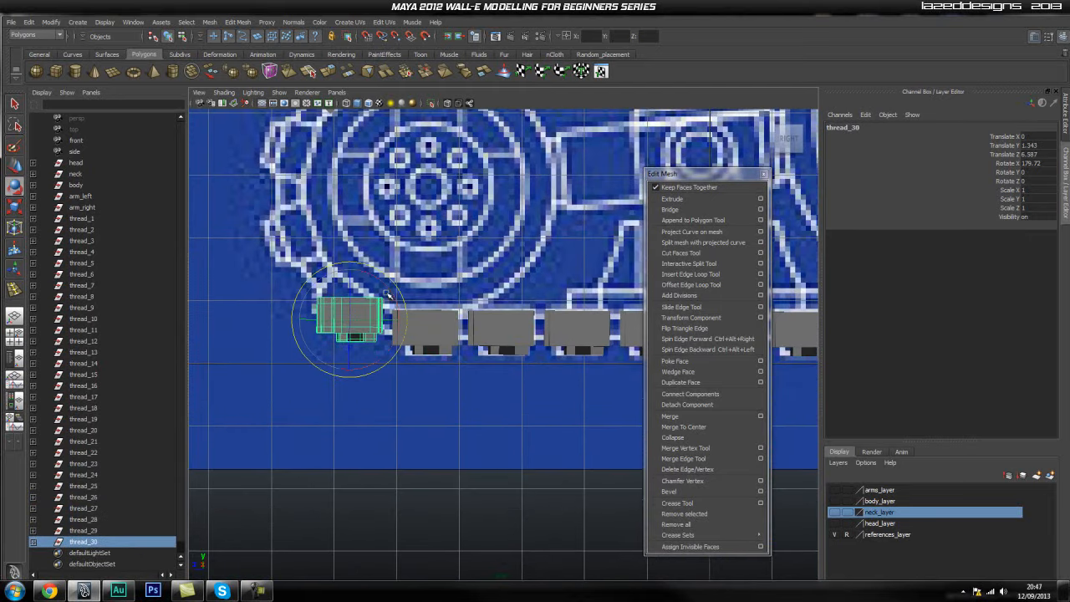
drag(381, 276, 350, 308)
key(w)
scroll(336, 304, up, 2)
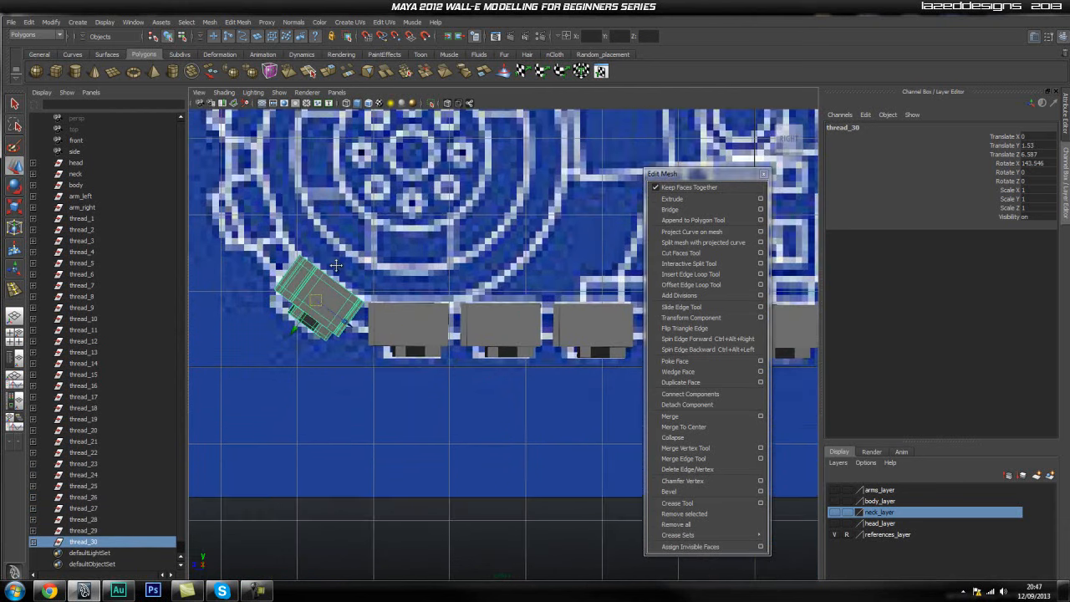
alt+middle_drag(299, 250, 443, 363)
scroll(443, 363, up, 1)
Duplicate the link up the opposite wheel's outer curve, rotating and moving the copy to match the reference outline.
key(ctrl+d)
drag(464, 422, 391, 334)
key(e)
drag(425, 292, 390, 335)
key(w)
alt+middle_drag(375, 246, 395, 318)
key(e)
drag(463, 383, 461, 370)
key(w)
Duplicate the link into the remaining gap of the loop, at about Rotate X 74.638, Translate Y 4.096, Z 7.536.
drag(410, 404, 403, 281)
key(ctrl+d)
key(e)
drag(417, 243, 450, 270)
key(w)
drag(391, 290, 410, 286)
Examine the complete loop of tread links from several angles in the perspective view.
click(523, 314)
key(space)
drag(488, 311, 488, 285)
alt+drag(531, 351, 425, 337)
alt+right_drag(426, 337, 497, 373)
alt+drag(363, 365, 546, 321)
drag(480, 394, 426, 454)
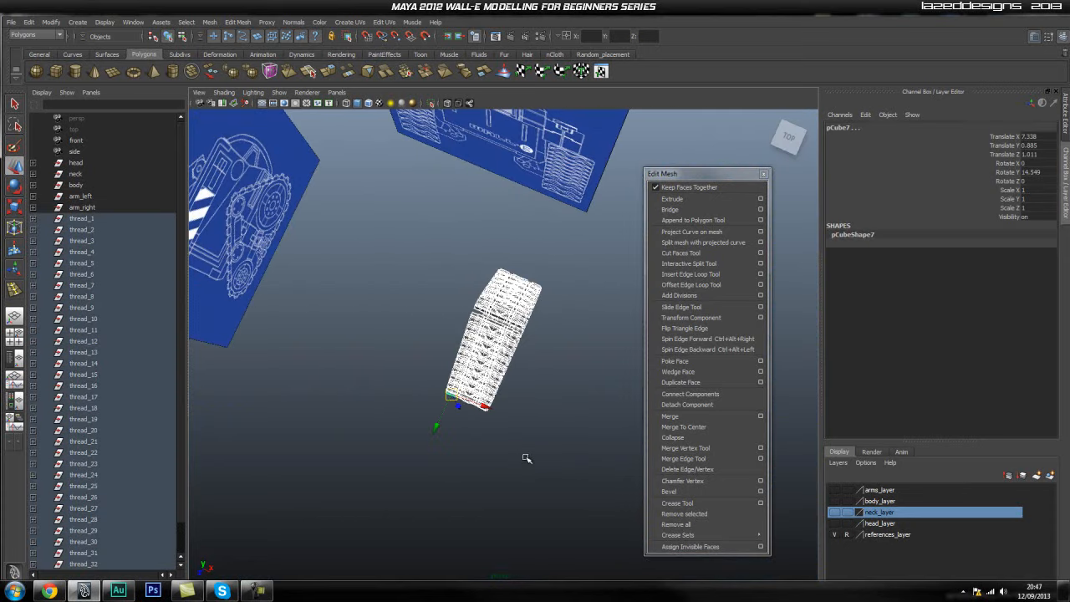
click(509, 475)
alt+drag(506, 473, 440, 413)
scroll(373, 407, up, 3)
alt+drag(473, 426, 401, 353)
In the side view, move and rotate link thread_32 to about Translate Y 4.132, Z 7.508, Rotate X 71.334.
key(space)
alt+right_drag(402, 354, 425, 306)
click(430, 272)
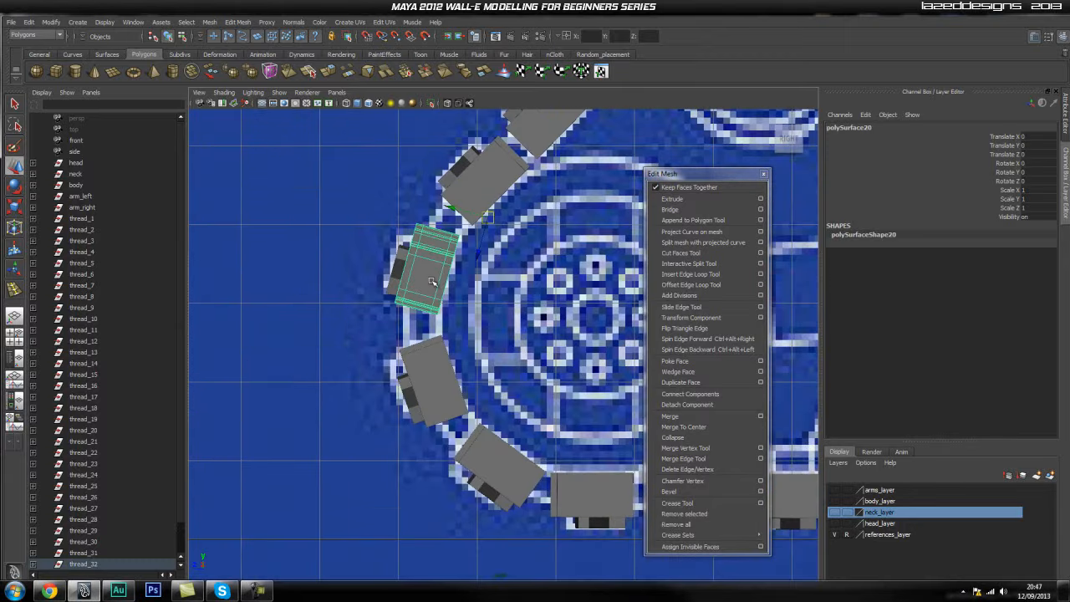
click(412, 289)
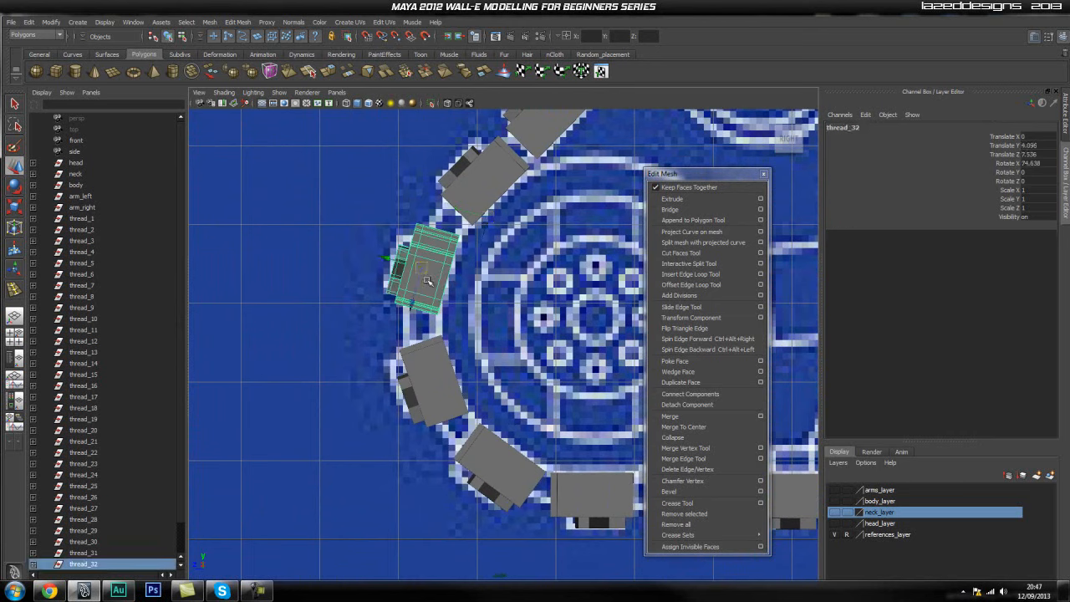
drag(422, 266, 478, 248)
key(e)
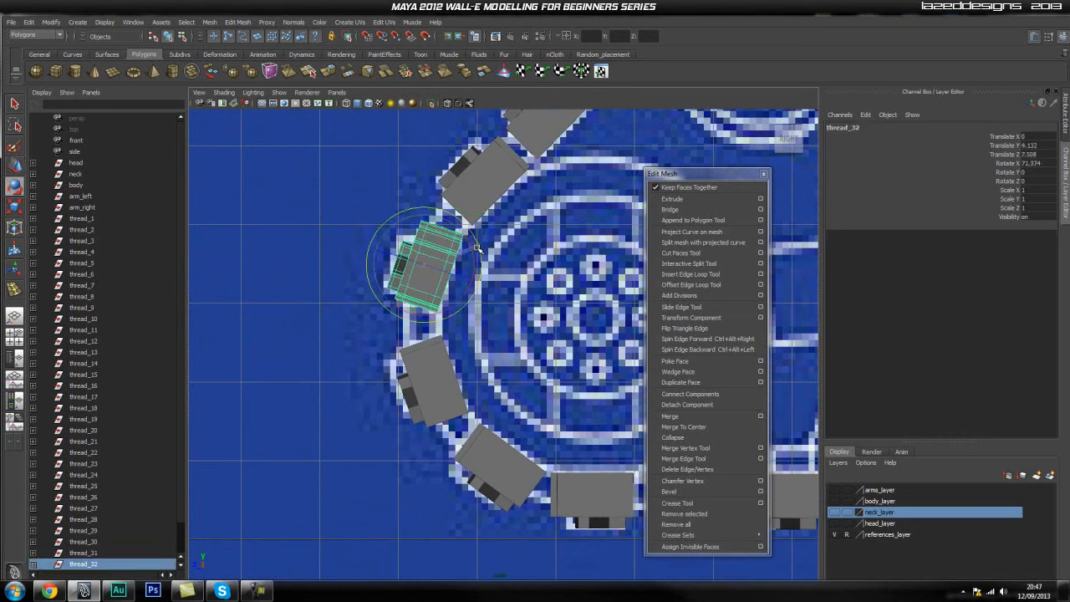
Move link thread_31 to about Translate Y 2.79, Z 7.503 and rotate it to follow the wheel's outer curve.
click(430, 398)
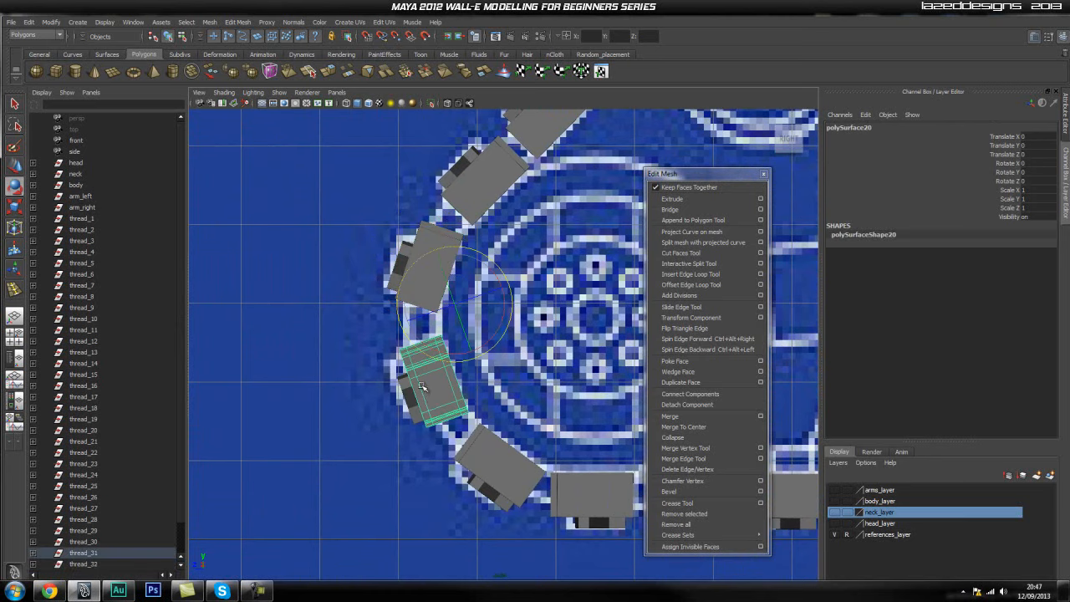
click(424, 385)
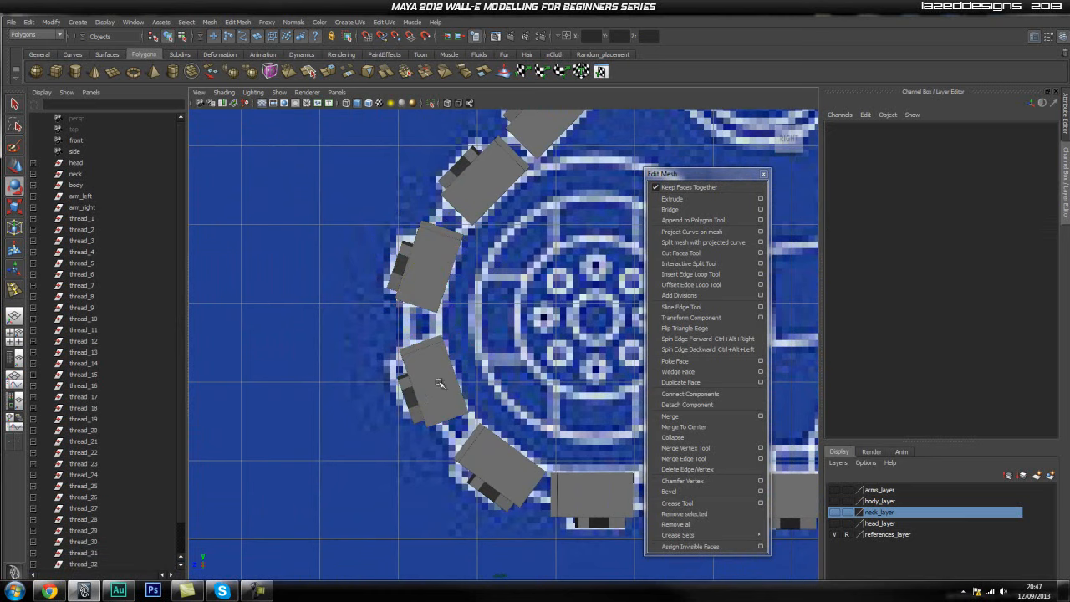
click(424, 379)
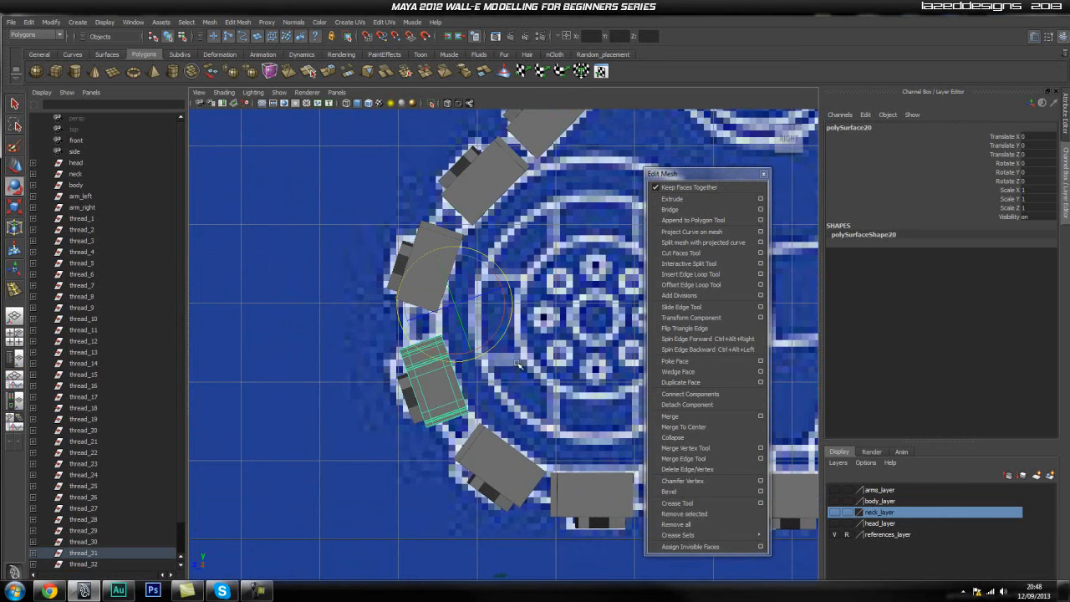
click(459, 386)
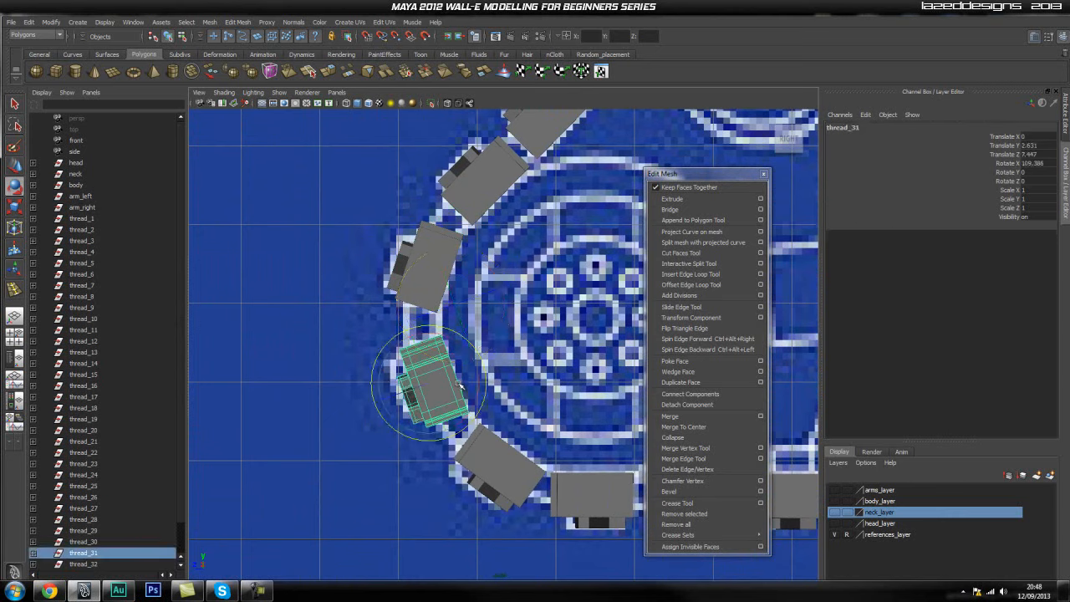
key(w)
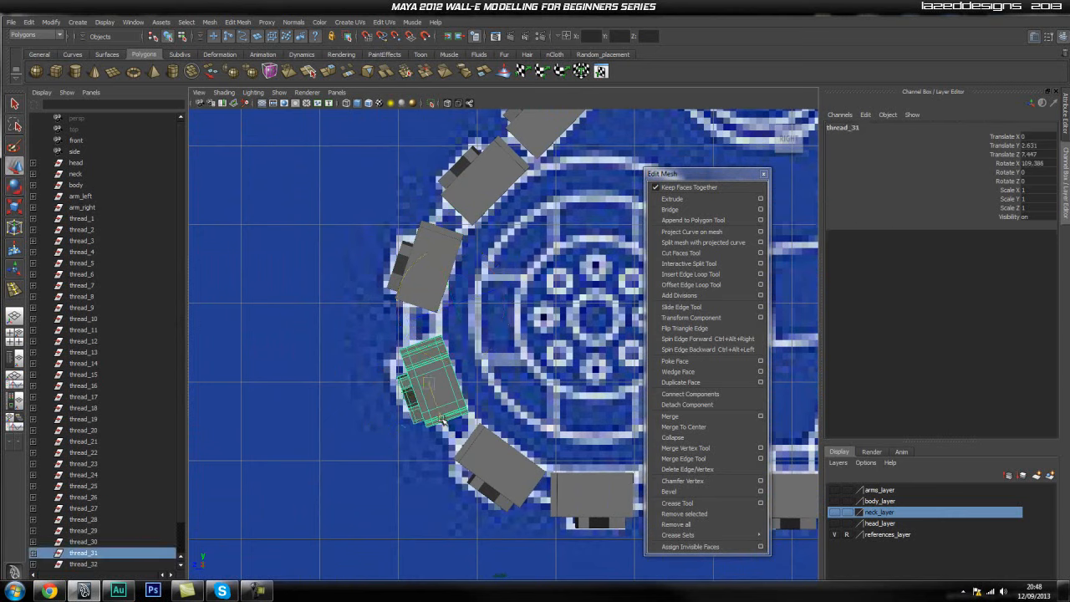
drag(441, 418, 434, 408)
key(e)
drag(470, 334, 492, 345)
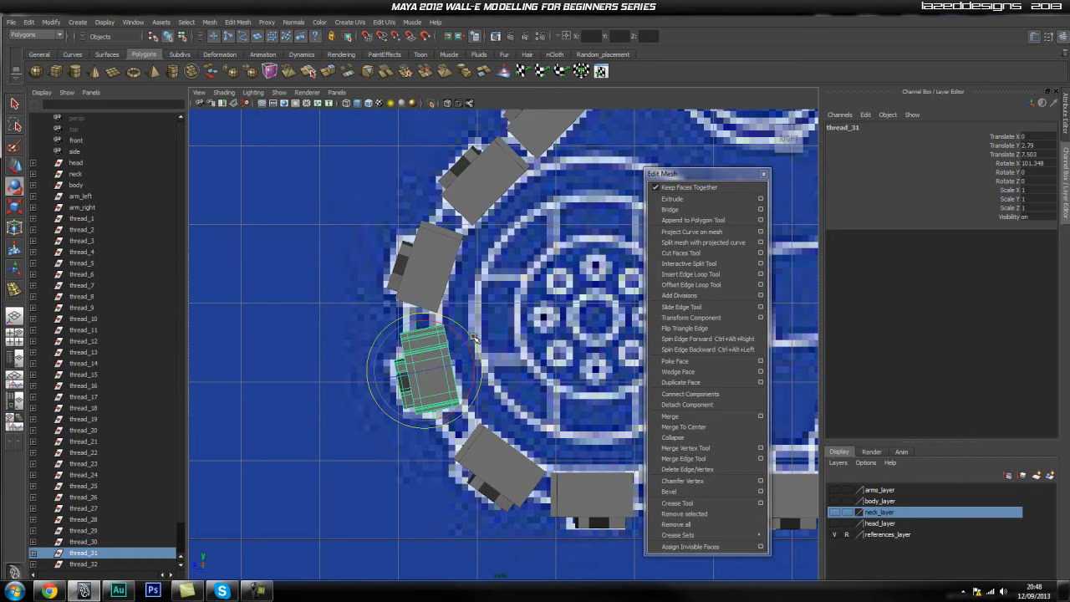
click(502, 341)
Move link thread_30 at the start of the wheel's curve to about Translate Y 1.629, Z 6.686.
alt+middle_drag(514, 406, 483, 343)
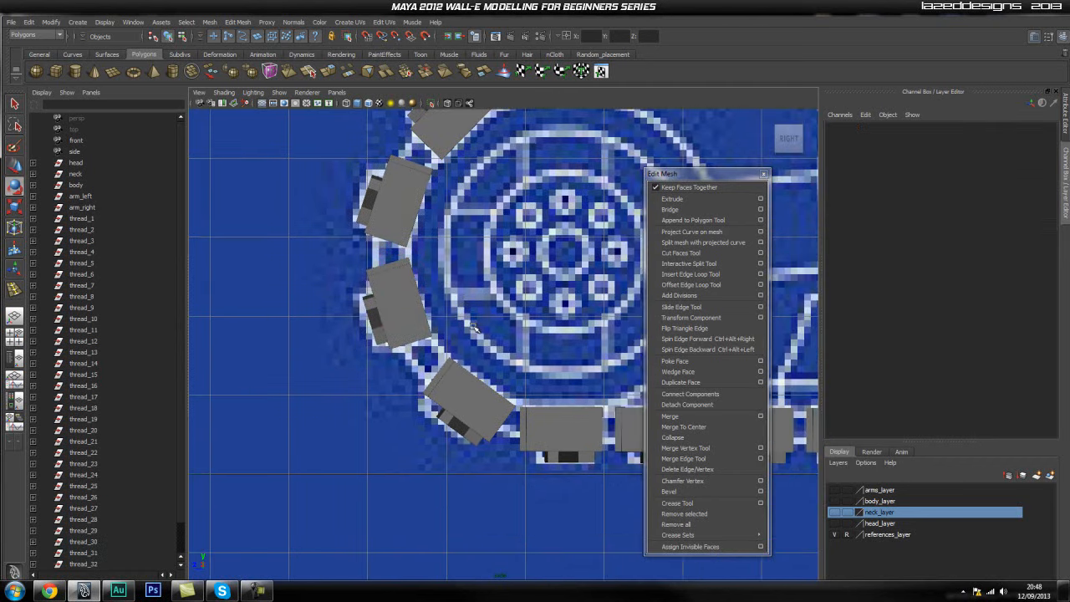
click(500, 402)
click(491, 399)
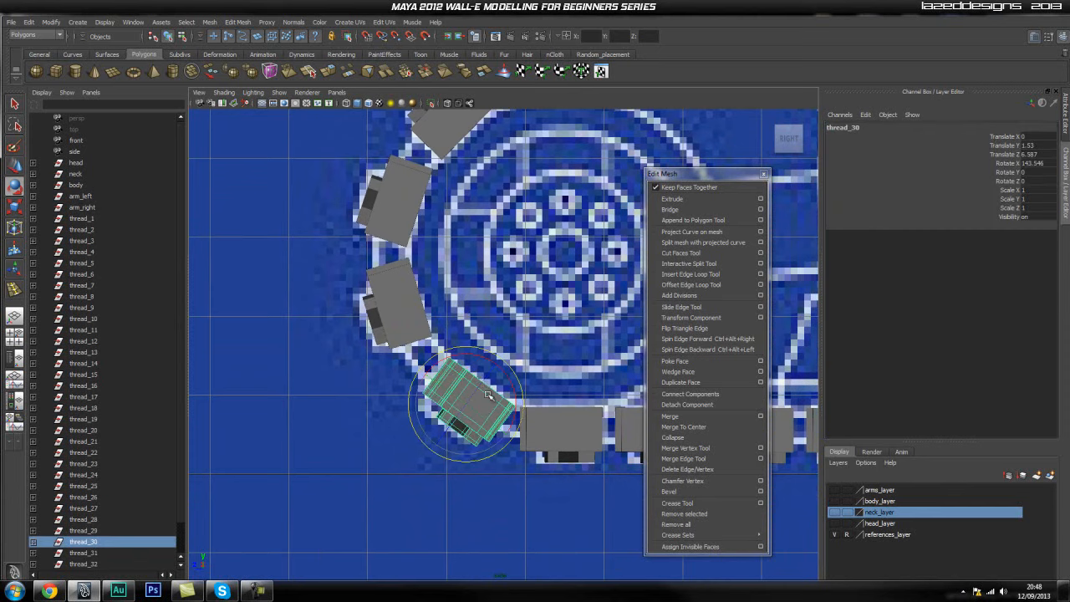
key(w)
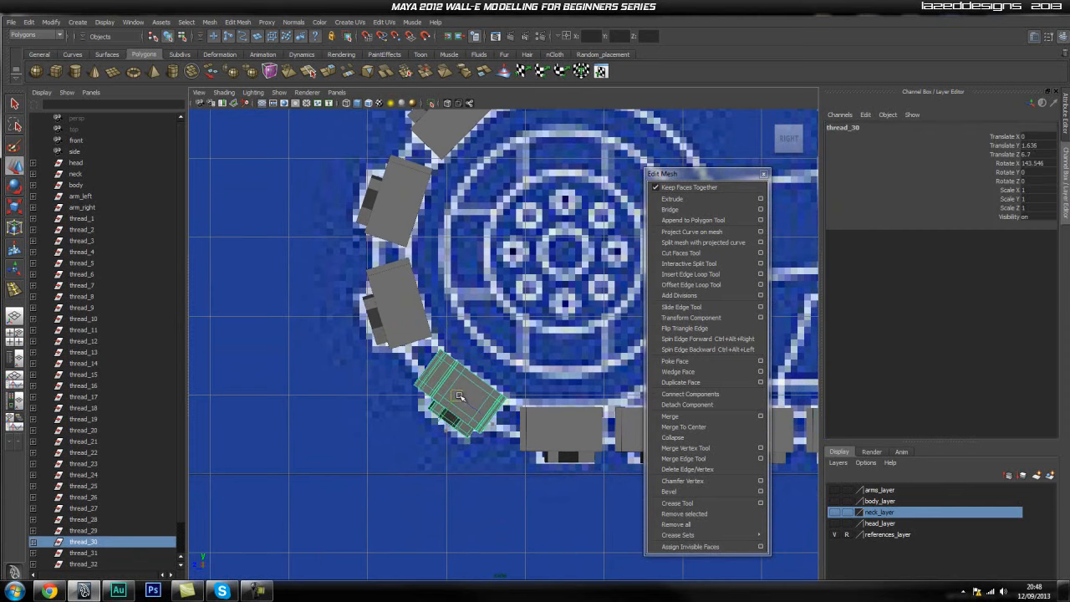
key(e)
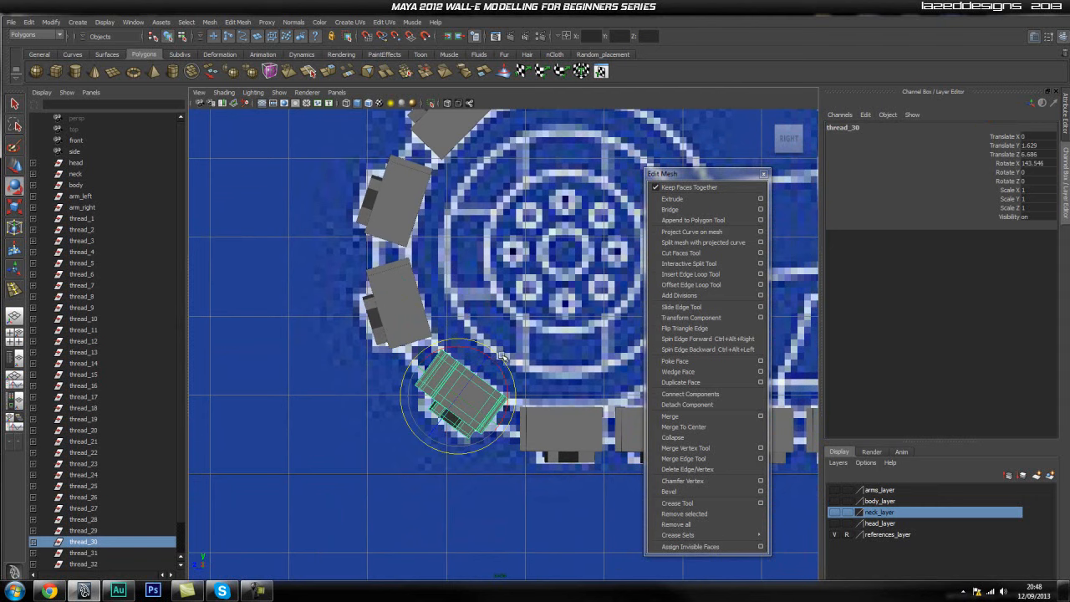
click(520, 317)
Check the adjusted loop in the perspective view and inspect the links around the upper wheel in the side view.
key(space)
drag(496, 342, 493, 315)
alt+drag(515, 382, 427, 376)
alt+drag(294, 328, 490, 239)
key(space)
drag(499, 288, 514, 253)
alt+middle_drag(515, 253, 285, 509)
alt+middle_drag(561, 226, 399, 480)
alt+right_drag(451, 339, 475, 339)
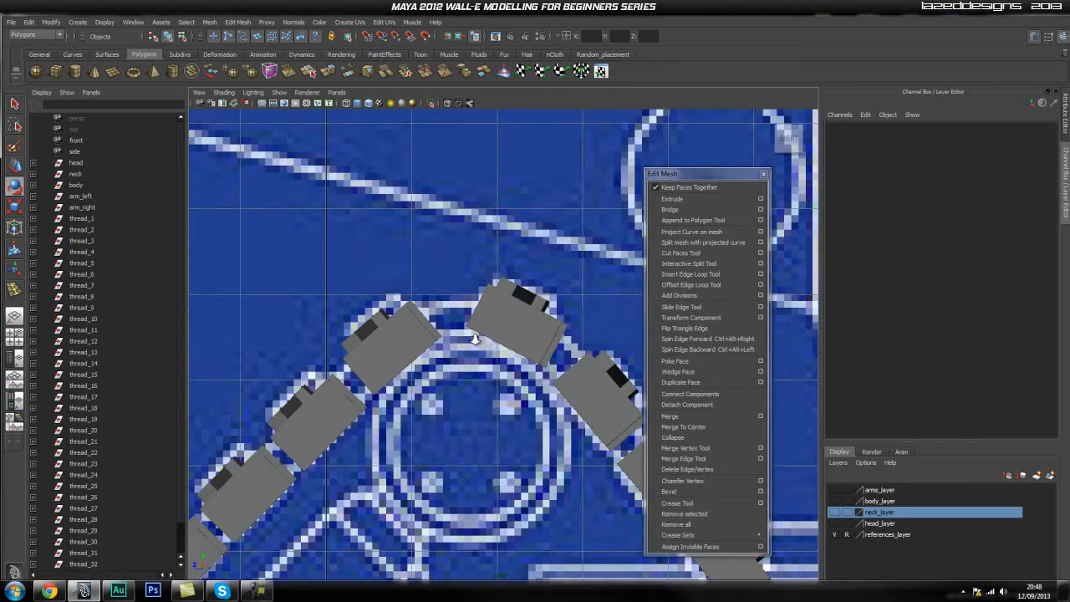
Move link thread_10 over the upper wheel to about Translate Y 11.731, Z -3.164 and rotate it to match the reference outline.
click(530, 333)
key(w)
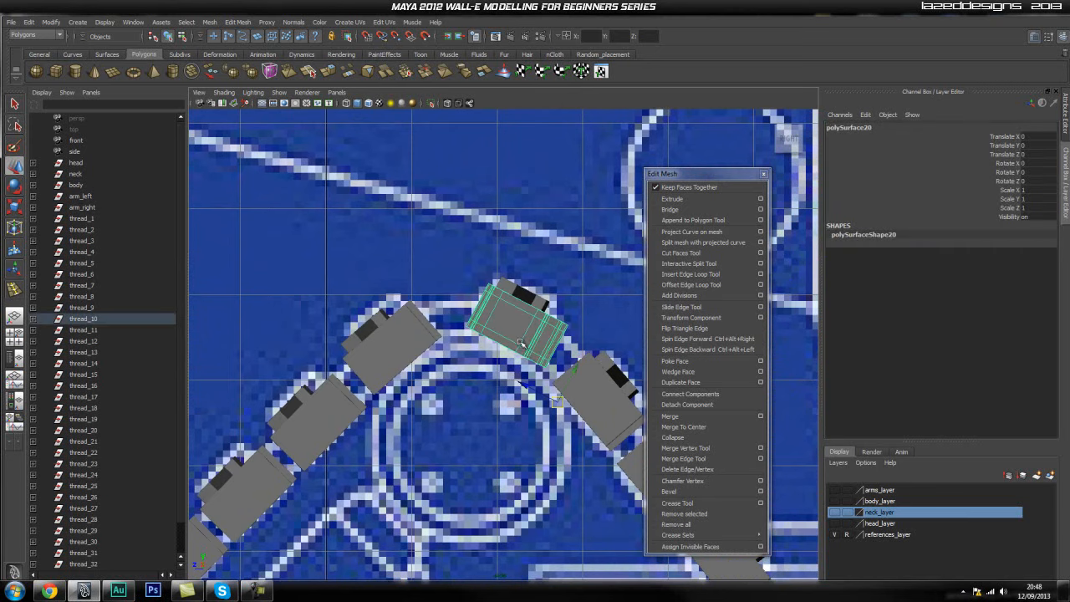
key(Up)
drag(519, 319, 502, 316)
key(e)
click(560, 303)
click(511, 324)
key(Up)
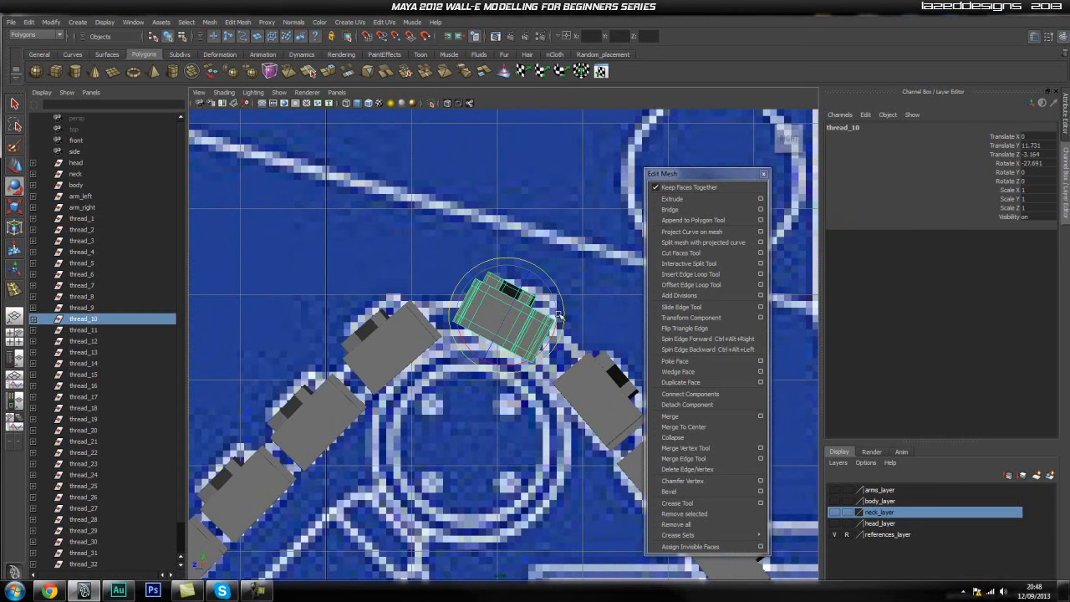
key(w)
key(e)
mouse_move(560, 293)
mouse_down()
mouse_move(553, 298)
mouse_move(569, 286)
mouse_up()
click(569, 285)
Try to group all the tread links of the loop in the perspective view.
scroll(569, 285, down, 6)
alt+middle_drag(395, 530, 414, 374)
scroll(422, 361, down, 3)
mouse_move(413, 374)
alt+mouse_down()
mouse_move(447, 410)
mouse_move(517, 413)
alt+mouse_up()
drag(583, 287, 369, 525)
mouse_move(558, 480)
alt+mouse_down()
mouse_move(517, 446)
mouse_move(502, 463)
mouse_move(514, 464)
alt+mouse_up()
key(ctrl+g)
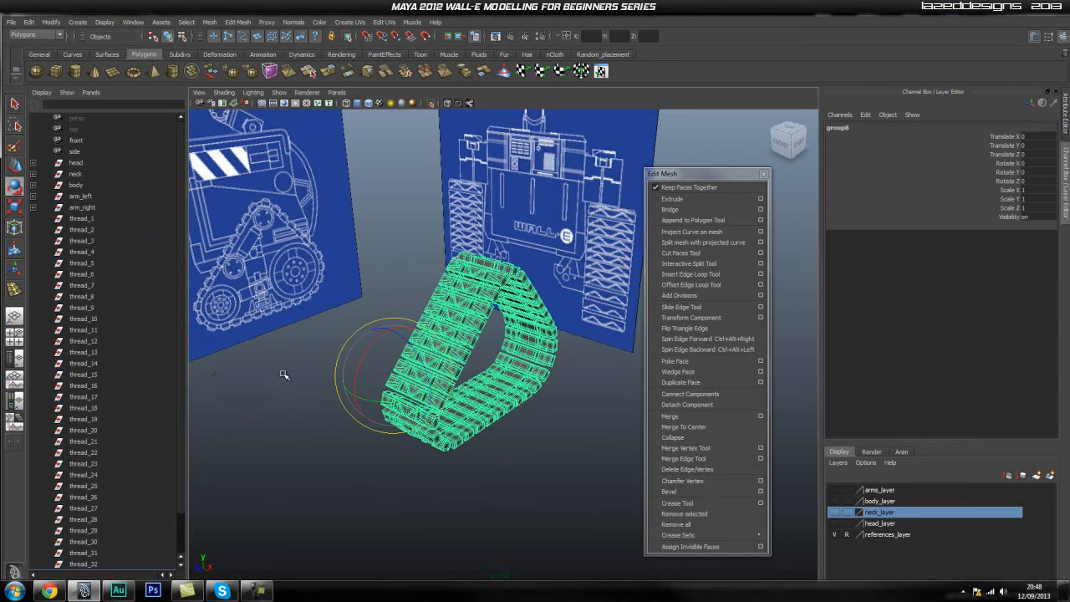
key(ctrl+z)
Select every piece of the tread loop from above, group them, and name the group thread.
scroll(535, 419, down, 3)
click(530, 421)
alt+drag(530, 421, 512, 452)
drag(576, 295, 433, 465)
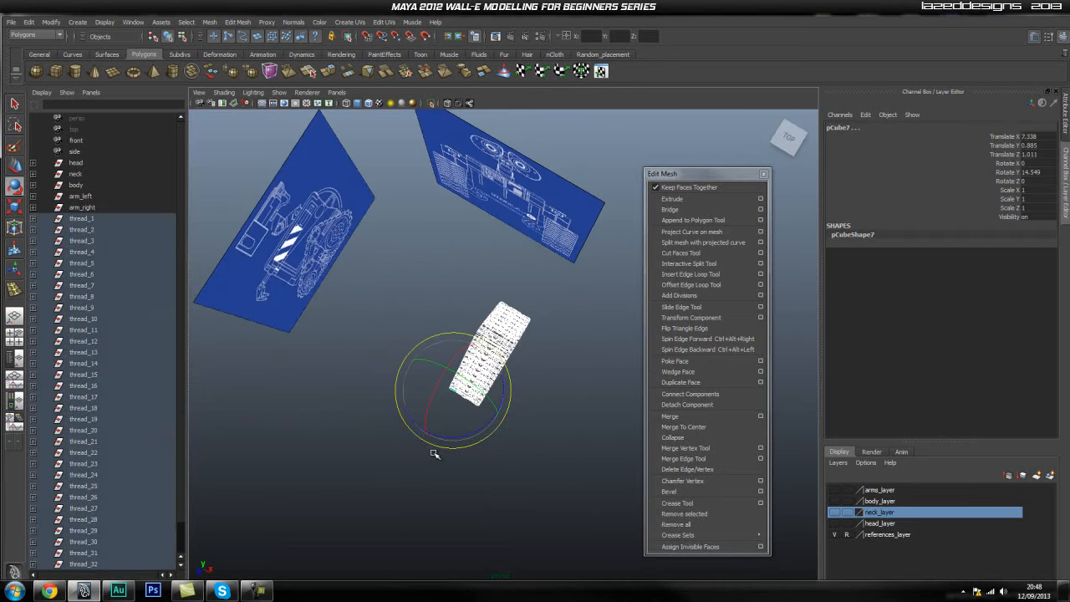
key(ctrl+g)
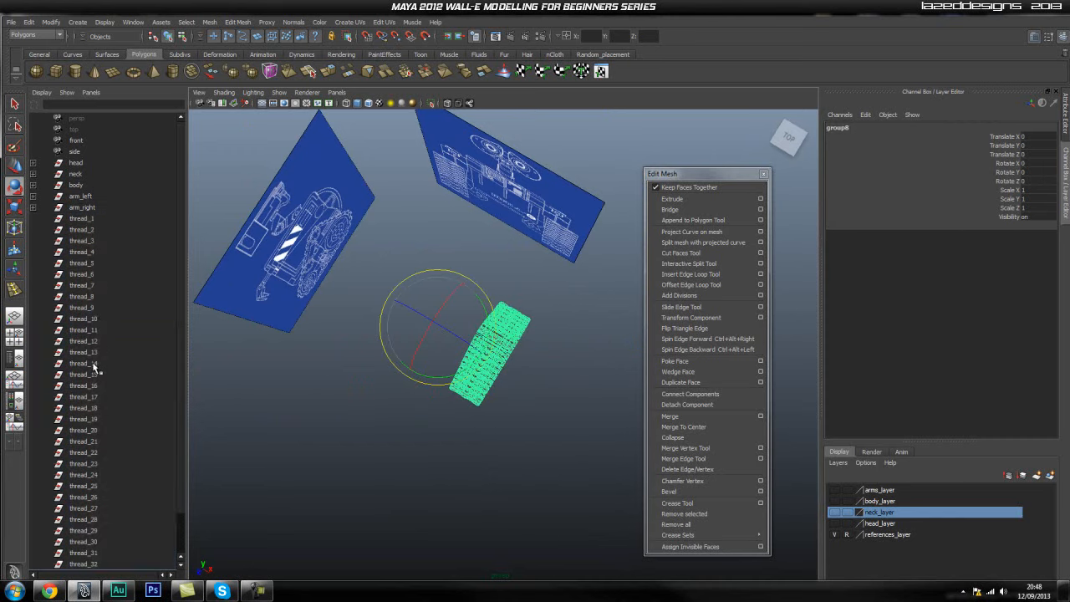
scroll(106, 489, down, 2)
double_click(78, 531)
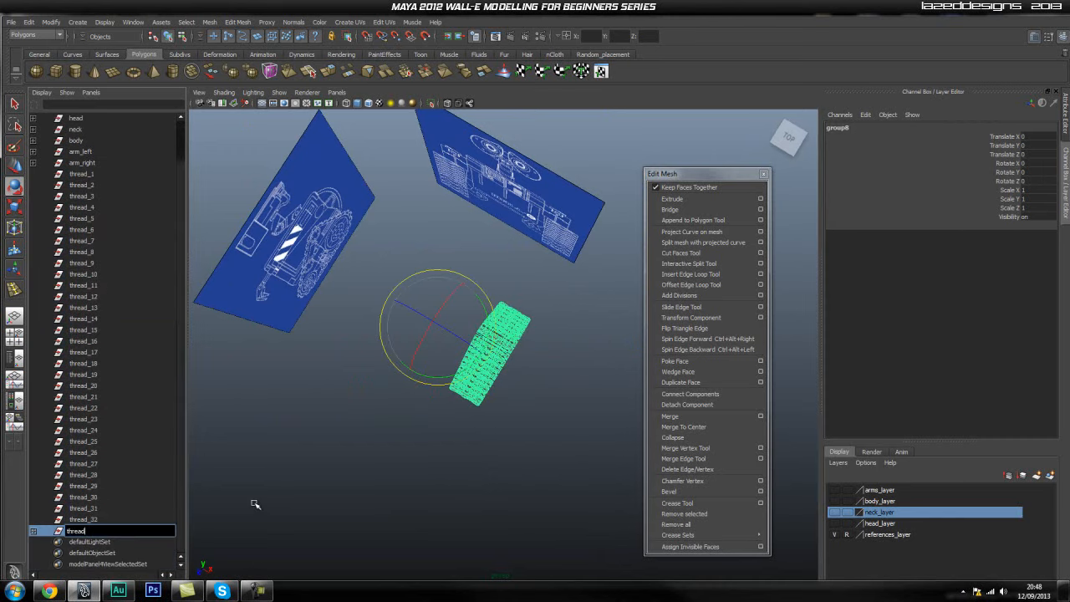
key(Return)
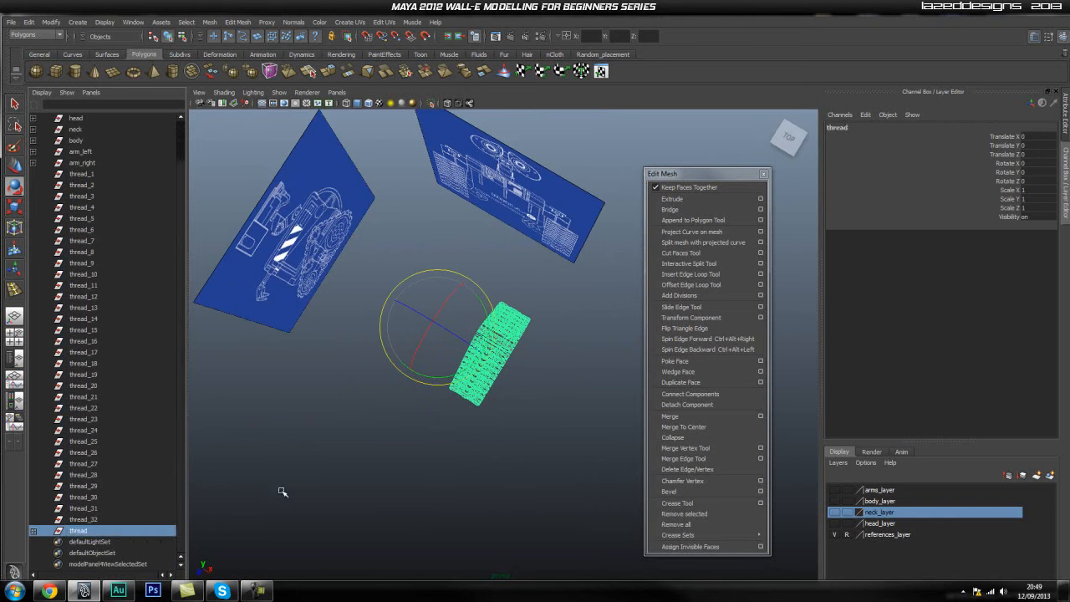
Check the contents of the thread group and delete the leftover empty groups thread_1 to thread_32.
click(283, 492)
click(34, 530)
scroll(88, 532, down, 10)
scroll(96, 533, up, 10)
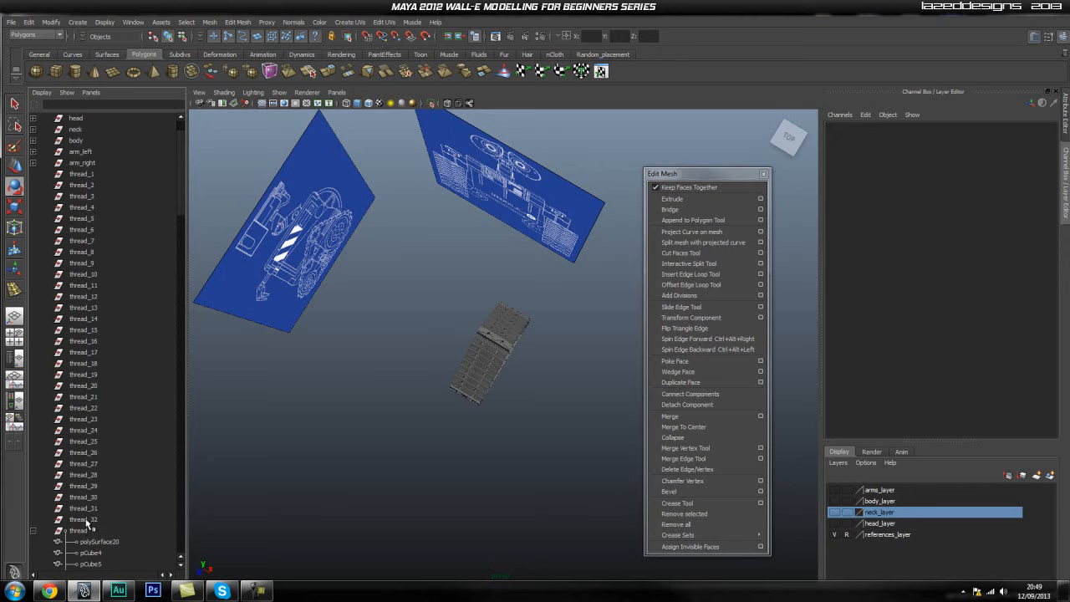
click(84, 520)
shift+click(84, 174)
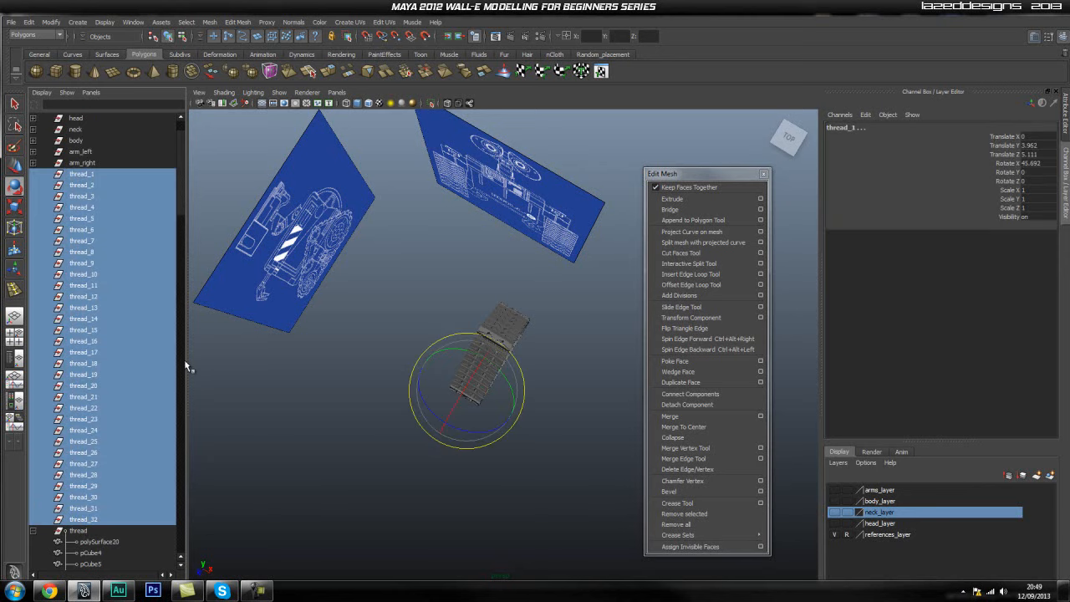
key(Delete)
click(39, 175)
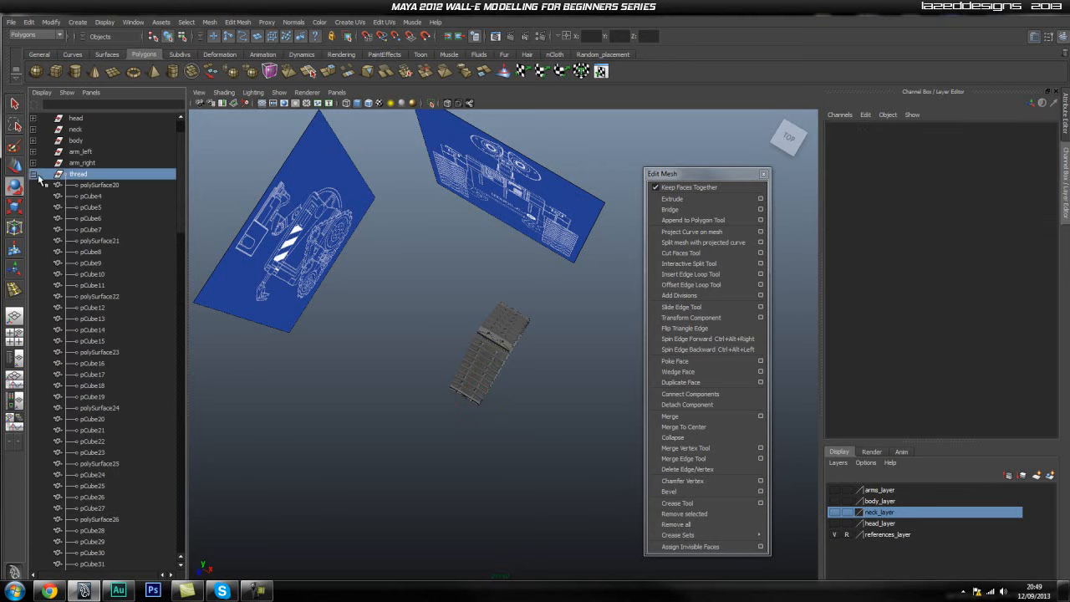
click(32, 174)
Center the pivot of the thread group.
alt+drag(378, 459, 313, 334)
key(space)
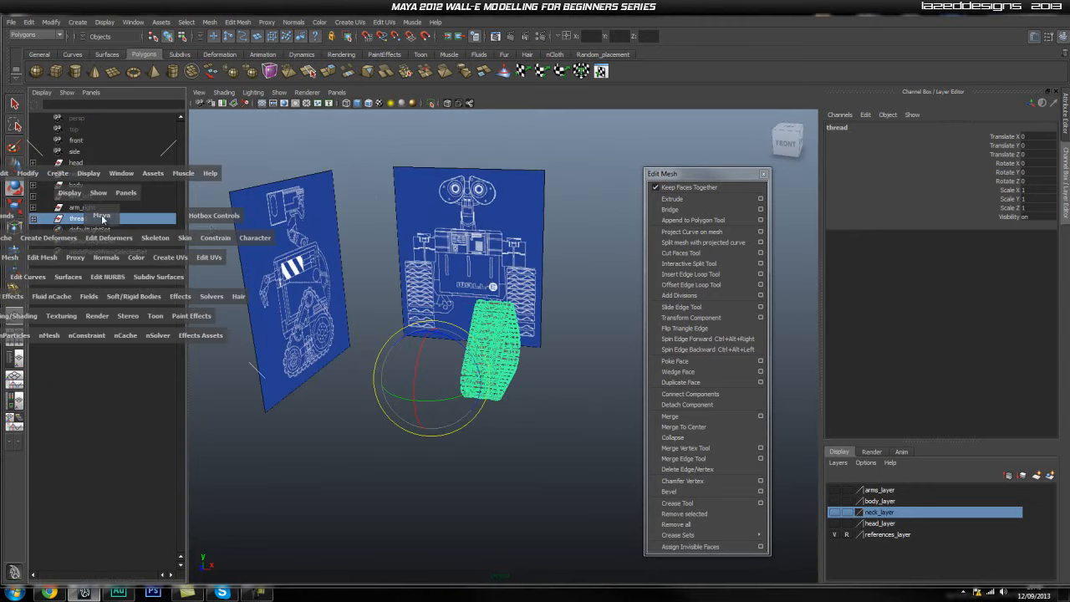
key(space)
click(394, 312)
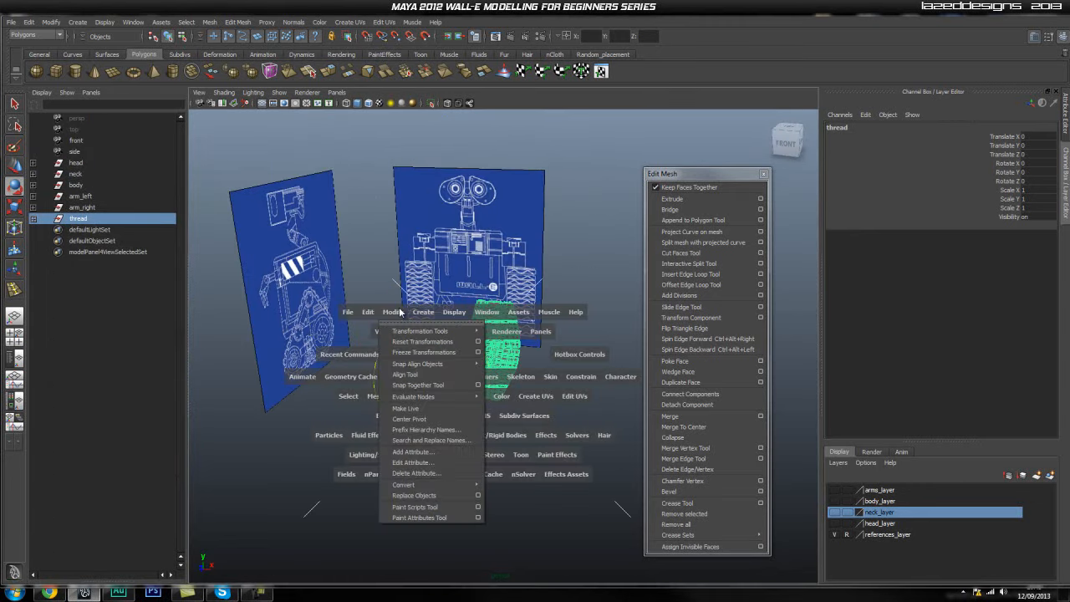
click(442, 419)
alt+right_drag(418, 418, 538, 421)
alt+drag(577, 430, 538, 462)
click(537, 462)
Create a new display layer containing the thread group and hide that layer.
click(886, 490)
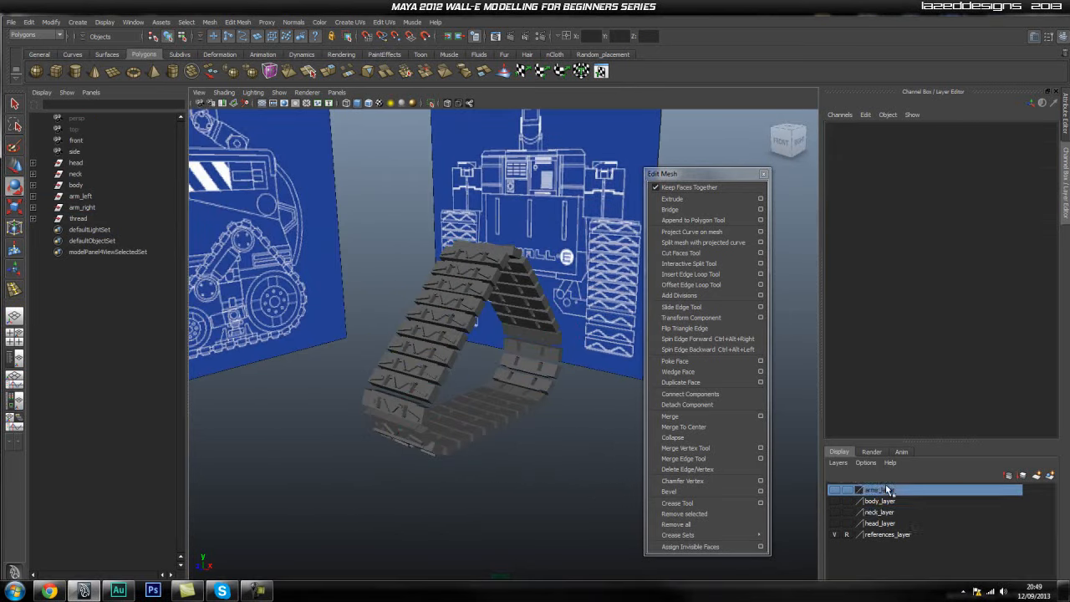
click(1050, 474)
click(894, 492)
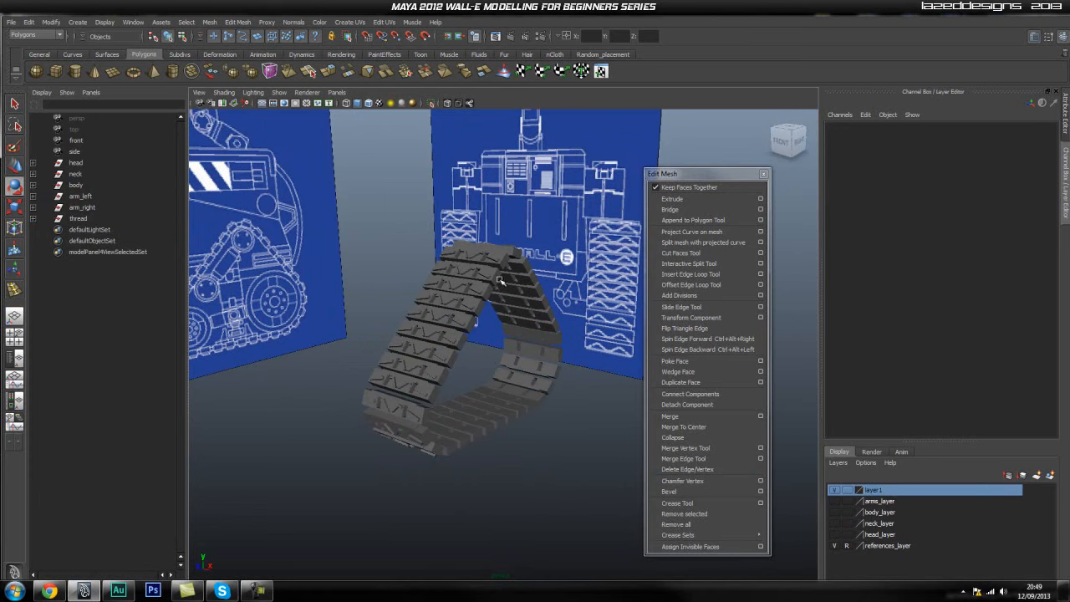
click(96, 219)
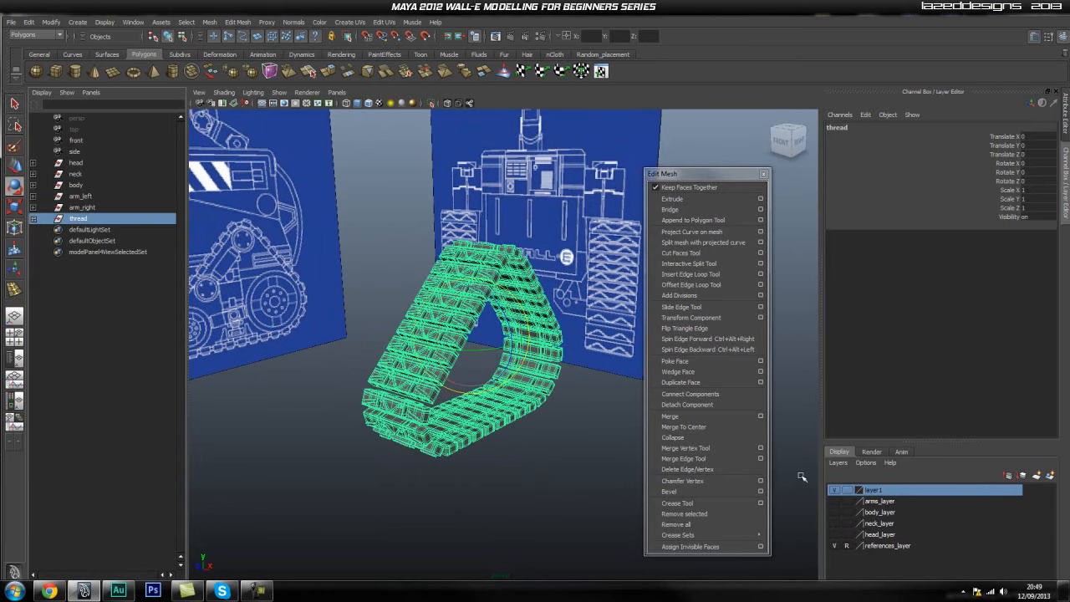
right_click(894, 495)
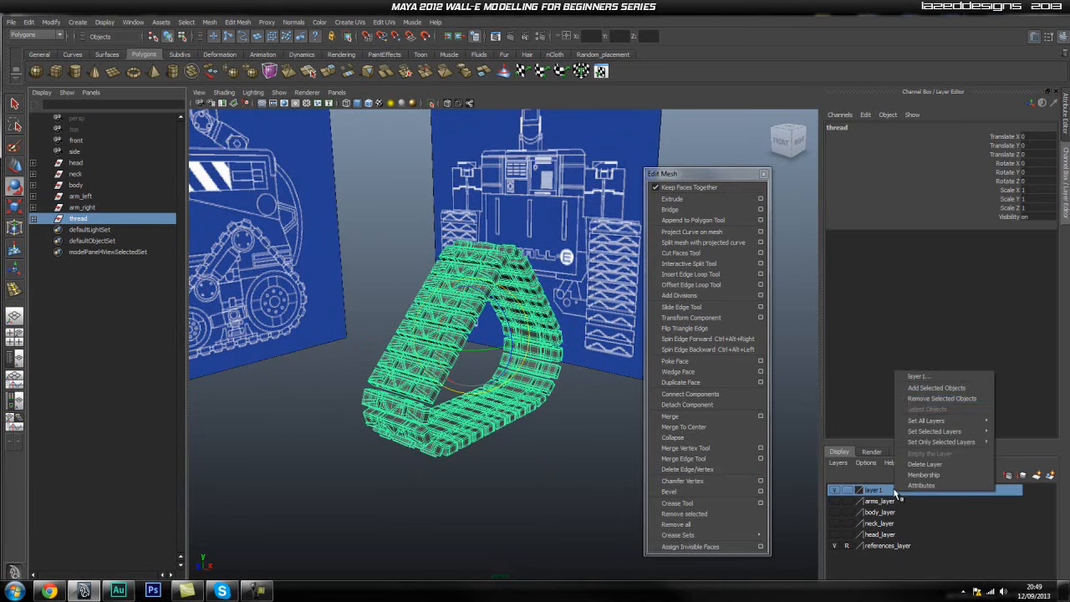
click(942, 376)
click(594, 476)
click(837, 490)
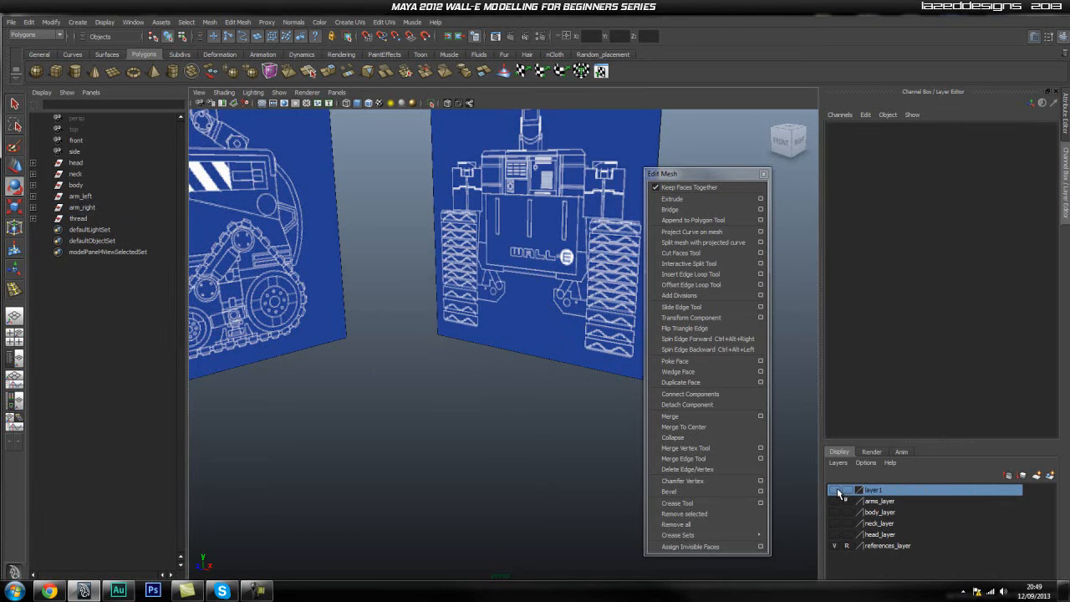
Examine the wheels and the suspension parts inside the track on the side-view reference.
alt+middle_drag(450, 401, 472, 404)
alt+drag(473, 404, 438, 418)
key(space)
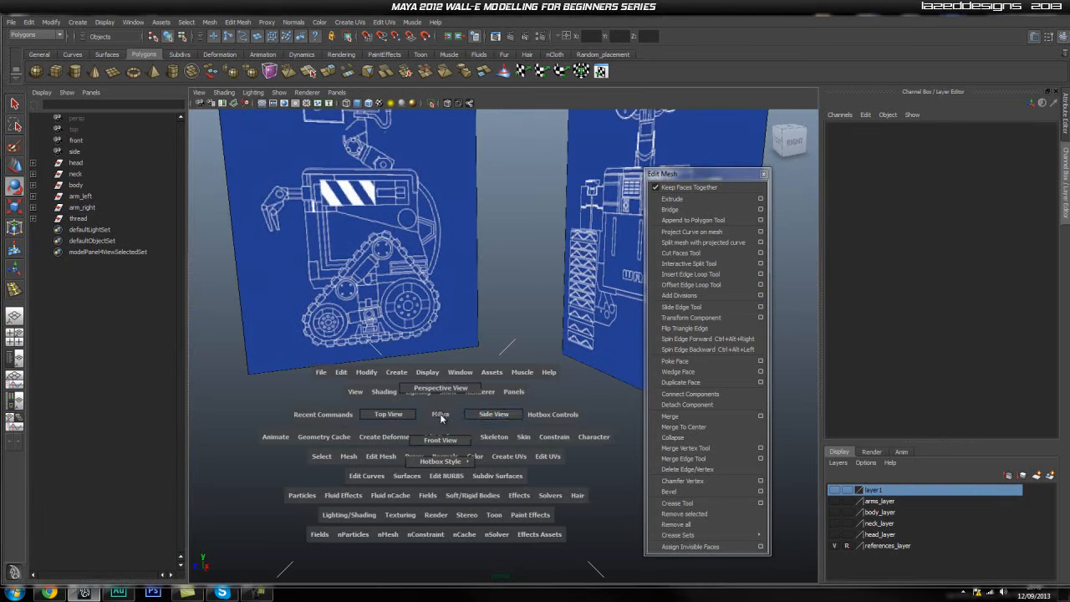
click(527, 424)
scroll(434, 400, up, 5)
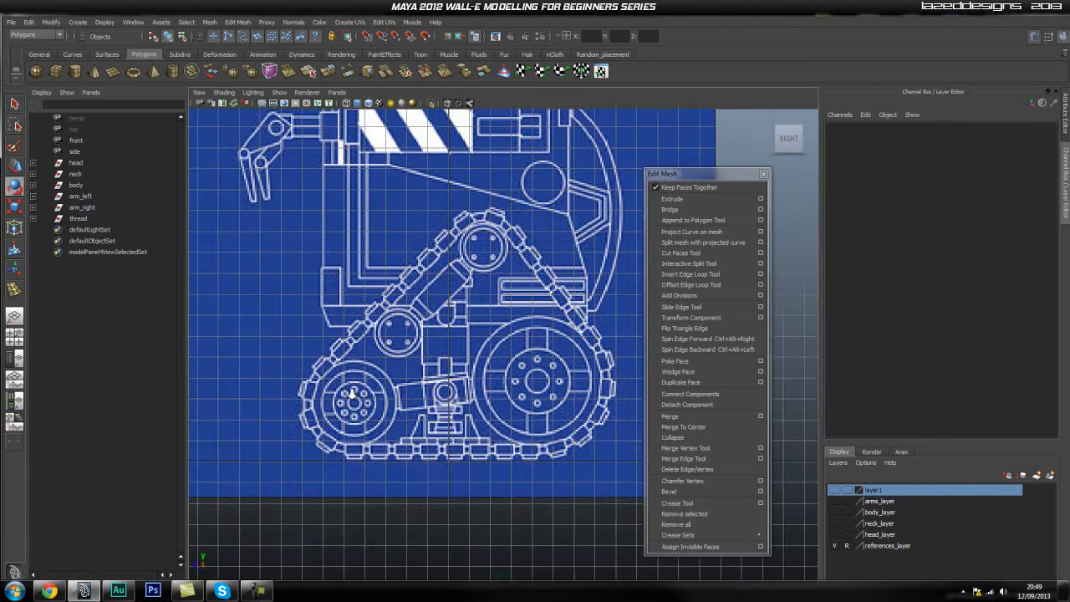
alt+middle_drag(435, 400, 404, 407)
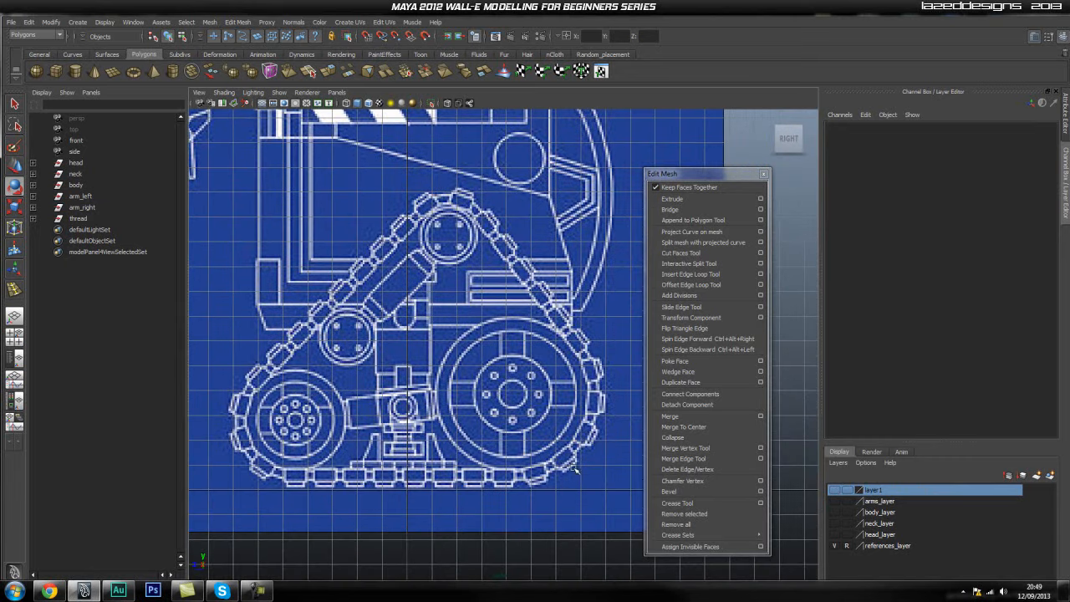
alt+middle_drag(451, 418, 442, 393)
alt+middle_drag(332, 400, 357, 306)
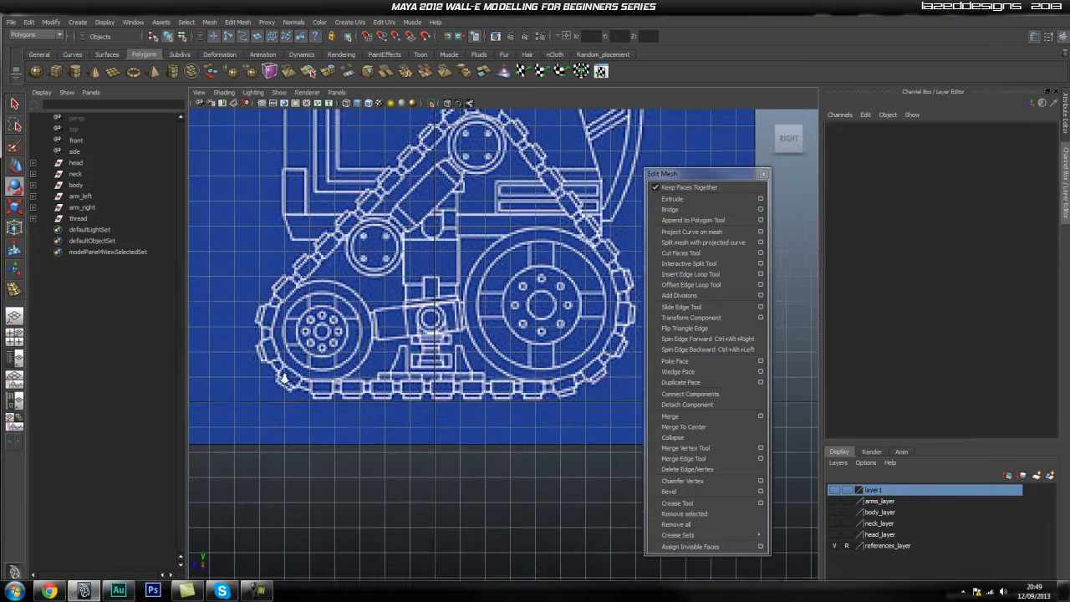
Create a thin polygon cube strip along the flat bottom run of the track, following the side-view and front-view references.
alt+right_drag(358, 306, 466, 373)
alt+middle_drag(466, 373, 494, 369)
click(74, 72)
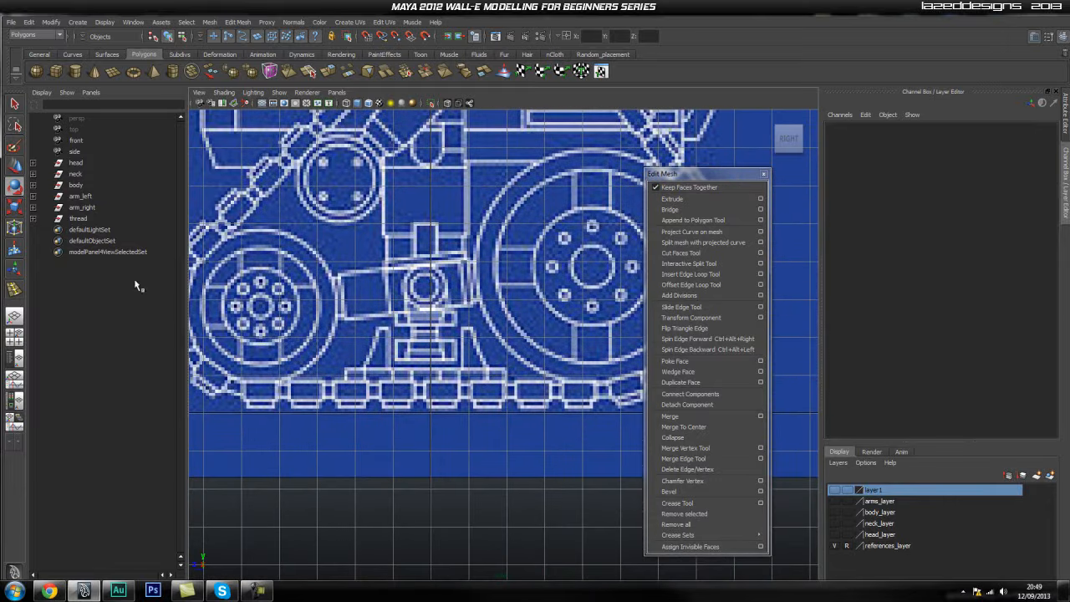
drag(252, 389, 592, 394)
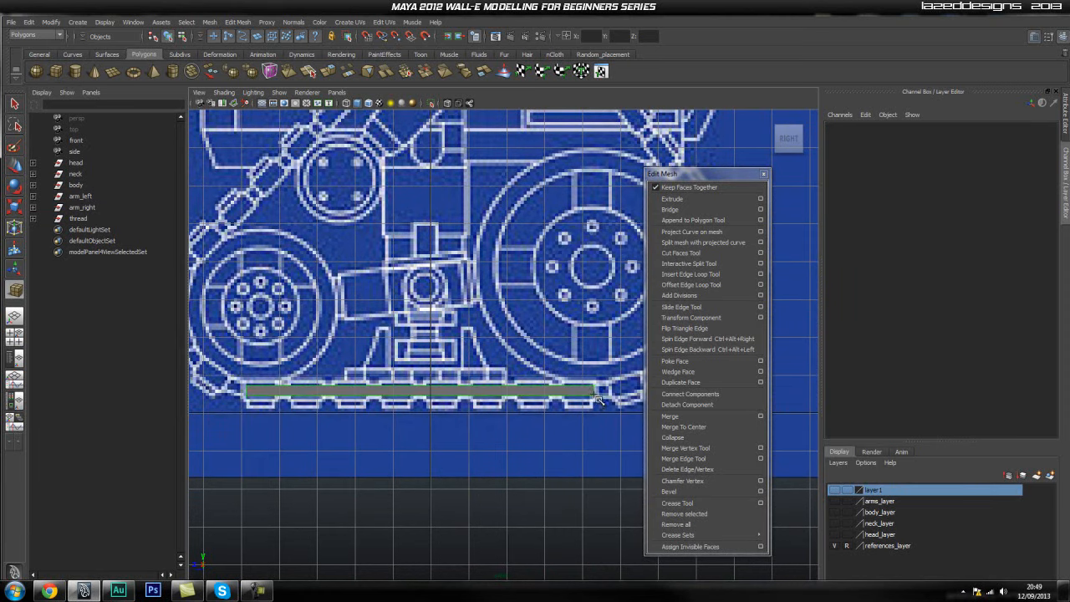
alt+middle_drag(410, 434, 463, 423)
key(space)
click(460, 411)
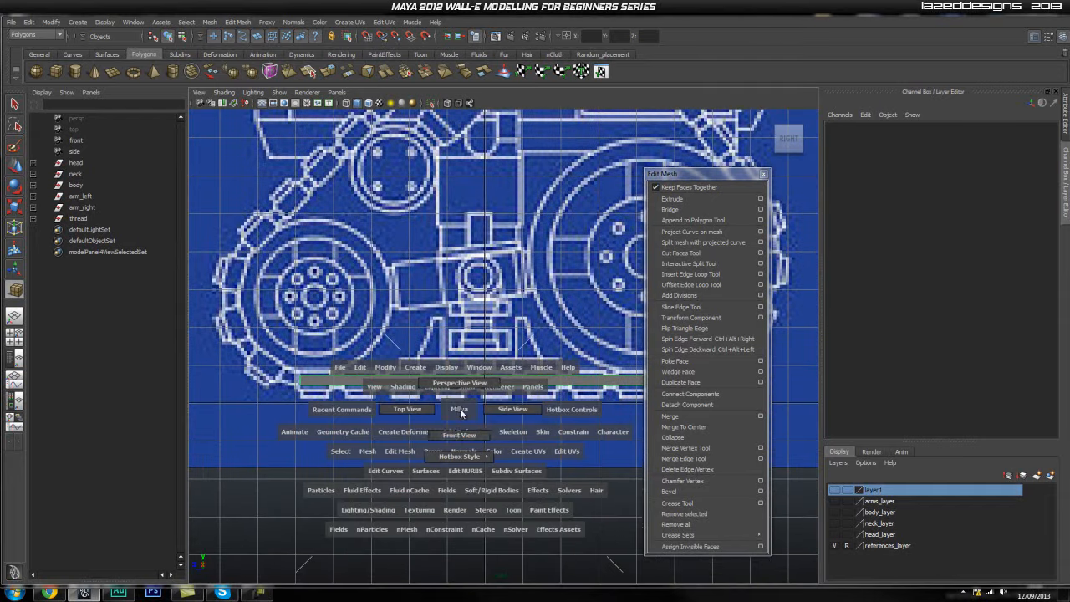
drag(460, 410, 459, 435)
drag(241, 388, 513, 393)
Center the strip across the bottom tread of the track on the front reference, at about 9.16 in Translate X.
key(w)
scroll(404, 421, up, 4)
alt+middle_drag(404, 421, 397, 400)
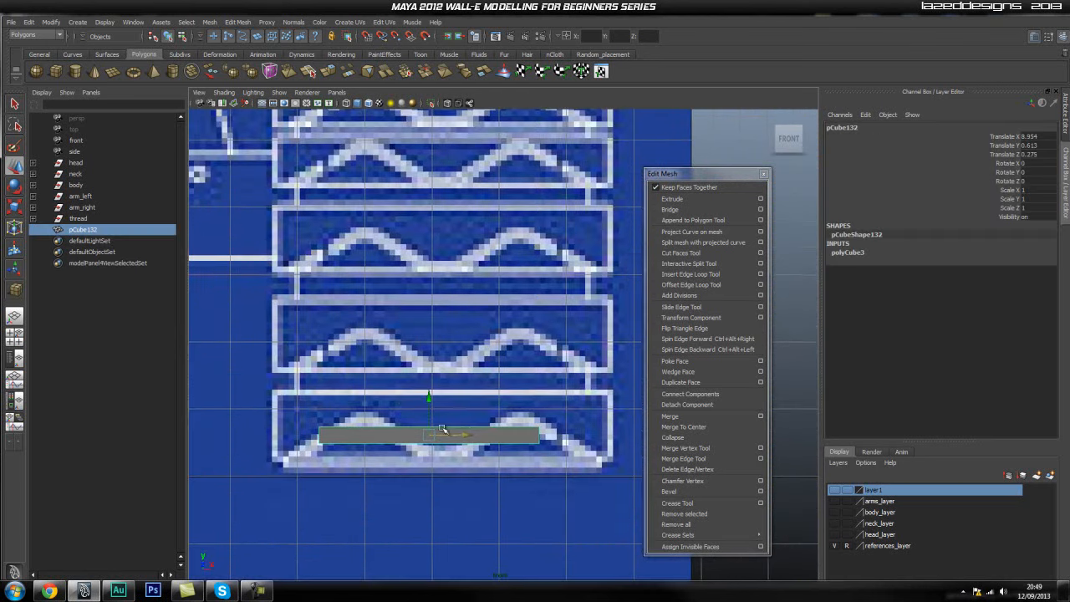
drag(466, 432, 520, 439)
Scale the strip to about 0.323 in X and 0.638 in Y, fitting its thickness to the track's side-view reference.
key(r)
key(w)
key(r)
key(space)
alt+middle_drag(477, 459, 387, 444)
alt+right_drag(387, 444, 528, 445)
alt+middle_drag(529, 444, 459, 427)
alt+middle_drag(269, 453, 640, 470)
key(space)
mouse_move(443, 437)
mouse_down()
mouse_move(443, 449)
mouse_move(449, 437)
mouse_up()
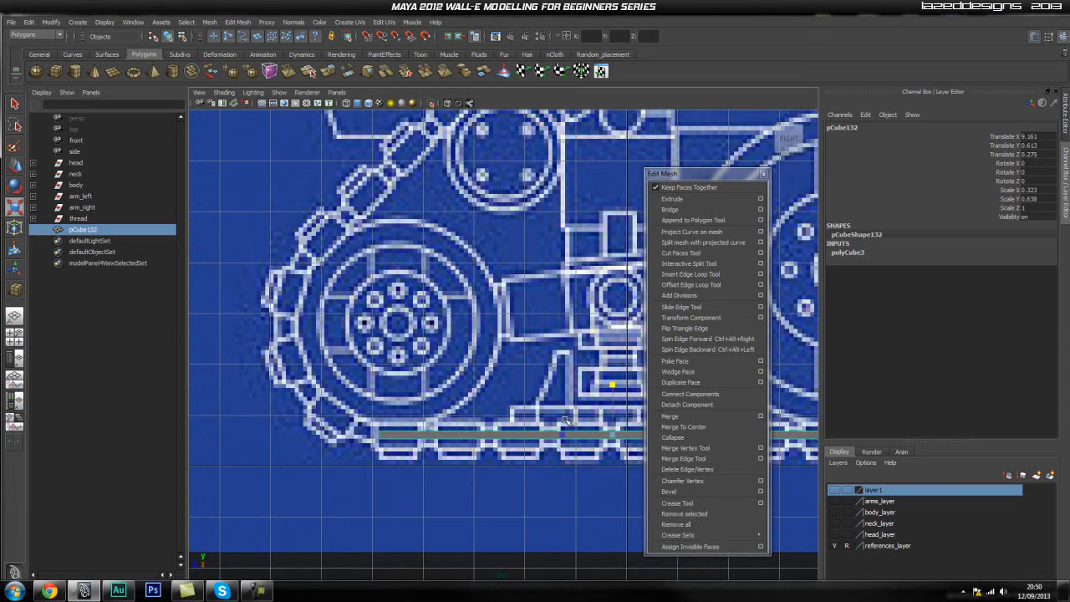
scroll(391, 431, up, 4)
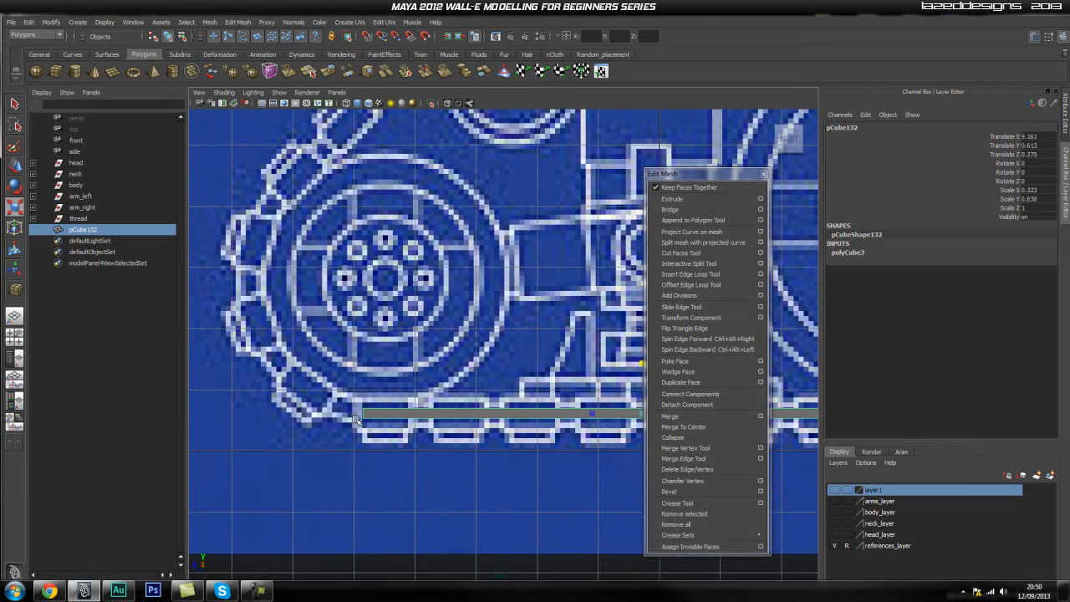
Extrude the strip's end face below the small wheel about 0.38 upward and 0.89 outward, and rotate it to follow the track.
key(space)
drag(431, 409, 430, 383)
alt+drag(411, 432, 447, 431)
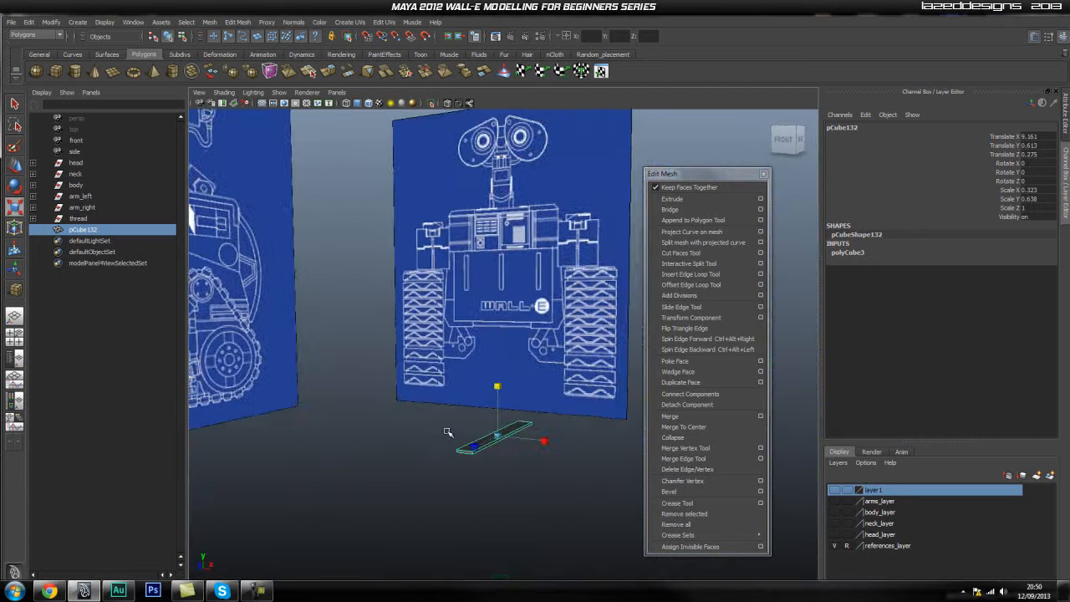
scroll(448, 432, up, 4)
alt+middle_drag(485, 456, 495, 382)
scroll(465, 425, up, 4)
alt+middle_drag(468, 477, 466, 424)
key(q)
right_drag(356, 487, 356, 424)
key(space)
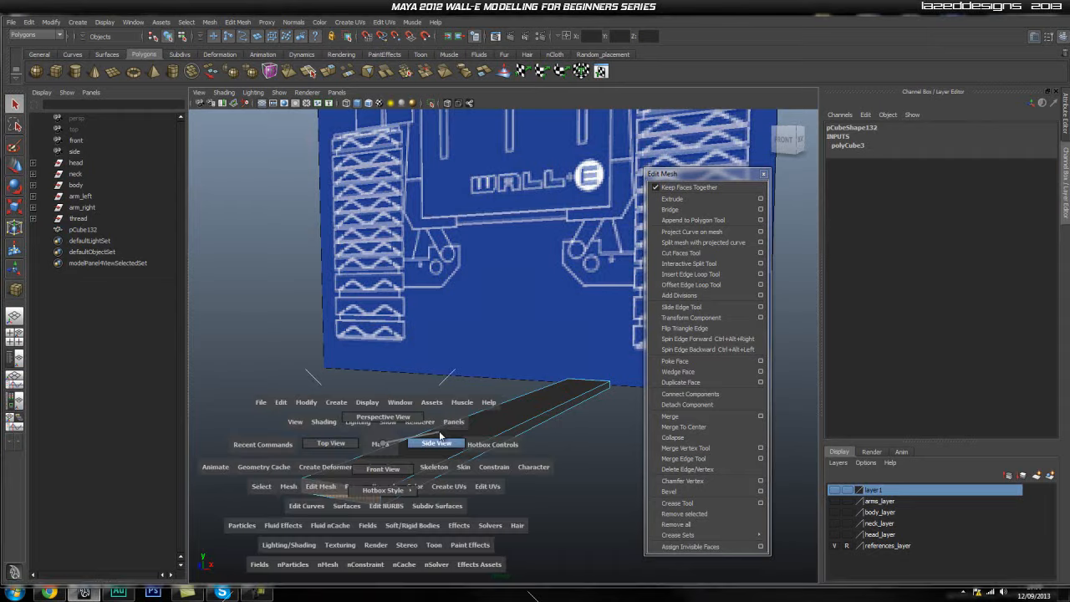
drag(440, 436, 441, 437)
scroll(534, 276, up, 6)
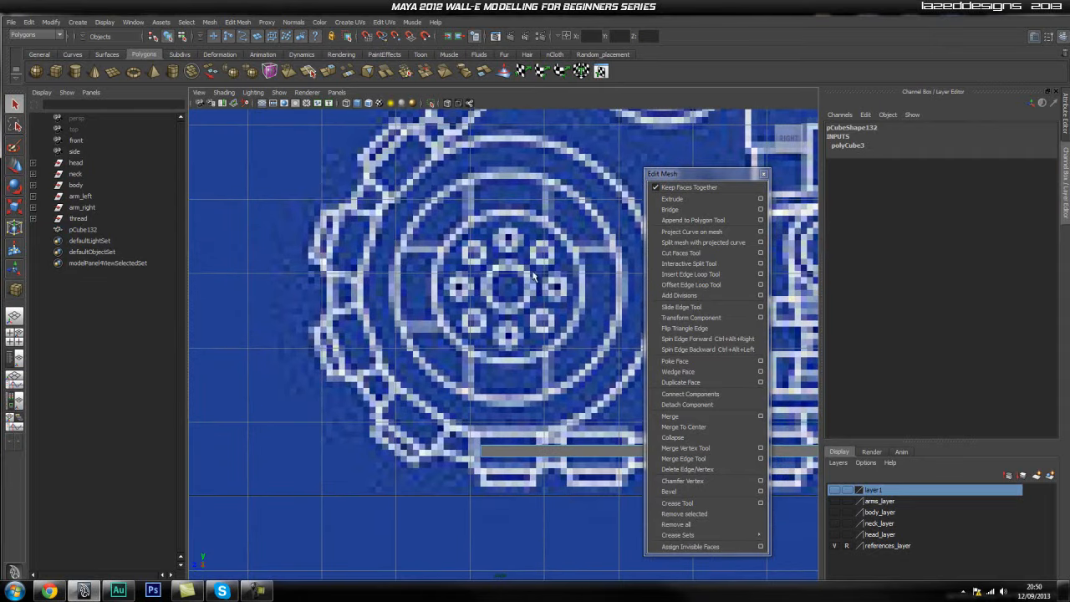
click(672, 199)
drag(451, 449, 414, 426)
scroll(418, 414, up, 2)
alt+middle_drag(421, 412, 425, 378)
key(e)
drag(423, 360, 440, 393)
key(w)
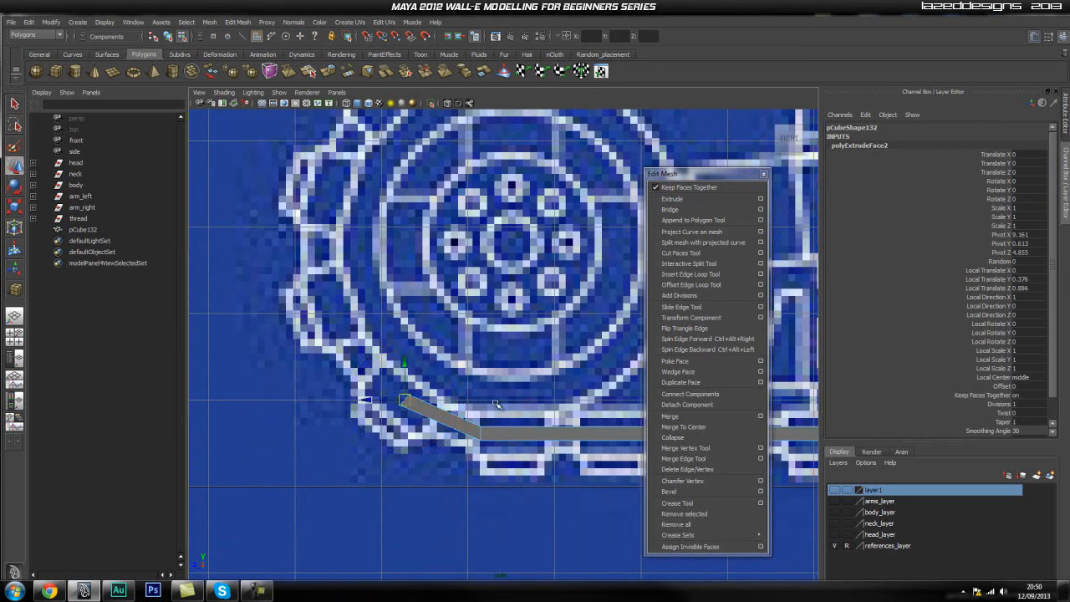
Extrude two more segments up the outer side of the small wheel, rotating each end face to follow the track's curve.
click(672, 199)
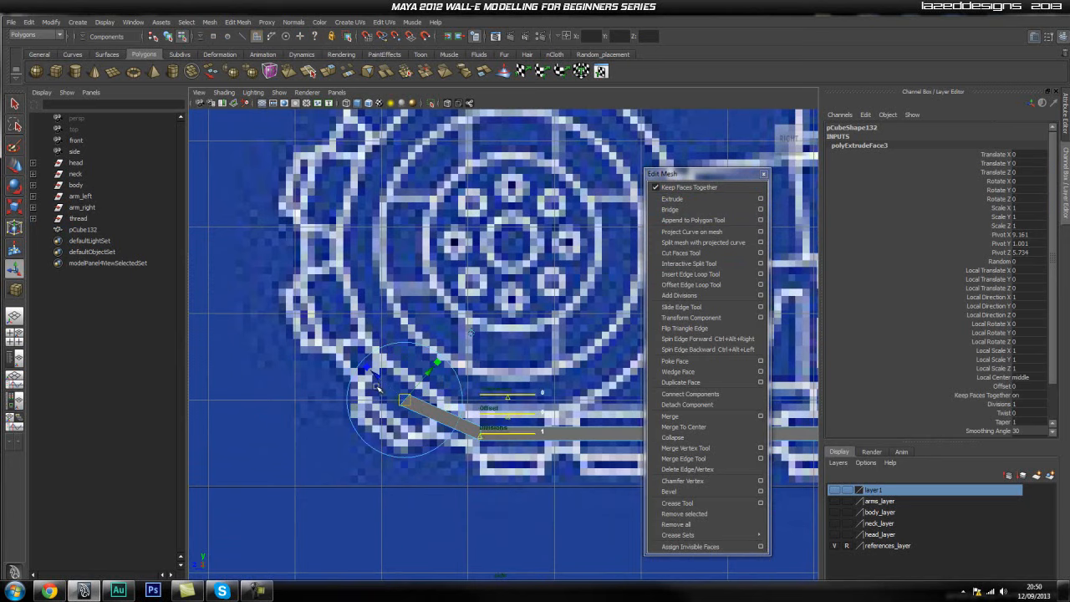
drag(408, 402, 334, 307)
key(e)
drag(364, 261, 383, 301)
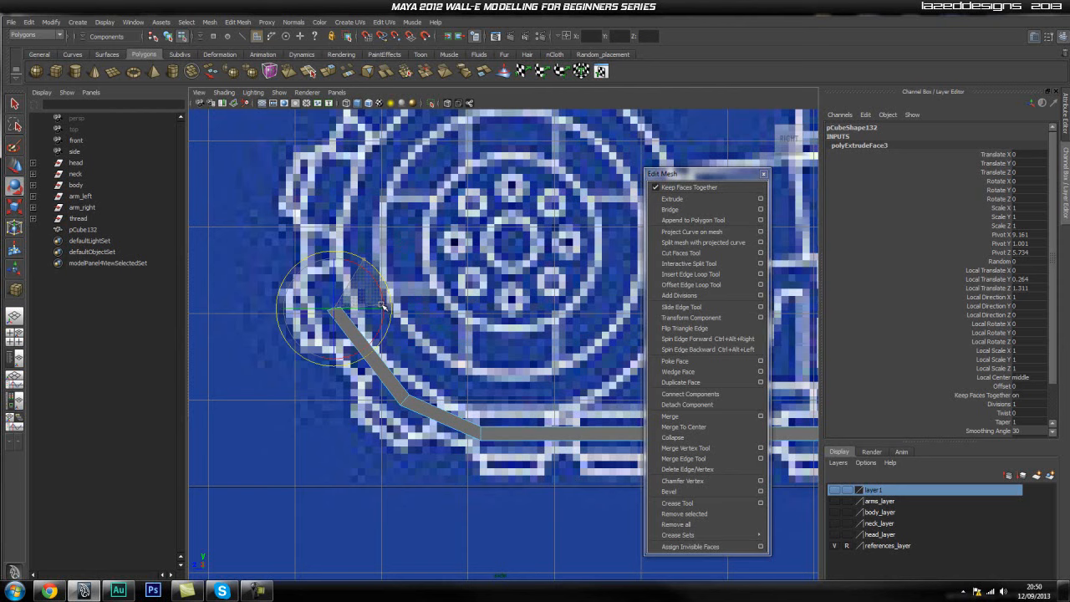
drag(380, 310, 380, 309)
alt+middle_drag(258, 234, 290, 317)
scroll(320, 303, up, 1)
click(686, 198)
drag(366, 381, 352, 264)
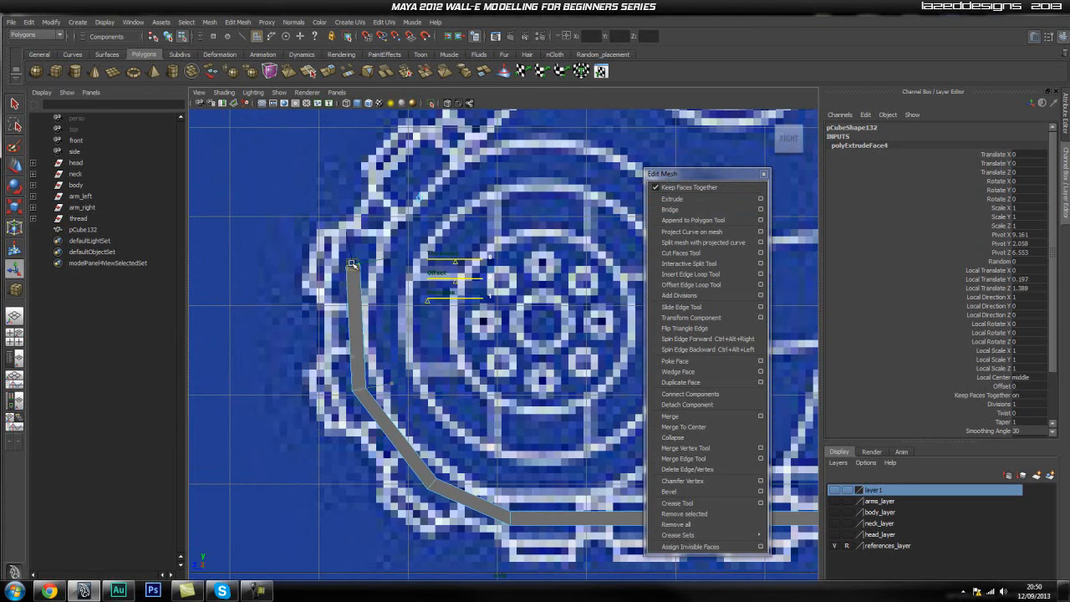
key(e)
drag(392, 223, 408, 282)
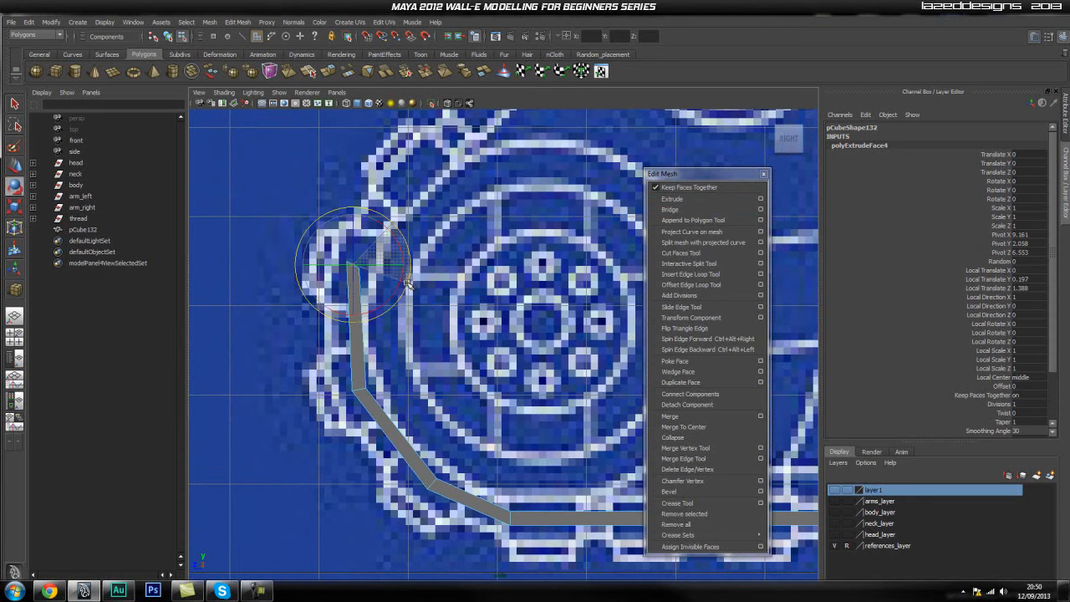
drag(408, 282, 408, 282)
Extrude two segments over the upper outer side of the small wheel, angling the strip toward the track's sloped run.
alt+middle_drag(397, 205, 409, 317)
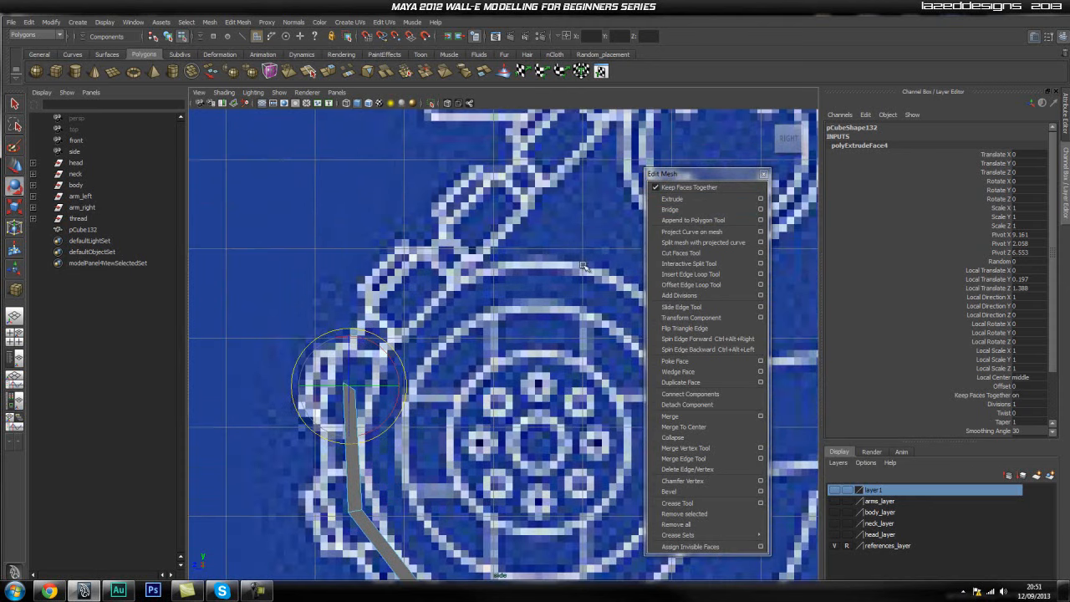
key(g)
drag(368, 358, 465, 282)
drag(420, 302, 418, 289)
key(e)
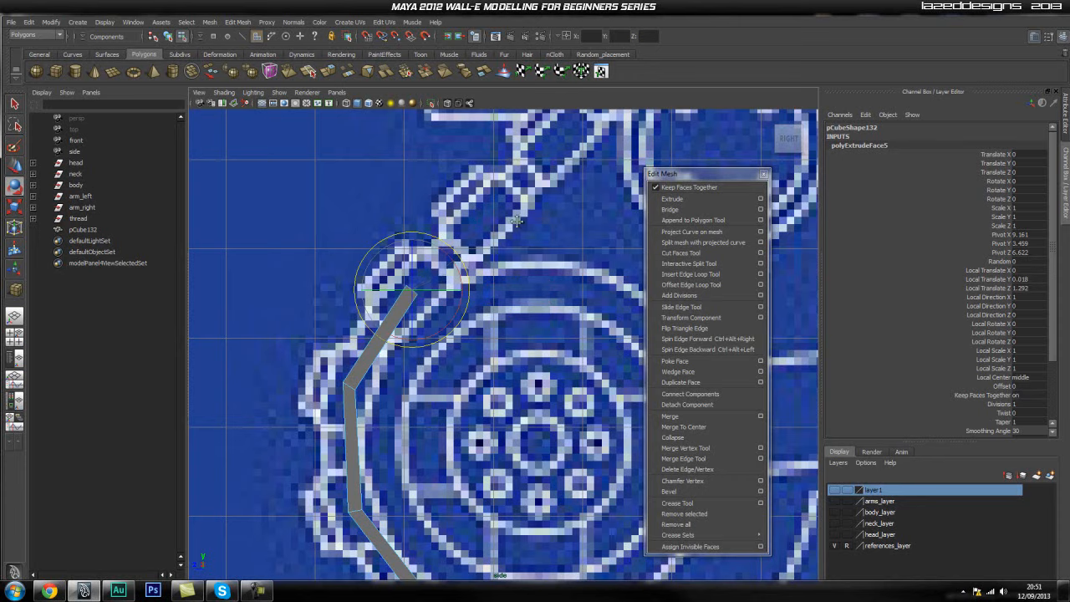
alt+middle_drag(518, 220, 421, 293)
key(g)
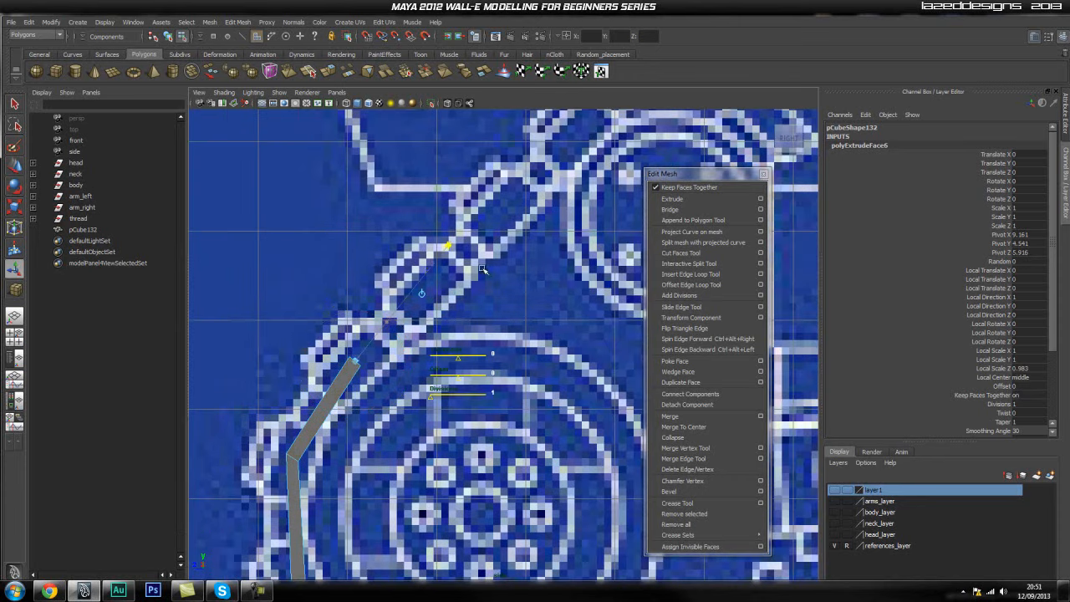
drag(378, 332, 440, 284)
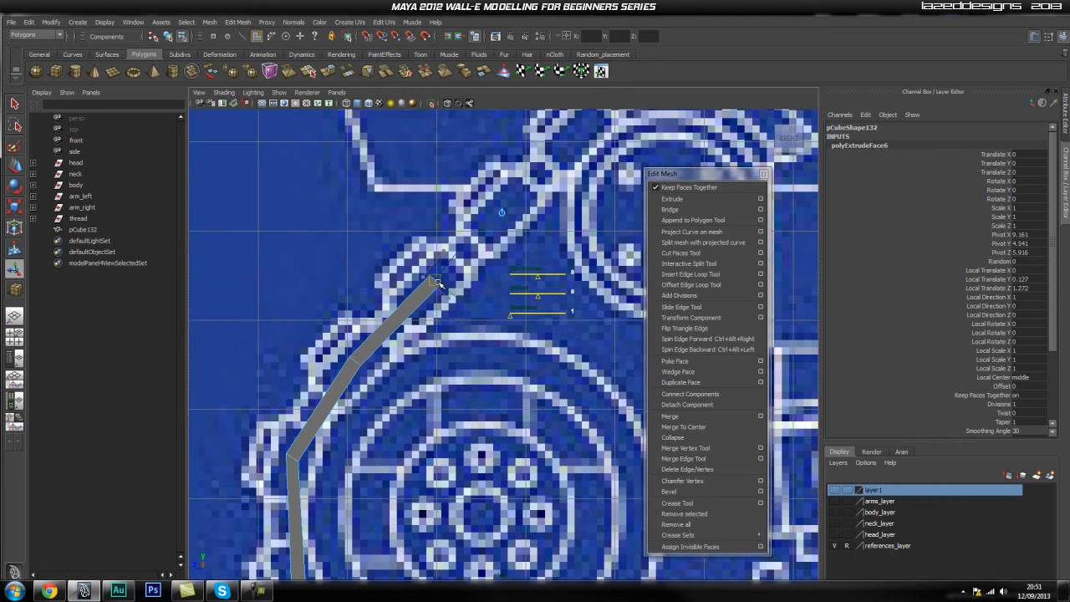
Extrude a long segment up the straight slope and a short one to the start of the upper roller's curve.
alt+middle_drag(611, 230, 532, 287)
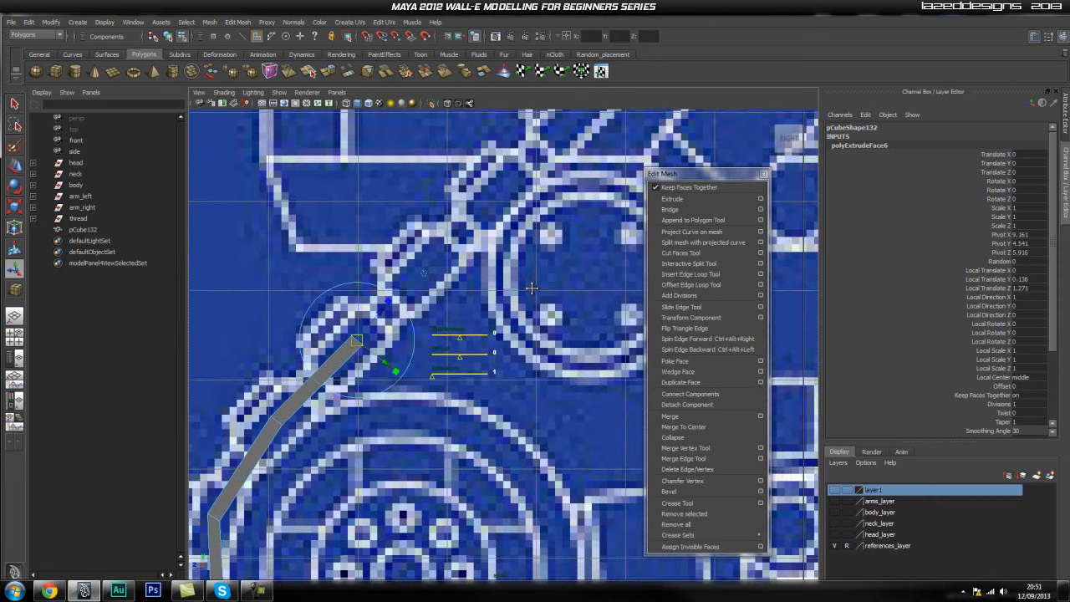
drag(366, 337, 539, 170)
alt+middle_drag(540, 169, 351, 388)
drag(324, 424, 555, 167)
alt+middle_drag(555, 168, 314, 467)
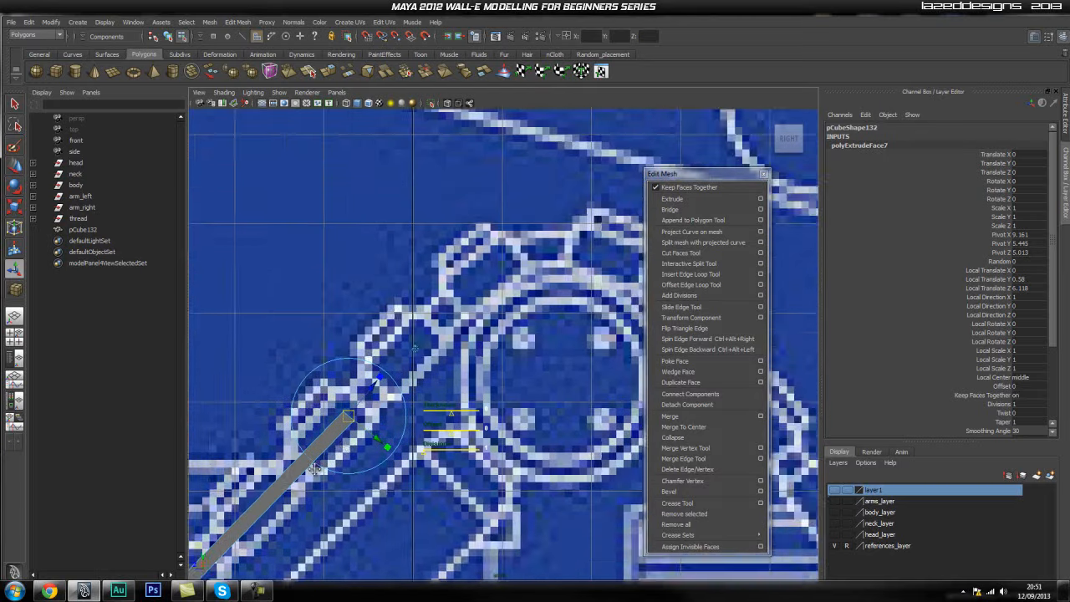
drag(316, 467, 451, 301)
key(ctrl+e)
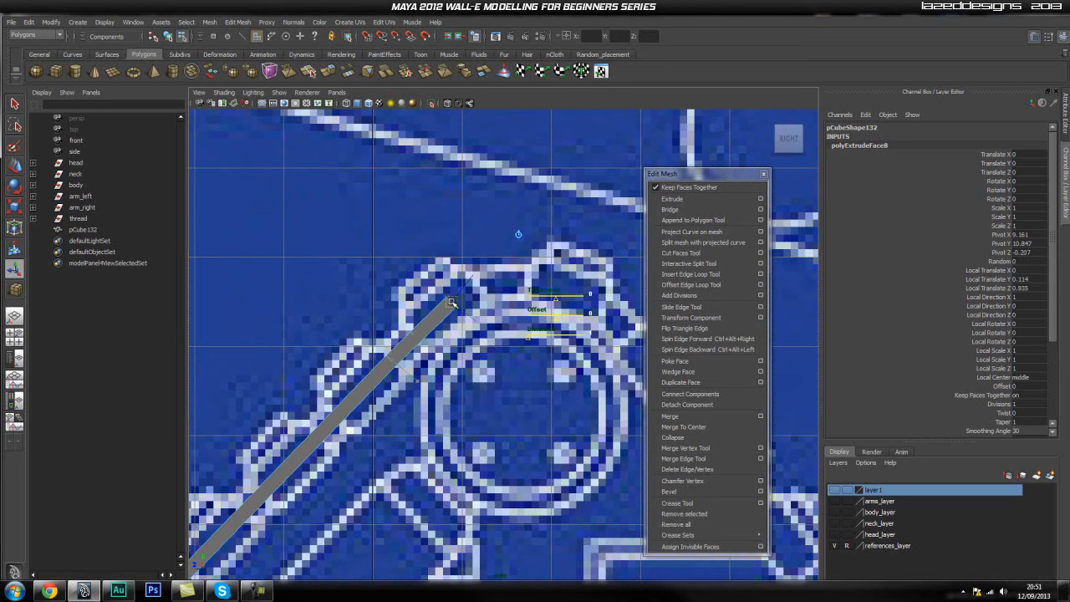
key(e)
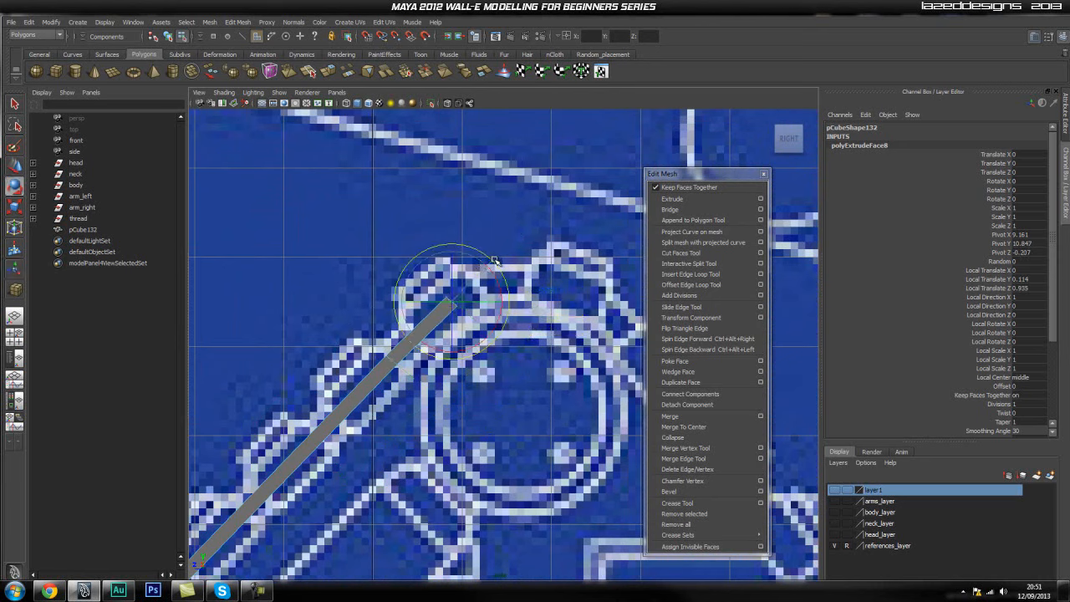
Extrude two short segments over the top of the upper roller, rotating the end faces to bend the strip downward.
key(ctrl+e)
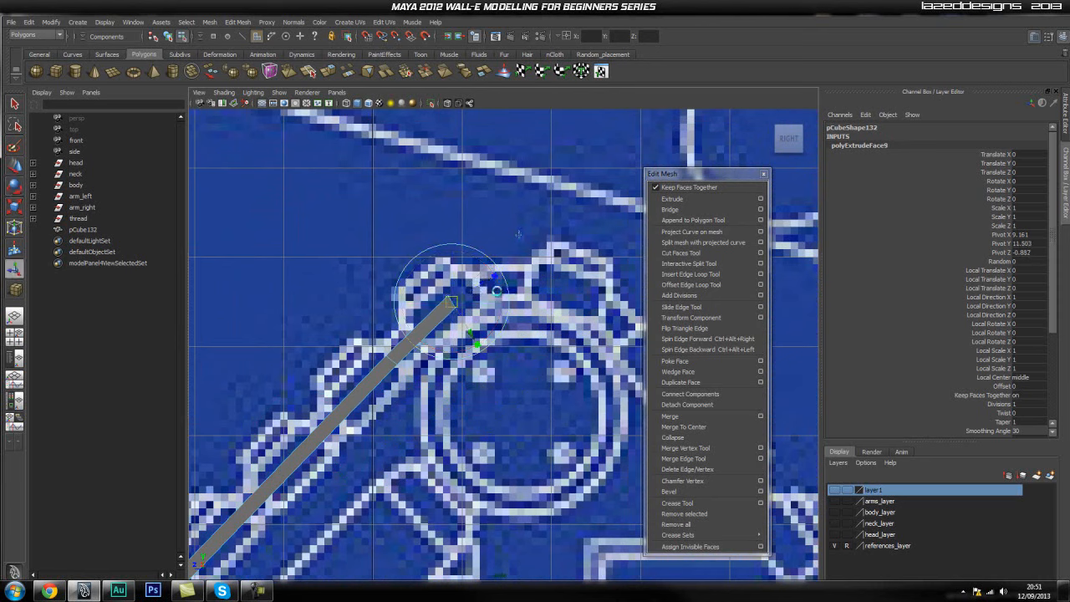
drag(451, 301, 506, 279)
key(ctrl+e)
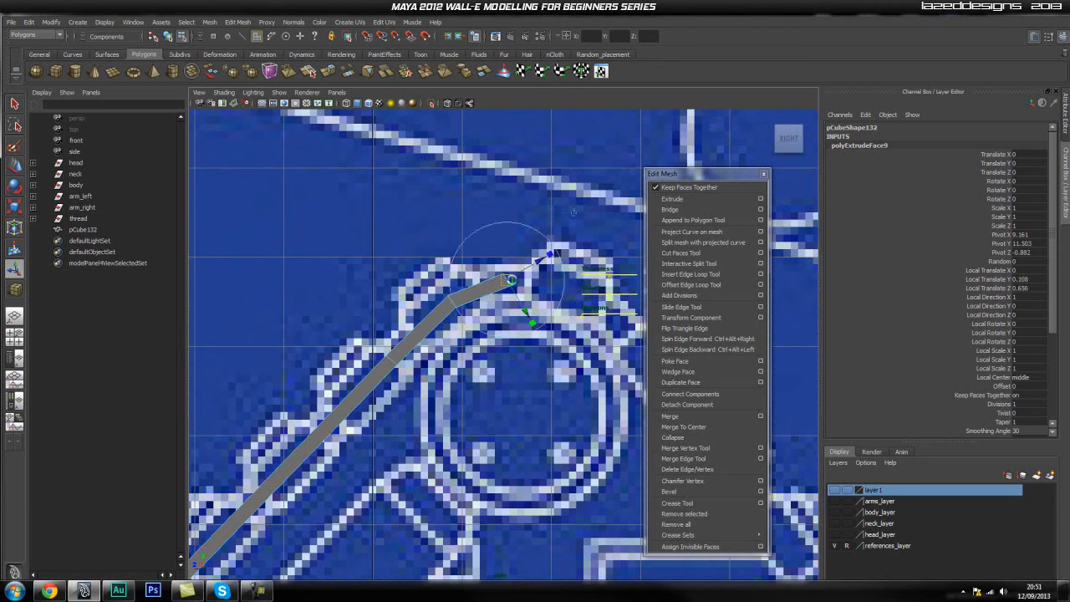
key(e)
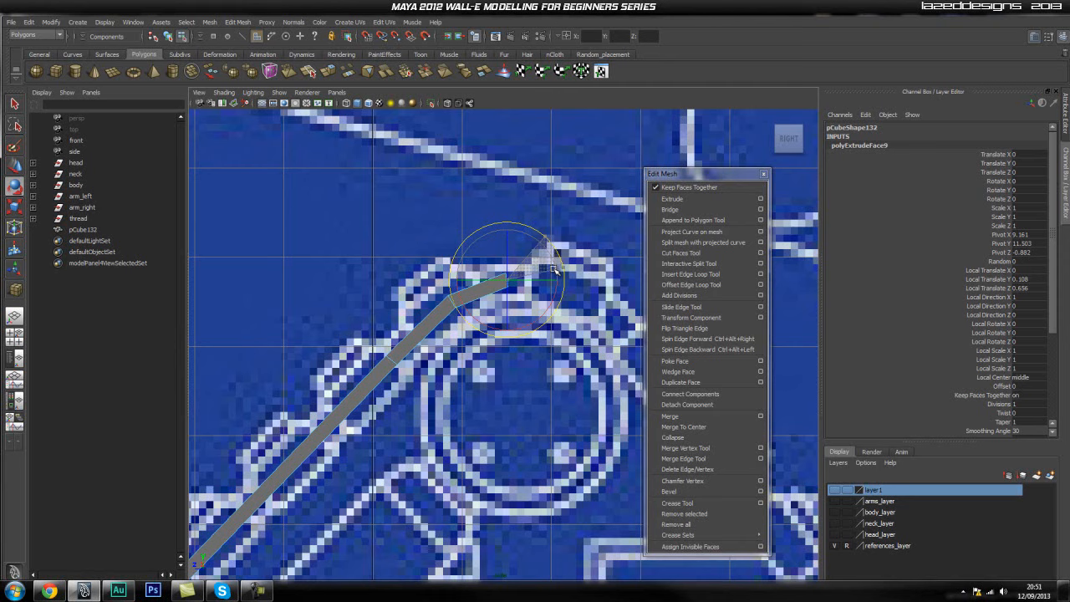
key(ctrl+e)
drag(536, 285, 583, 292)
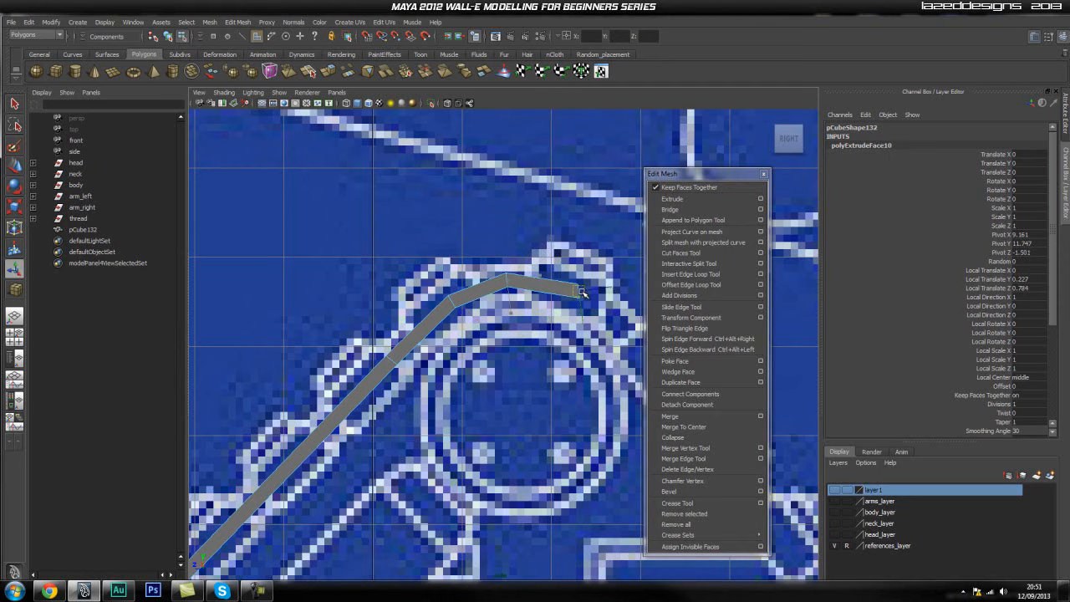
alt+middle_drag(582, 299, 423, 281)
key(e)
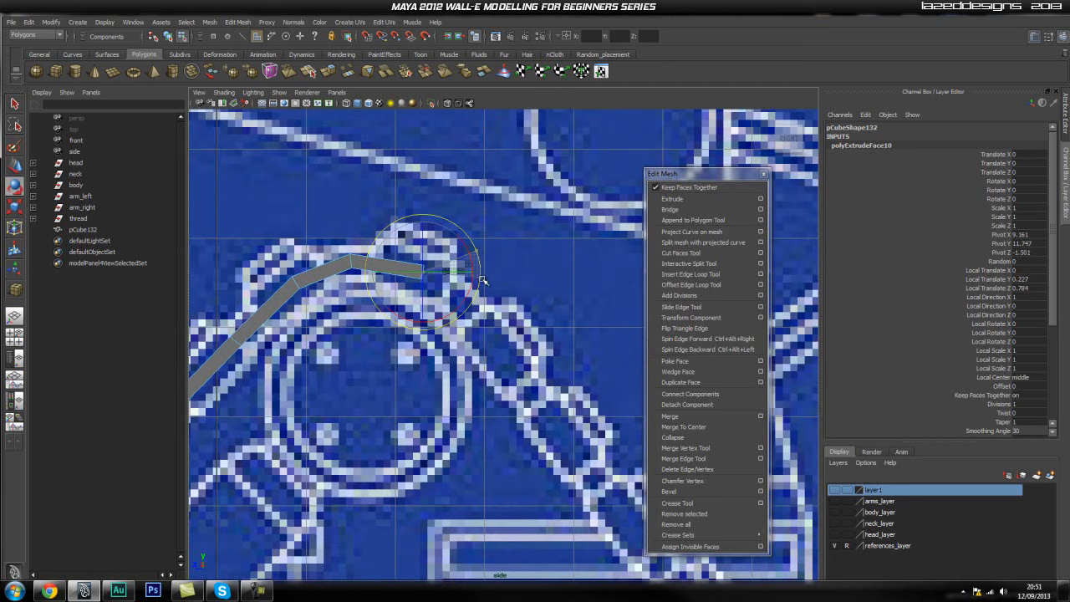
Extrude a segment off the upper roller and a long one down the straight slope to the large wheel.
key(ctrl+e)
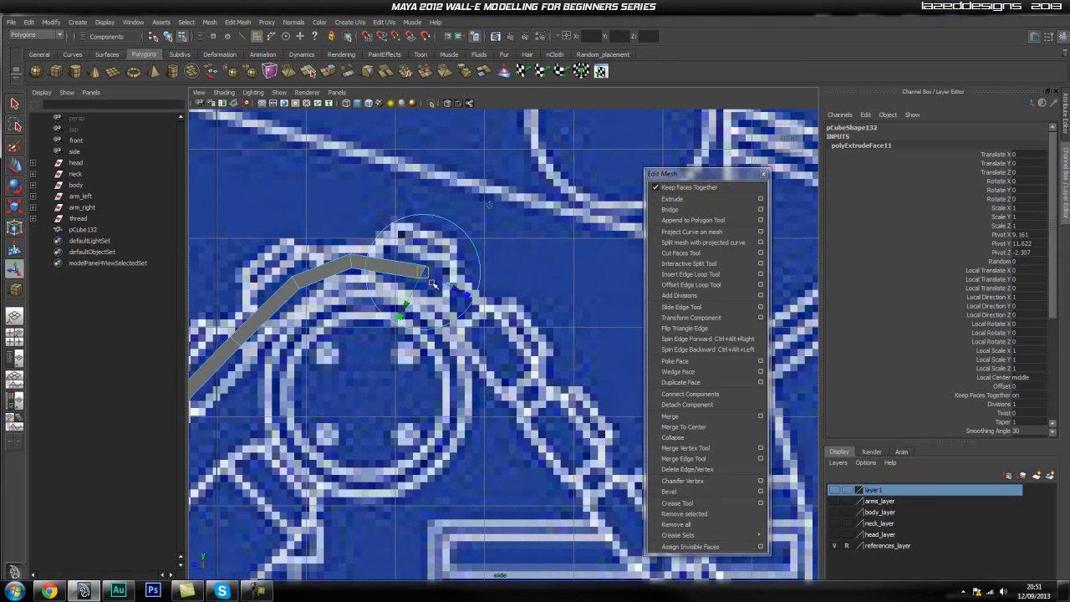
drag(426, 274, 509, 360)
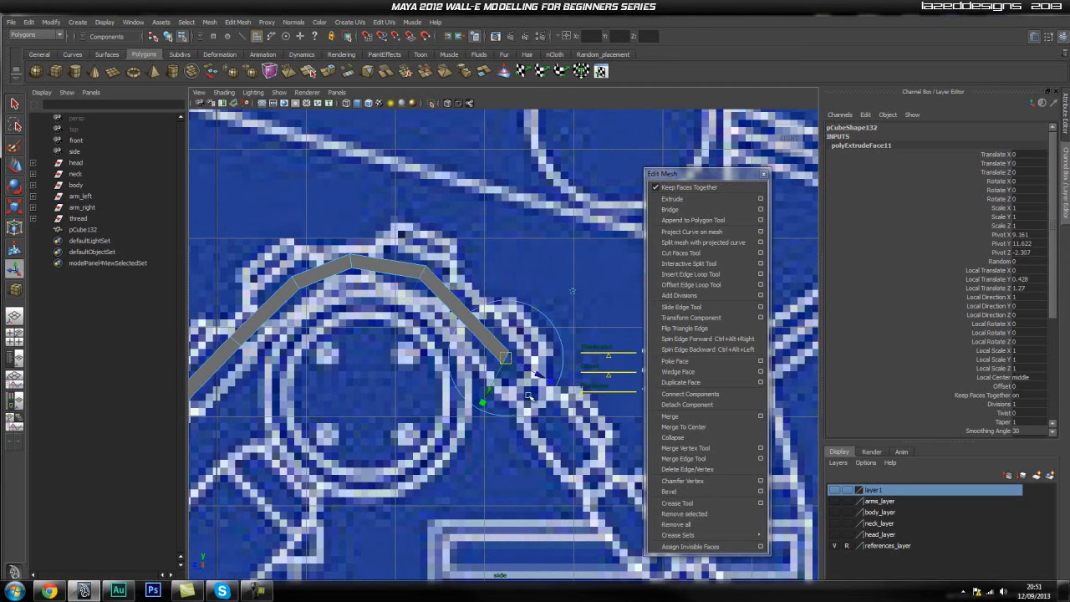
alt+middle_drag(542, 396, 480, 308)
key(e)
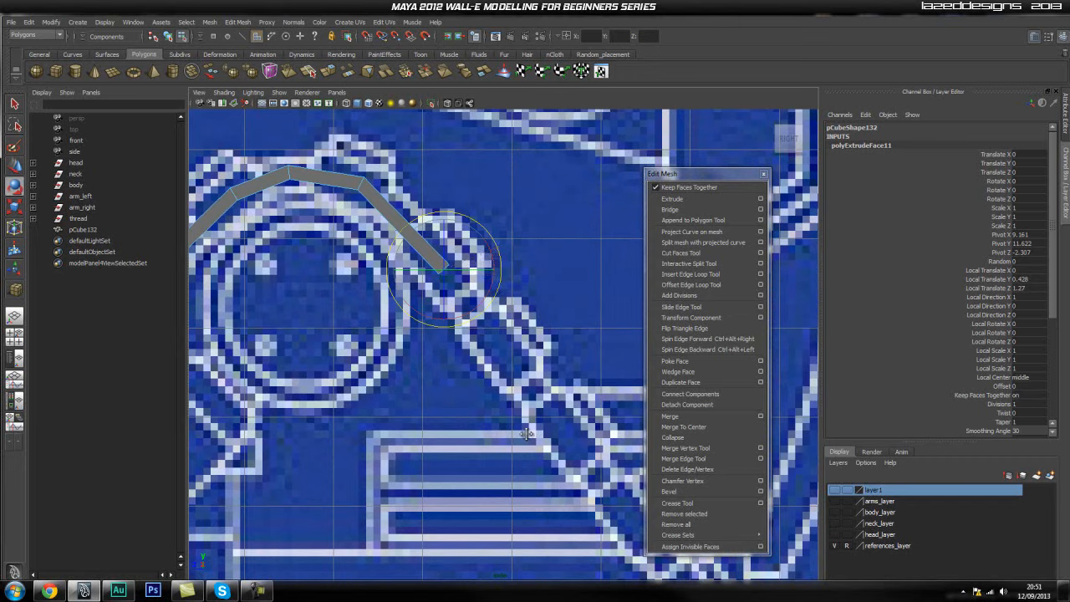
alt+middle_drag(526, 434, 459, 312)
key(g)
drag(378, 152, 572, 411)
alt+middle_drag(549, 500, 402, 180)
drag(396, 187, 525, 360)
alt+middle_drag(525, 402, 448, 274)
Extrude two segments down the outer side of the large wheel and rotate their end faces to match the curve.
key(g)
drag(454, 239, 494, 318)
key(e)
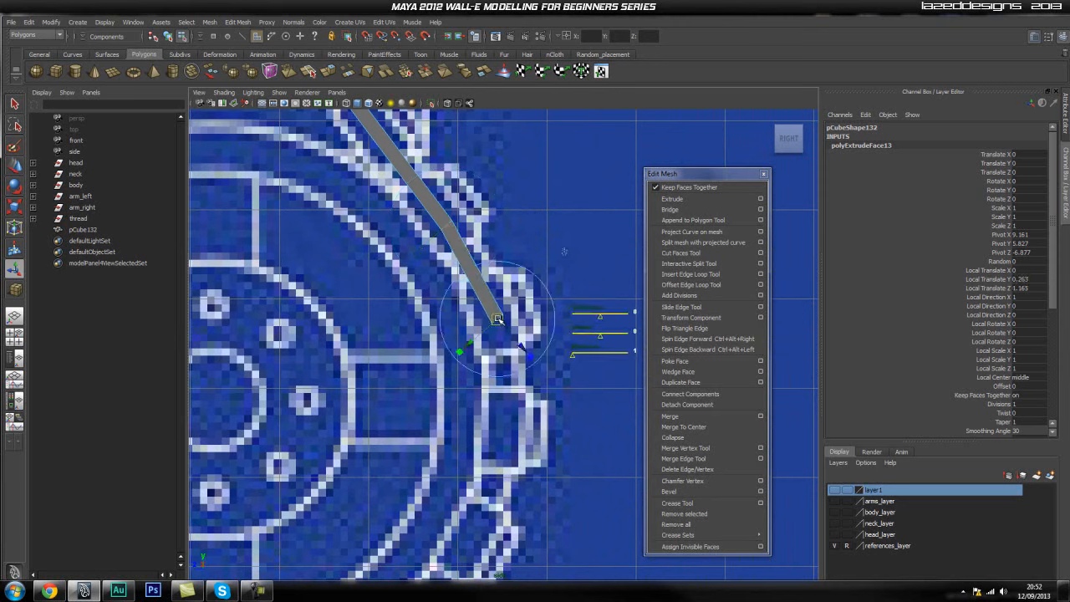
alt+middle_drag(555, 331, 545, 250)
key(g)
drag(499, 242, 502, 357)
key(e)
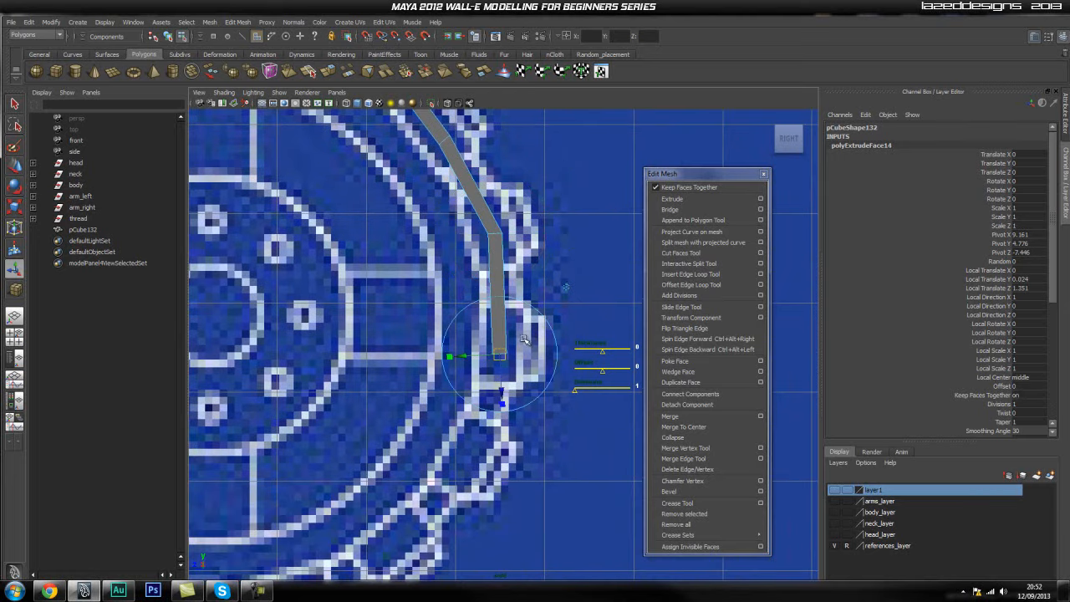
key(e)
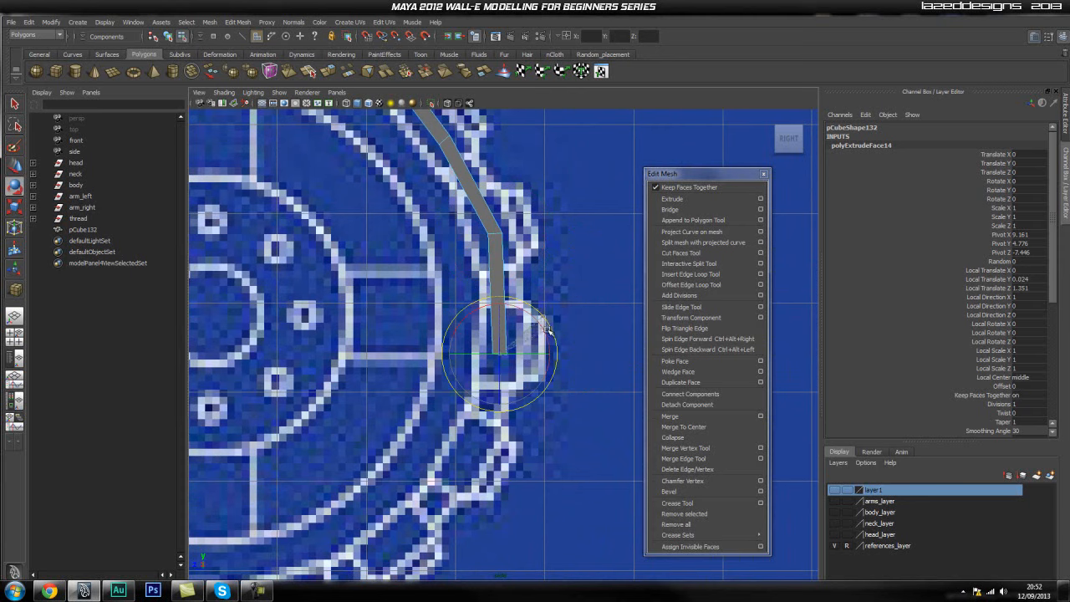
Extrude two segments around the lower outer curve of the large wheel, rotating their end faces to follow the track path.
key(g)
drag(500, 355, 465, 462)
key(e)
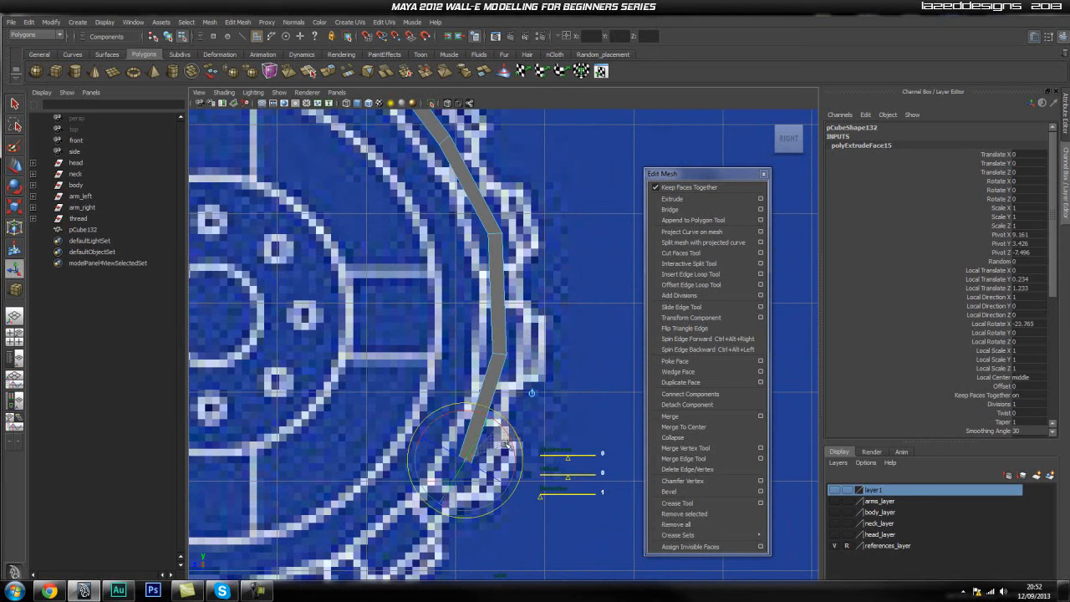
key(g)
alt+middle_drag(497, 451, 495, 332)
drag(509, 312, 438, 393)
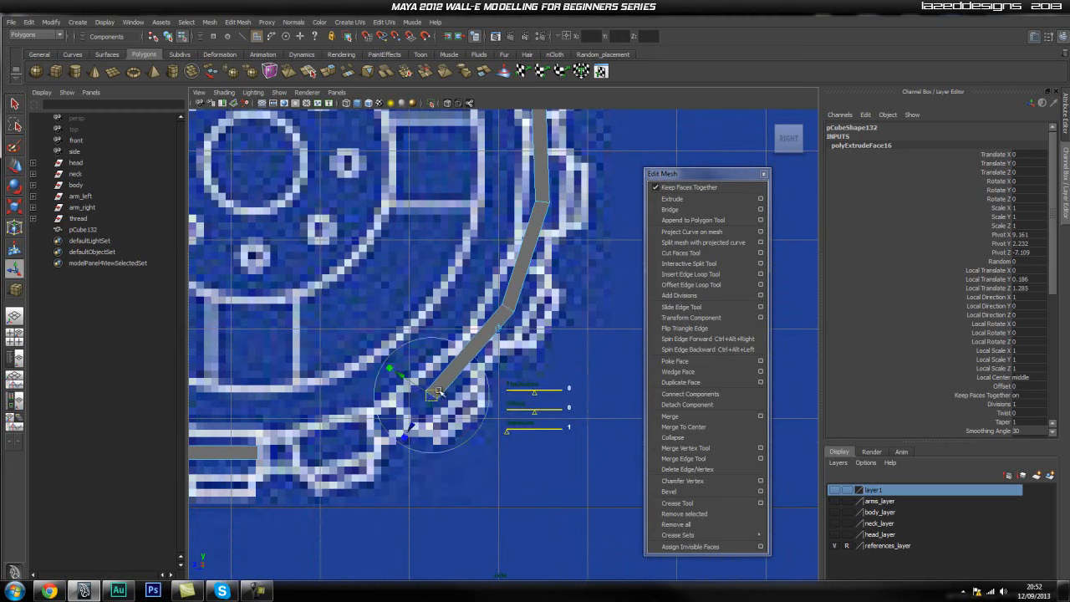
key(e)
alt+middle_drag(480, 385, 541, 307)
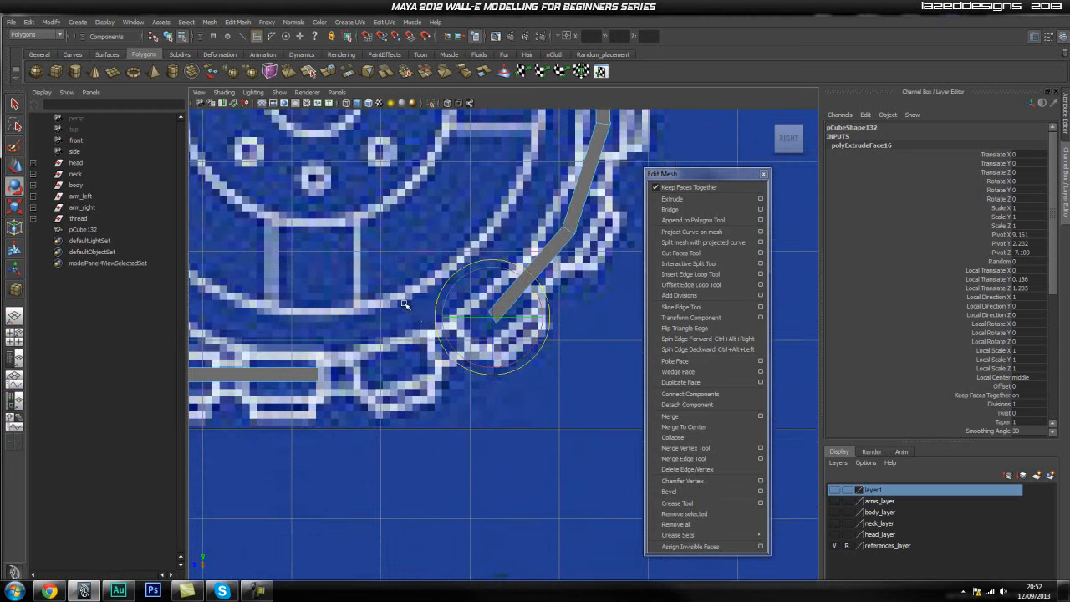
Extrude a segment under the large wheel toward the flat bottom strip, rotate its end face nearly upright and pull it back slightly.
key(g)
drag(486, 322, 334, 375)
drag(376, 335, 379, 345)
alt+middle_drag(310, 381, 356, 340)
alt+right_drag(320, 346, 564, 363)
alt+middle_drag(339, 306, 604, 334)
alt+right_drag(379, 321, 570, 331)
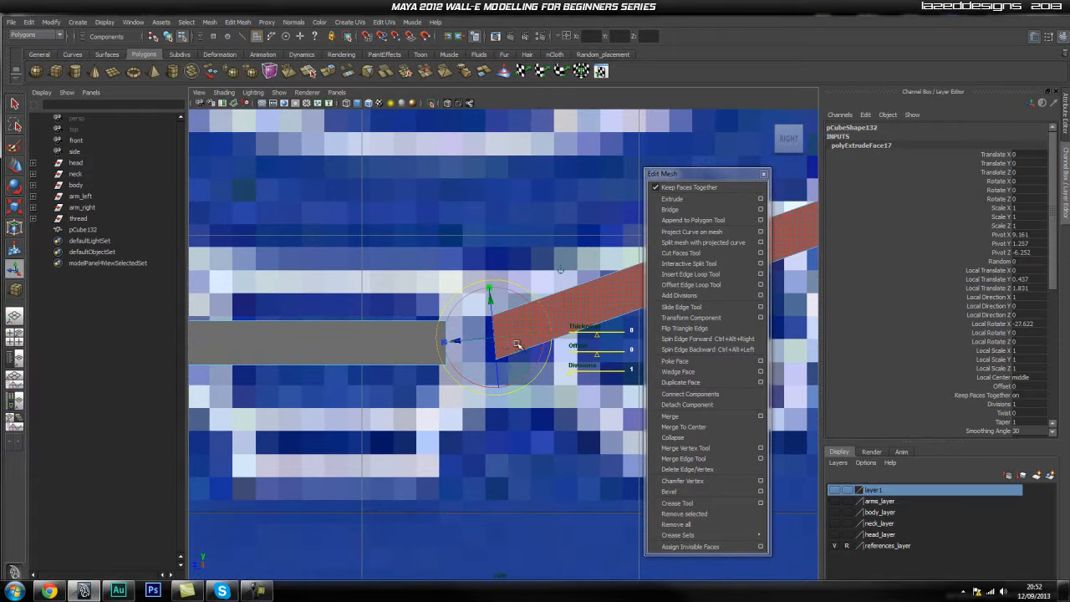
scroll(511, 346, down, 5)
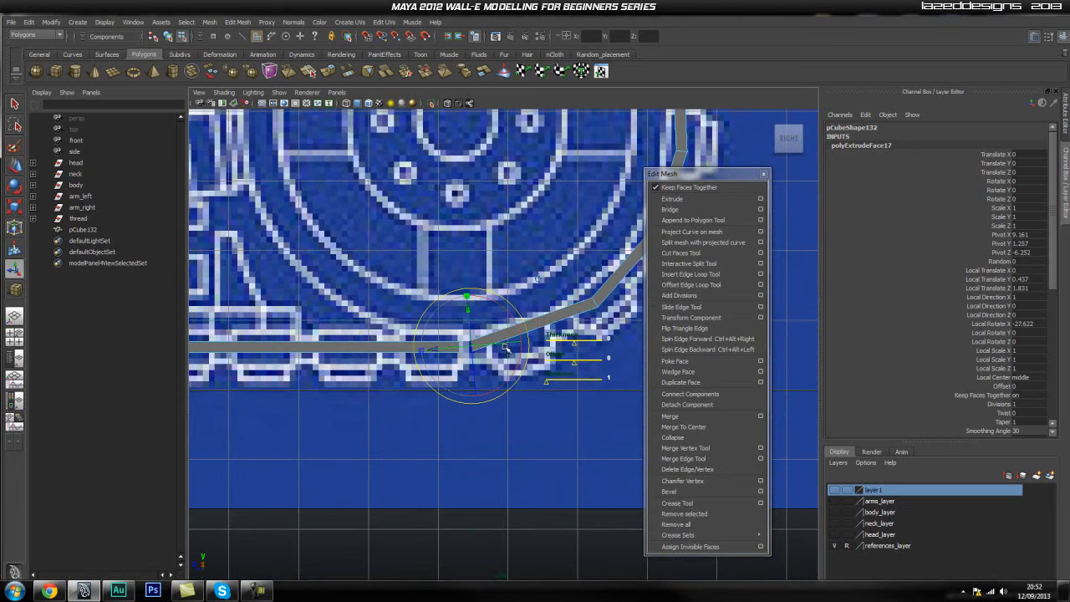
key(w)
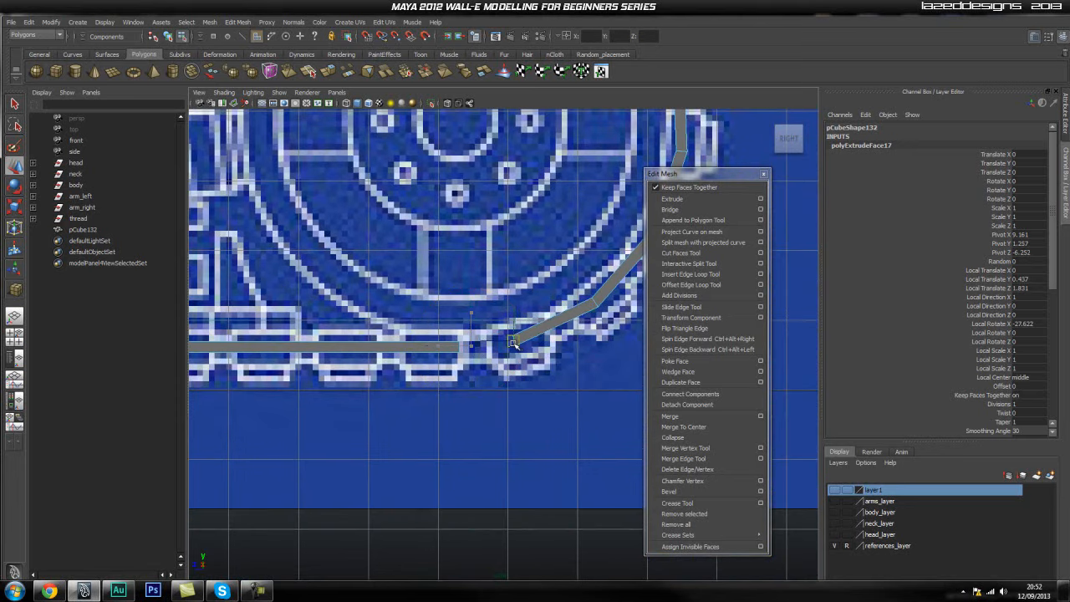
Extrude a short closing segment that reaches almost to the open end of the flat bottom strip.
key(g)
drag(515, 344, 462, 347)
scroll(462, 347, up, 6)
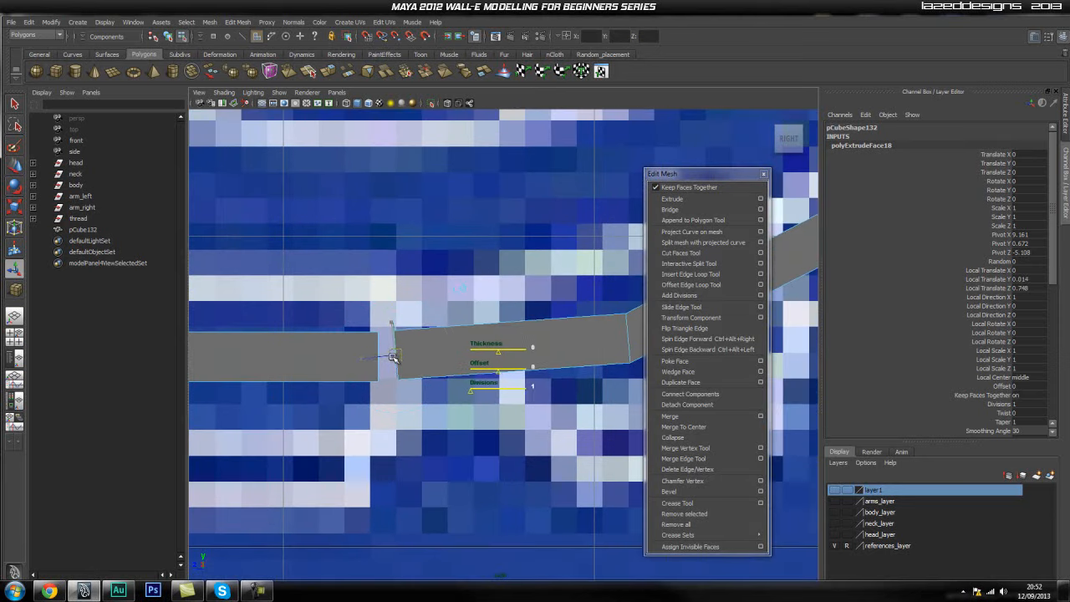
Switch to the perspective view and delete the end face of the last segment at the gap in the band.
key(space)
drag(414, 360, 416, 334)
alt+drag(514, 383, 448, 365)
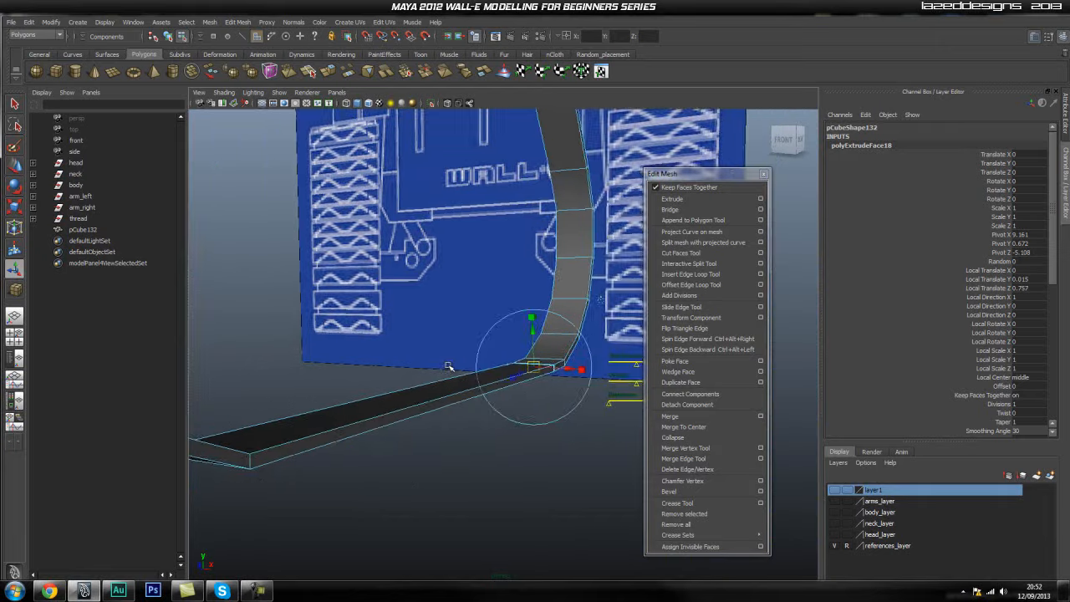
alt+right_drag(448, 365, 552, 390)
alt+drag(552, 390, 447, 406)
click(447, 406)
key(Delete)
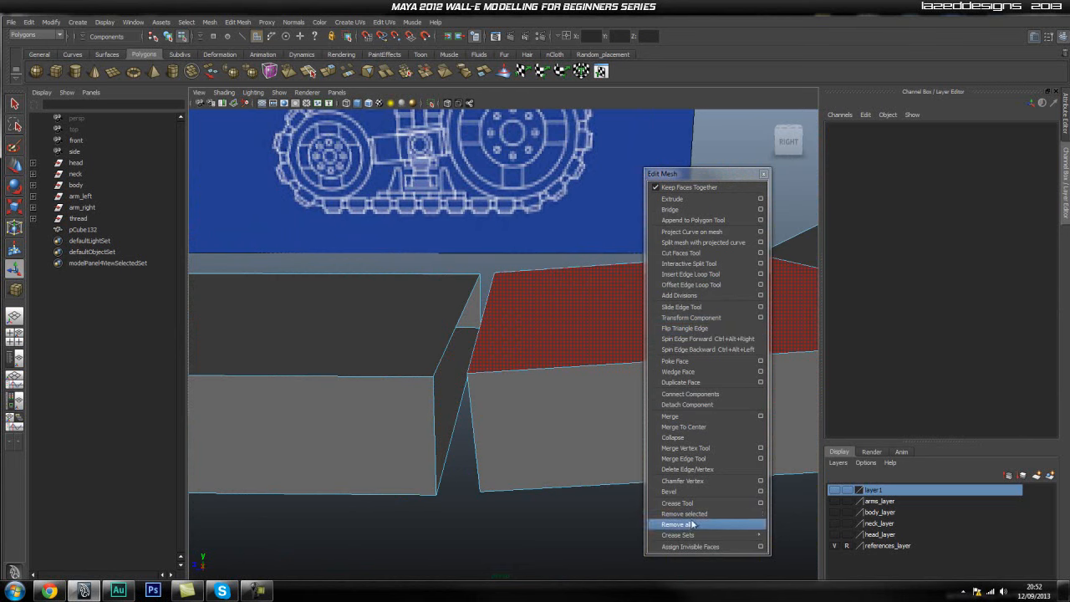
Close the band by merging the four corner vertices of the last segment onto the matching corners of the bottom strip.
click(687, 448)
drag(467, 376, 414, 380)
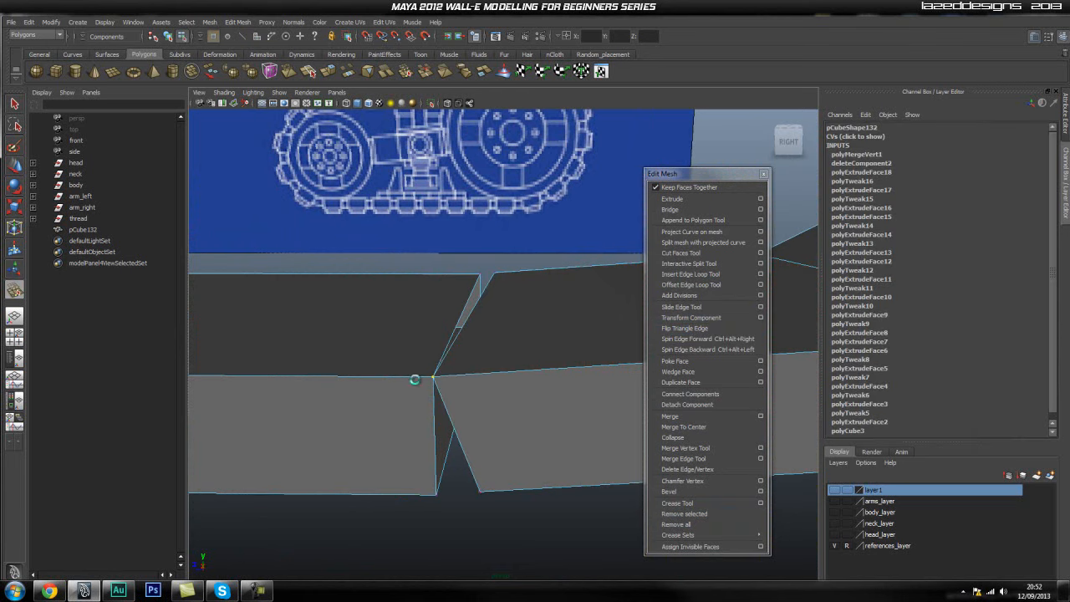
drag(435, 494, 418, 487)
alt+drag(346, 346, 432, 390)
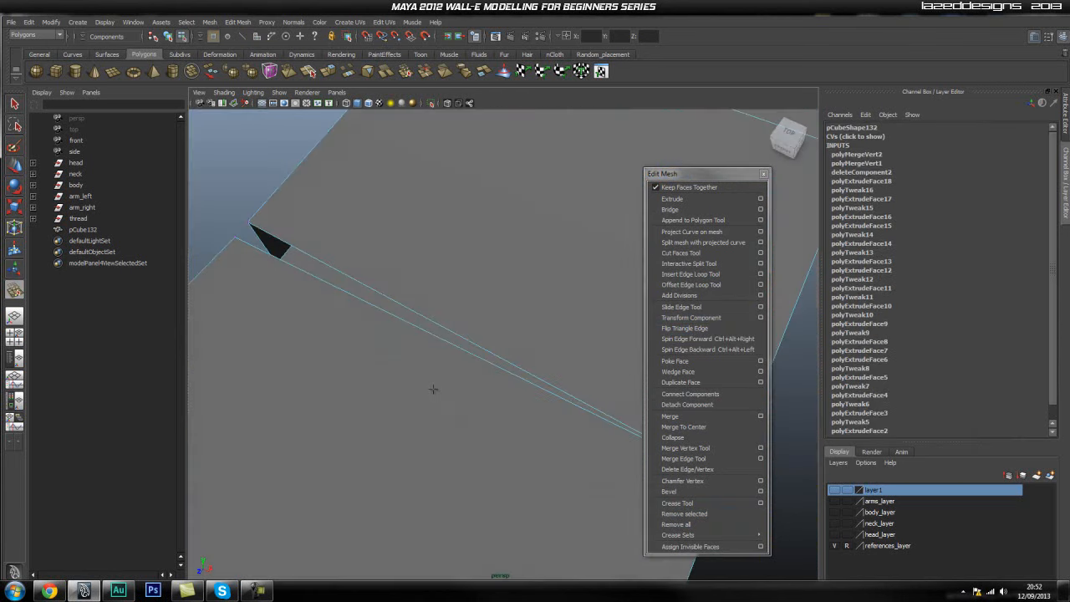
drag(246, 223, 219, 256)
alt+drag(250, 335, 367, 306)
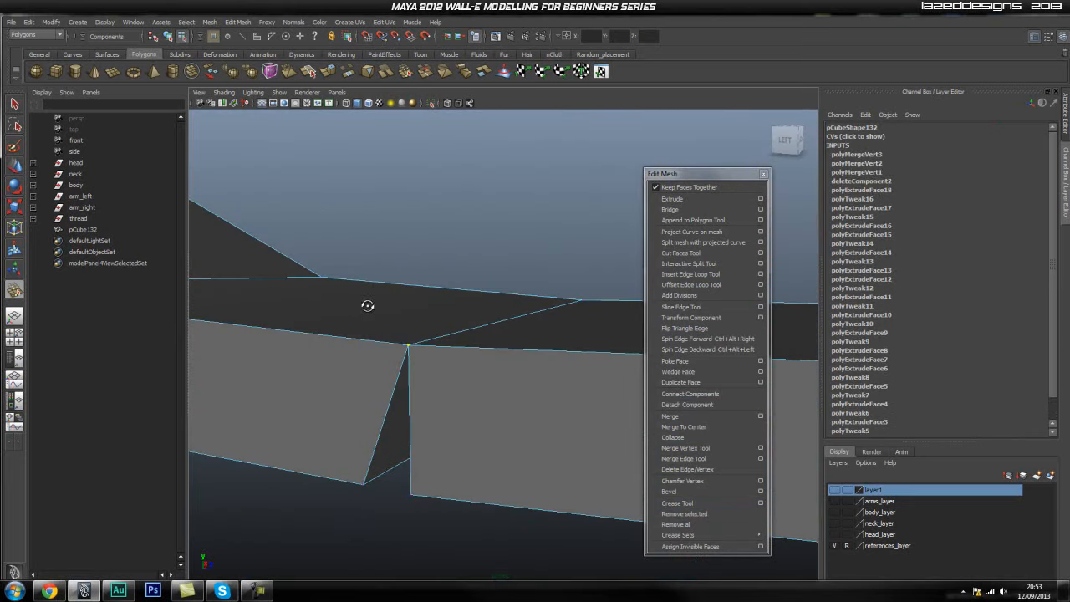
drag(411, 494, 411, 494)
alt+drag(251, 452, 463, 438)
key(q)
right_drag(463, 437, 303, 443)
alt+drag(480, 438, 585, 334)
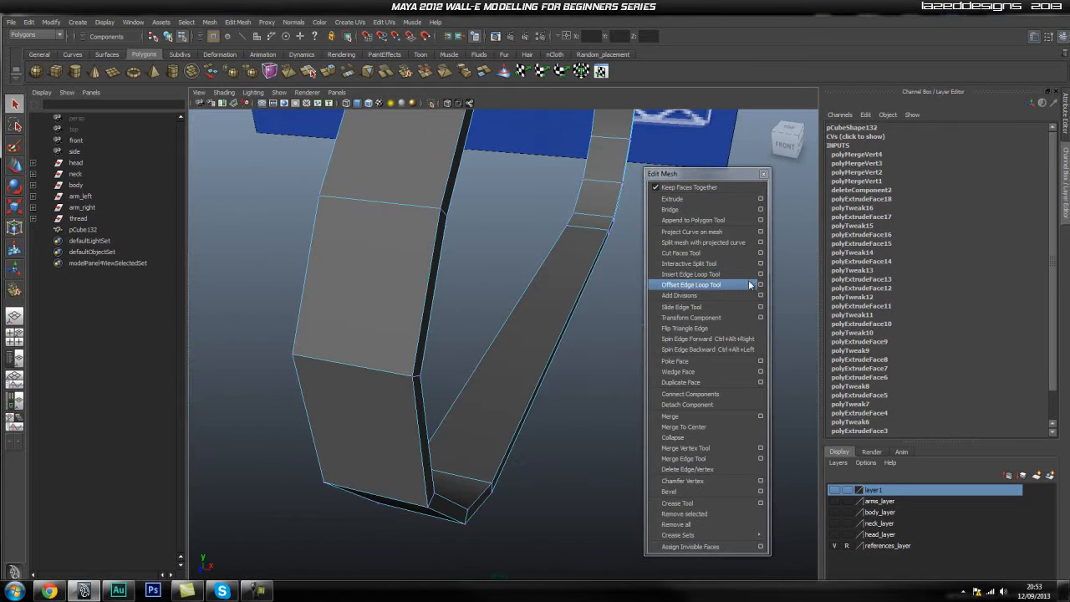
Insert an edge loop lengthwise around the band's outer face, close to one of its side edges.
click(691, 275)
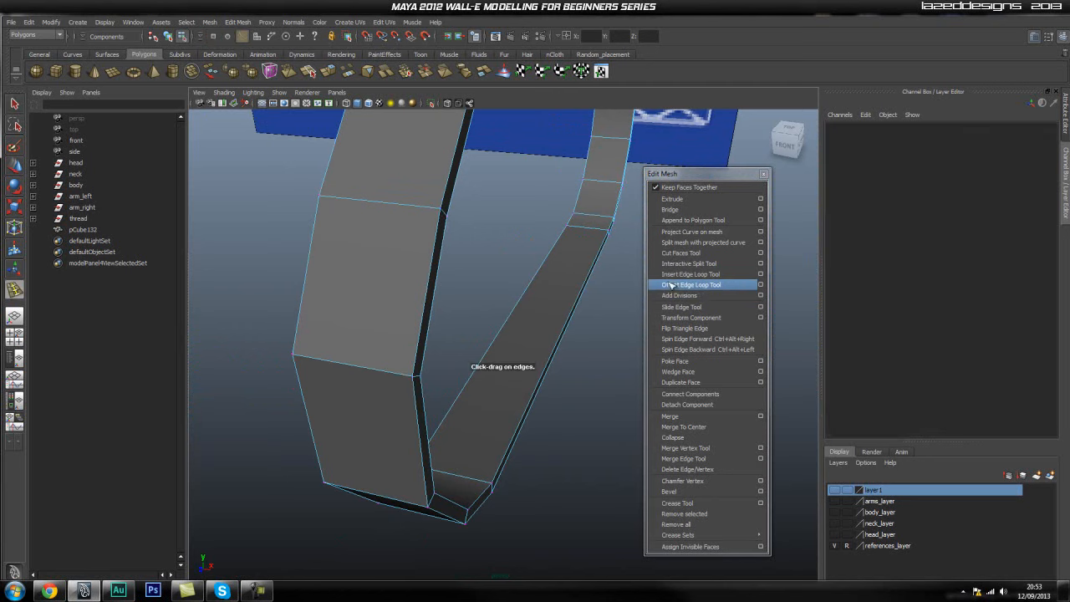
click(407, 377)
mouse_move(407, 378)
alt+mouse_down()
mouse_move(327, 370)
mouse_move(394, 375)
alt+mouse_up()
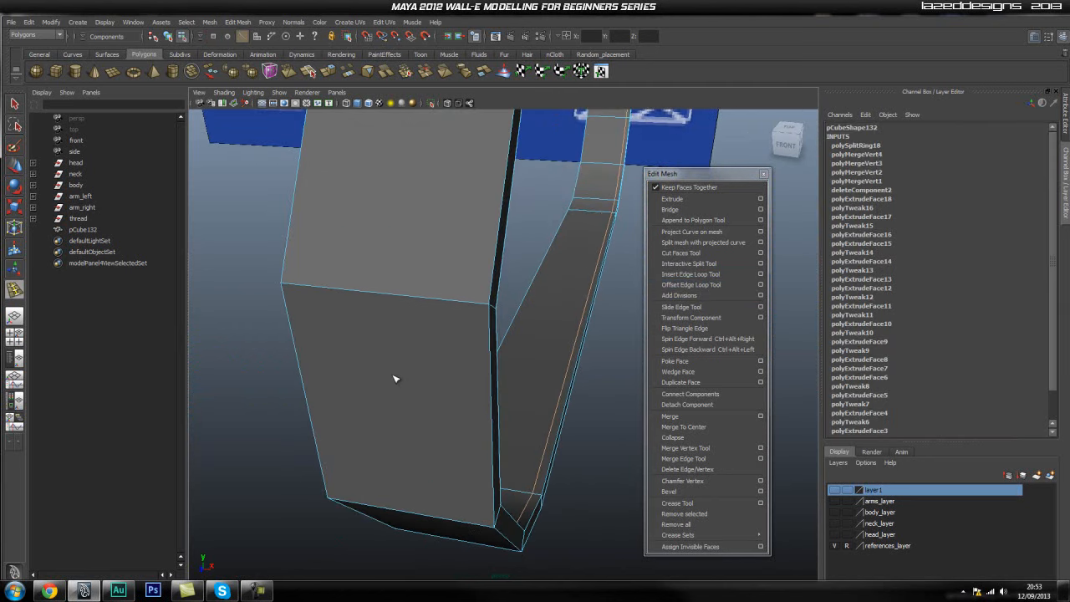
key(ctrl+z)
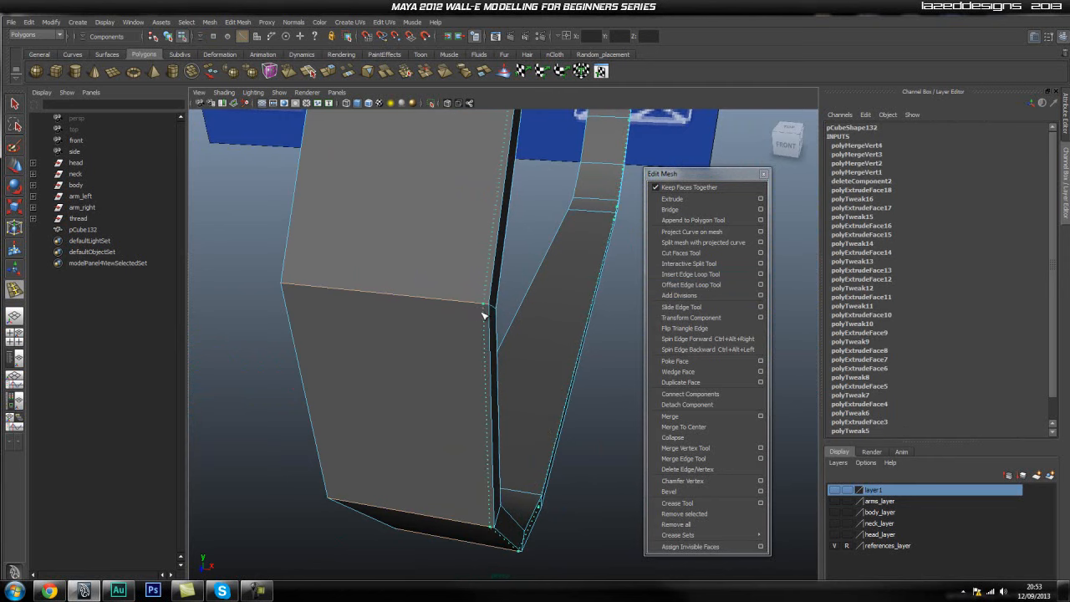
click(483, 315)
drag(330, 294, 288, 292)
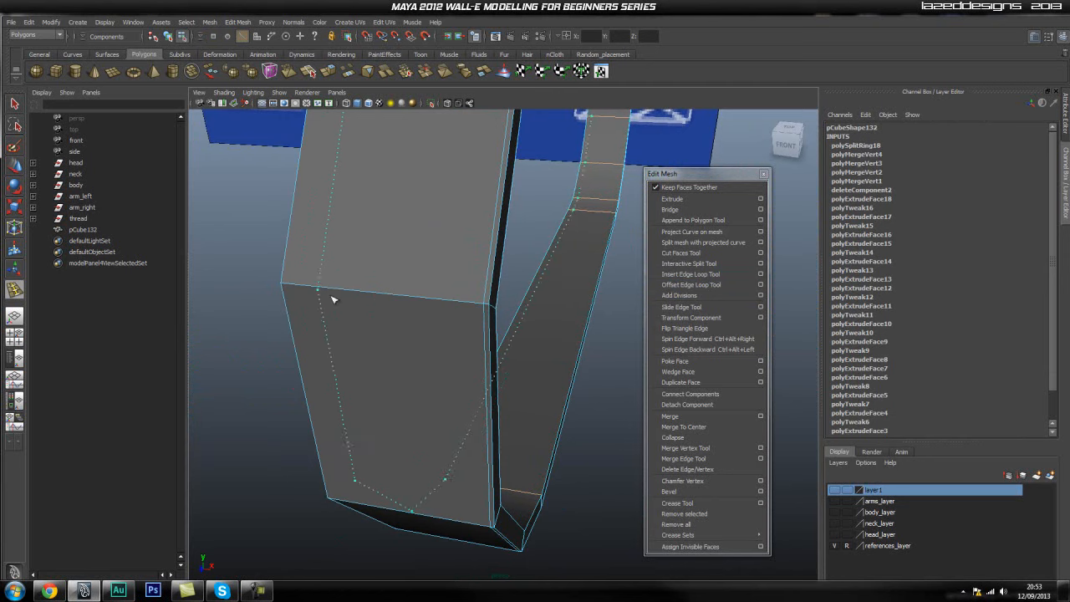
click(319, 310)
alt+drag(457, 332, 246, 310)
alt+middle_drag(245, 310, 443, 376)
alt+drag(443, 376, 489, 312)
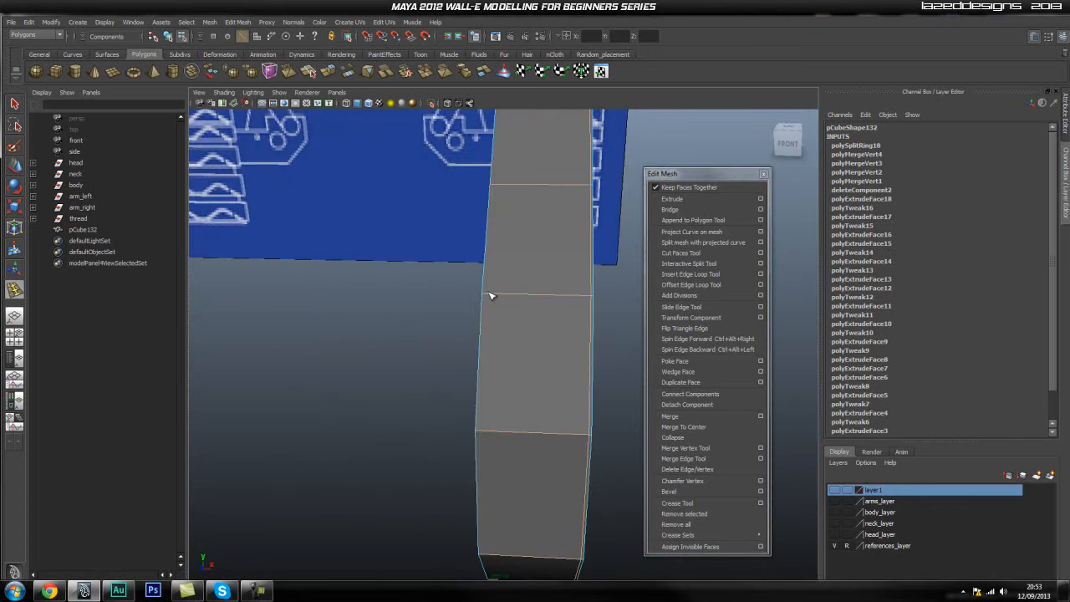
Reselect the band and insert a second lengthwise edge loop near the opposite side edge of its outer face.
alt+drag(592, 356, 583, 390)
alt+middle_drag(568, 382, 554, 361)
key(q)
right_drag(576, 353, 599, 339)
click(573, 348)
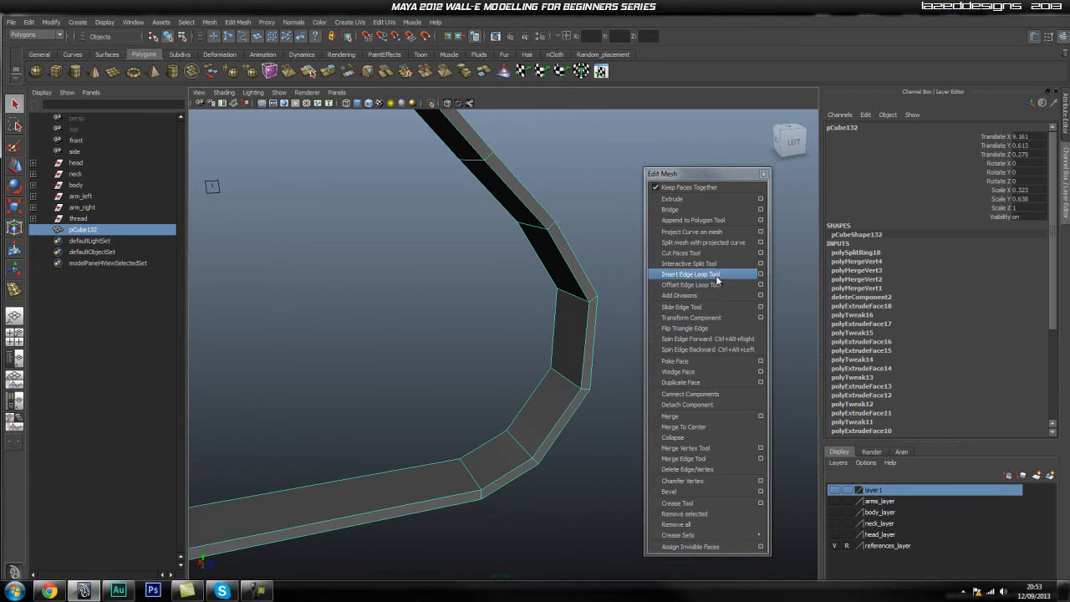
click(717, 274)
alt+drag(547, 251, 413, 306)
scroll(539, 311, up, 2)
drag(499, 293, 467, 288)
alt+drag(561, 392, 462, 333)
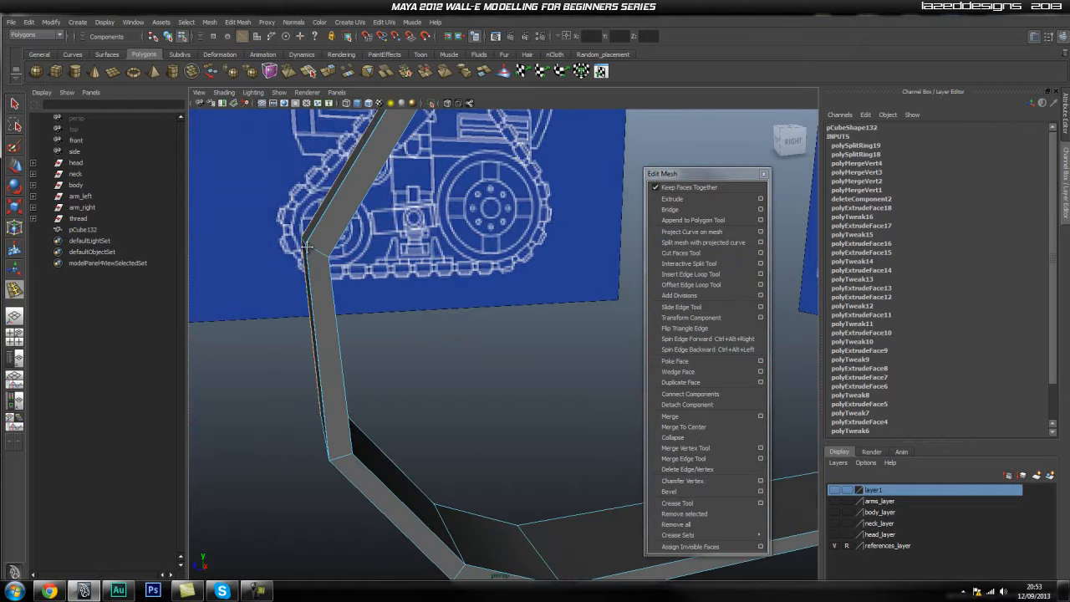
Insert four more lengthwise edge loops close to the long edges of two further faces of the band.
alt+middle_drag(308, 248, 380, 305)
alt+drag(381, 305, 293, 390)
click(310, 330)
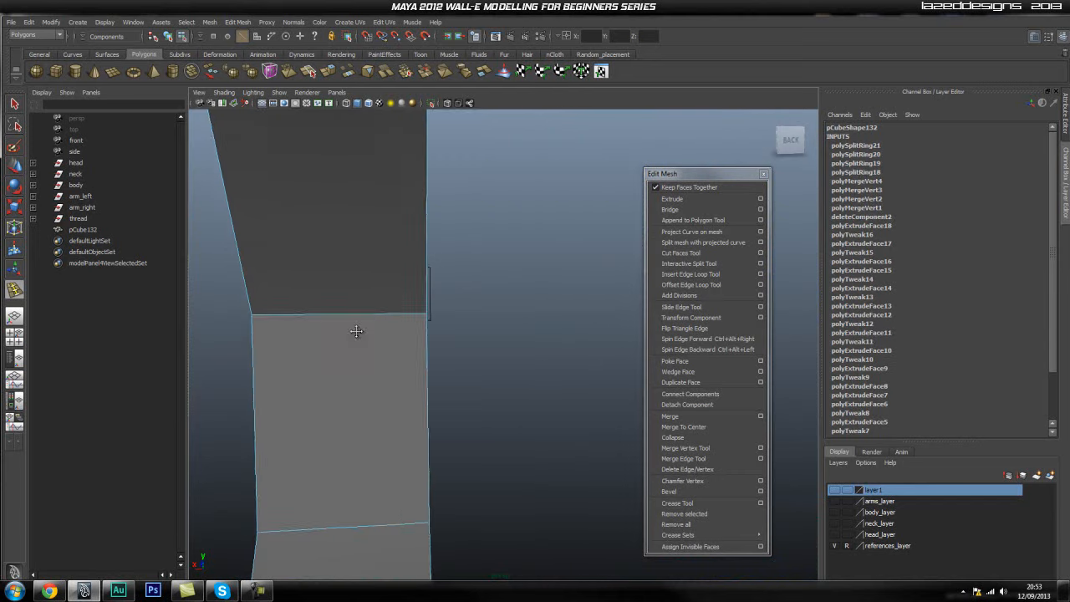
click(428, 333)
click(263, 332)
alt+drag(411, 305, 375, 352)
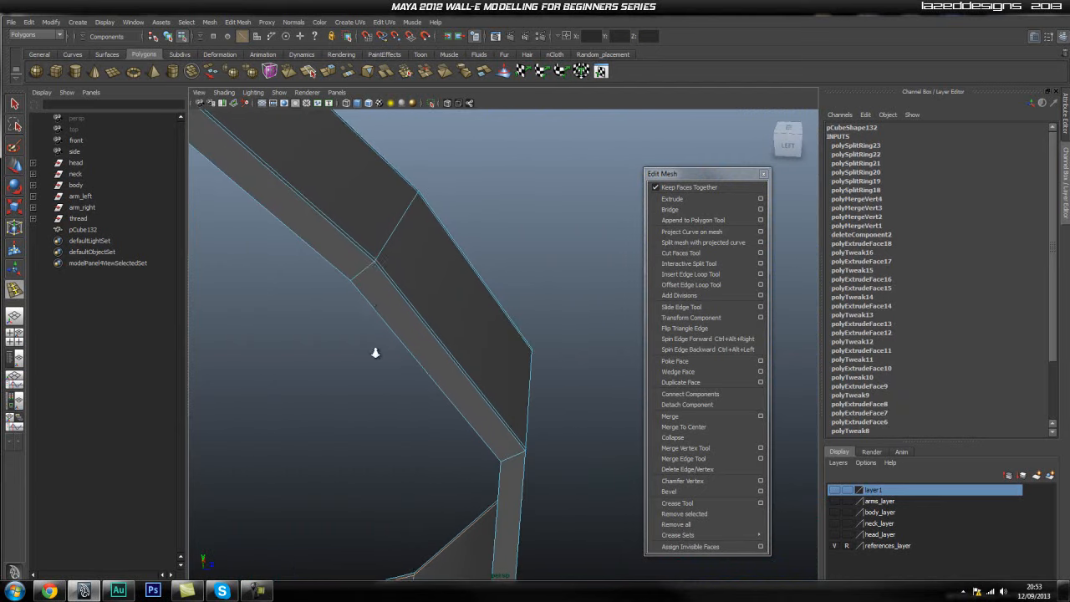
Insert two edge loops near both edges of the band's narrow side face and preview the band smoothed.
click(374, 269)
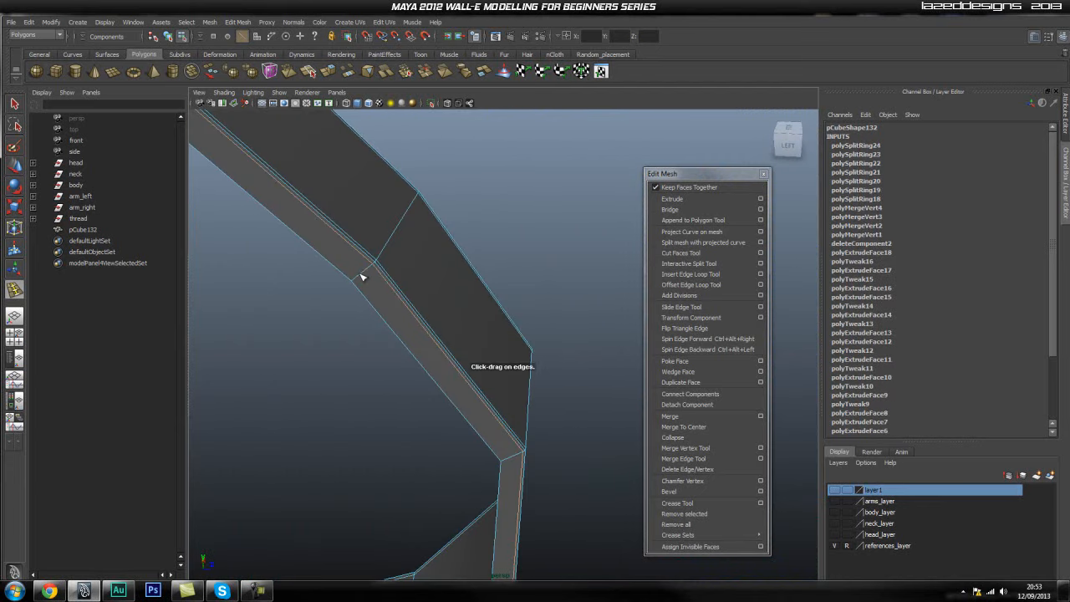
click(361, 284)
alt+drag(468, 280, 501, 292)
right_drag(499, 285, 469, 284)
alt+drag(470, 283, 193, 334)
click(566, 383)
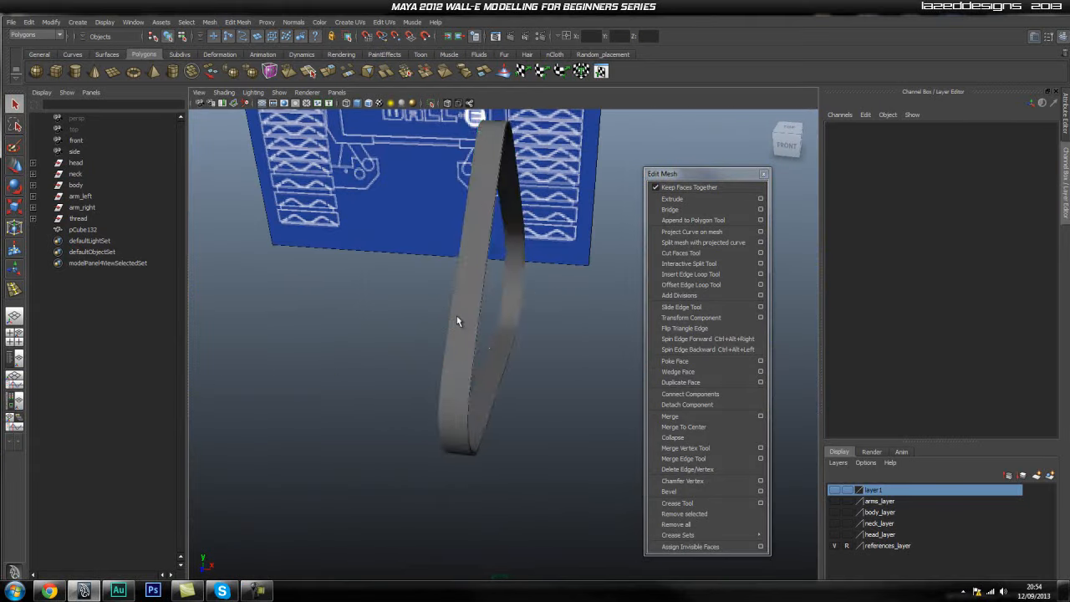
Scale the band narrower across its width to an X scale of about 0.084.
click(468, 314)
alt+middle_drag(470, 290, 476, 350)
key(r)
drag(544, 441, 501, 440)
click(494, 373)
click(508, 374)
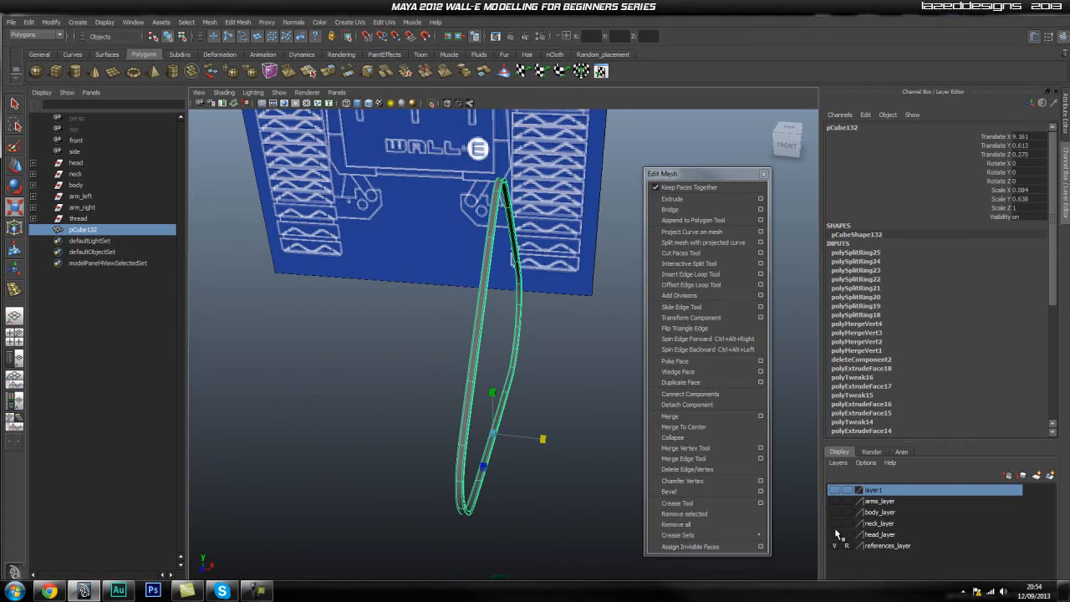
Show layer1 with the tread links and check the band's placement among them from above.
click(835, 490)
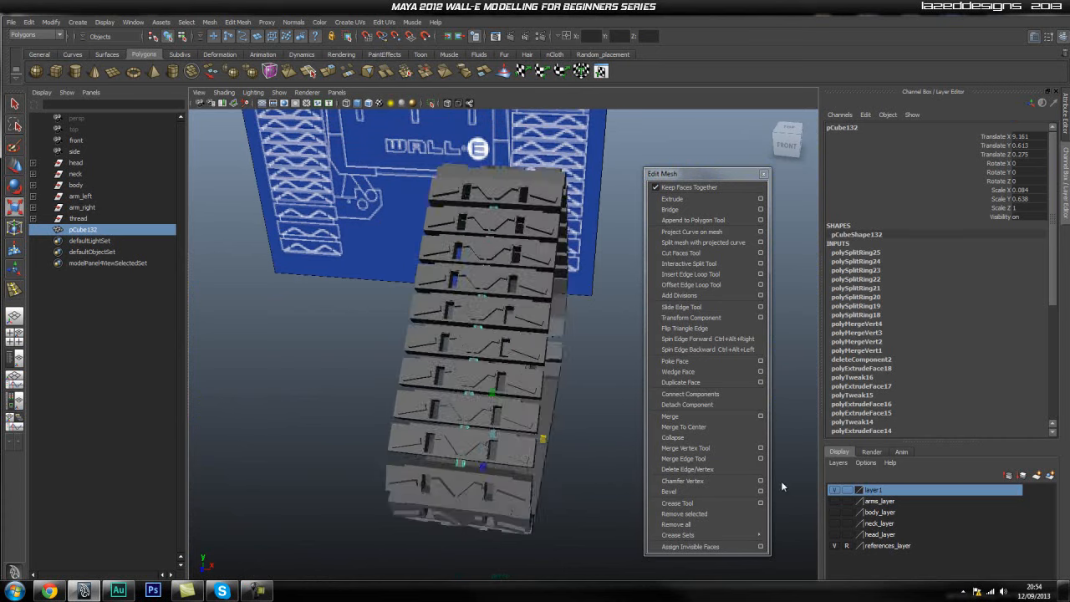
alt+drag(619, 414, 452, 389)
key(space)
scroll(442, 387, down, 5)
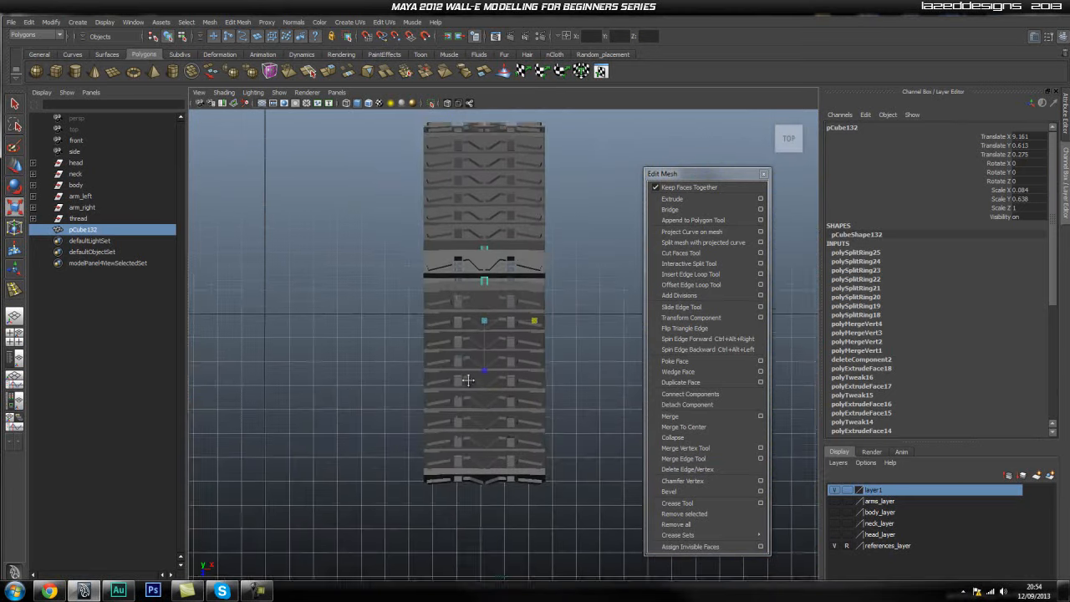
alt+middle_drag(468, 379, 474, 425)
key(space)
drag(472, 425, 471, 389)
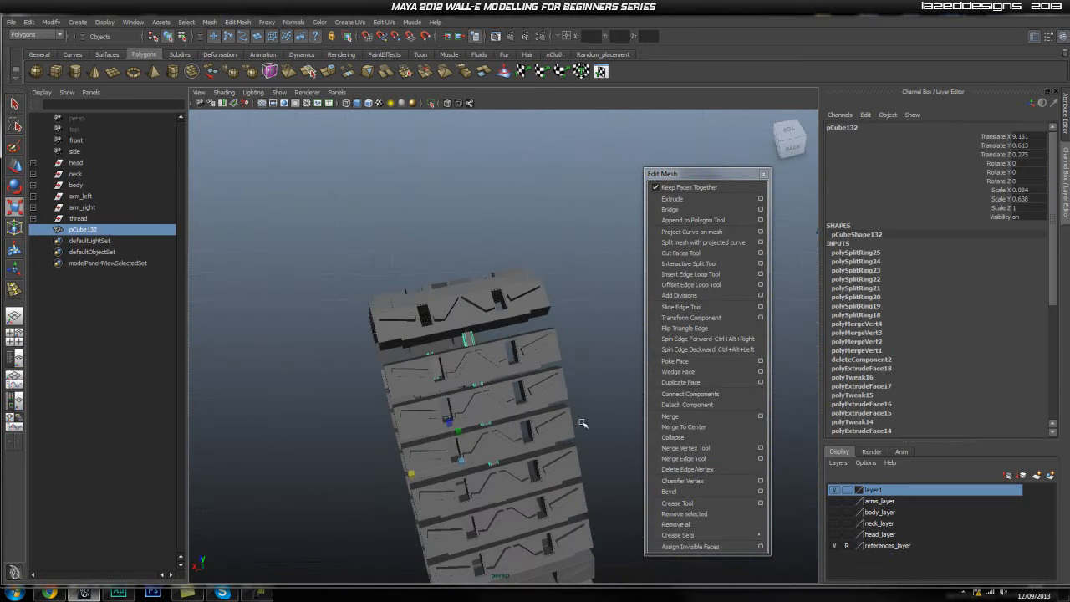
Move the band toward one side of the tread links to about X 7.586 and widen it to an X scale of about 0.152.
alt+drag(582, 423, 554, 401)
alt+drag(491, 427, 493, 382)
alt+drag(494, 409, 497, 375)
key(w)
drag(450, 425, 560, 428)
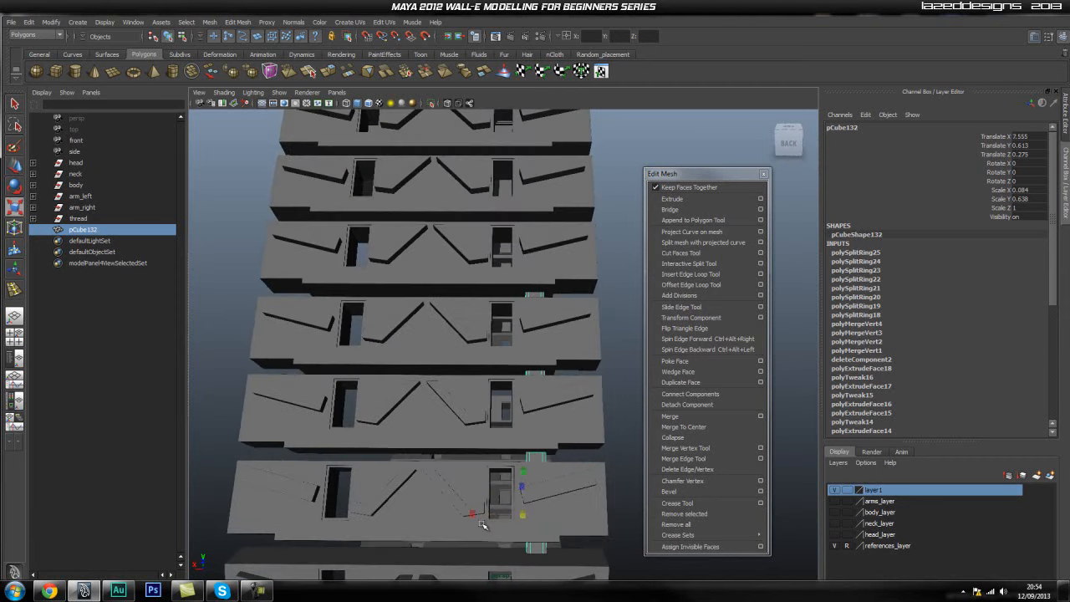
middle_drag(473, 517, 430, 518)
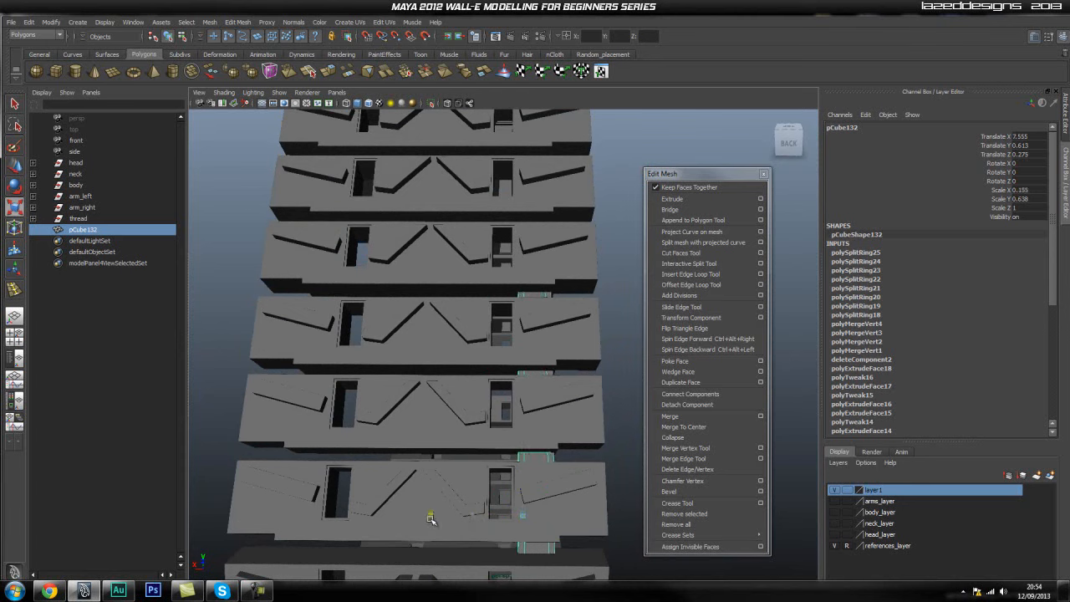
key(w)
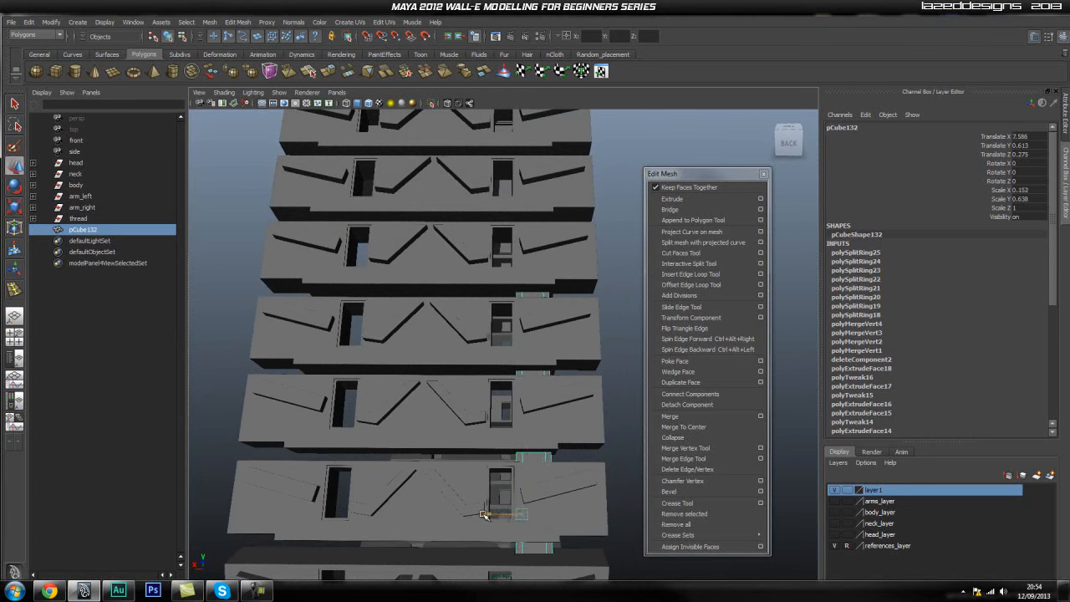
Duplicate the band and move the copy to the opposite side of the tread links, at about X 10.753.
key(ctrl+d)
middle_drag(492, 516, 376, 514)
alt+drag(376, 514, 353, 495)
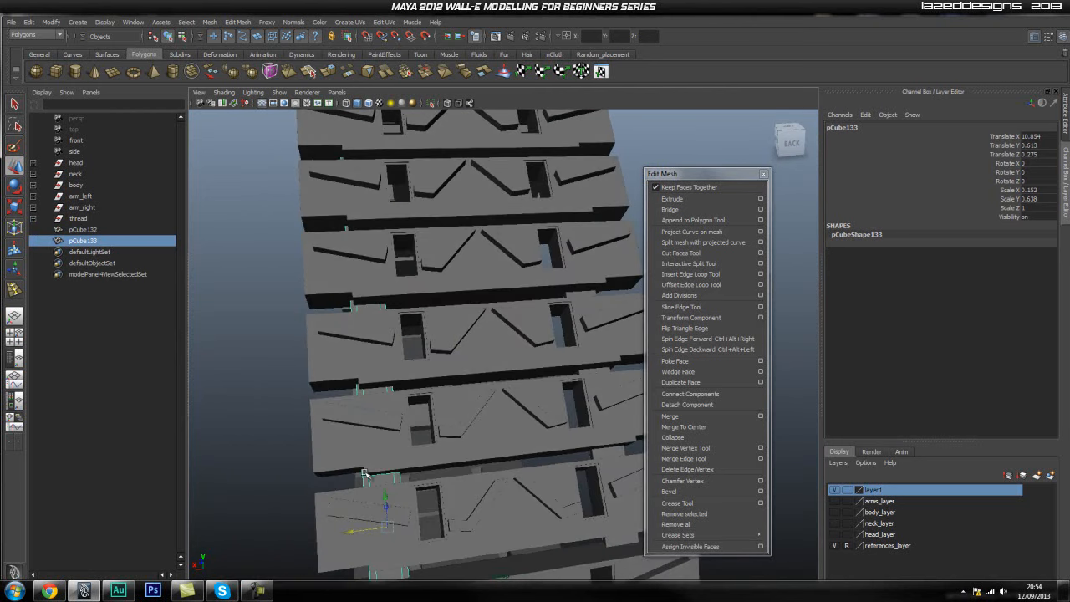
drag(348, 531, 353, 532)
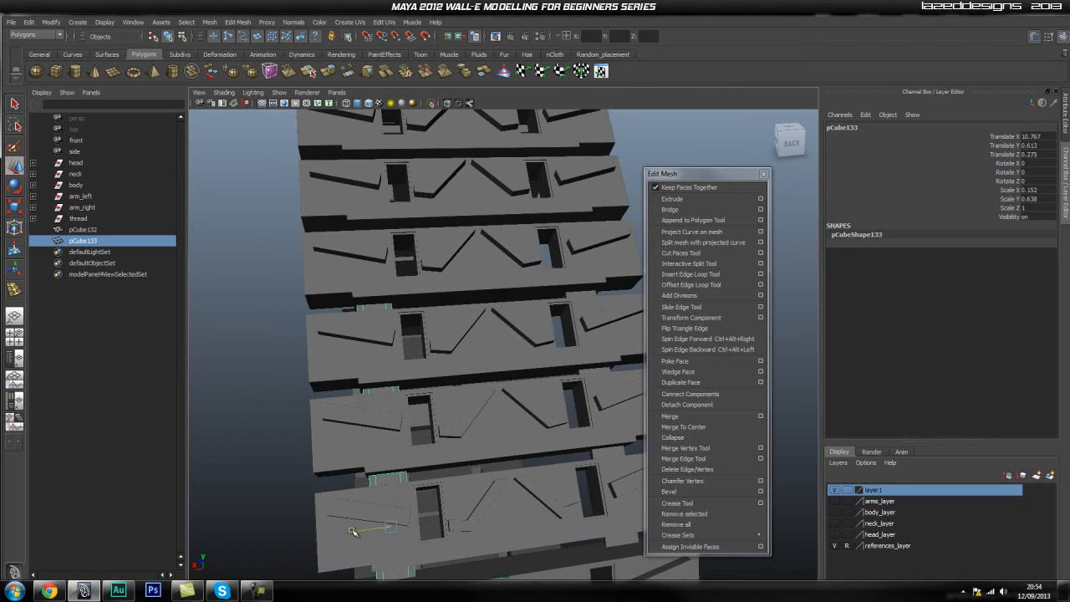
alt+drag(497, 501, 475, 498)
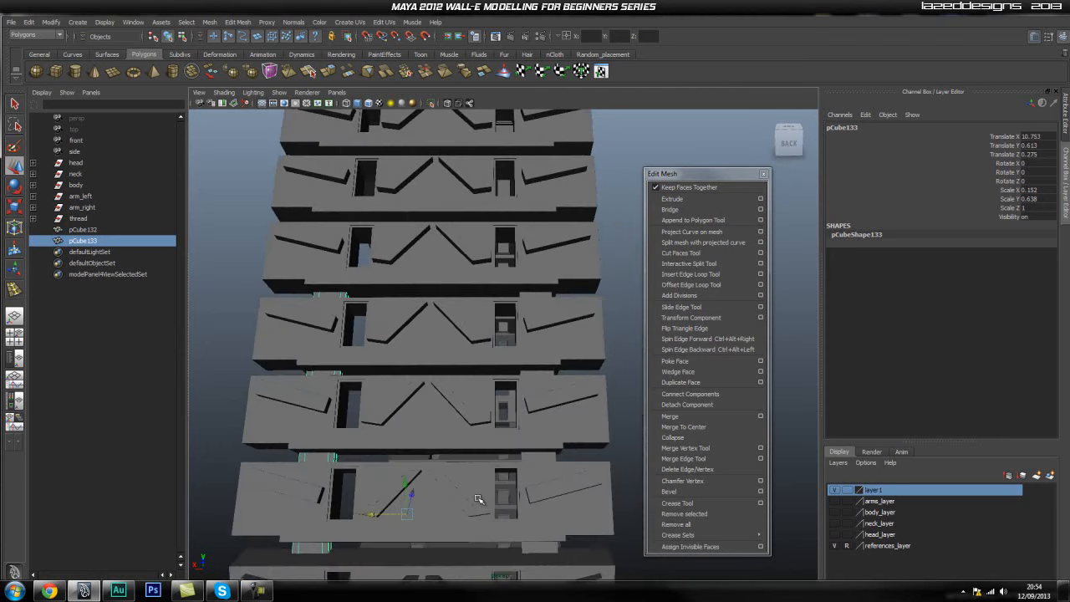
Duplicate the side band, centre the copy between the two at about X 9.179 and widen it to an X scale of about 0.505.
key(ctrl+d)
drag(372, 515, 298, 518)
key(r)
alt+drag(421, 479, 442, 473)
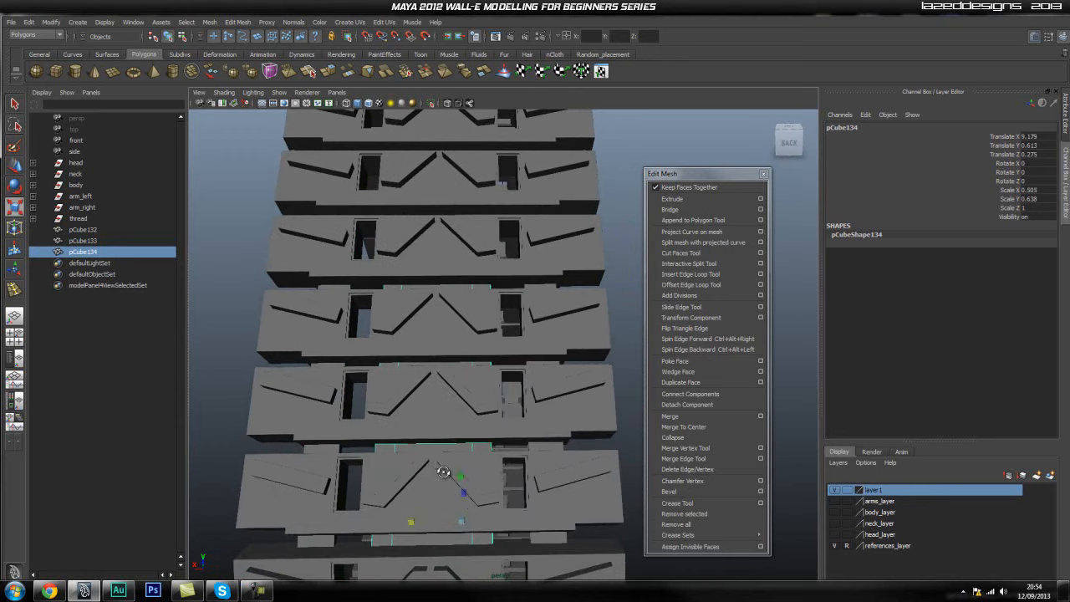
Nudge the centre band sideways to X 9.18 between the two side bands.
key(w)
drag(421, 523, 424, 521)
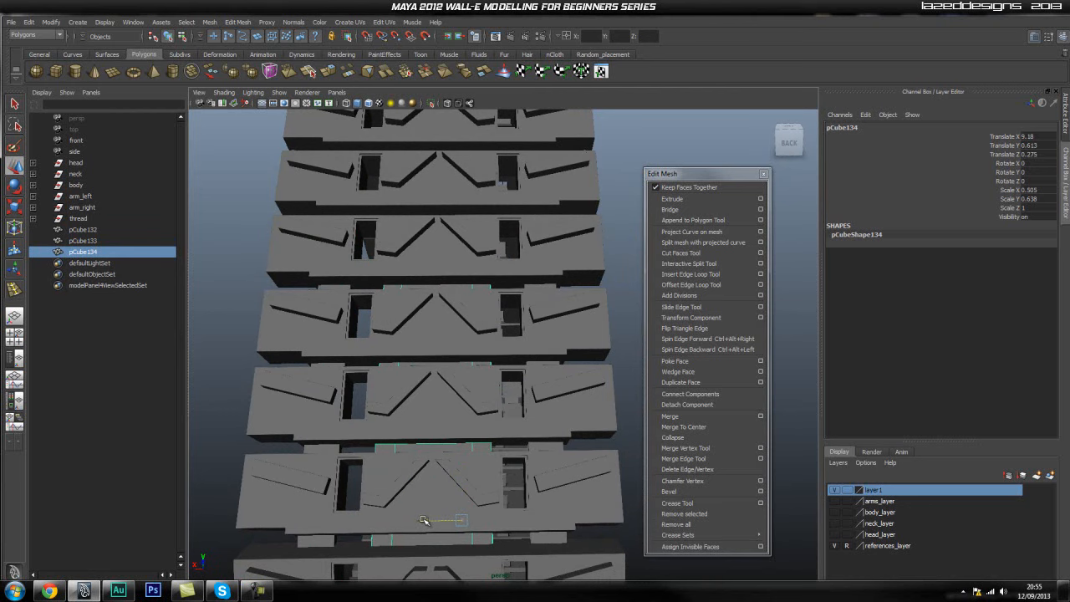
alt+drag(538, 471, 442, 458)
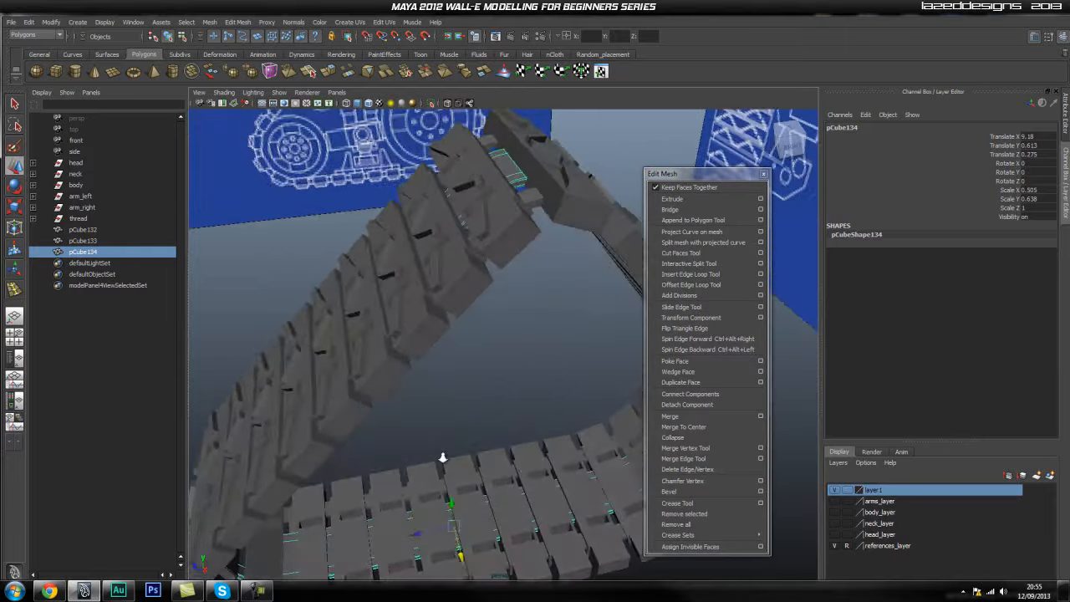
scroll(509, 387, down, 5)
Examine the fit of the inner bands among the tread links from the front, side and below.
key(q)
right_drag(507, 368, 563, 359)
click(559, 284)
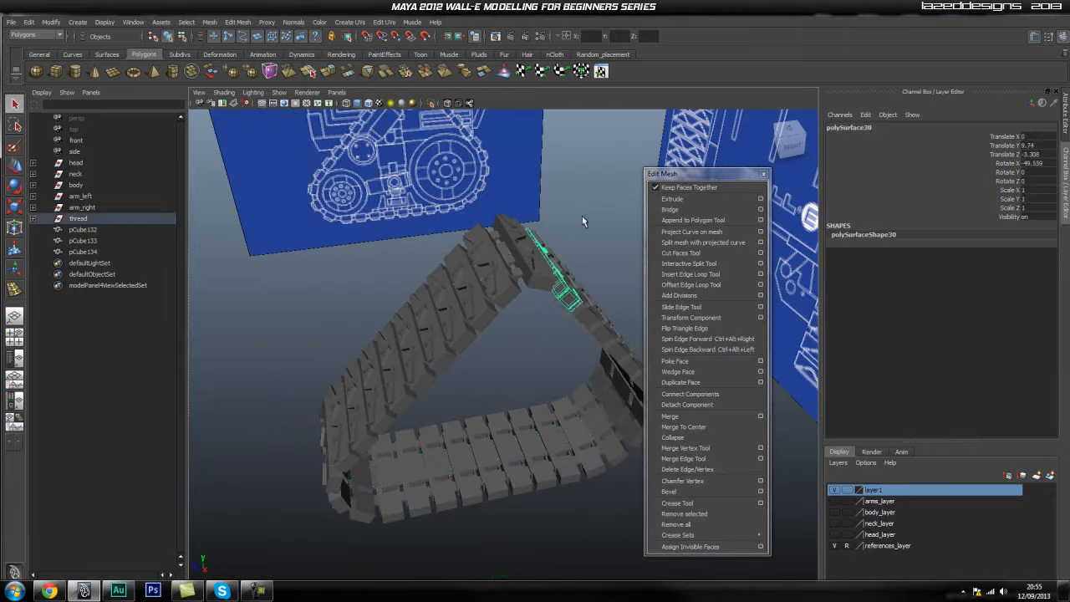
click(582, 217)
scroll(538, 348, down, 2)
alt+drag(538, 348, 442, 350)
scroll(527, 422, up, 5)
scroll(527, 419, down, 8)
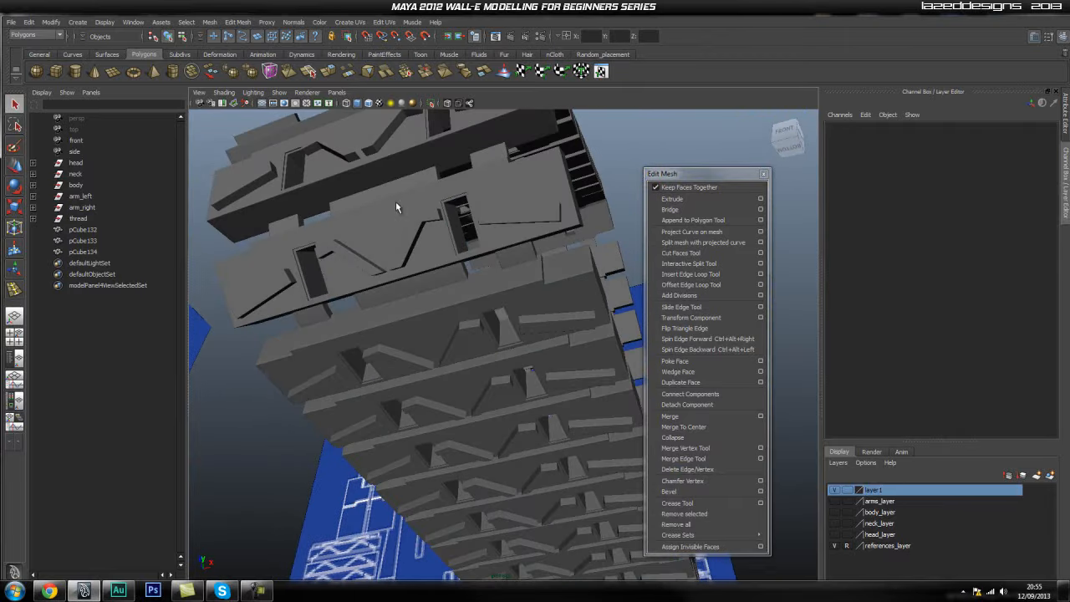
click(416, 180)
click(428, 155)
scroll(465, 292, down, 7)
alt+drag(466, 292, 452, 355)
scroll(475, 407, down, 6)
alt+drag(475, 406, 460, 372)
scroll(545, 406, down, 6)
scroll(539, 406, up, 8)
click(569, 405)
scroll(460, 372, up, 3)
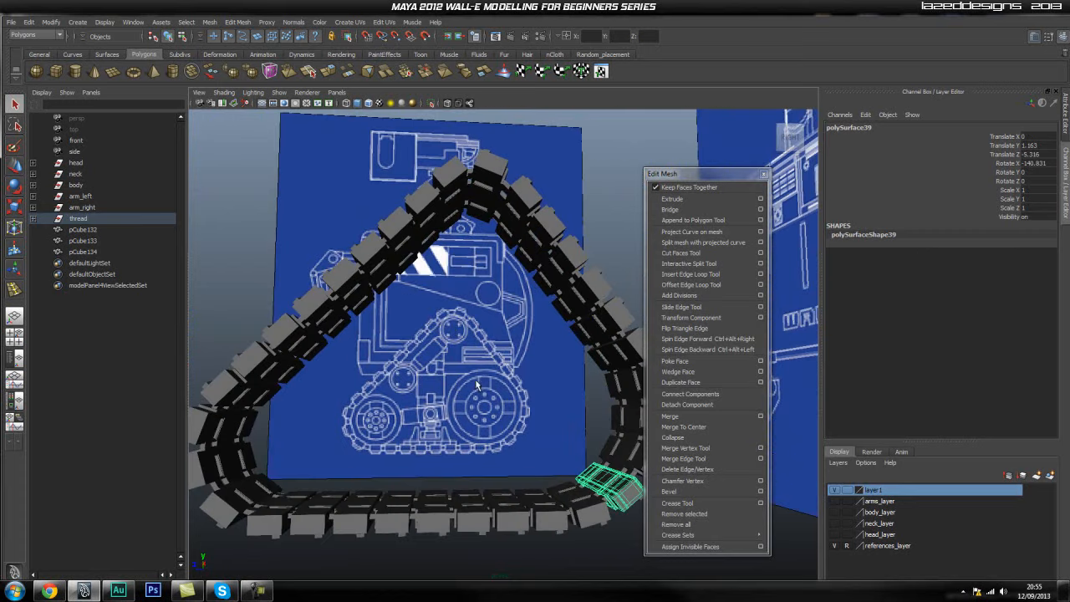
alt+drag(460, 430, 382, 403)
click(578, 444)
alt+drag(578, 444, 573, 439)
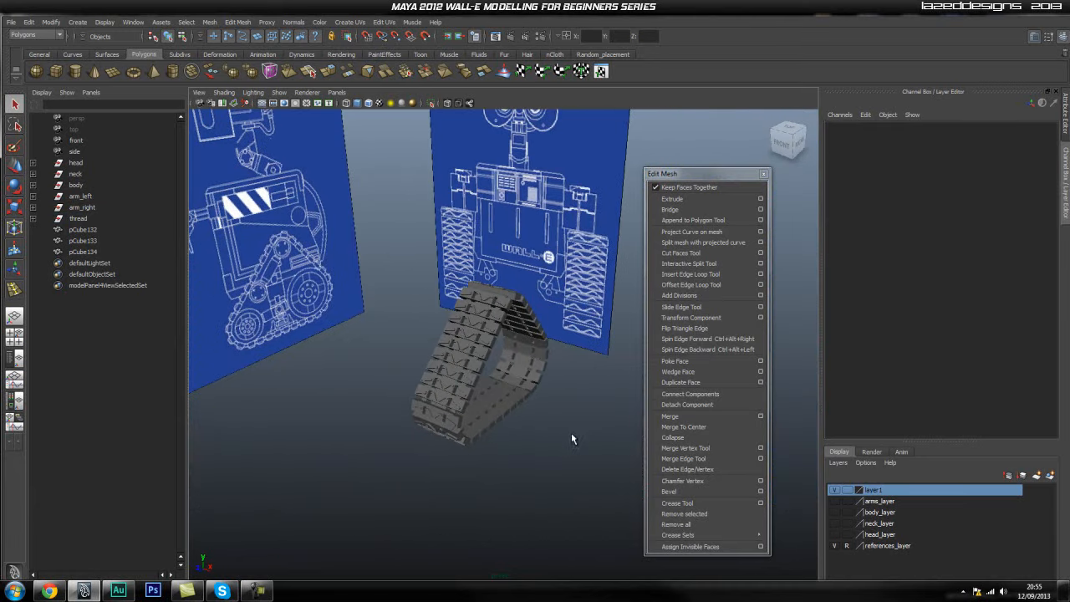
Show the arms, body, neck and head layers together with the track.
click(834, 501)
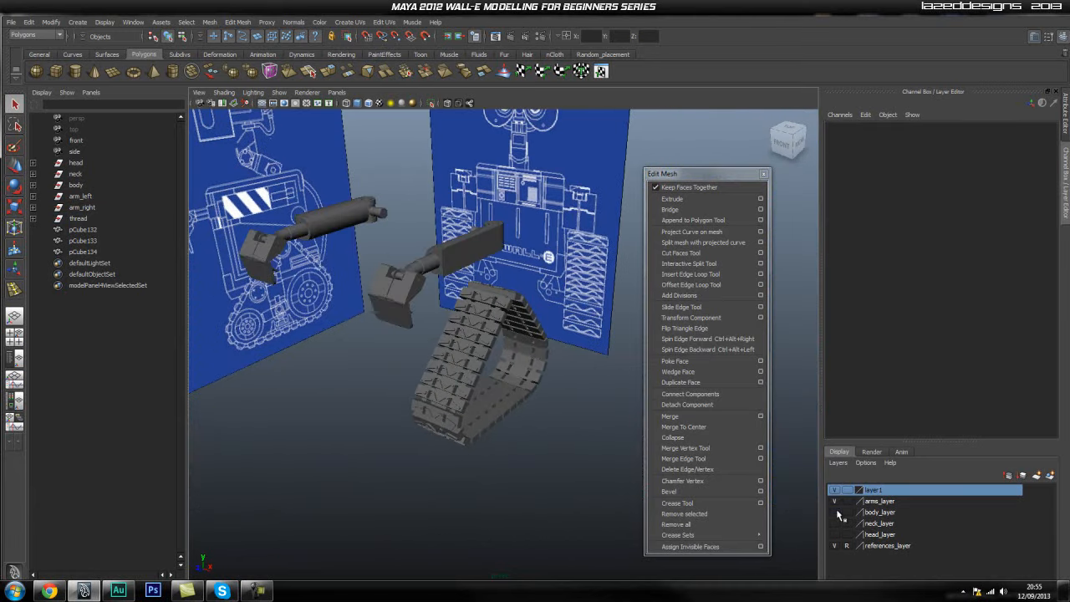
click(834, 512)
click(834, 524)
click(834, 534)
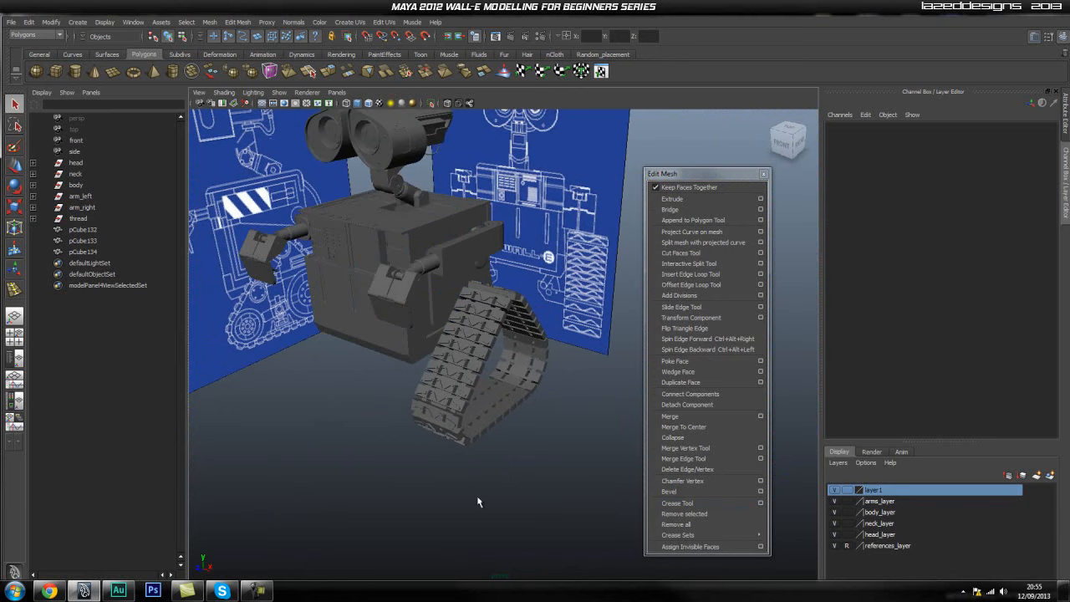
alt+middle_drag(391, 361, 452, 423)
alt+right_drag(400, 423, 574, 399)
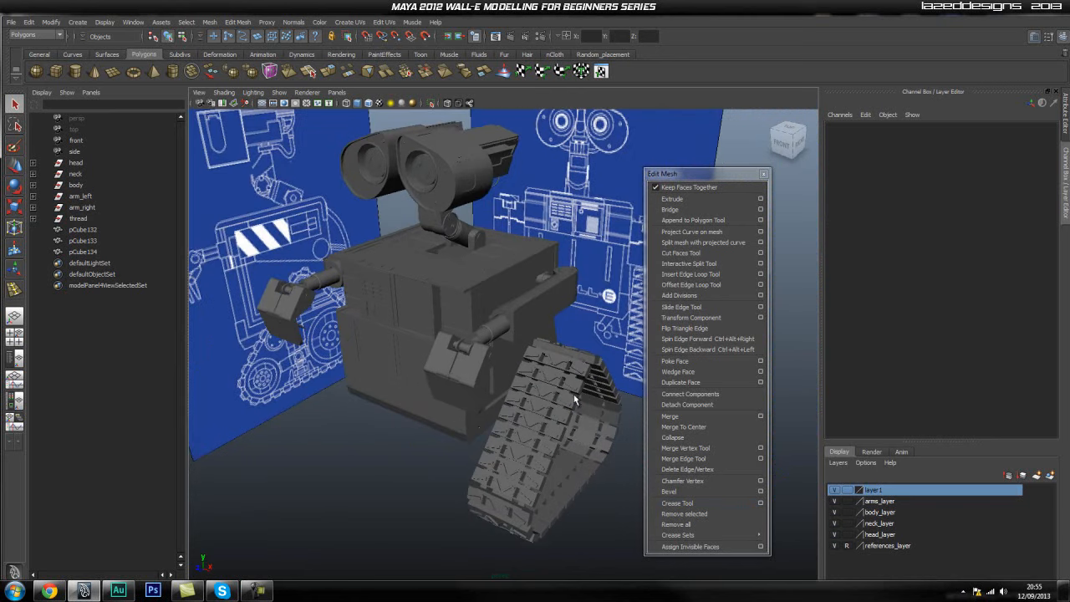
Group the three inner bands together with the thread group of tread links.
click(113, 230)
ctrl+click(103, 243)
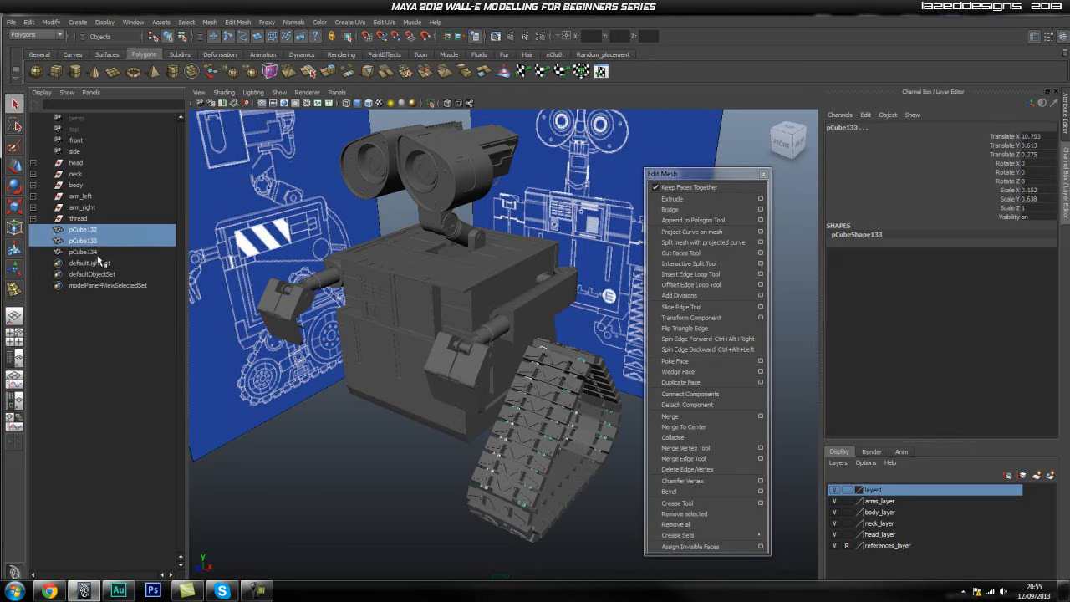
ctrl+click(98, 253)
key(ctrl+g)
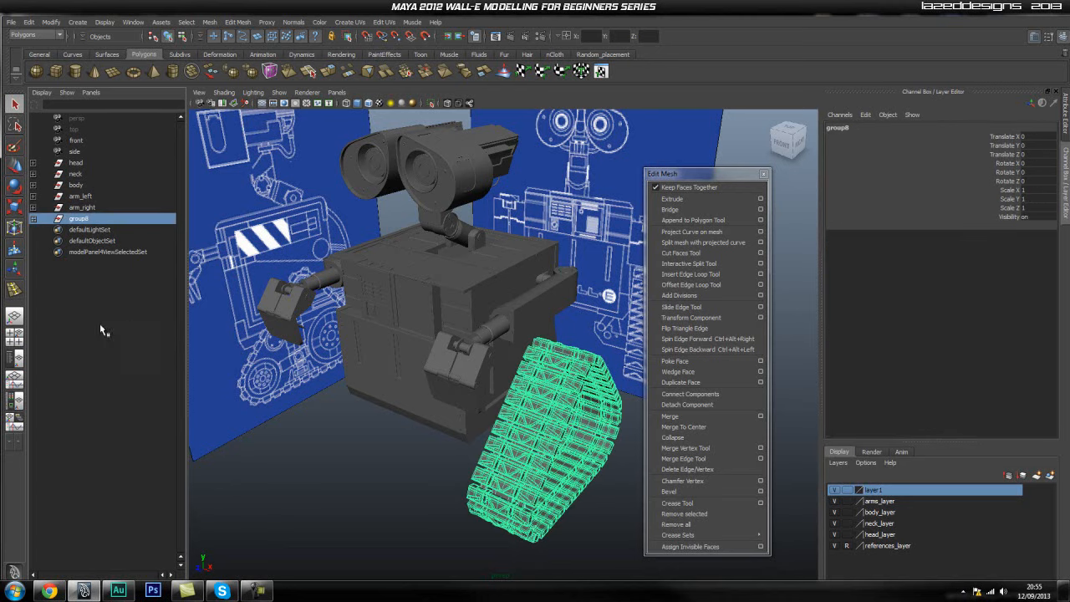
double_click(91, 220)
key(Return)
Rename the side band at X 10.753 inside the new group as thread_chain1.
click(33, 218)
click(94, 230)
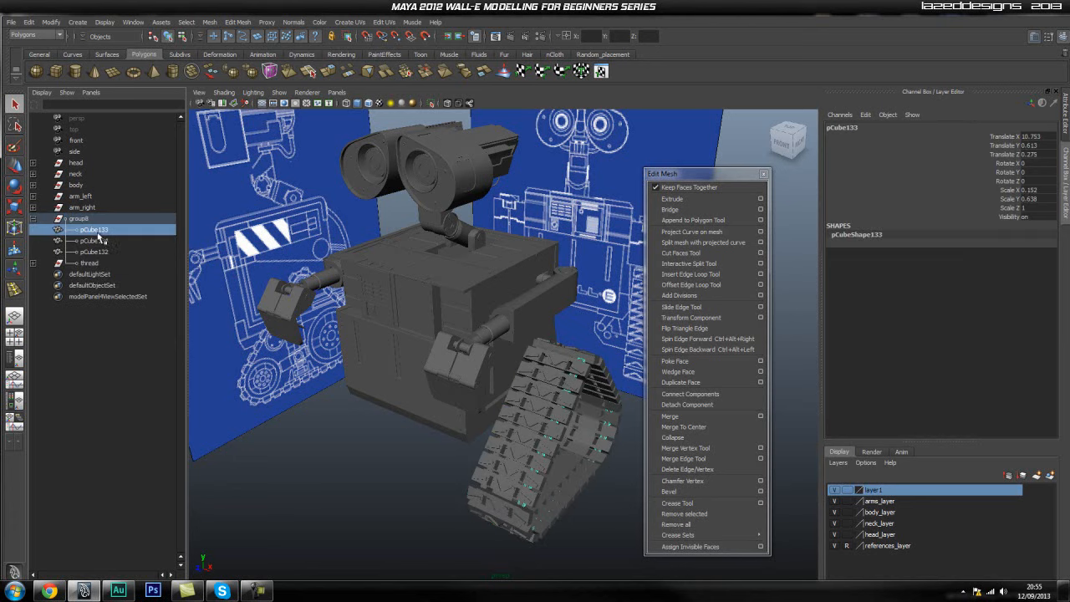
double_click(97, 231)
text(thread_c)
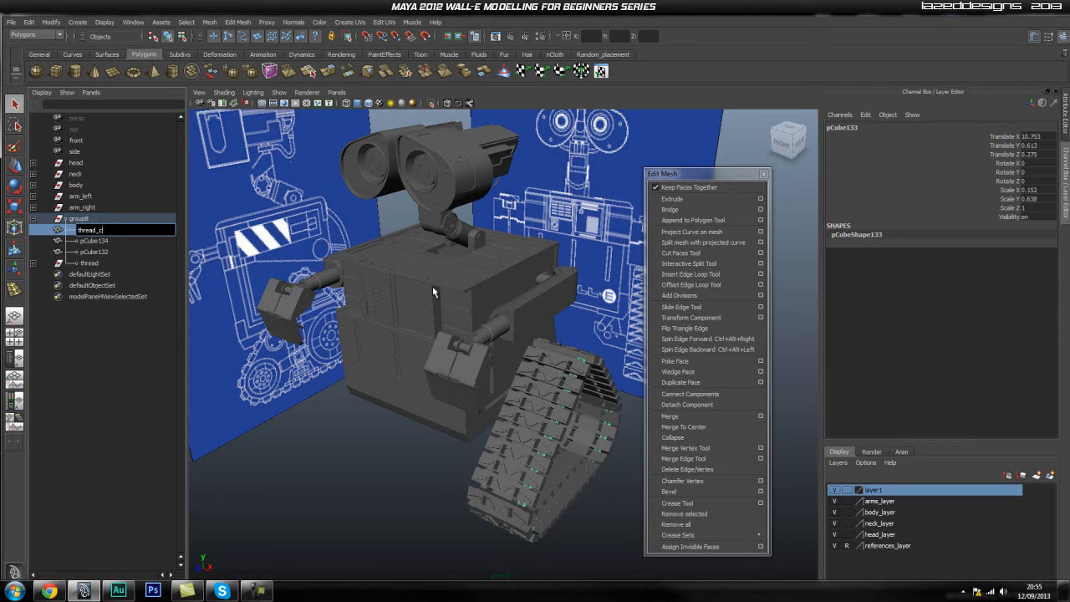
text(hain1)
key(Return)
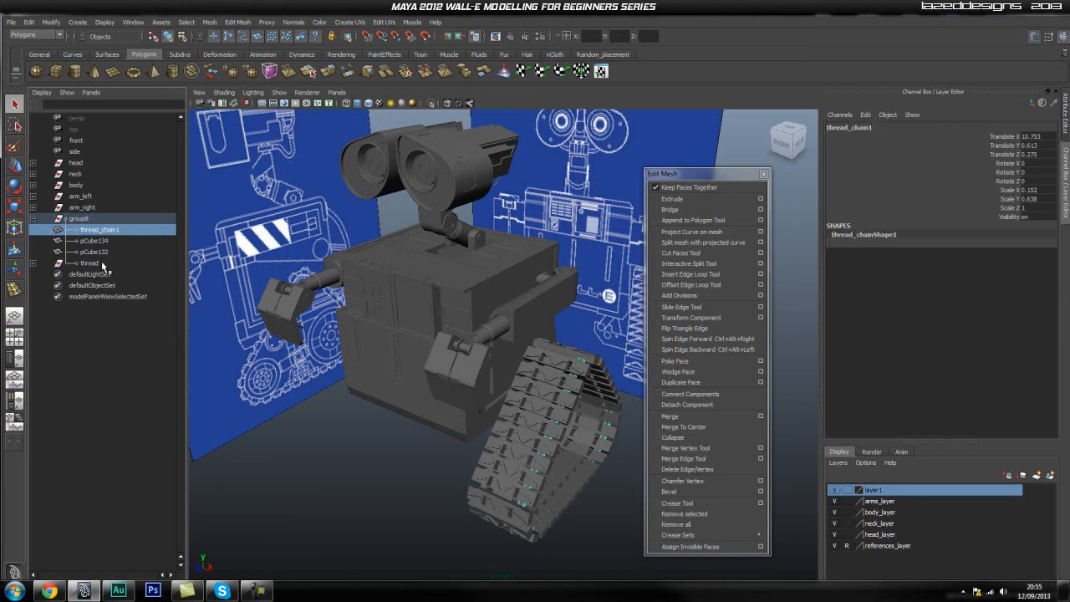
Rename the wide centre band as thread_chain_thick and the remaining side band as thread_chain_2.
double_click(93, 241)
text(thread_chain_thick)
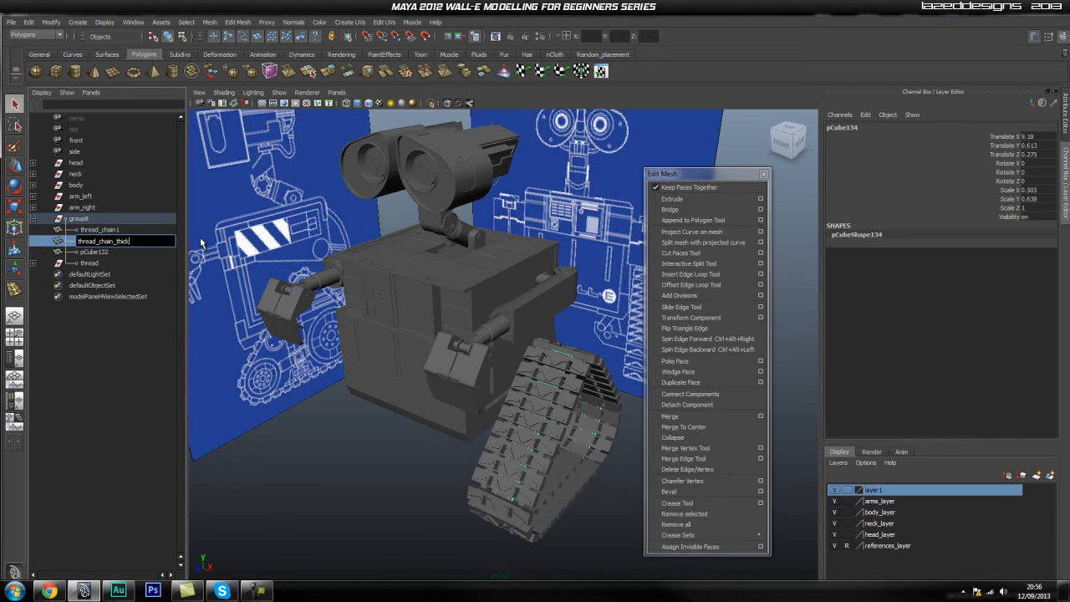
key(Return)
double_click(136, 251)
text(thread_c)
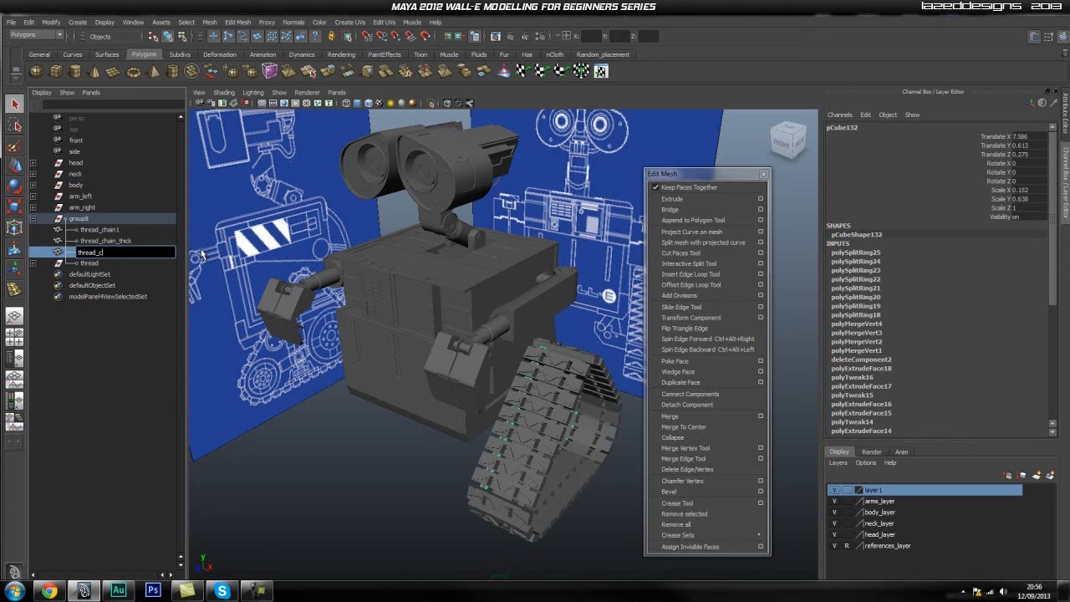
text(hain_2)
key(Return)
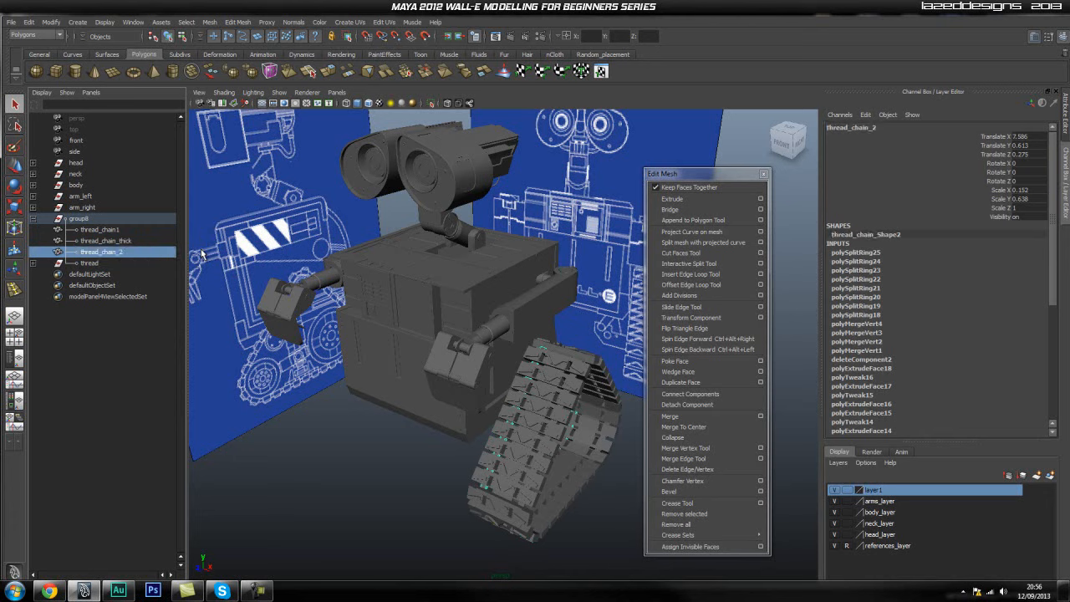
Duplicate the whole track group and move the copy to the opposite side of the body, at about X -18.442.
click(75, 219)
click(96, 207)
click(96, 219)
alt+right_drag(369, 345, 343, 346)
alt+drag(343, 346, 415, 343)
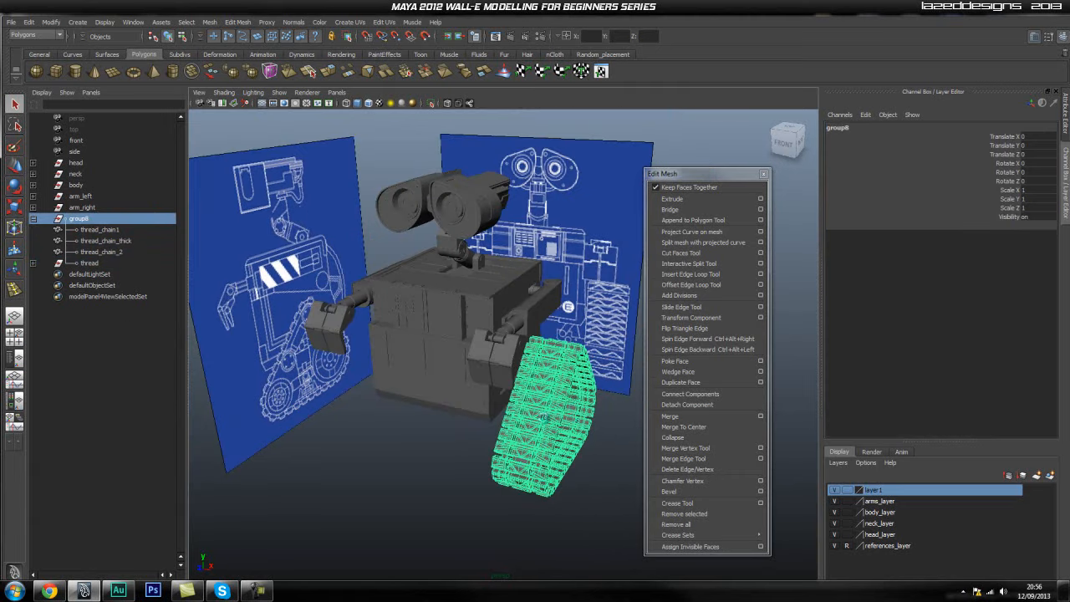
key(ctrl+d)
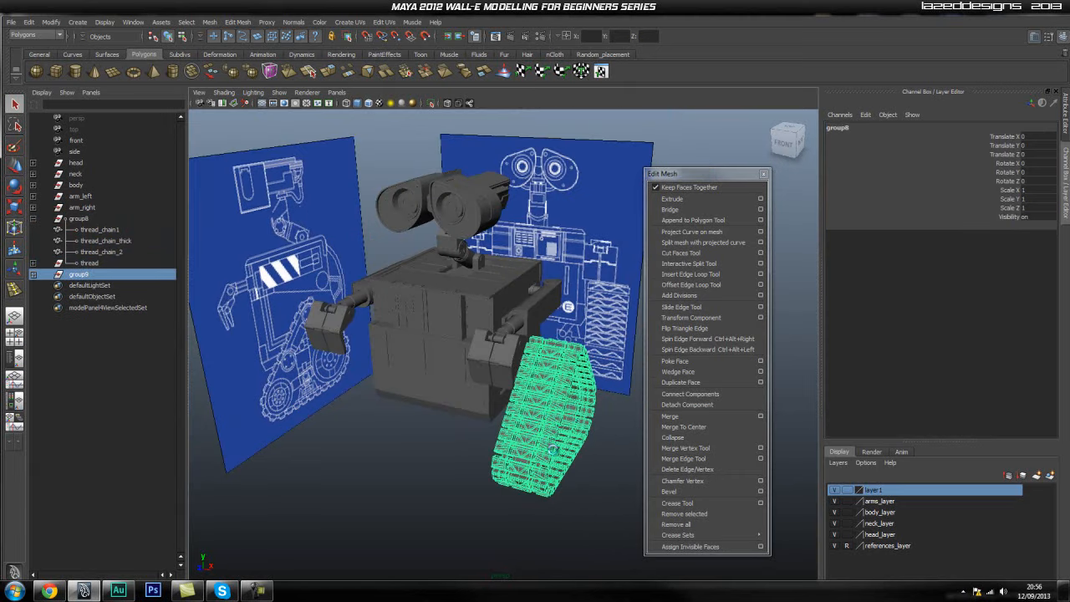
key(w)
drag(495, 446, 365, 432)
key(space)
alt+middle_drag(366, 426, 485, 435)
alt+right_drag(484, 435, 340, 378)
alt+middle_drag(340, 377, 498, 450)
alt+right_drag(520, 415, 399, 484)
drag(332, 504, 363, 506)
key(space)
drag(489, 422, 490, 378)
alt+drag(530, 433, 516, 437)
click(425, 459)
mouse_move(430, 473)
alt+mouse_down()
mouse_move(430, 464)
mouse_move(491, 466)
mouse_move(401, 473)
mouse_move(434, 469)
mouse_move(421, 467)
alt+mouse_up()
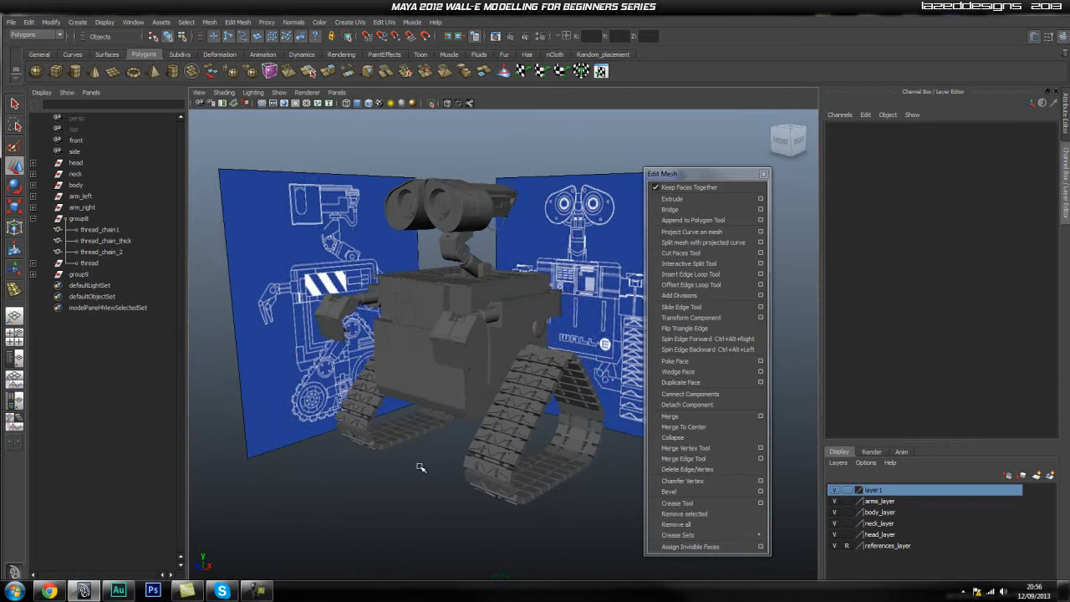
Check the robot with both tracks in place and delete the duplicated track group.
alt+drag(514, 453, 518, 427)
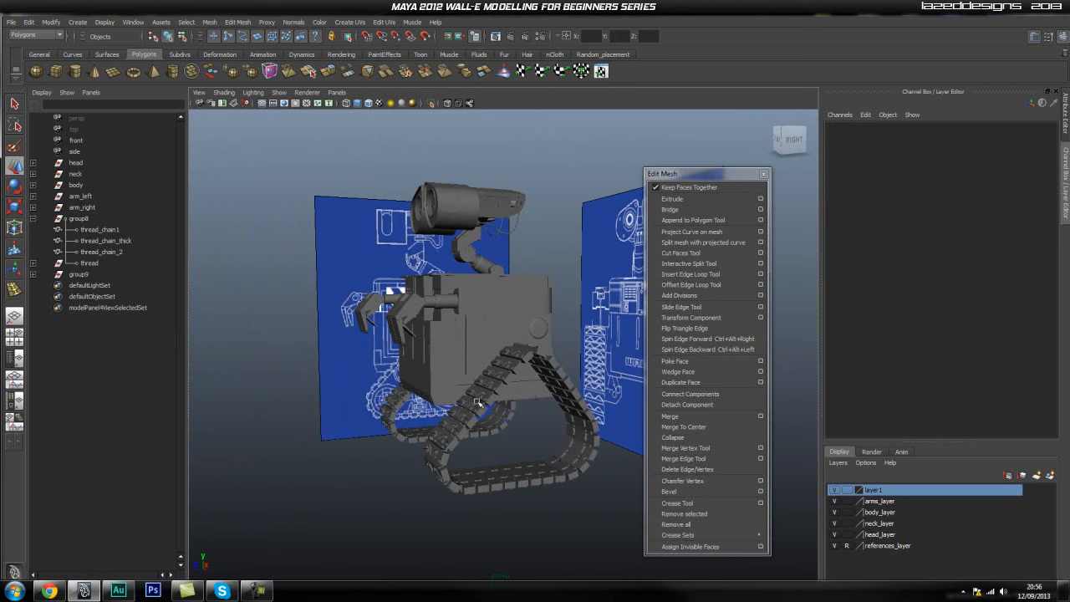
alt+drag(315, 401, 412, 420)
scroll(290, 352, down, 1)
click(88, 276)
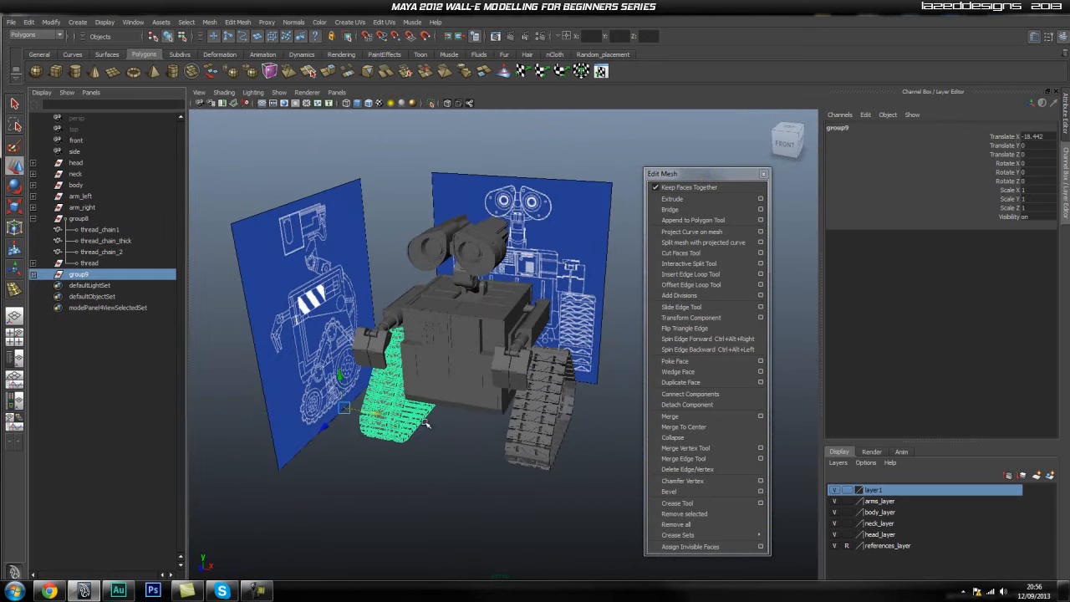
key(Delete)
alt+drag(516, 400, 493, 371)
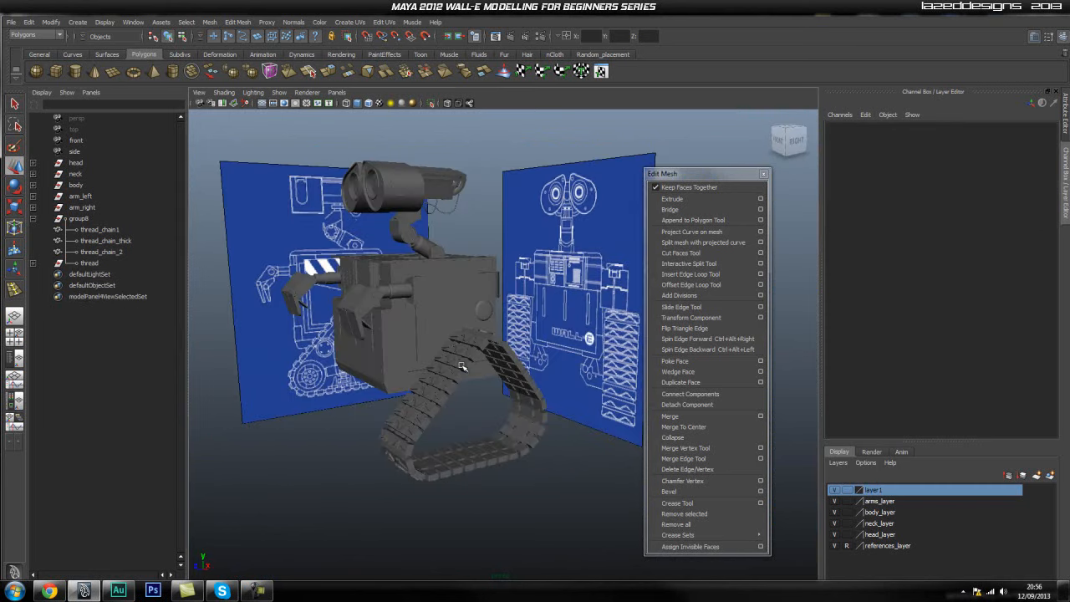
alt+middle_drag(542, 398, 579, 413)
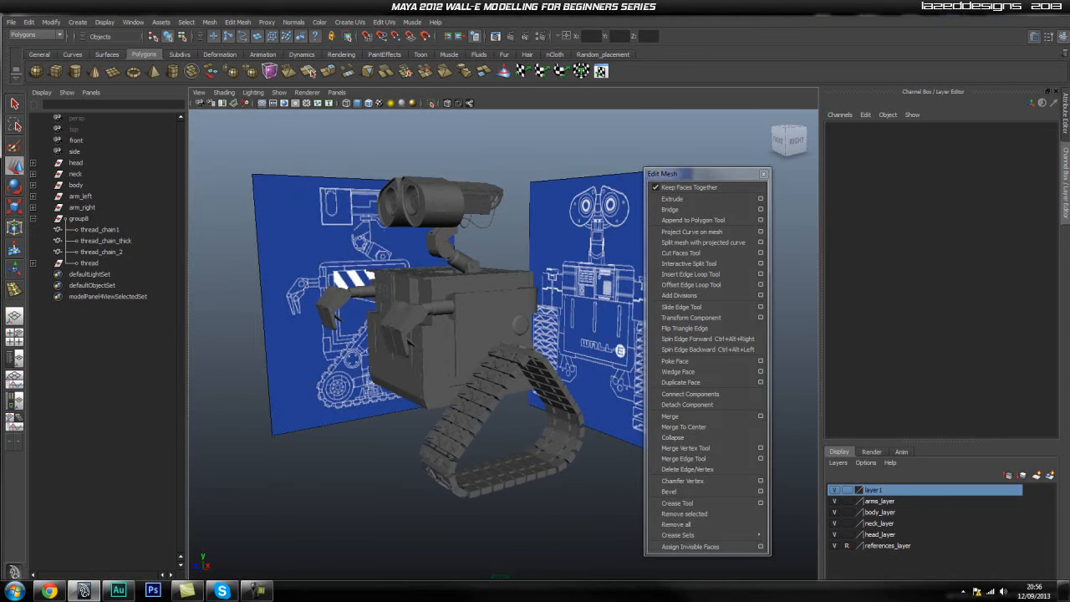